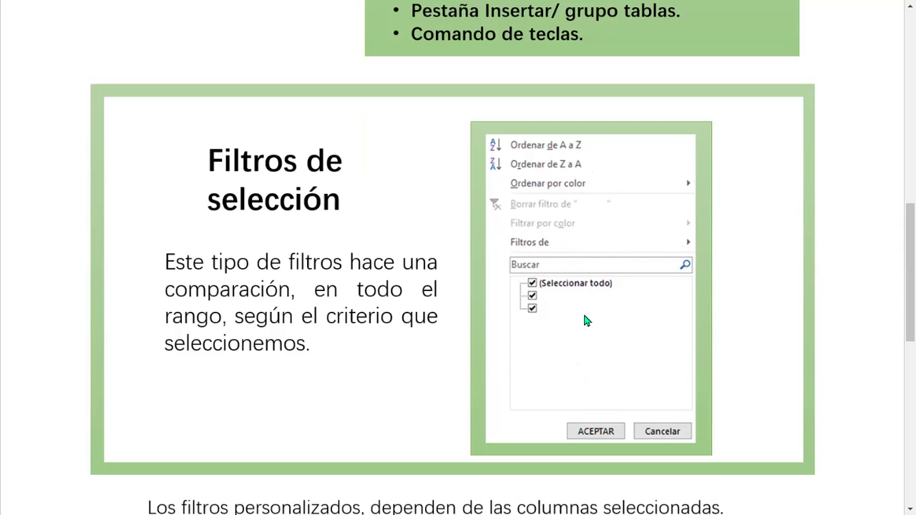
Step: Read the lesson page's material on selection filters and on custom text and number filters
scroll(600, 265, down, 5)
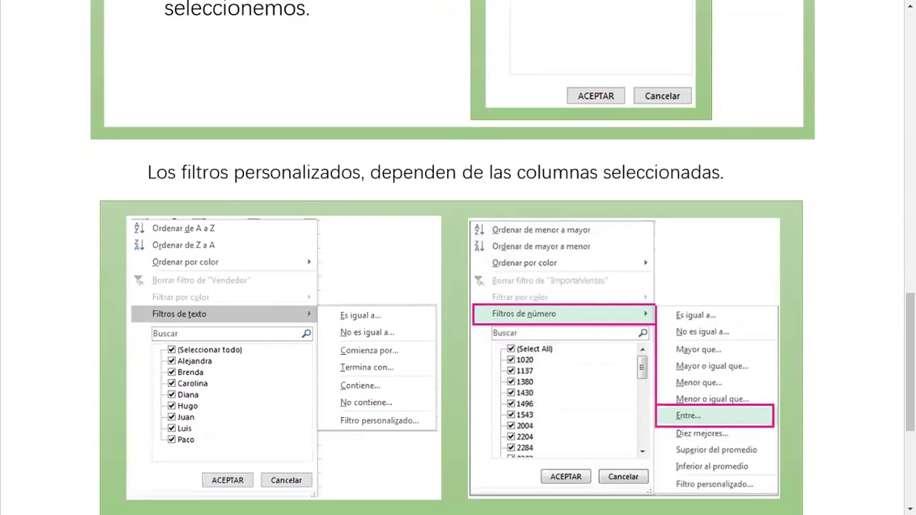
scroll(458, 258, down, 1)
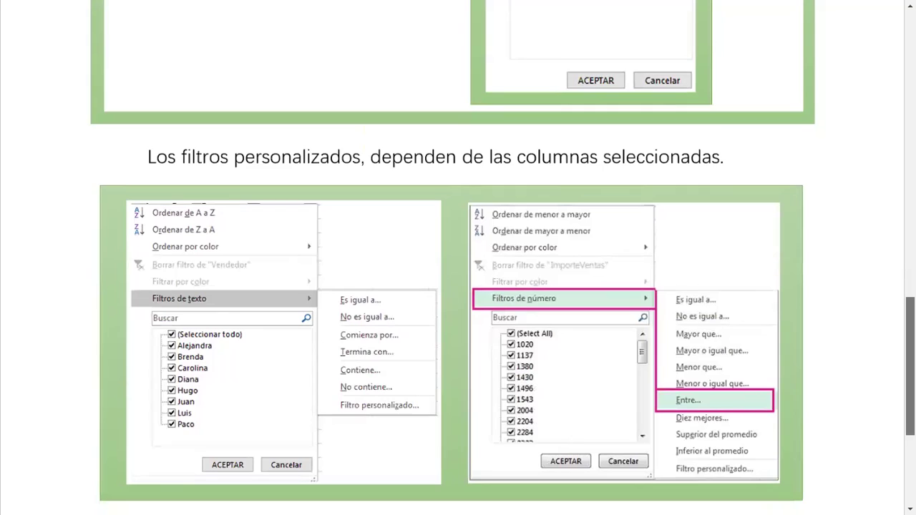
scroll(458, 258, down, 2)
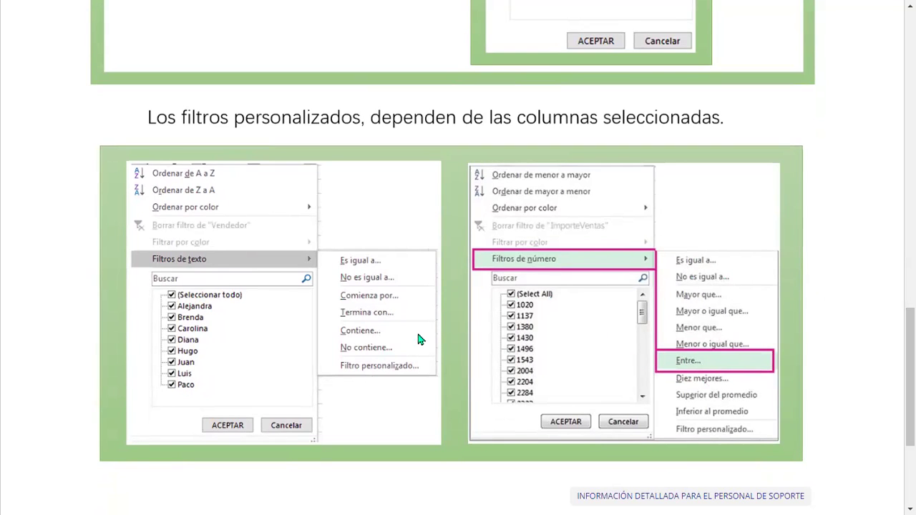
scroll(861, 322, down, 3)
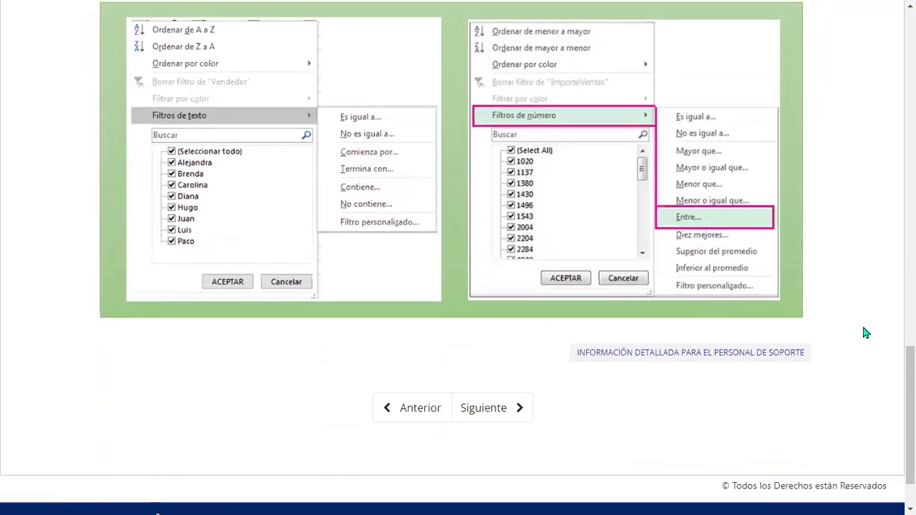
Step: Go to the following course unit, 3.2 Uso de Filtros, and view its video and the section 3 activity template link
click(482, 345)
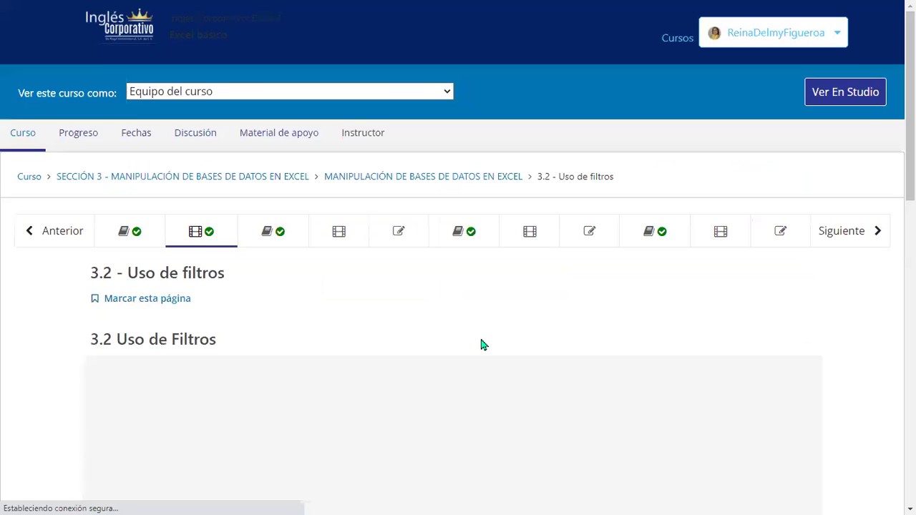
scroll(481, 345, down, 9)
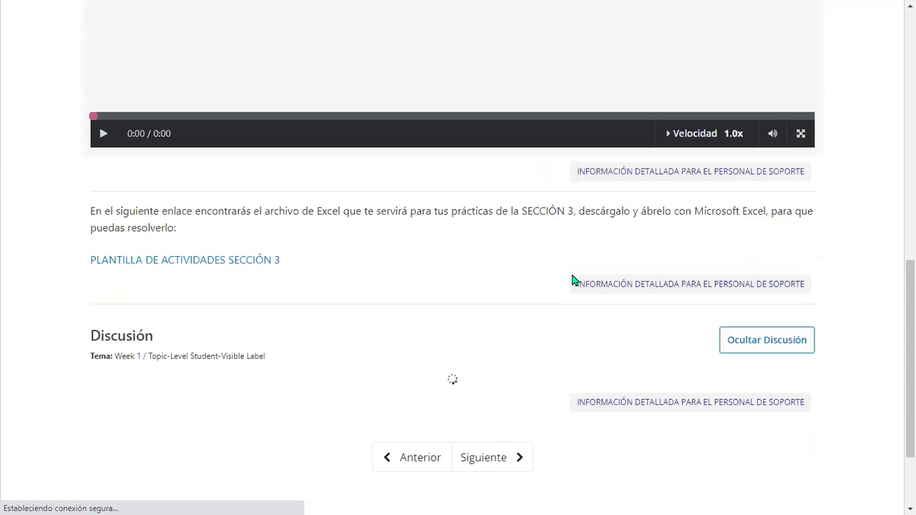
scroll(395, 368, down, 2)
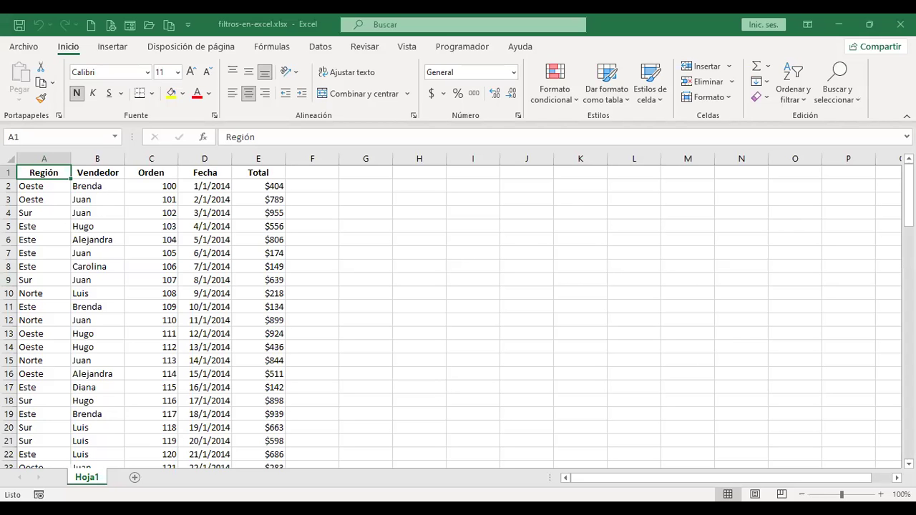
Step: Switch to the Excel workbook filtros-en-excel.xlsx, enlarge the sheet to 145% and turn on filters for the header row starting at A1
click(382, 287)
ctrl+scroll(381, 286, up, 3)
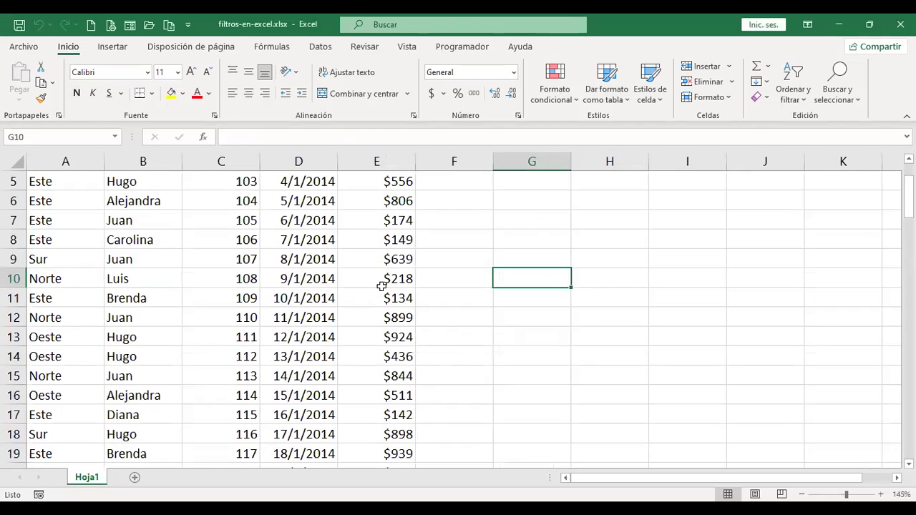
key(ctrl+Home)
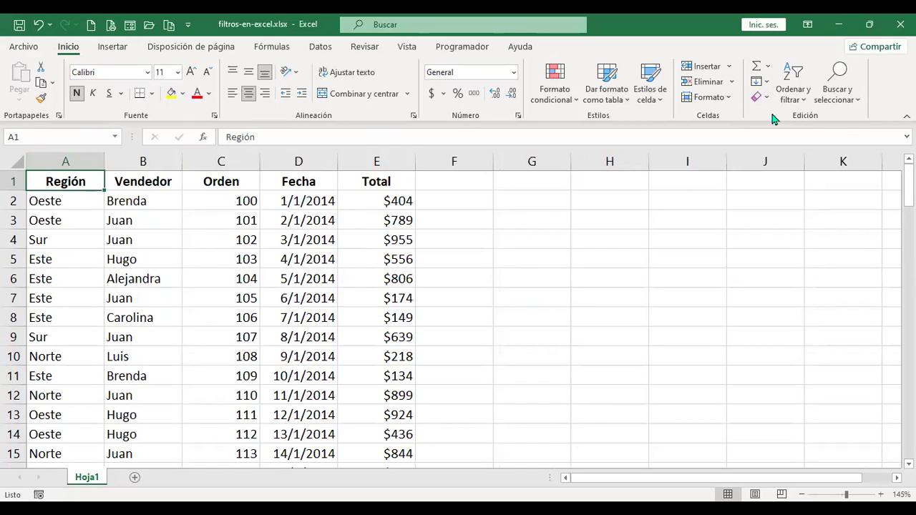
click(803, 86)
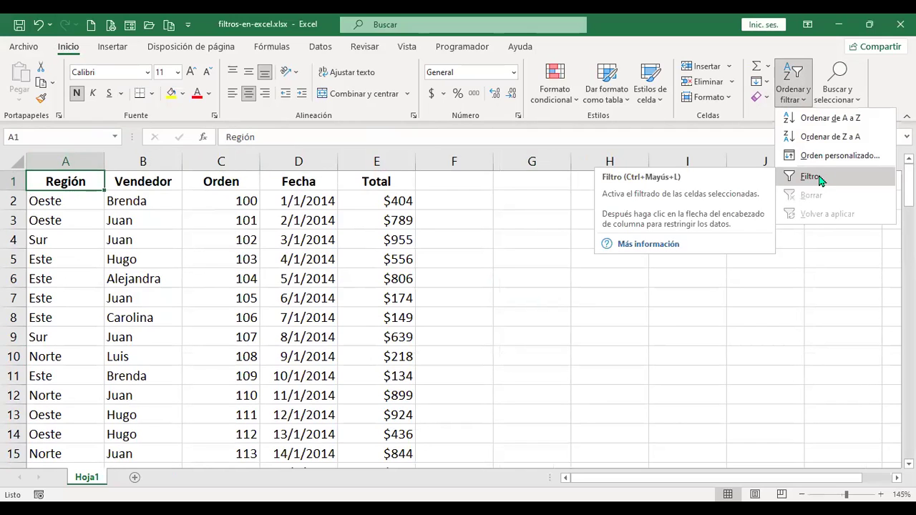
click(820, 178)
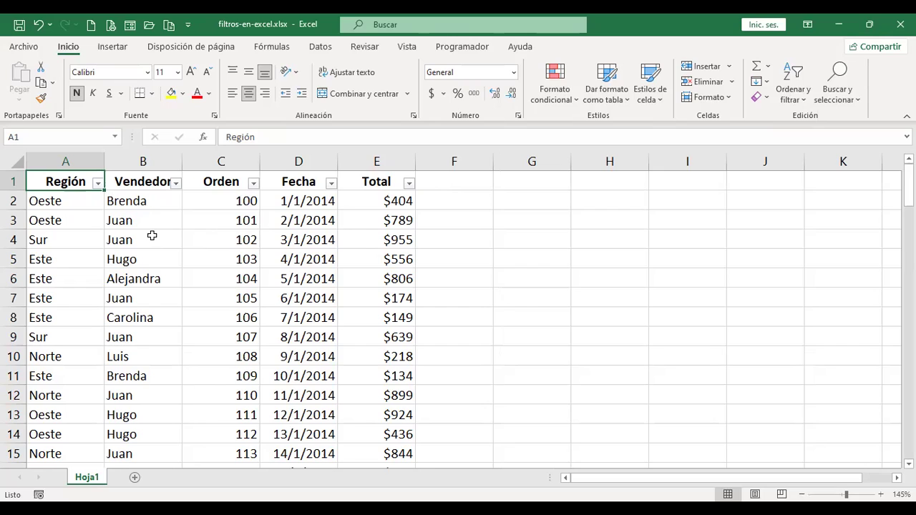
Step: Filter the Región column to show only the Sur rows and look through the filtered list
click(98, 184)
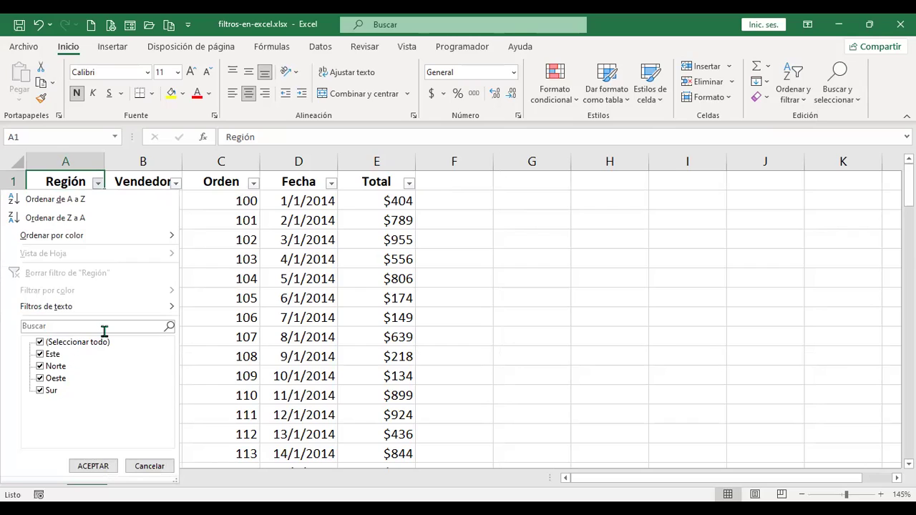
click(41, 343)
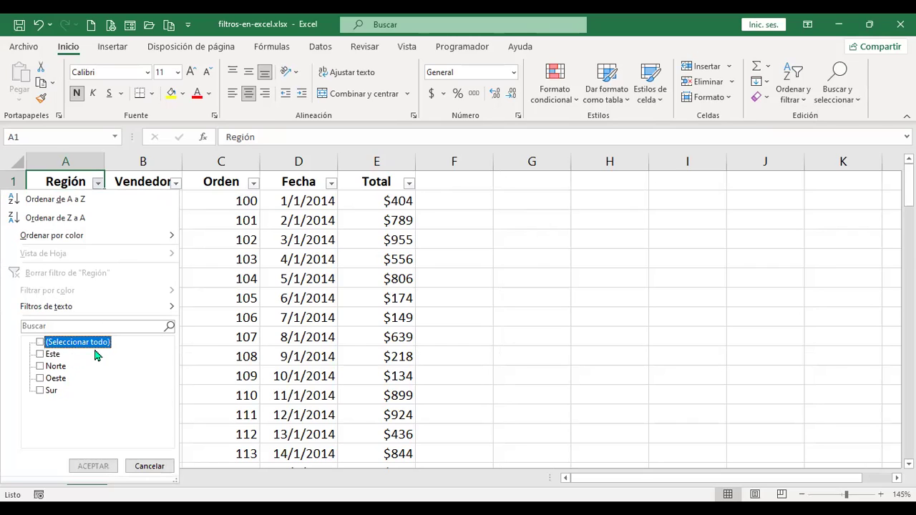
click(41, 390)
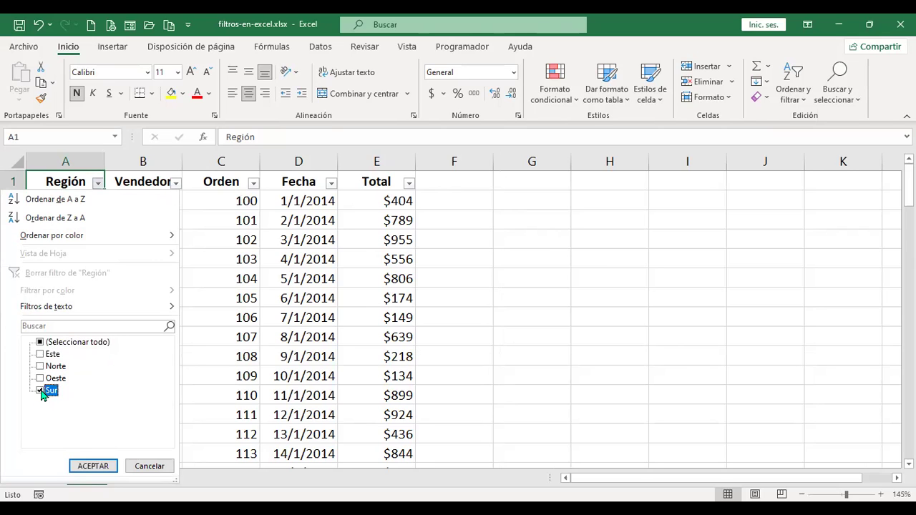
click(93, 466)
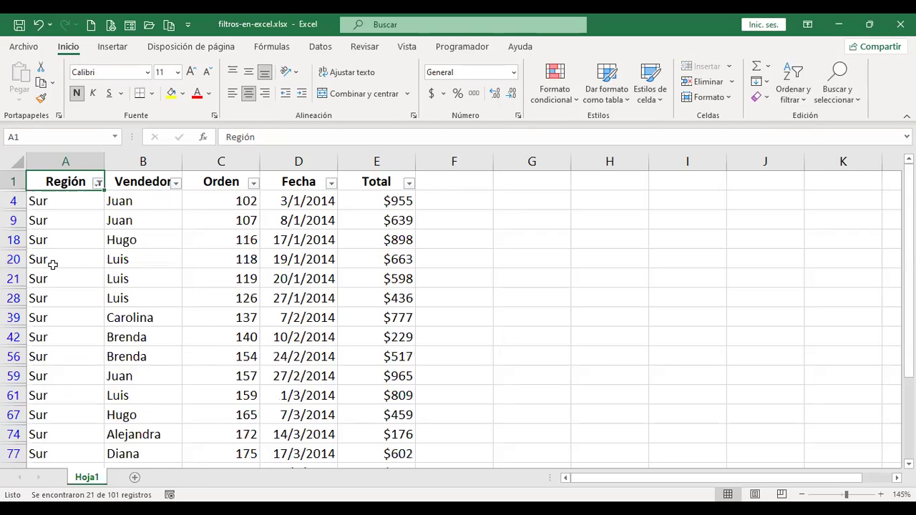
scroll(75, 277, down, 3)
scroll(75, 277, up, 3)
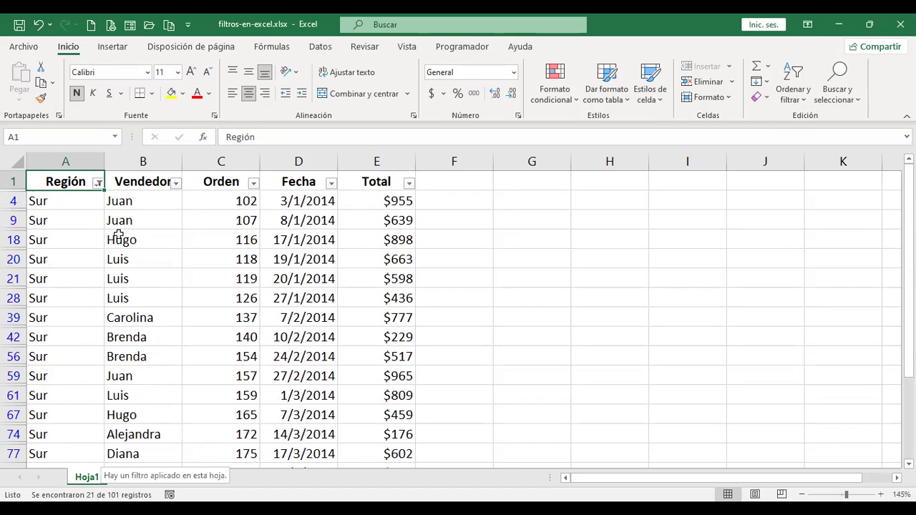
Step: Add Oeste to the Región filter alongside Sur and review the filtered rows down to the end of the data
click(98, 183)
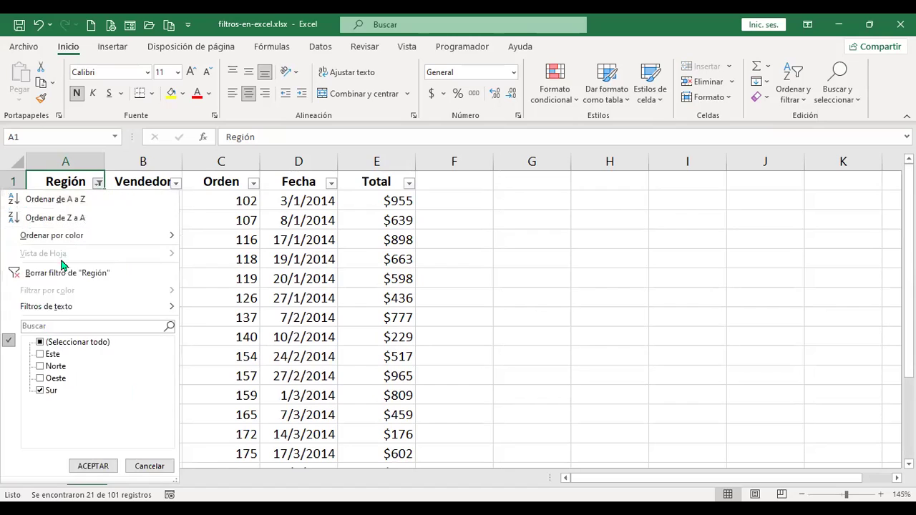
click(41, 378)
click(110, 472)
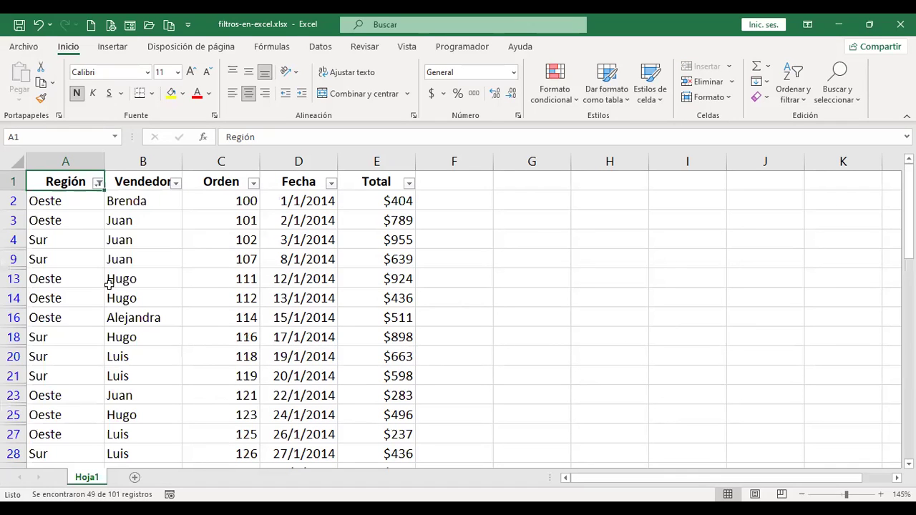
scroll(71, 358, down, 4)
scroll(68, 386, down, 3)
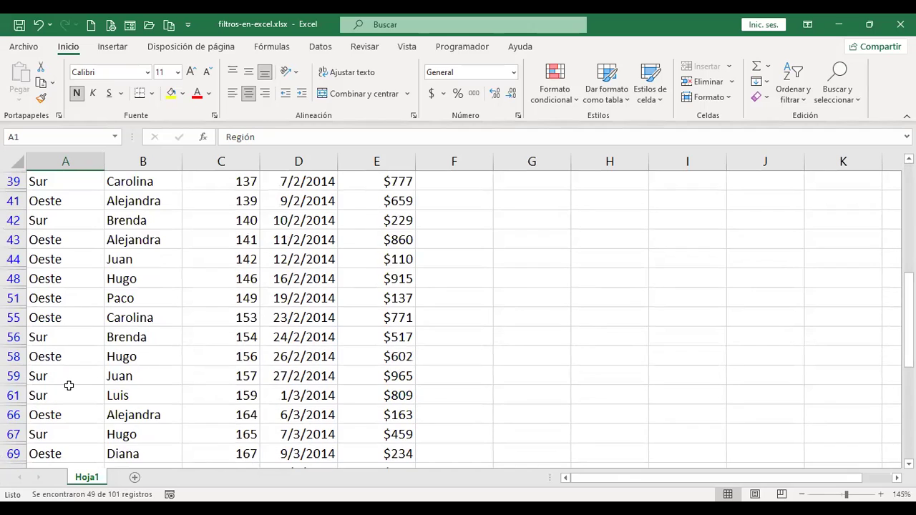
scroll(68, 386, down, 8)
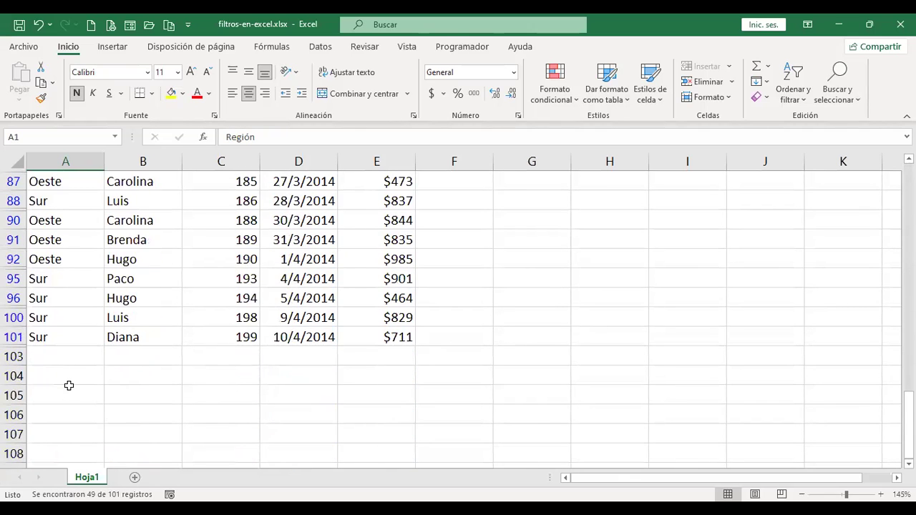
scroll(69, 386, up, 5)
scroll(69, 385, up, 10)
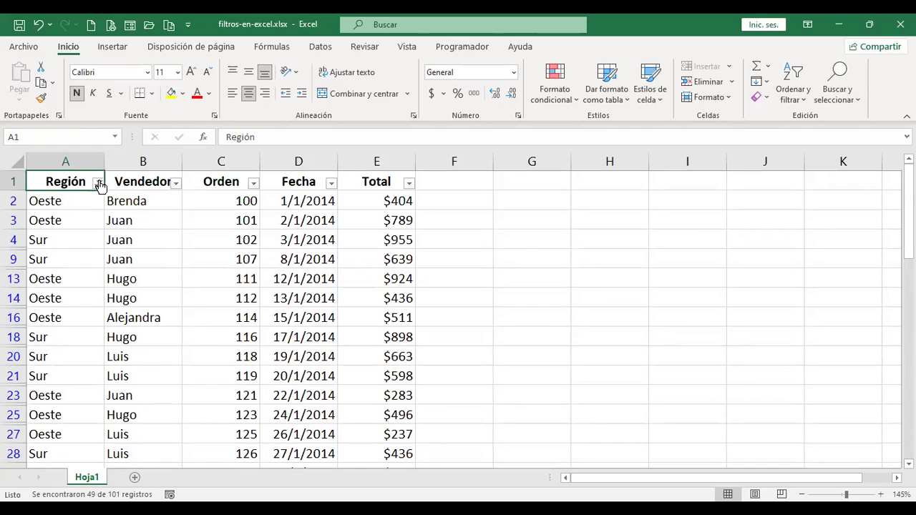
Step: View the text filter options for the Región column and clear the column's filter
click(98, 183)
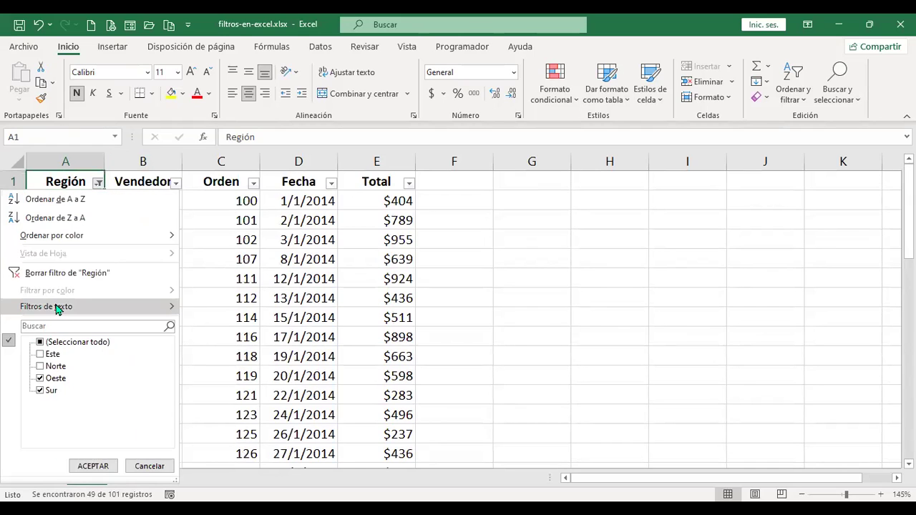
click(40, 343)
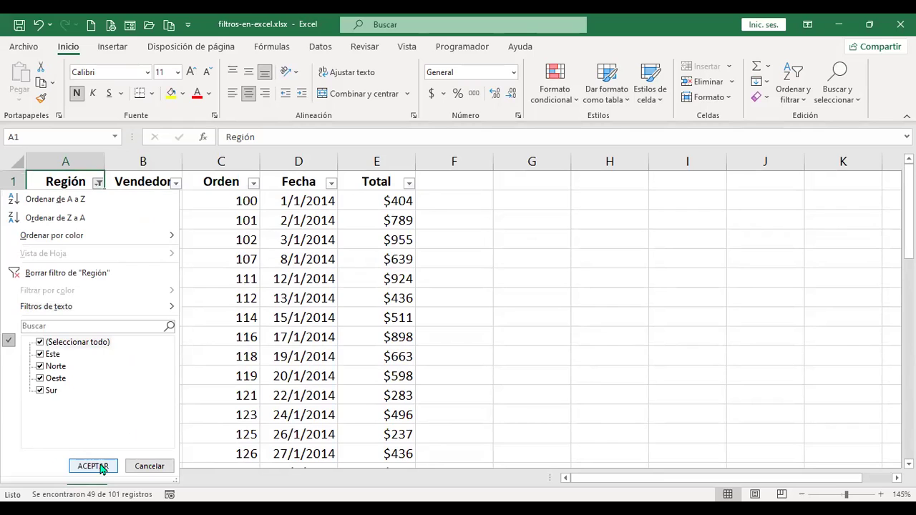
click(106, 309)
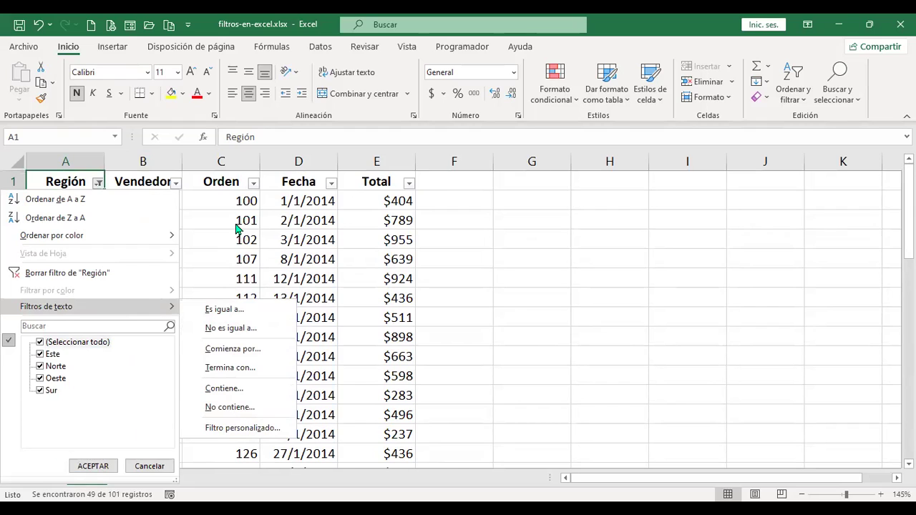
click(83, 273)
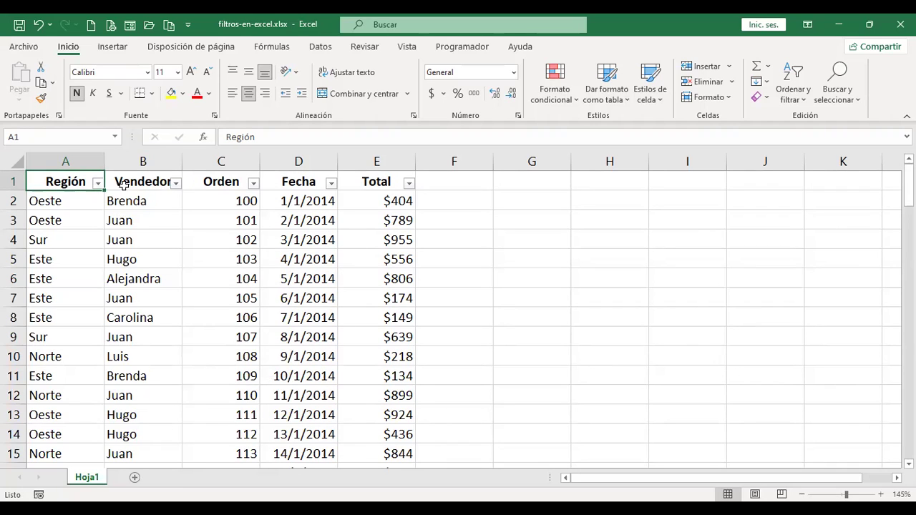
Step: Apply a custom text filter to the Vendedor column so it shows rows equal to the salesperson's name in cell B2
click(153, 200)
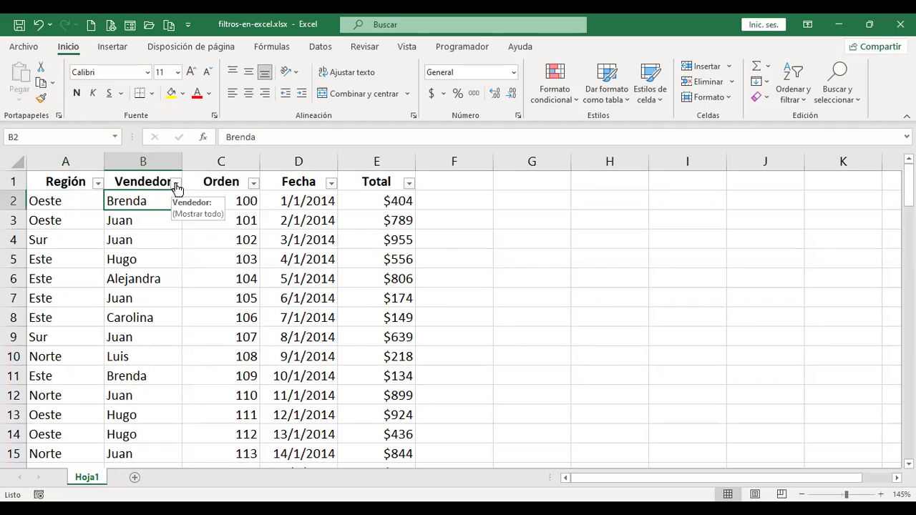
click(176, 184)
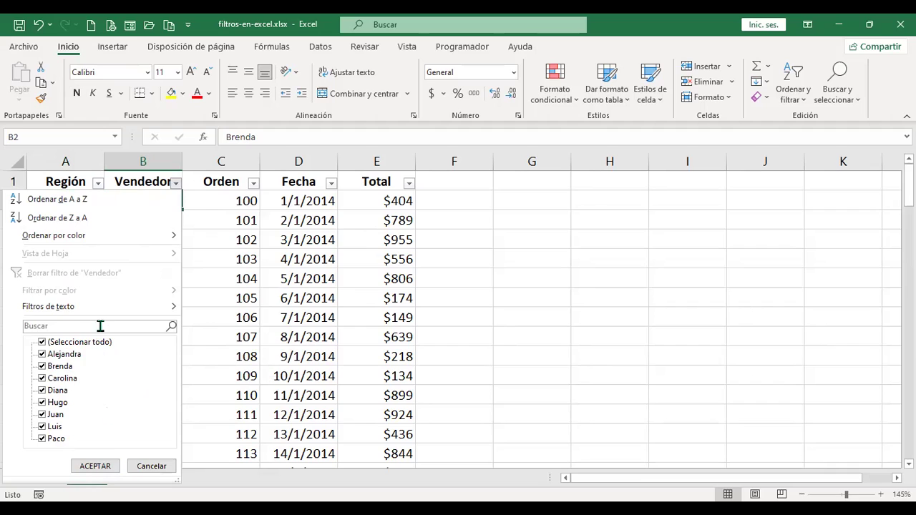
mouse_move(101, 312)
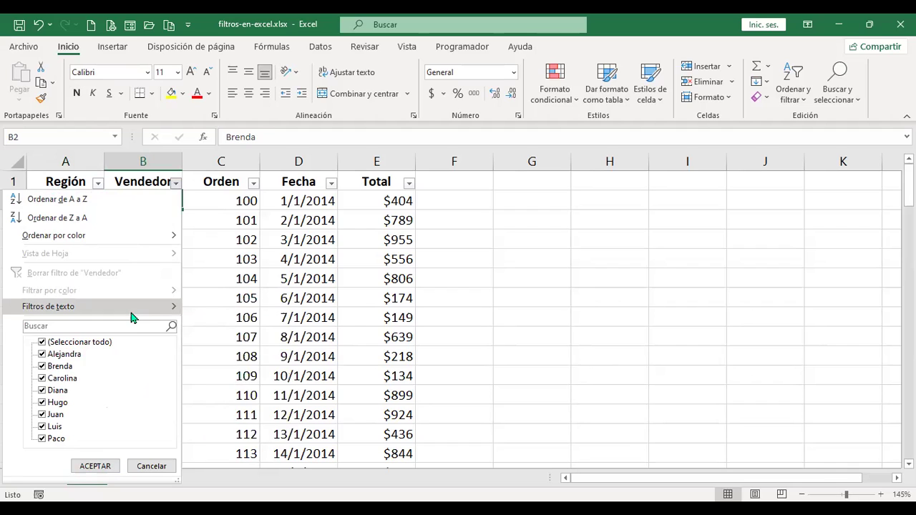
mouse_move(176, 308)
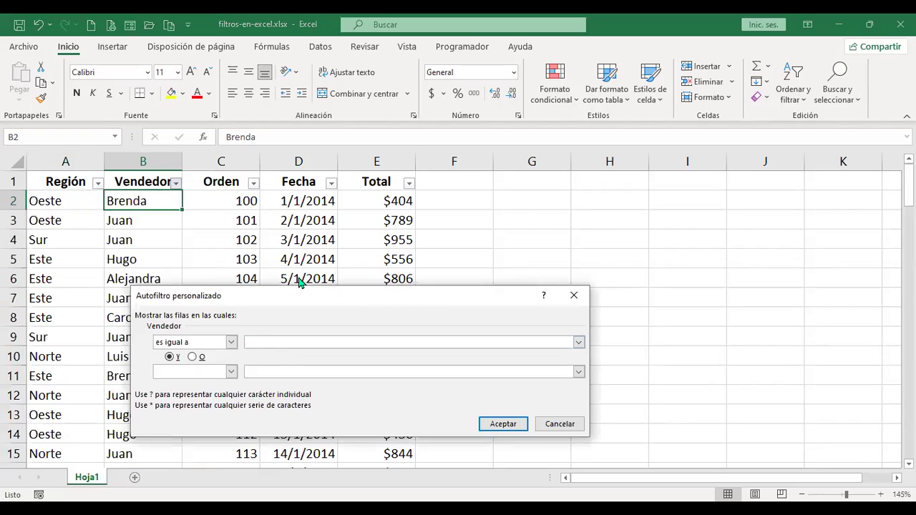
drag(322, 297, 444, 193)
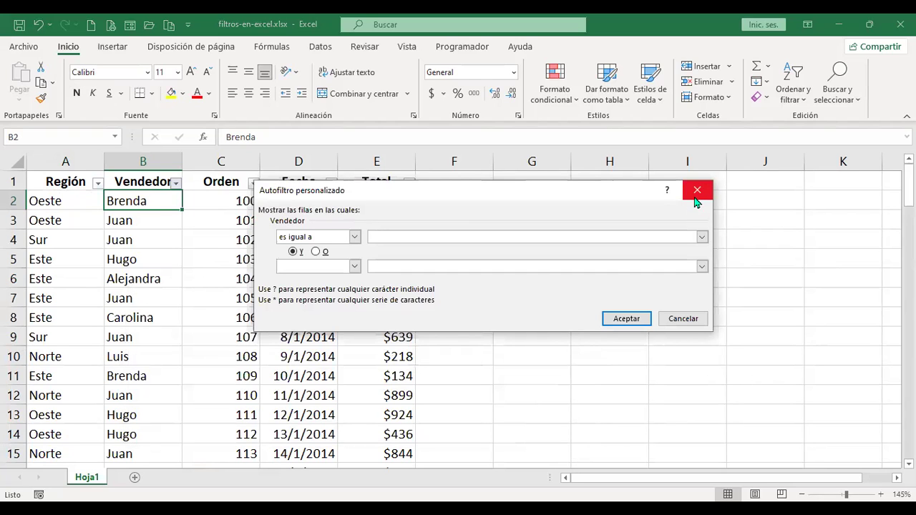
text(brenda)
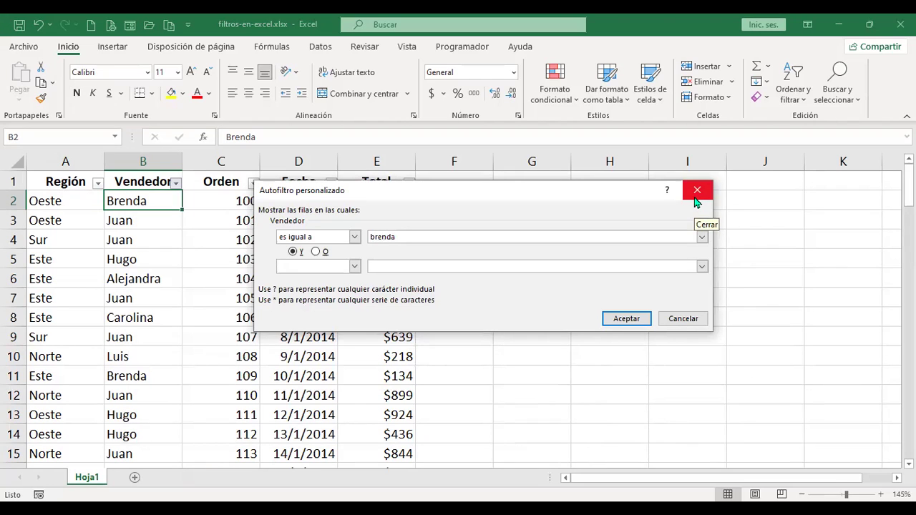
click(606, 324)
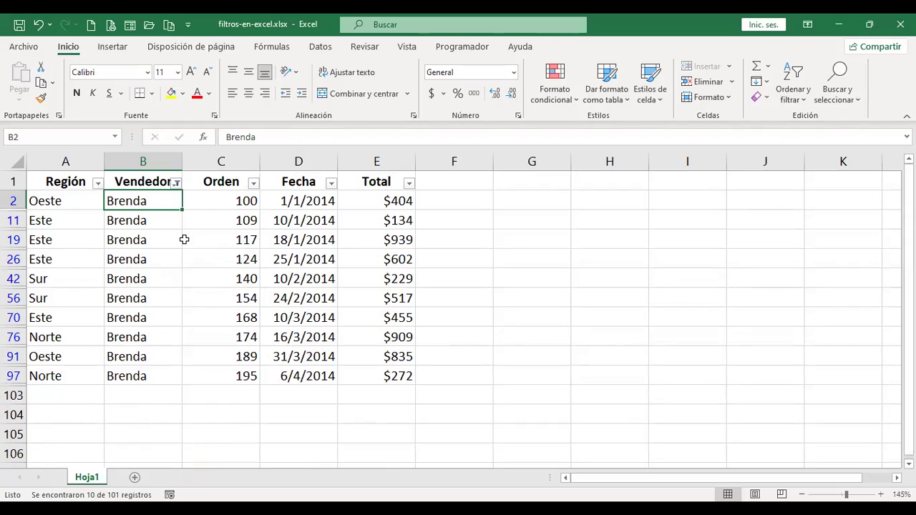
Step: Clear the filter from the Vendedor column
click(177, 185)
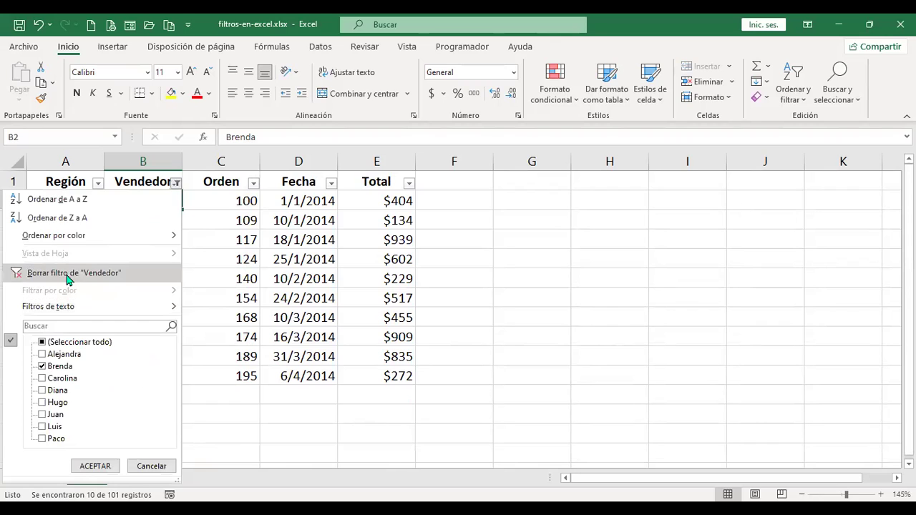
click(69, 276)
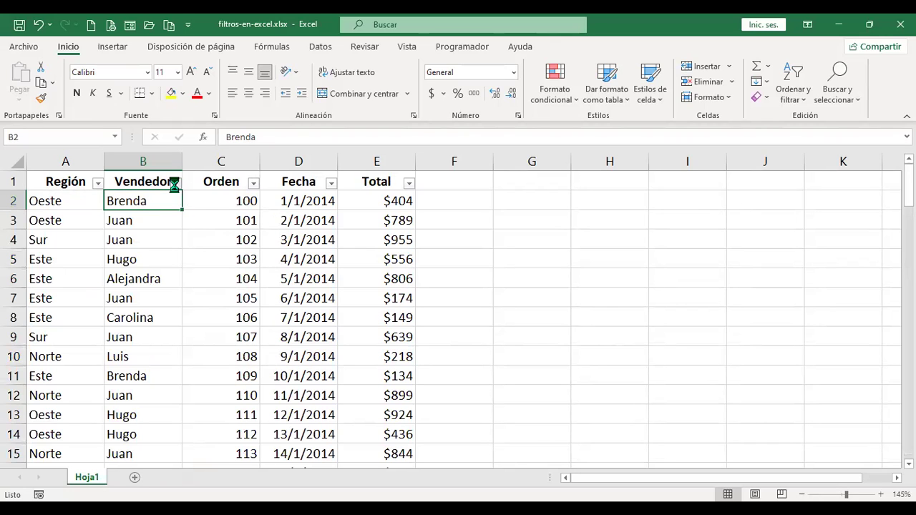
Step: Apply a text filter to the Vendedor column excluding the salesperson named in cell B5, and review the filtered rows
click(175, 183)
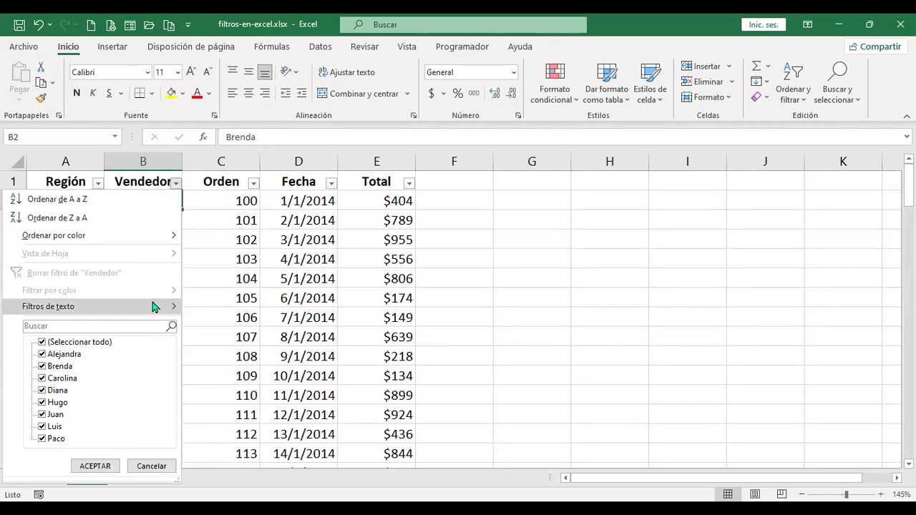
mouse_move(152, 307)
click(263, 329)
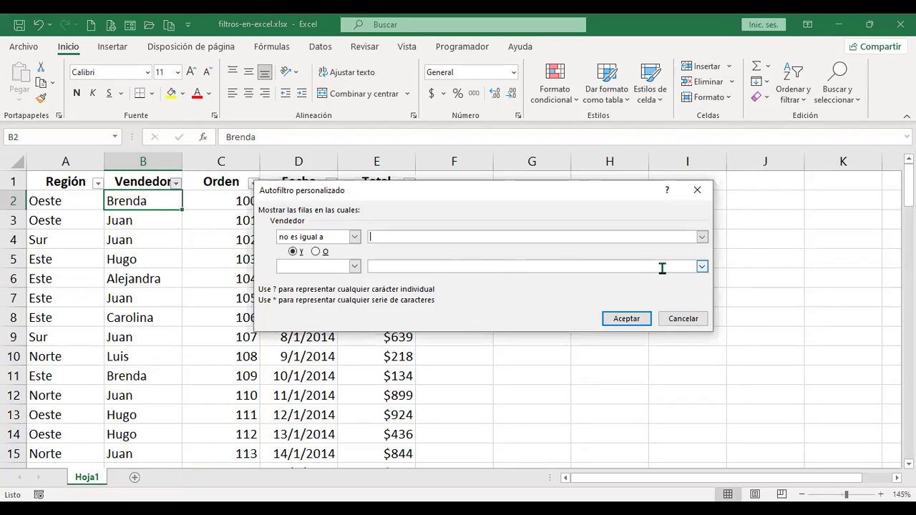
text(hugo)
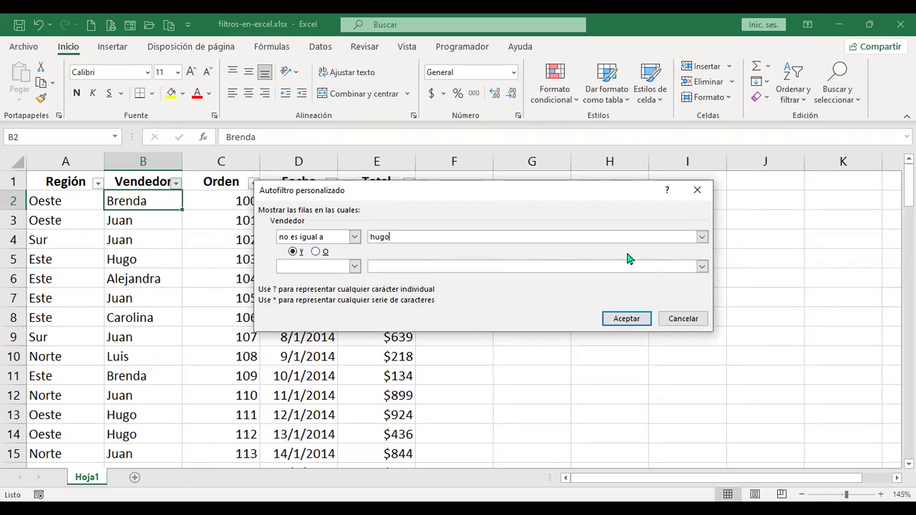
click(630, 319)
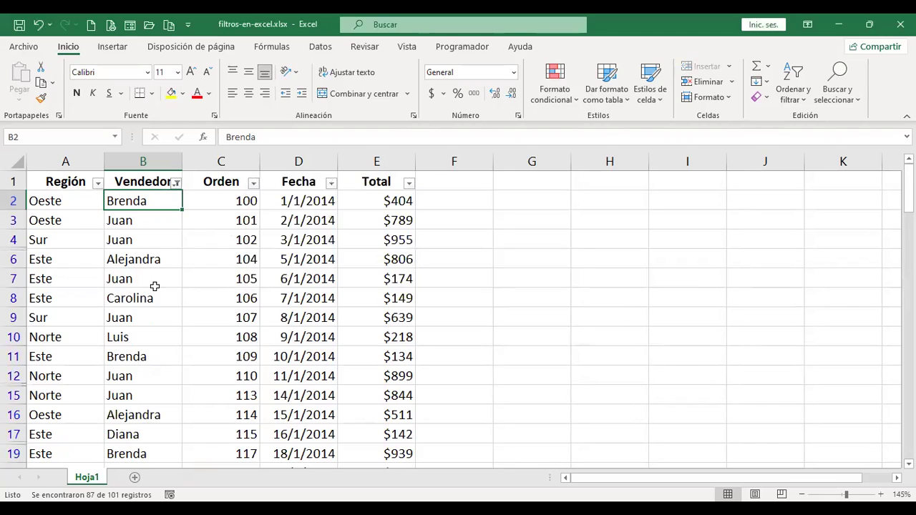
scroll(143, 286, down, 11)
scroll(156, 405, down, 11)
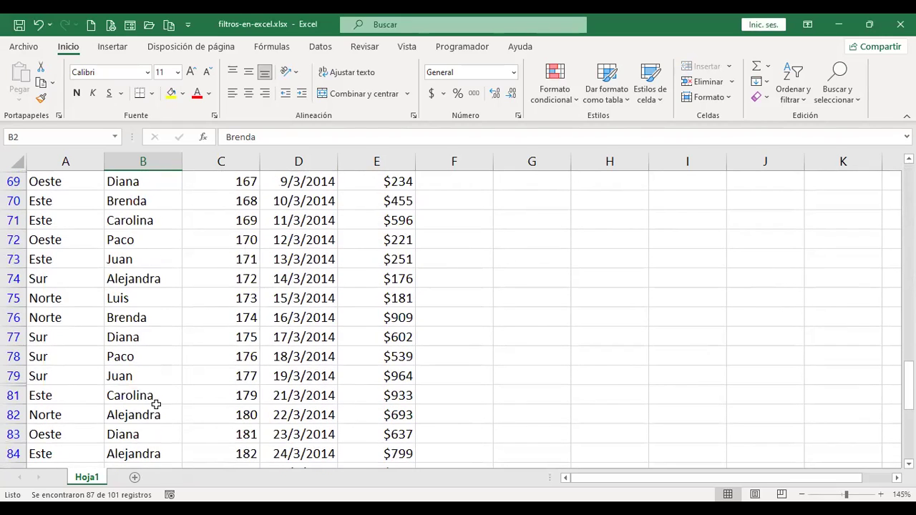
scroll(156, 405, up, 20)
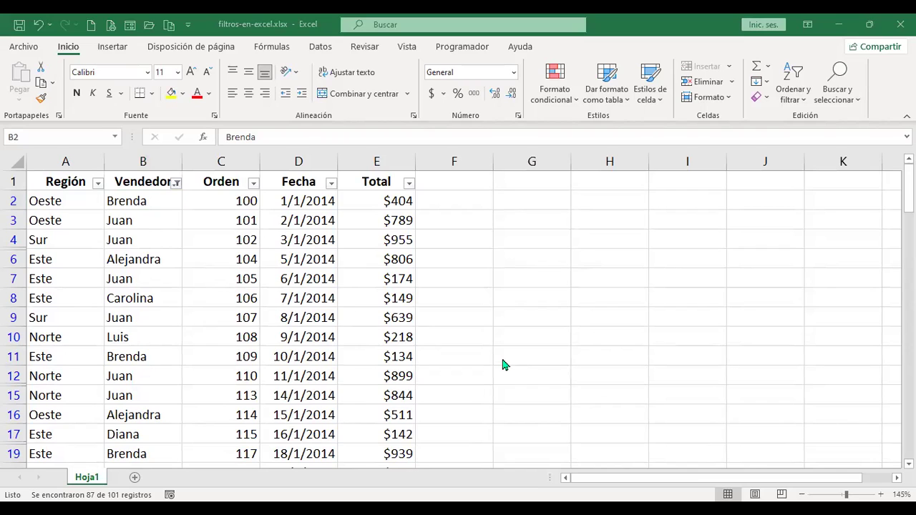
Step: Change the Vendedor text filter to show only rows whose salesperson name begins with "c"
click(177, 184)
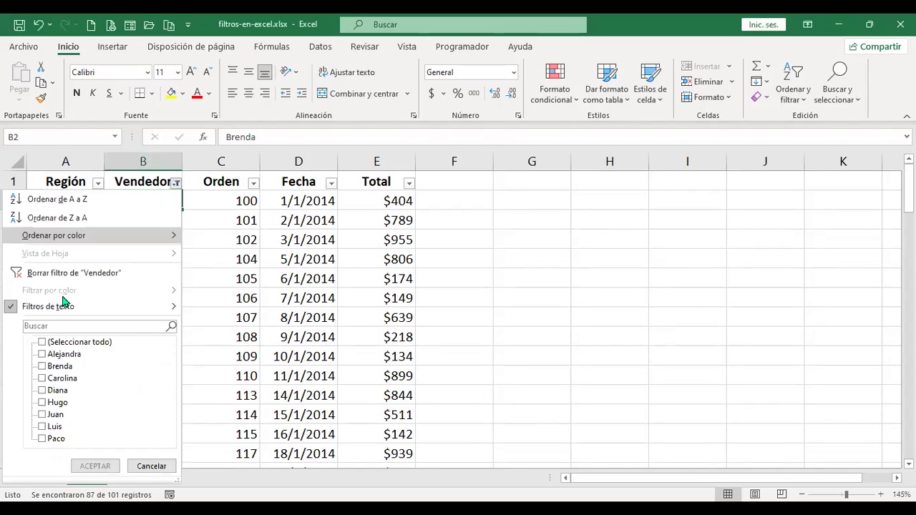
mouse_move(88, 310)
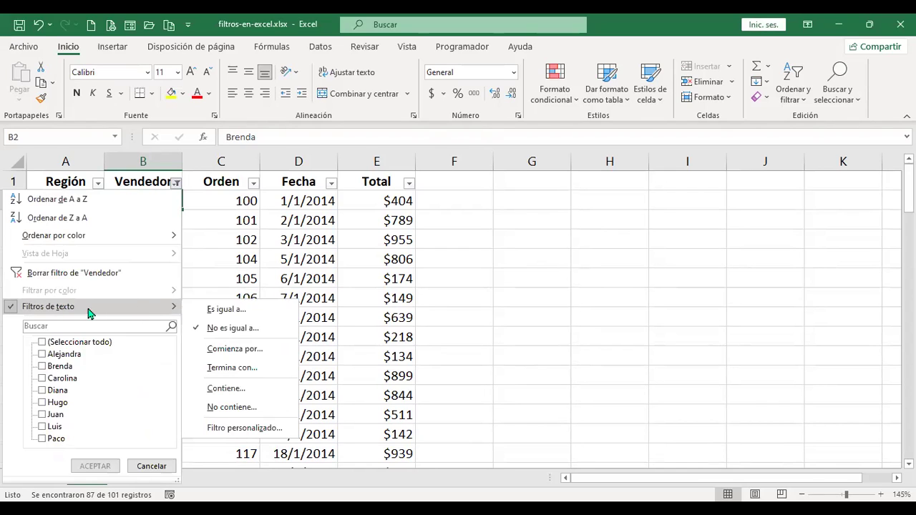
click(266, 350)
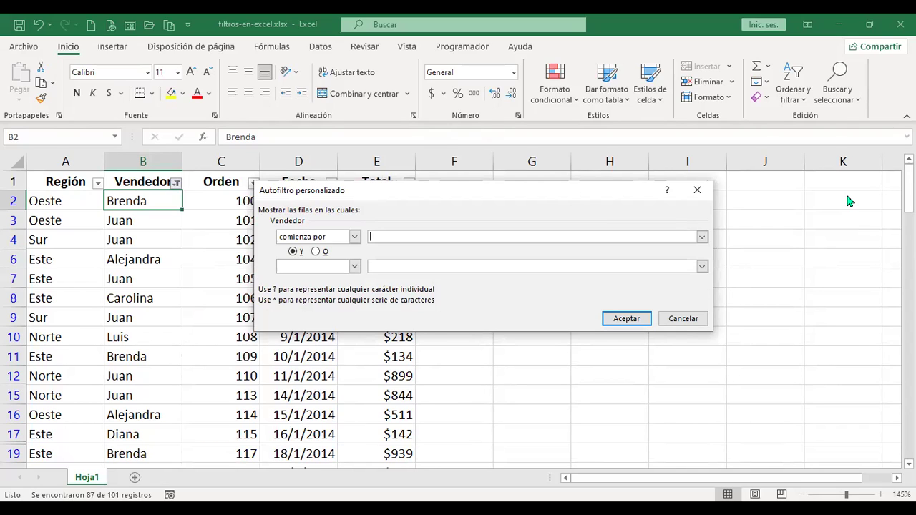
text(c)
click(647, 322)
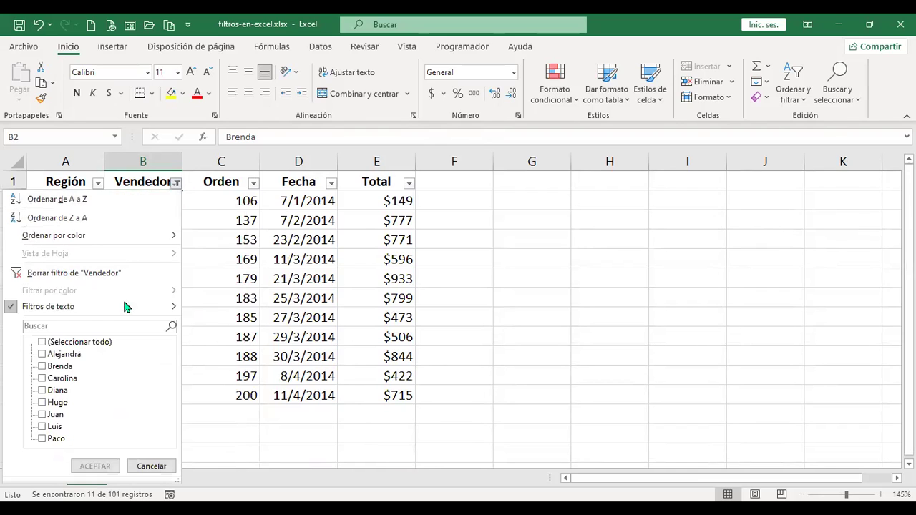
mouse_move(135, 307)
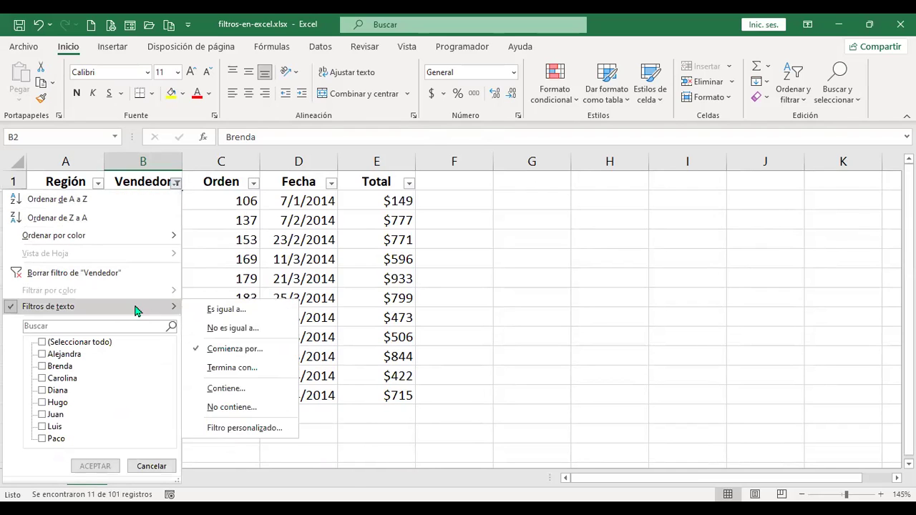
click(247, 372)
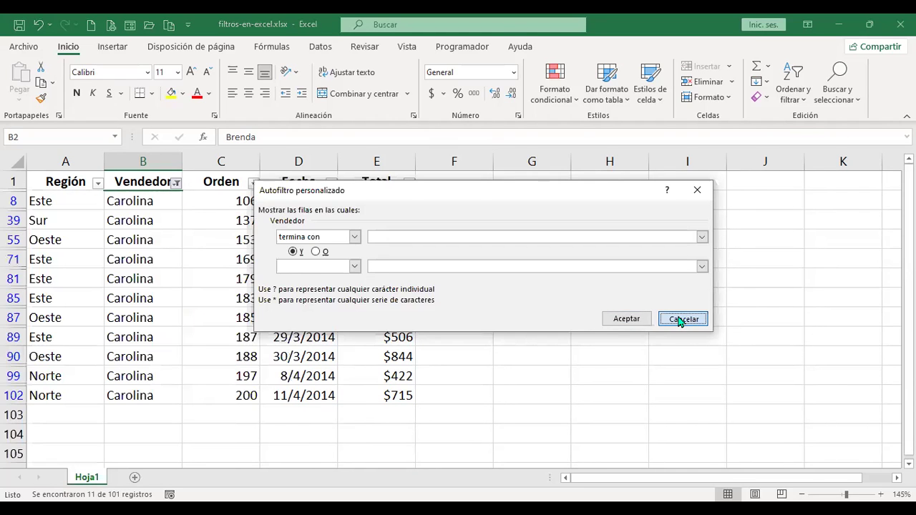
click(684, 319)
Step: Clear the Vendedor filter and apply a text filter showing only salesperson names that end with "s"
click(173, 184)
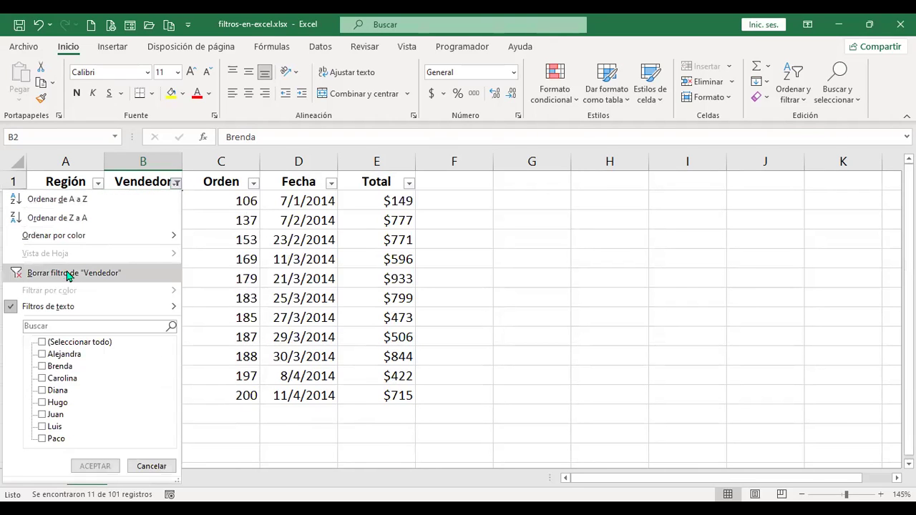
click(69, 275)
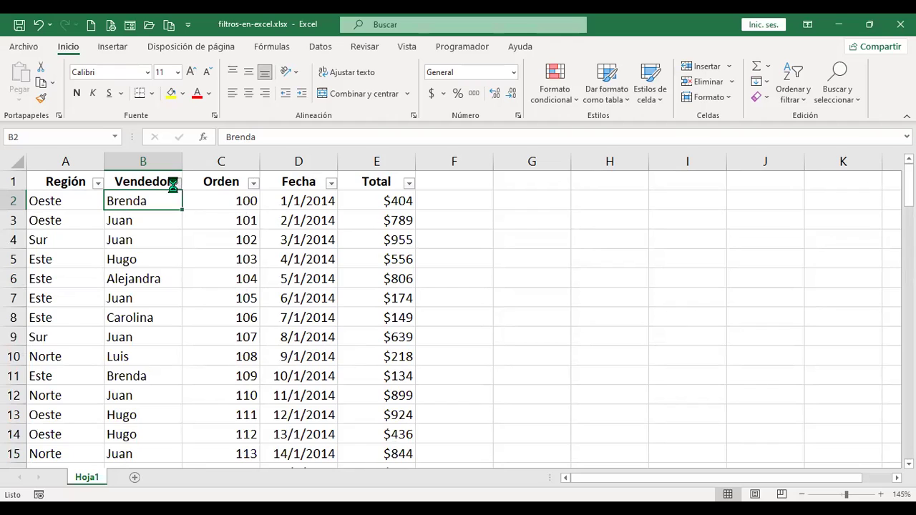
click(174, 183)
mouse_move(69, 316)
click(237, 372)
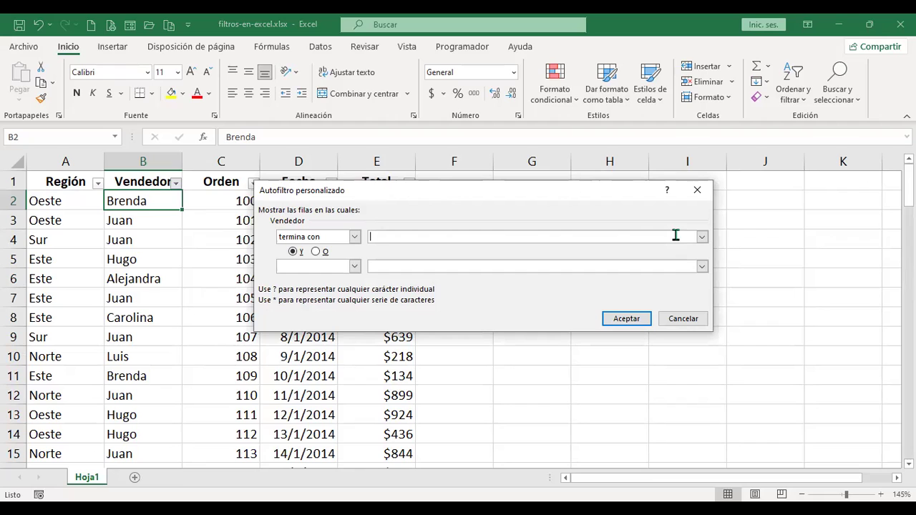
text(s)
click(636, 317)
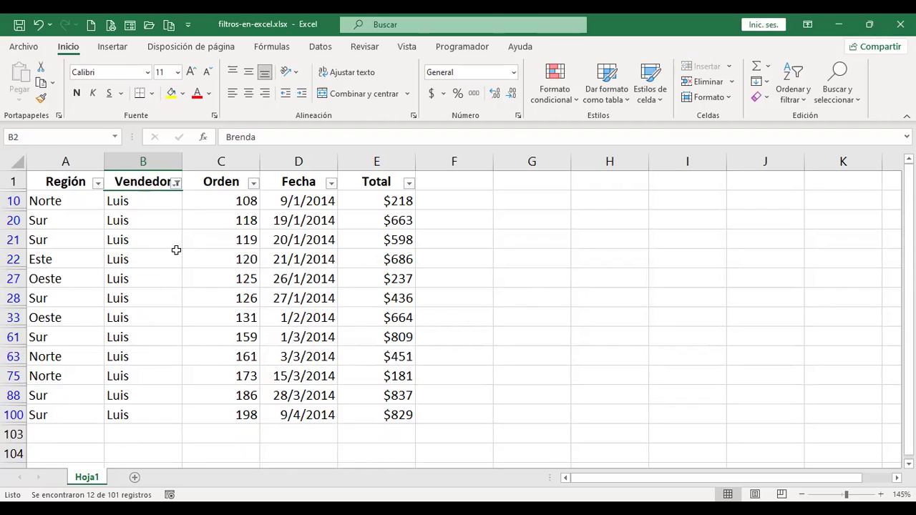
Step: Clear the Vendedor filter and apply a text filter showing only salesperson names that contain "r"
click(177, 182)
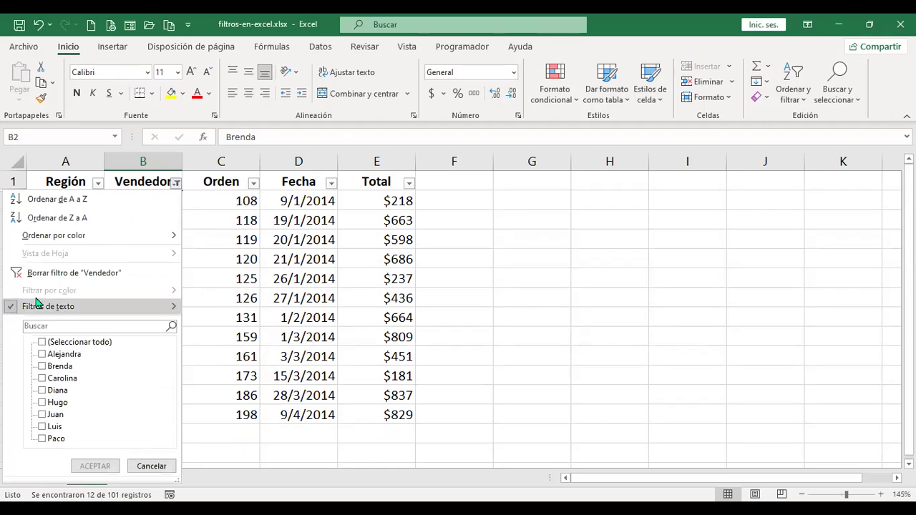
click(37, 273)
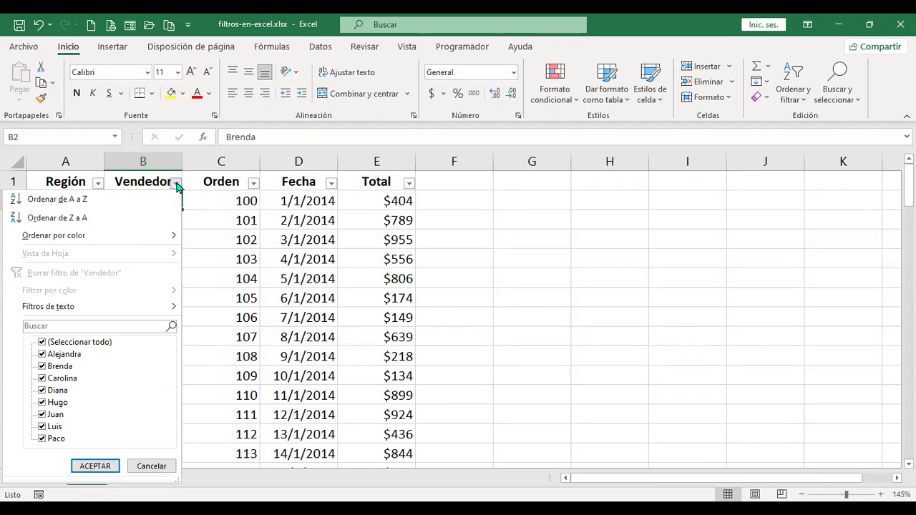
mouse_move(256, 306)
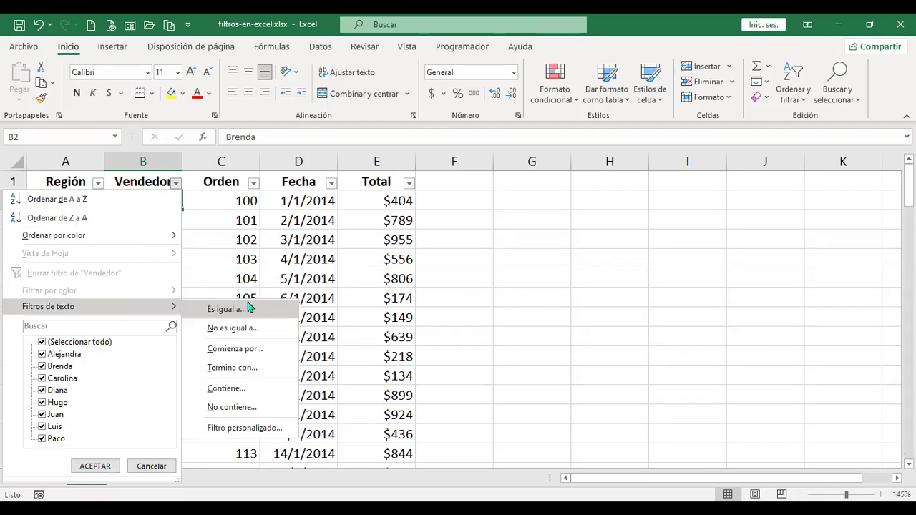
click(257, 391)
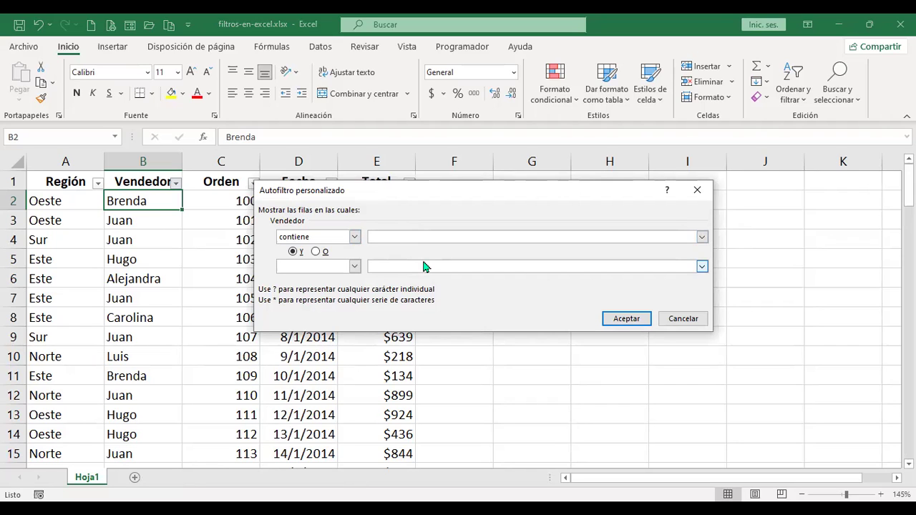
text(r)
click(623, 320)
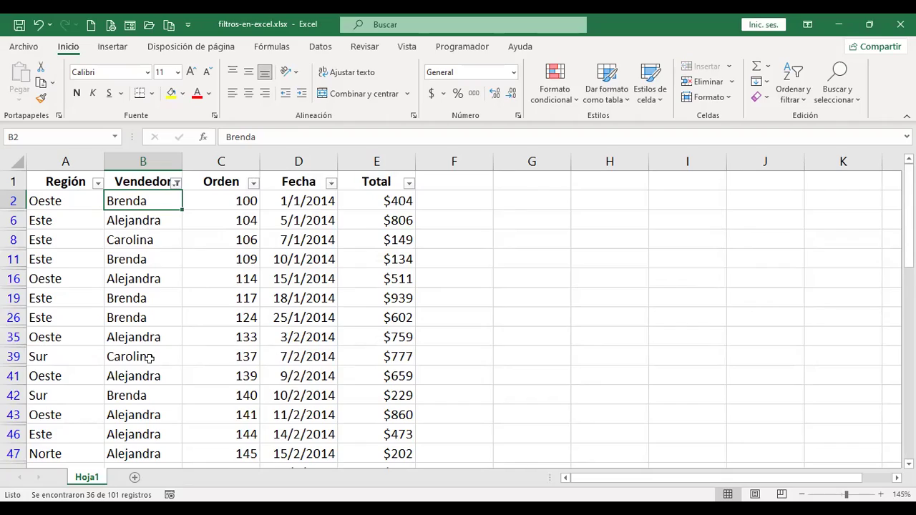
scroll(150, 360, down, 2)
scroll(150, 362, down, 8)
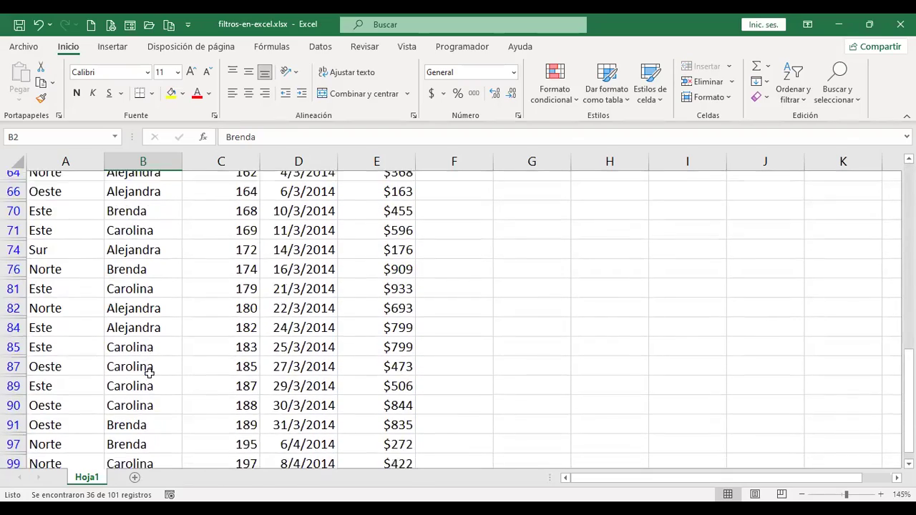
scroll(150, 379, up, 10)
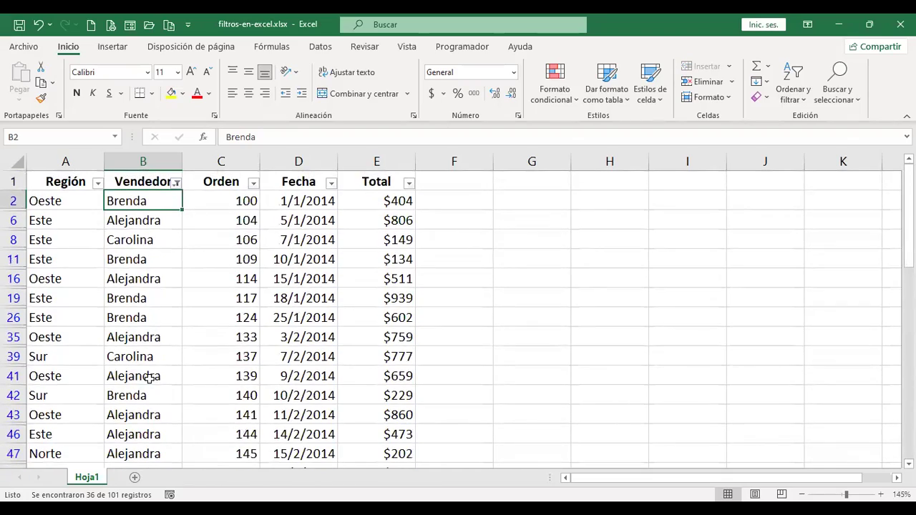
Step: Clear the Vendedor filter and apply a text filter showing only salesperson names that do not contain "n"
click(176, 182)
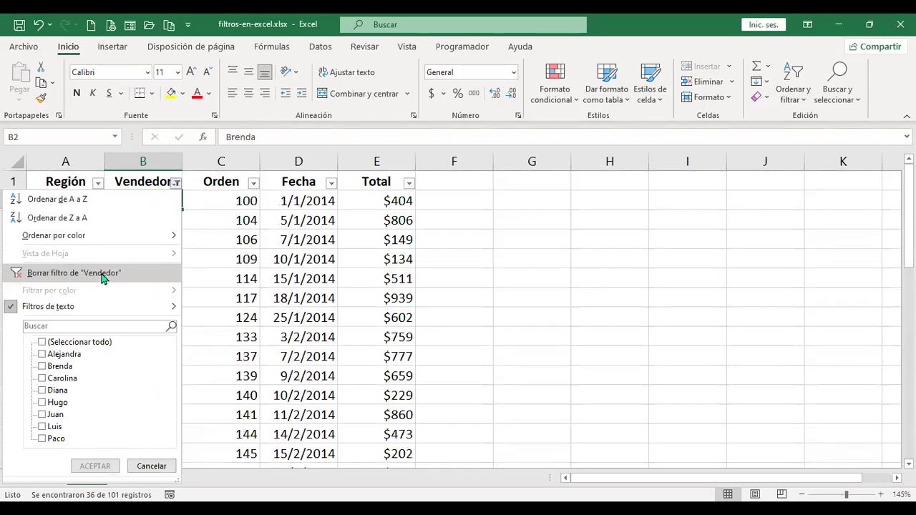
click(102, 275)
click(176, 183)
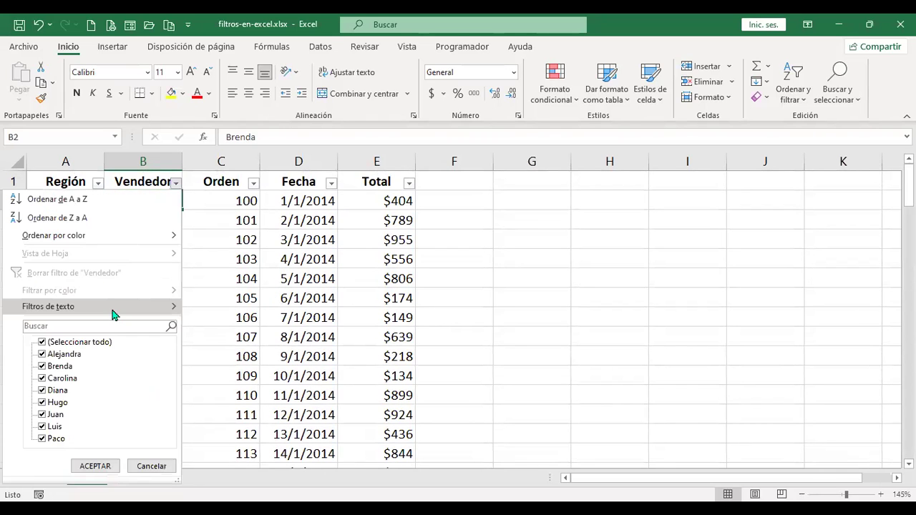
mouse_move(114, 314)
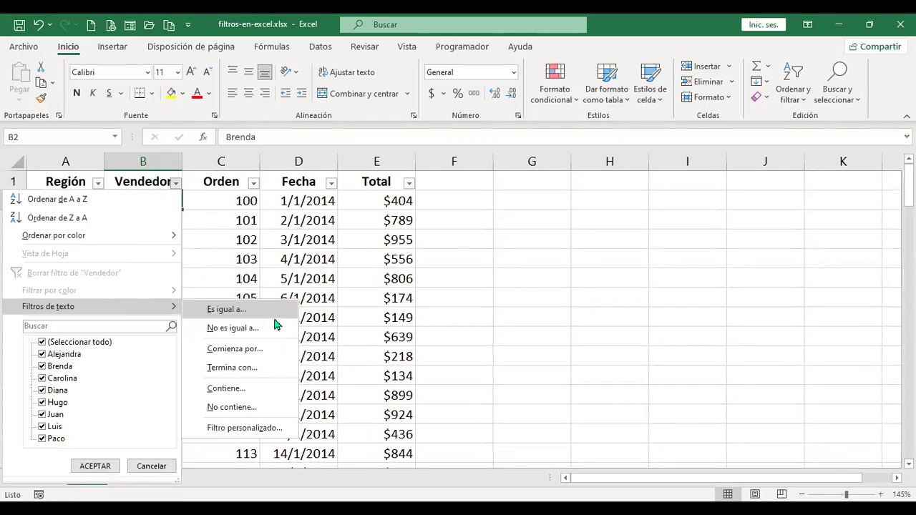
click(276, 410)
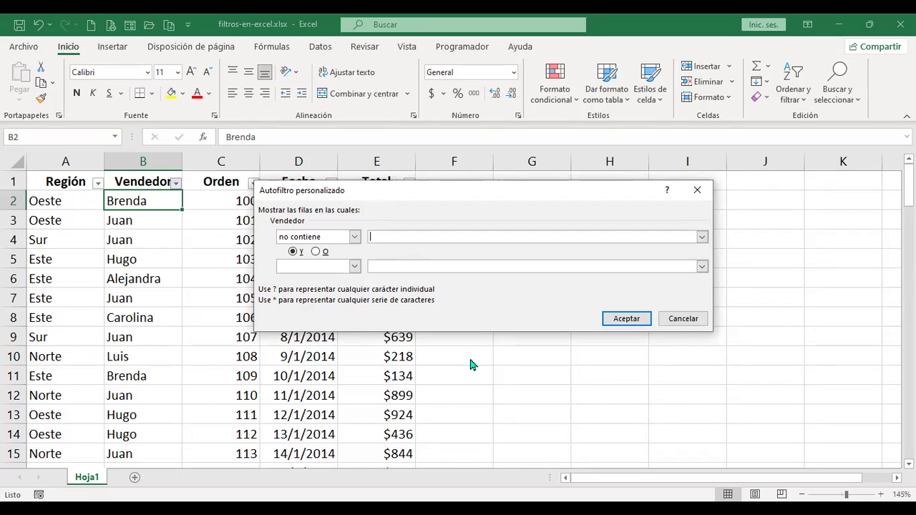
text(n)
click(625, 319)
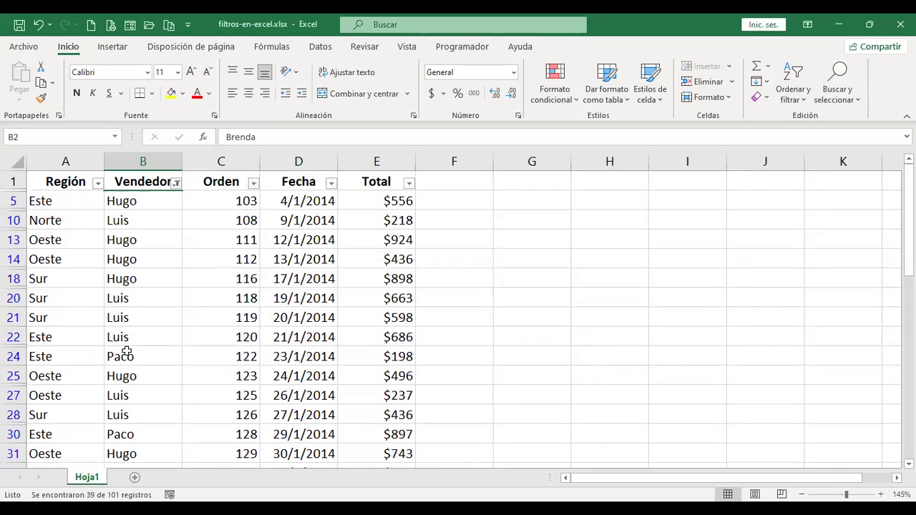
Step: Review the filtered rows toward the end of the data and clear the filter from the Vendedor column
scroll(131, 320, down, 1)
scroll(131, 320, down, 10)
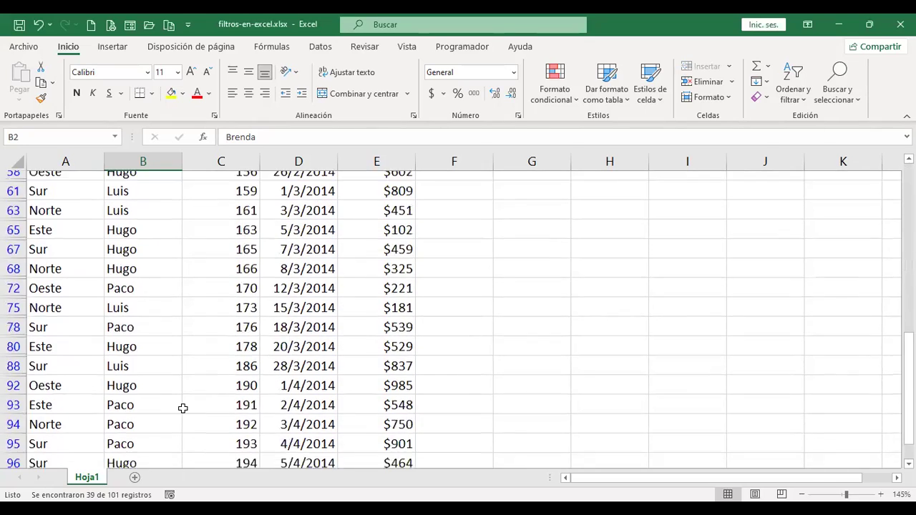
scroll(182, 413, up, 10)
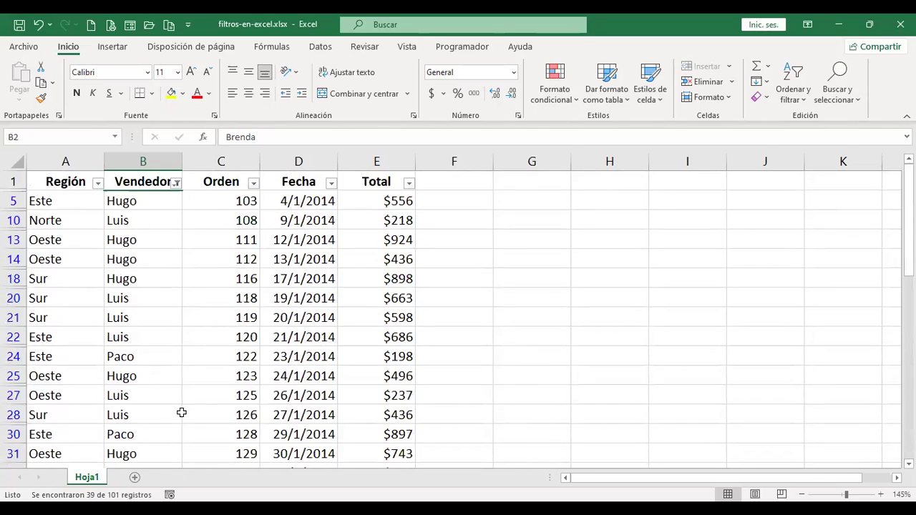
click(175, 183)
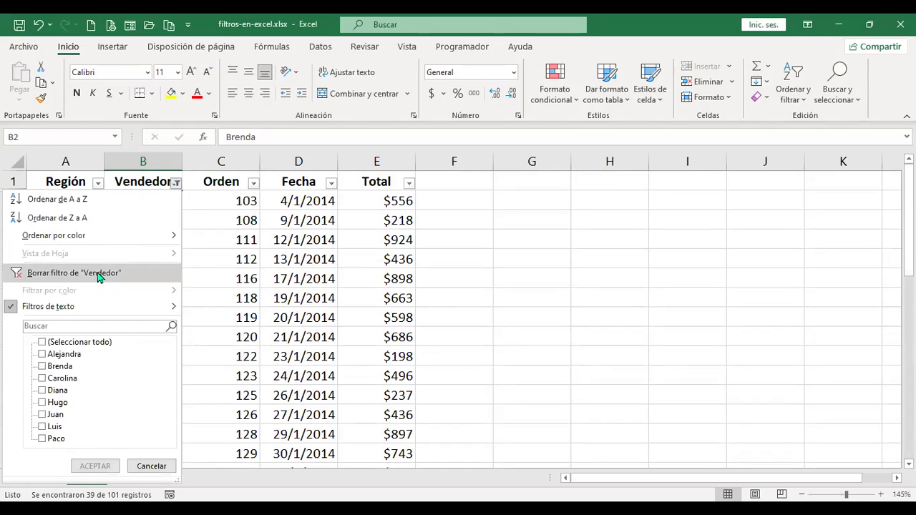
click(100, 275)
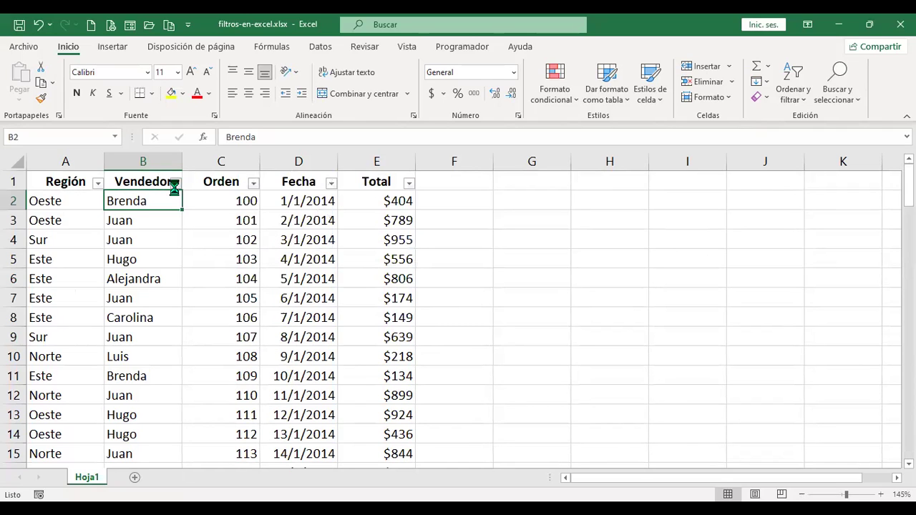
Step: Open a custom text filter for the Vendedor column and browse the comparison operators available for its first condition
click(176, 183)
mouse_move(143, 308)
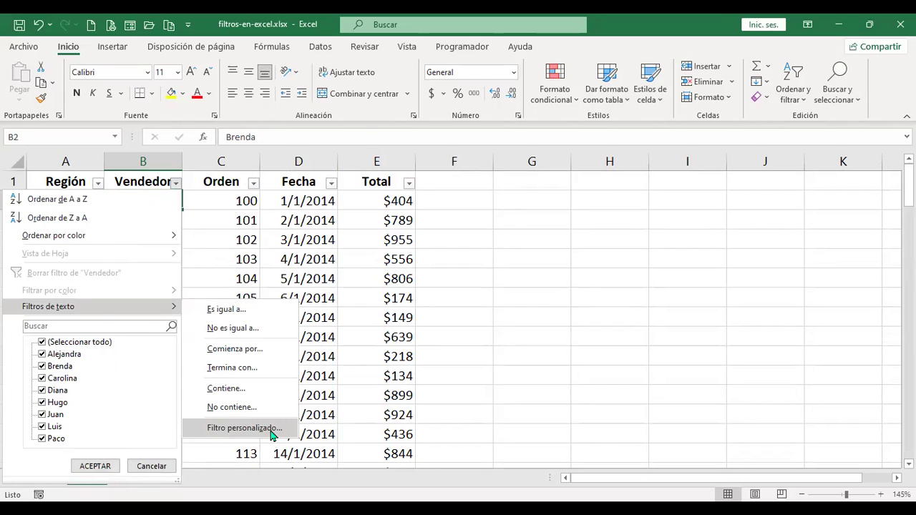
click(273, 434)
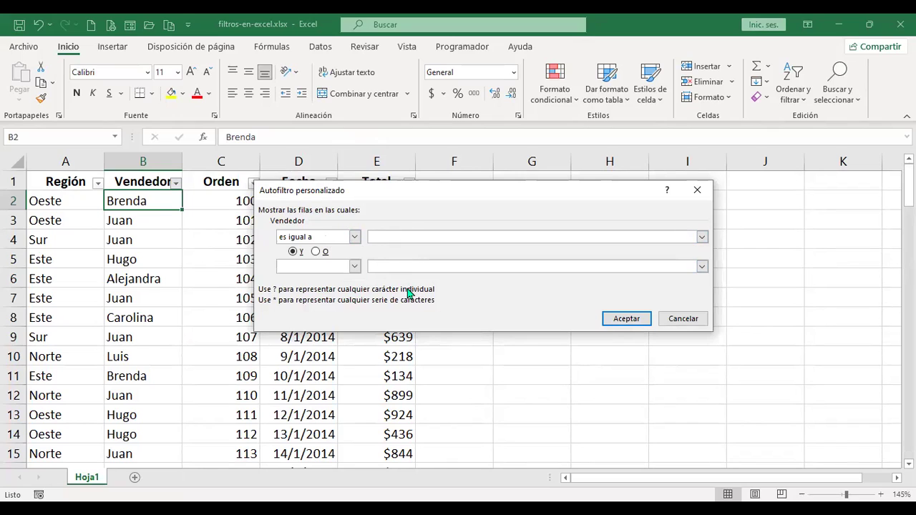
click(354, 237)
click(355, 290)
click(355, 290)
click(355, 290)
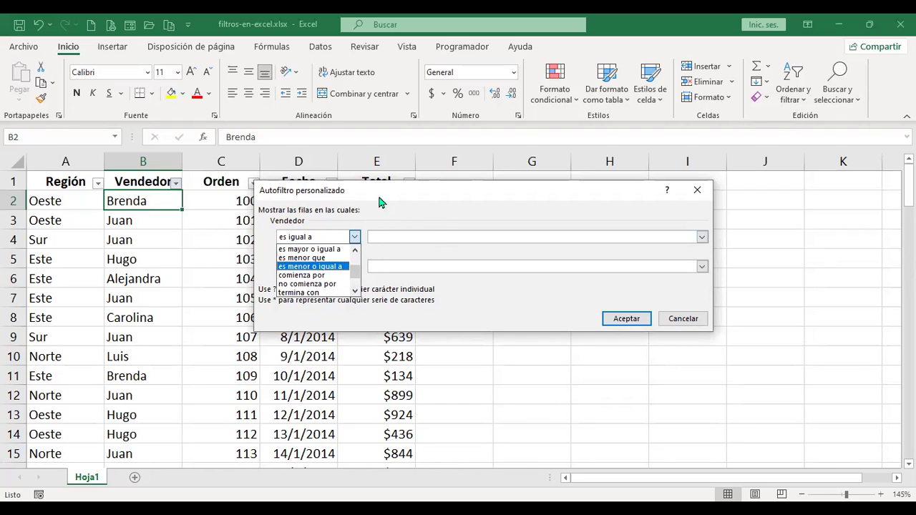
click(351, 236)
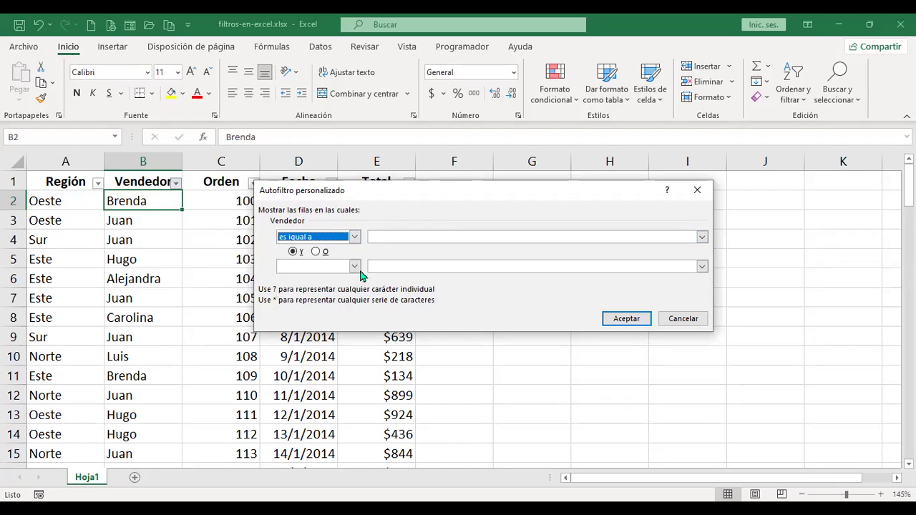
click(353, 237)
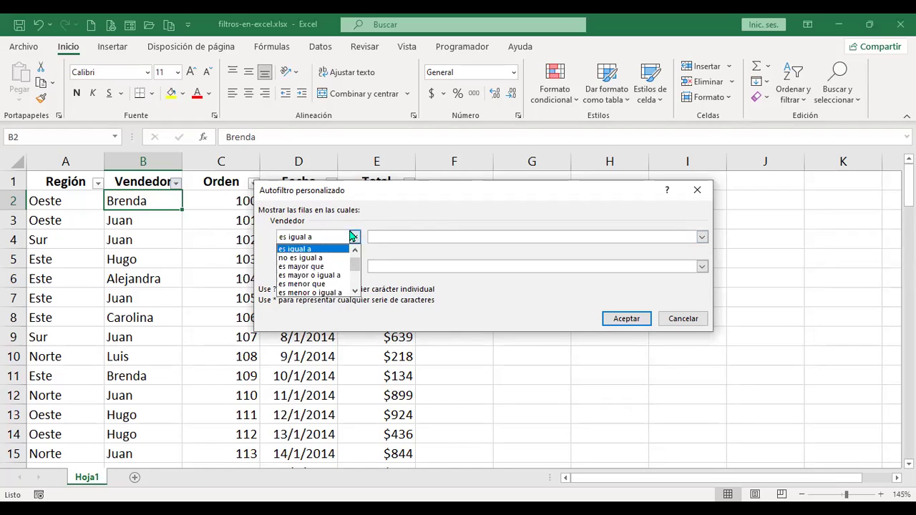
scroll(353, 247, up, 1)
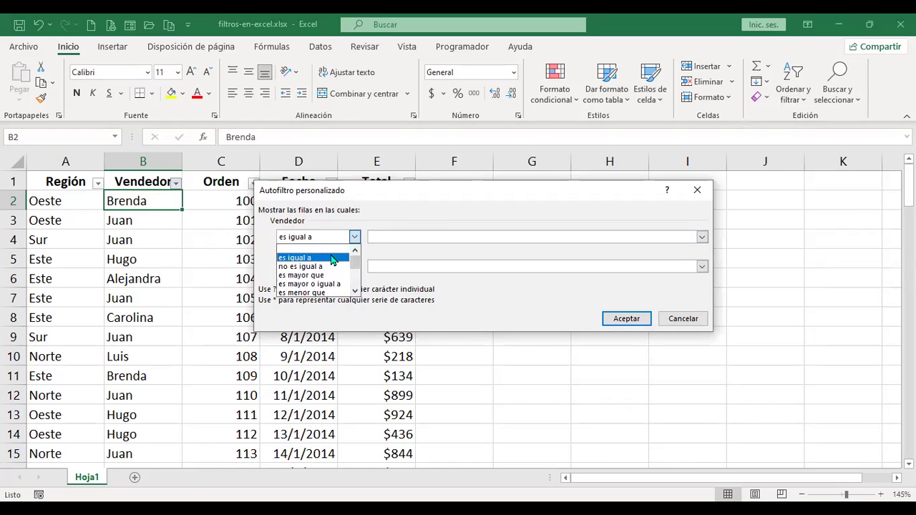
click(332, 257)
Step: Set the first condition of the custom Vendedor filter to contiene "h"
click(354, 237)
scroll(357, 290, down, 3)
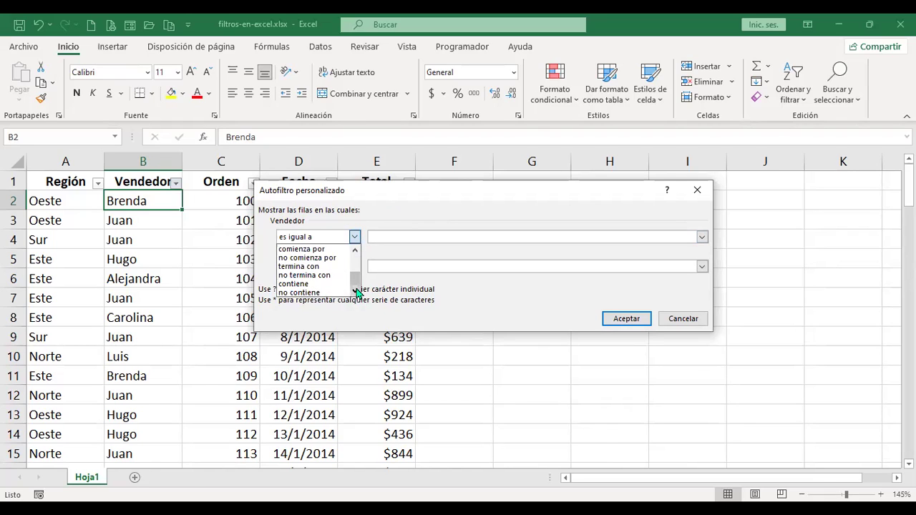
click(290, 284)
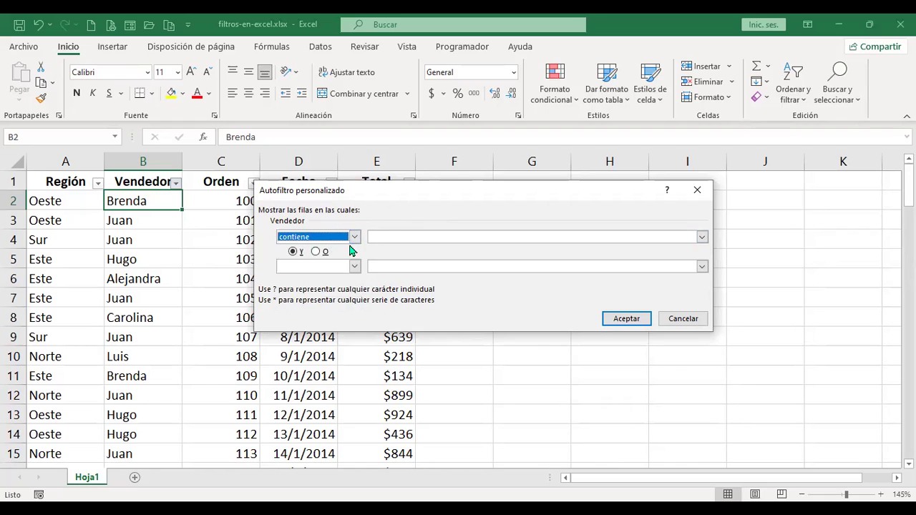
click(384, 236)
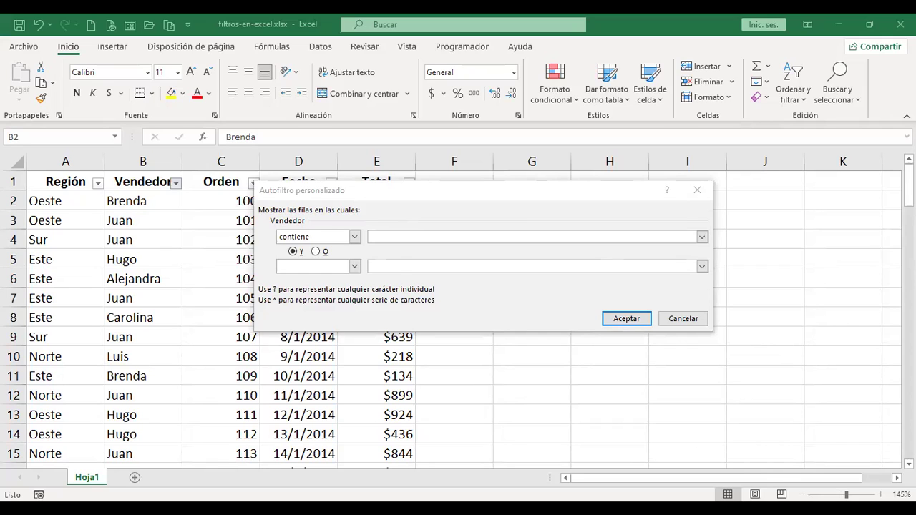
click(376, 247)
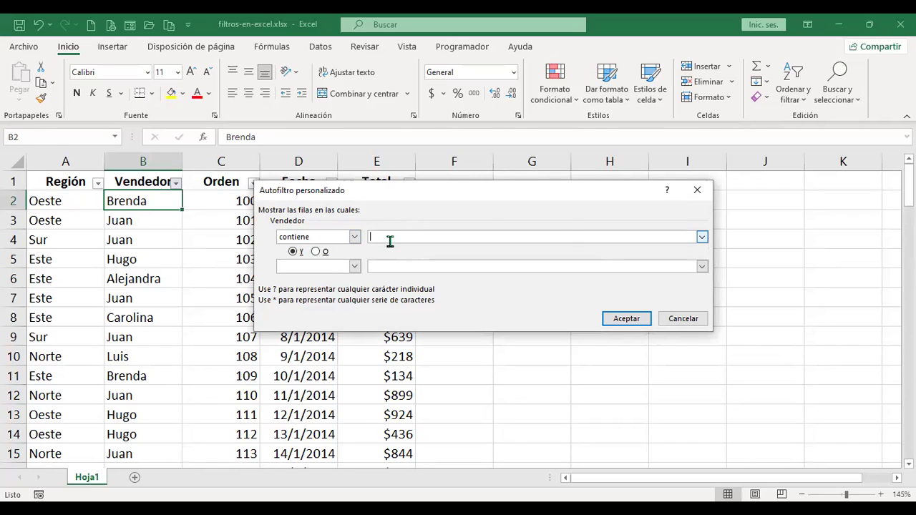
text(h)
Step: Set the second condition to no contiene "c", apply the custom filter with Y, and review the filtered rows
click(356, 267)
scroll(353, 294, down, 2)
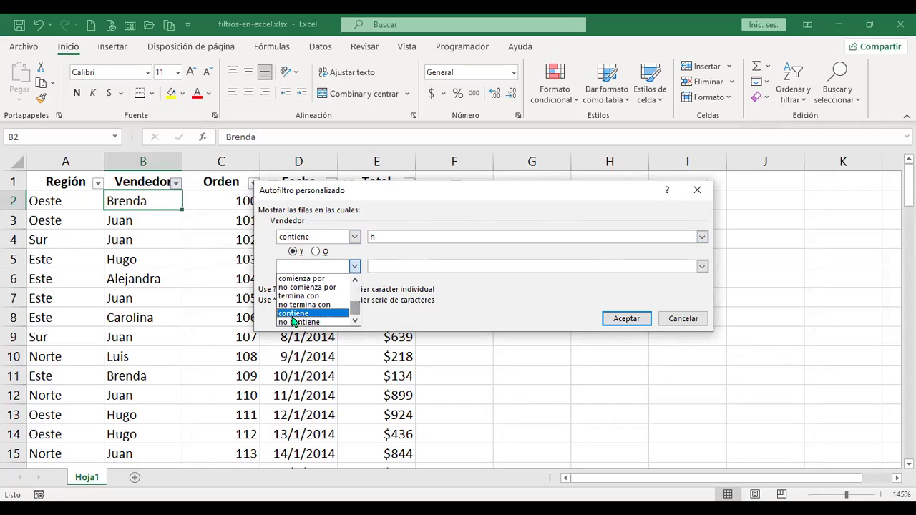
click(408, 268)
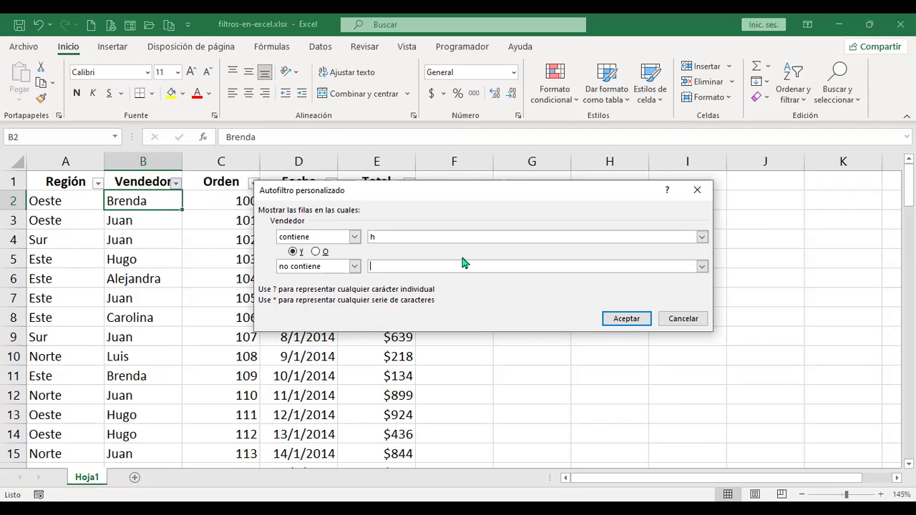
text(c)
click(642, 321)
scroll(219, 344, down, 3)
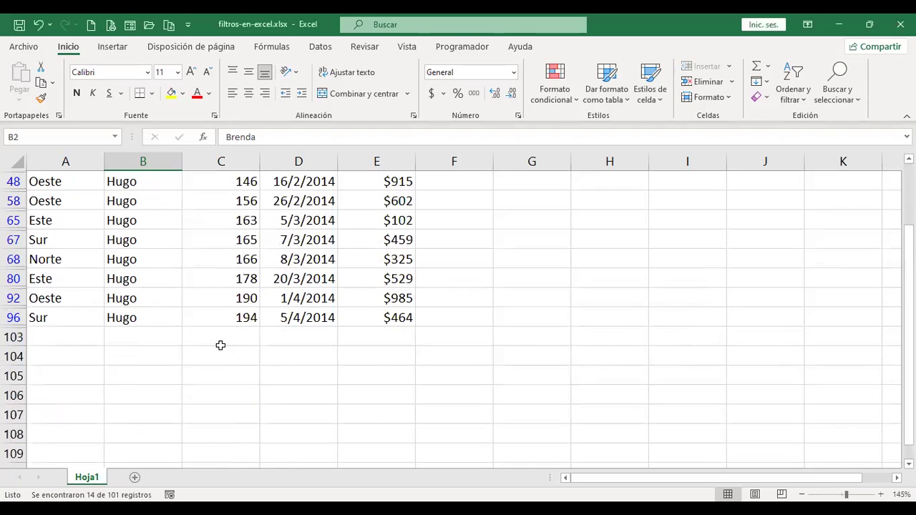
scroll(194, 357, up, 3)
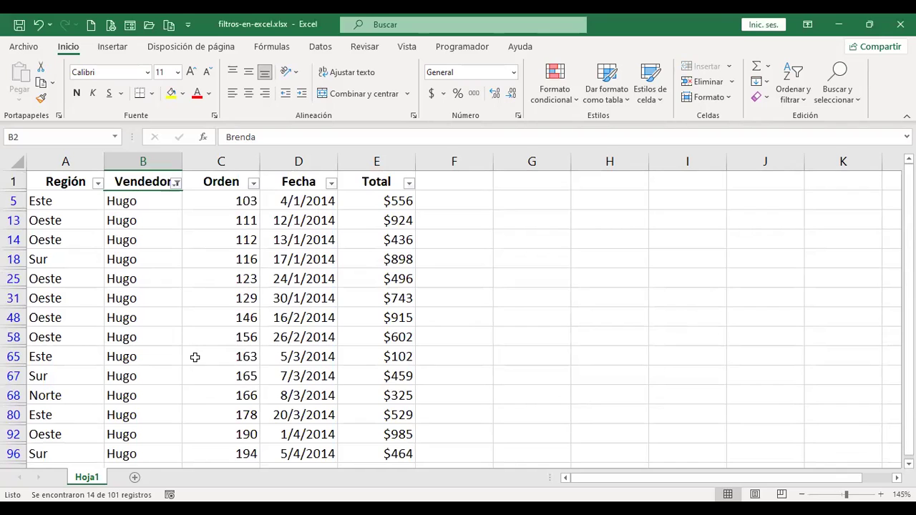
Step: Change the custom Vendedor filter so its two conditions are joined with O instead of Y, and apply it
click(176, 183)
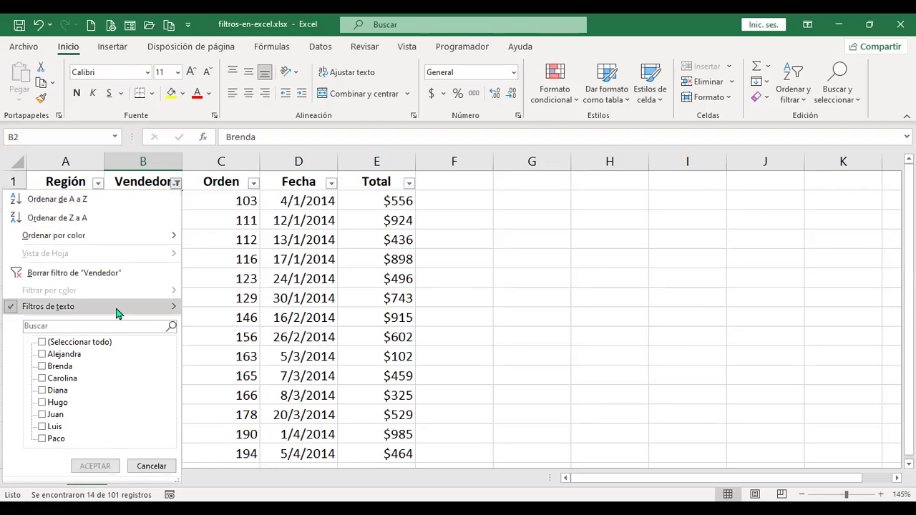
mouse_move(118, 314)
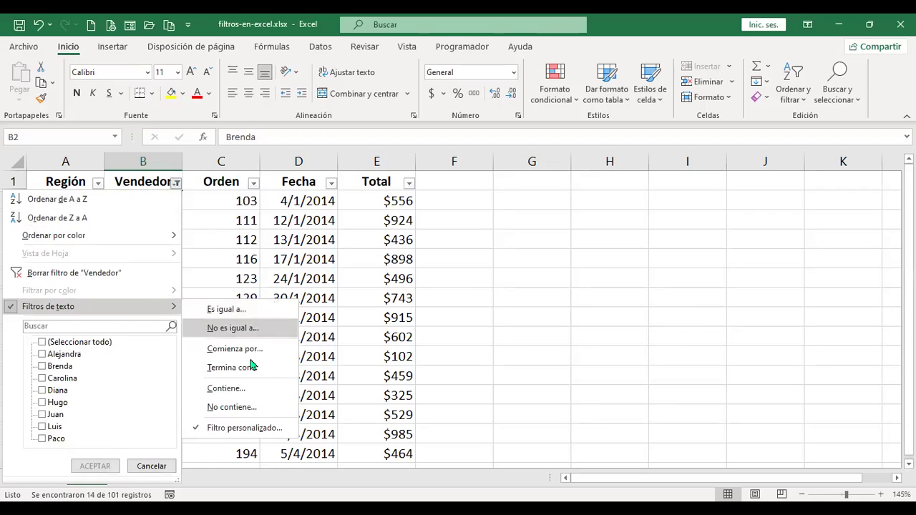
click(264, 428)
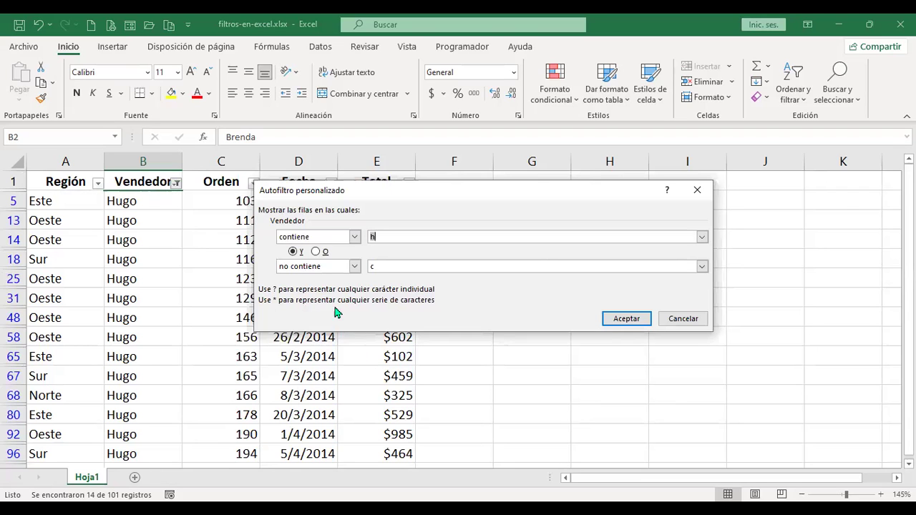
click(316, 253)
click(636, 321)
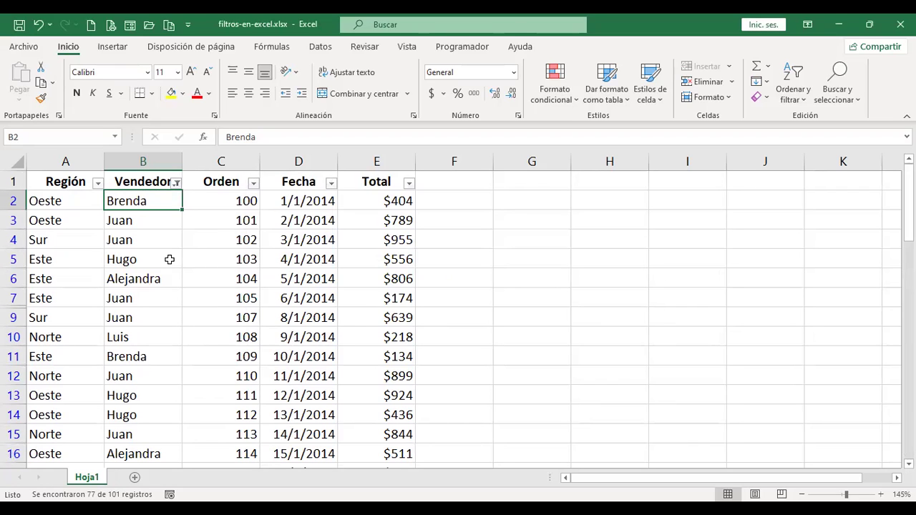
Step: Review the filtered rows through the end of the data and clear the filter from the Vendedor column
scroll(164, 277, down, 4)
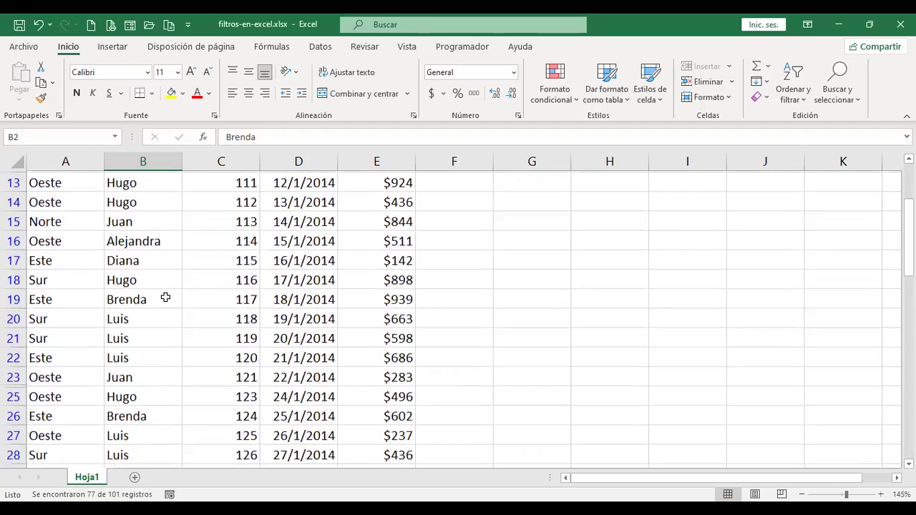
scroll(163, 299, down, 5)
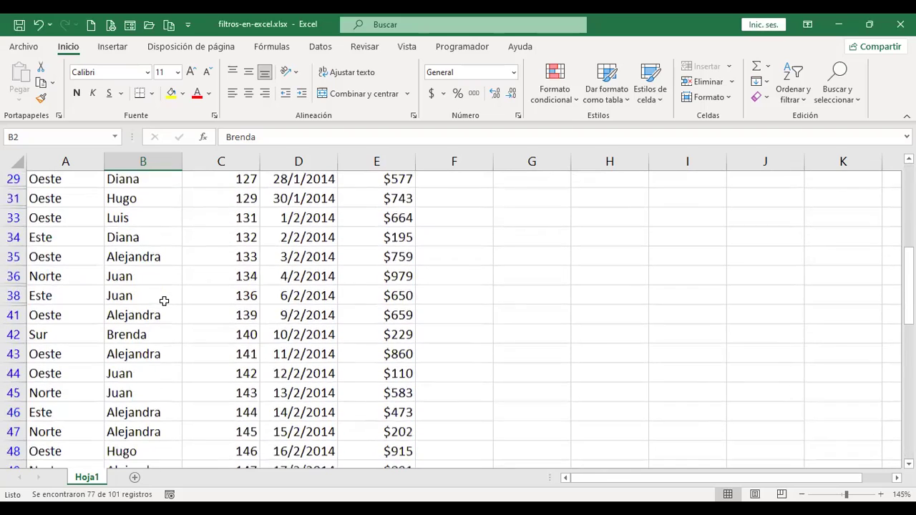
scroll(163, 300, down, 10)
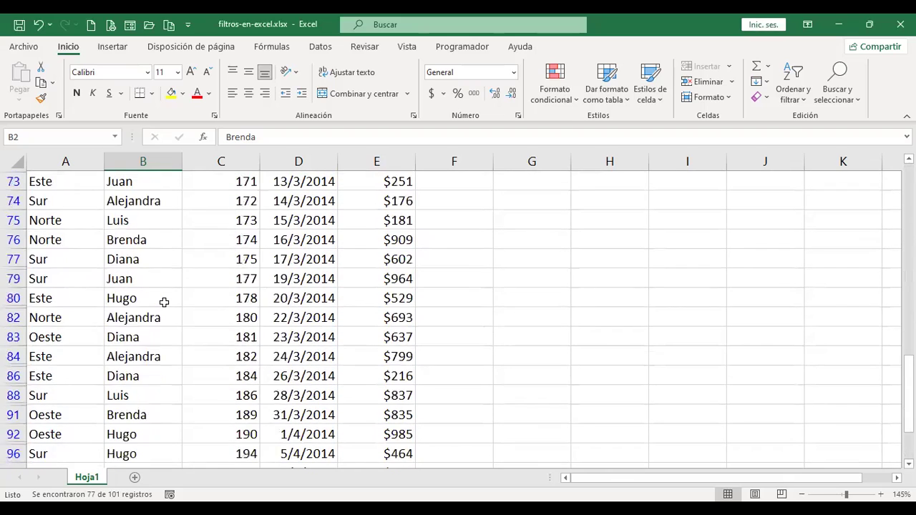
scroll(164, 302, down, 5)
scroll(164, 302, up, 9)
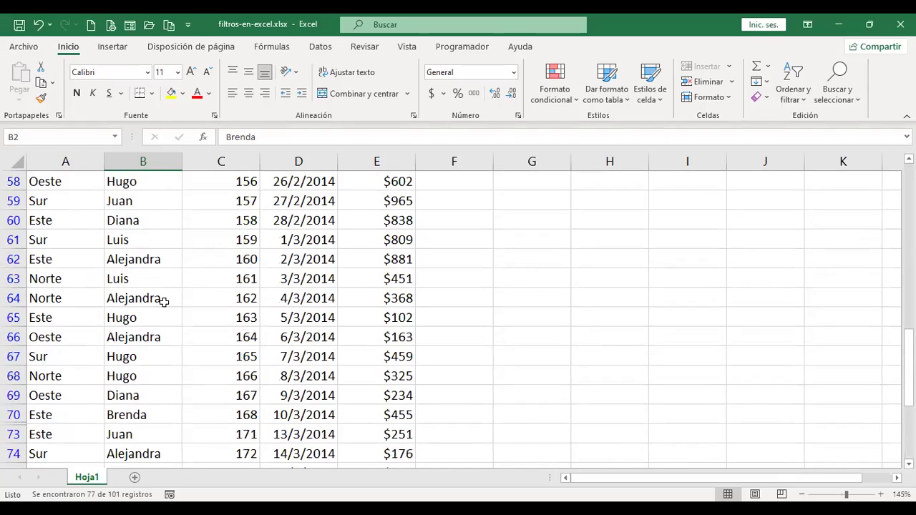
scroll(164, 302, up, 14)
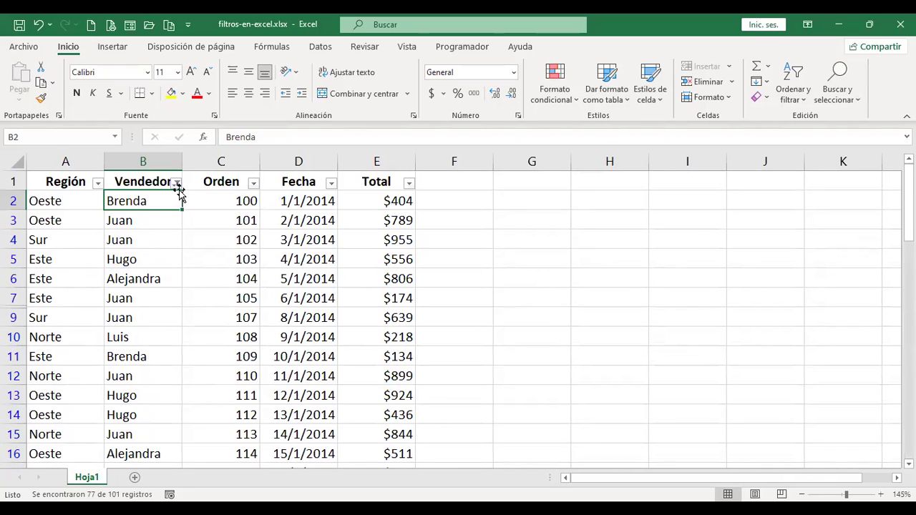
click(176, 182)
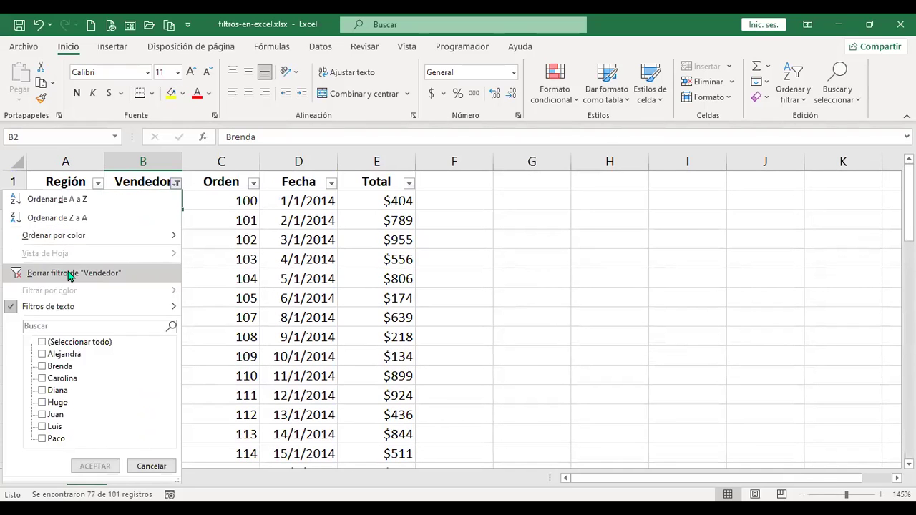
click(86, 273)
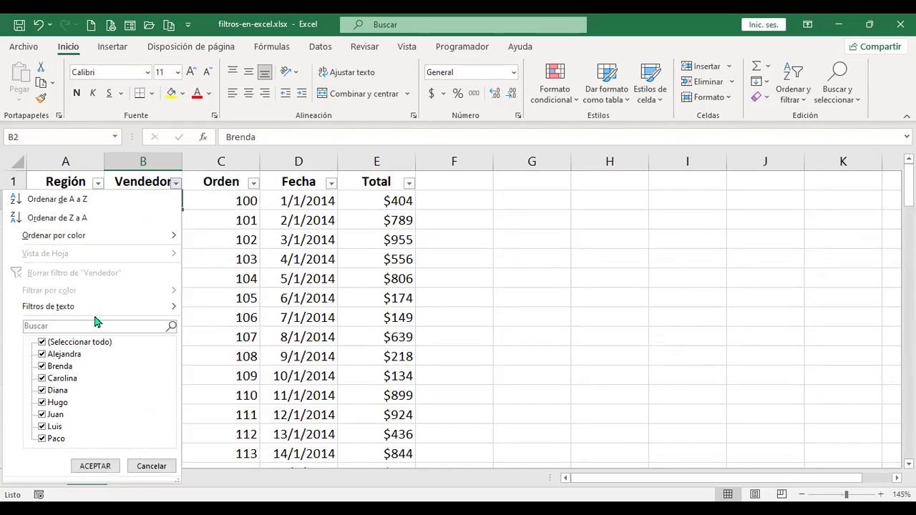
Step: Try a custom Vendedor filter with the condition es igual a "?u", and clear it
click(100, 309)
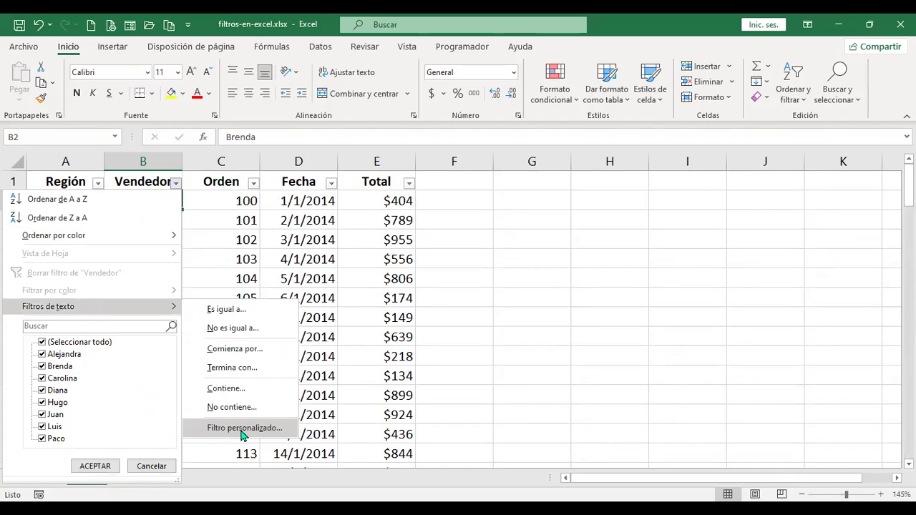
click(242, 428)
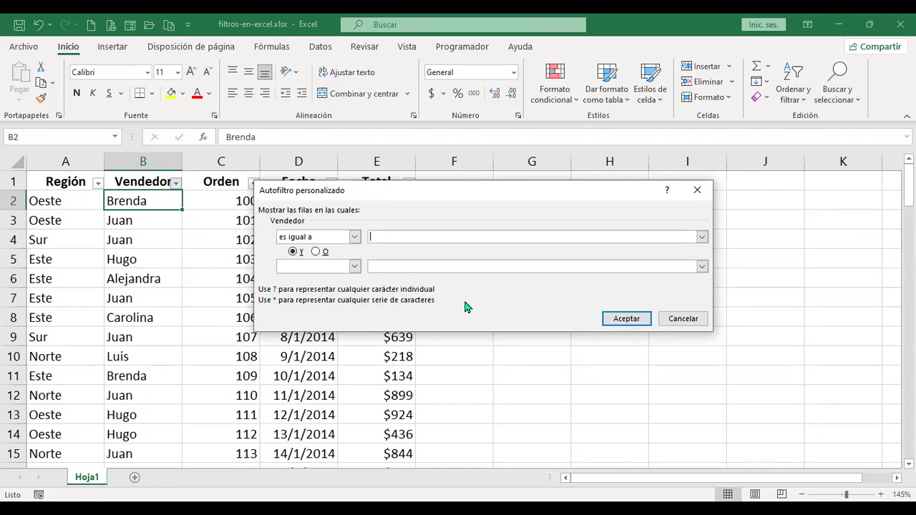
text(?)
text(u)
click(641, 319)
click(176, 183)
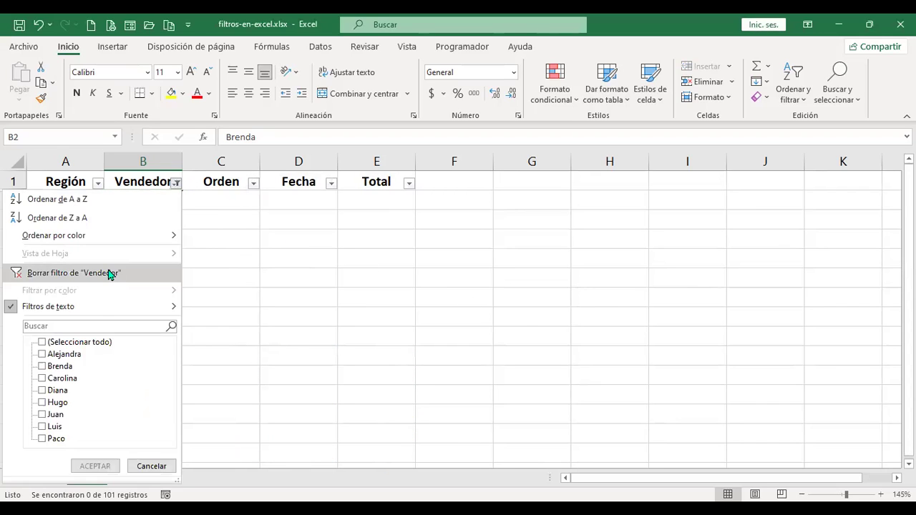
click(108, 272)
Step: Apply a custom Vendedor filter with the condition es igual a "?u*" and review the filtered rows through the end of the data
key(alt+Down)
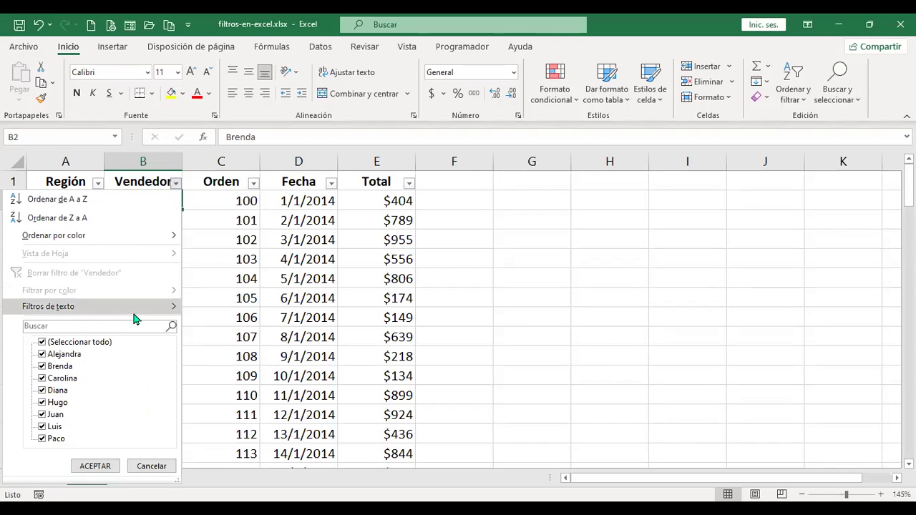
key(f)
key(f)
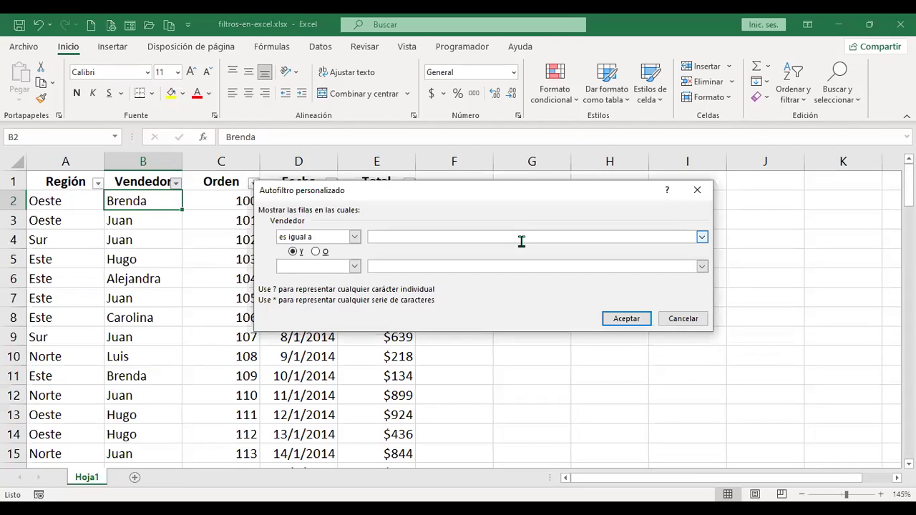
text(?u)
text(*)
click(629, 320)
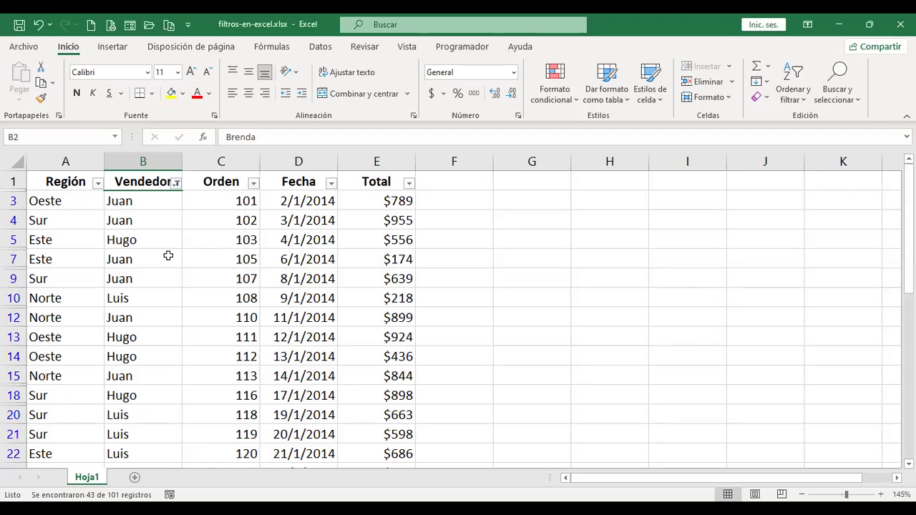
scroll(153, 332, down, 1)
scroll(152, 337, down, 5)
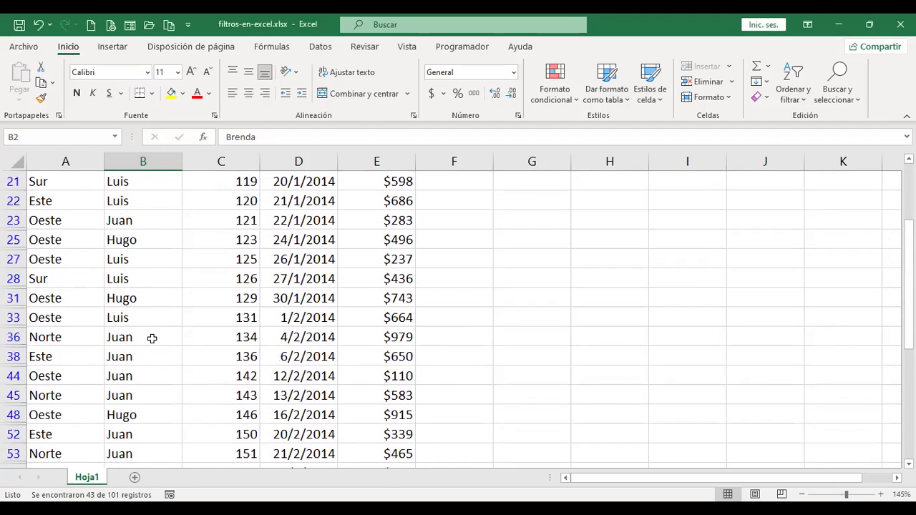
scroll(152, 339, down, 1)
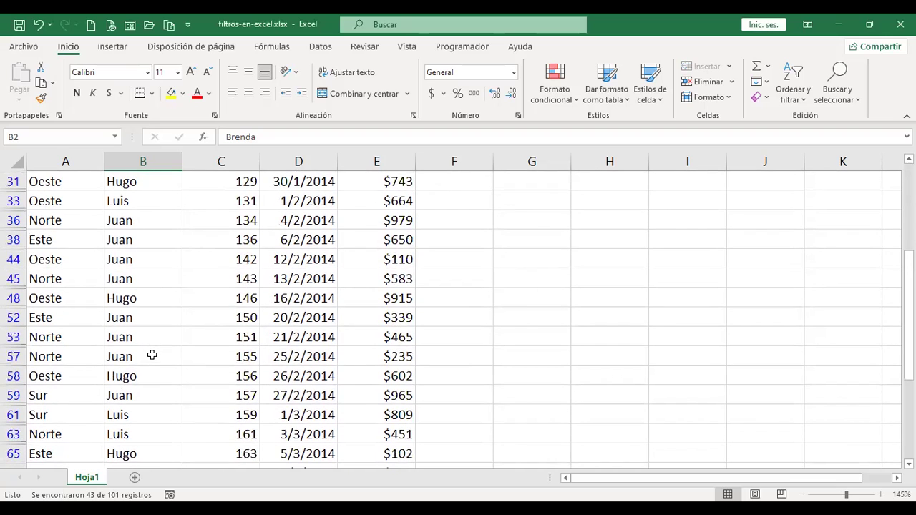
scroll(152, 355, down, 4)
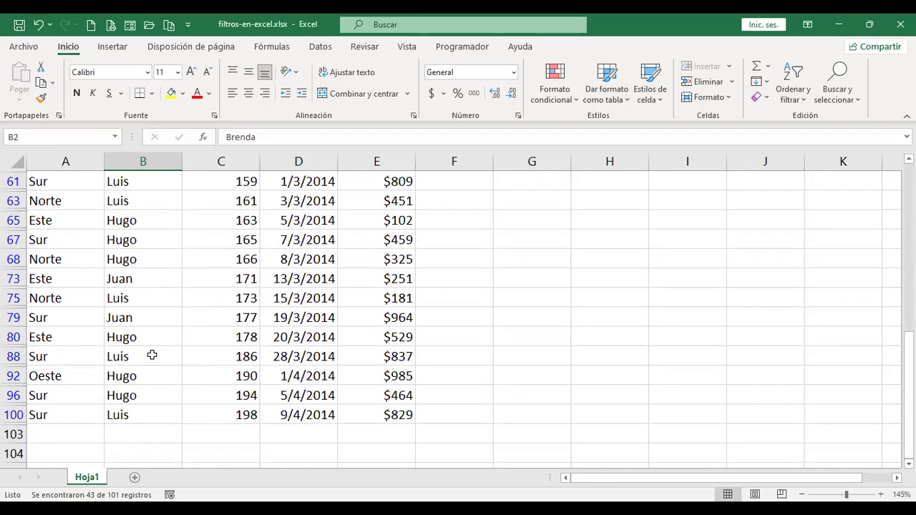
scroll(152, 355, up, 7)
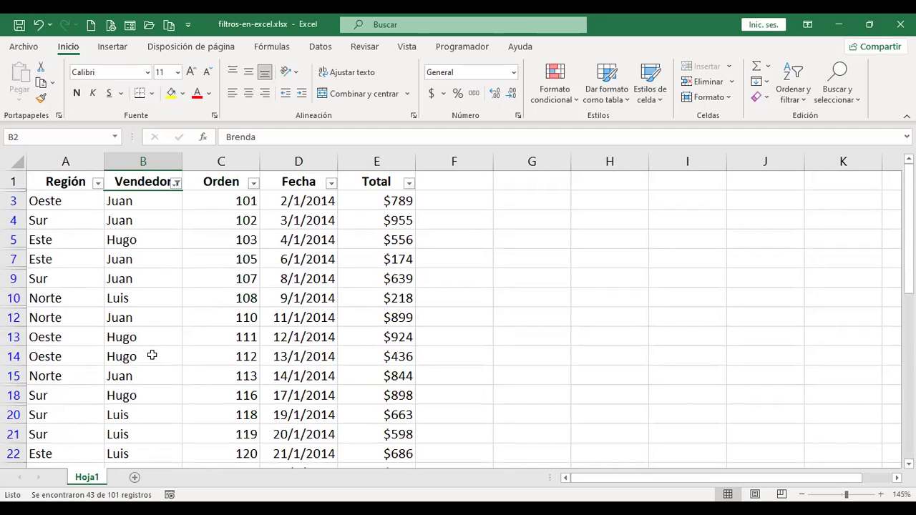
Step: Clear the filter from the Vendedor column and look over its text filter options
click(177, 183)
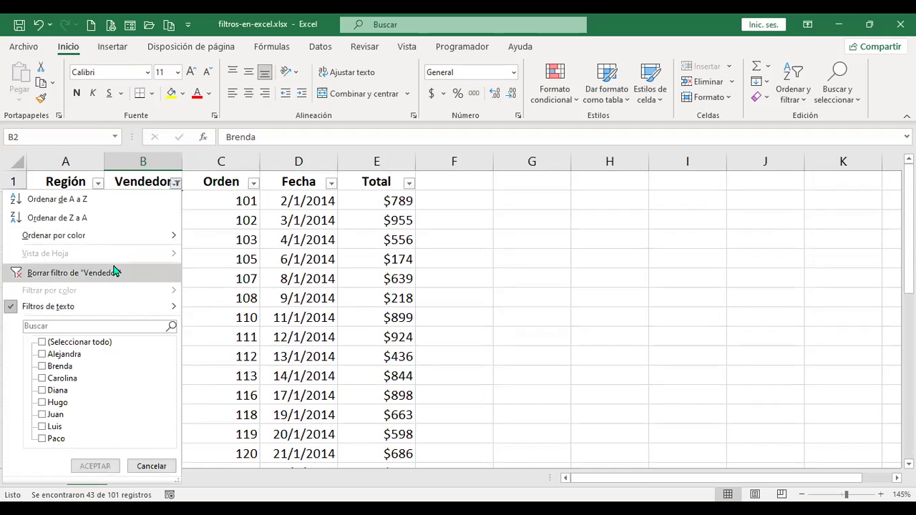
click(114, 272)
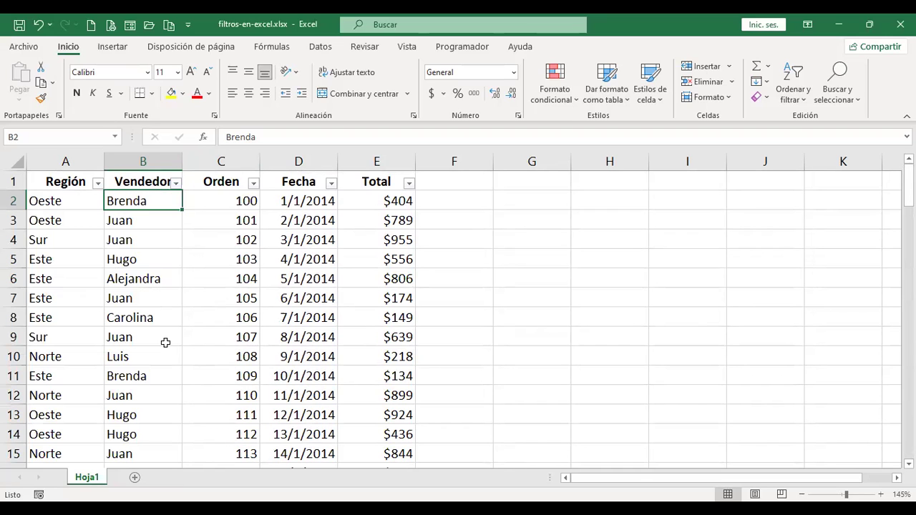
click(175, 184)
click(94, 315)
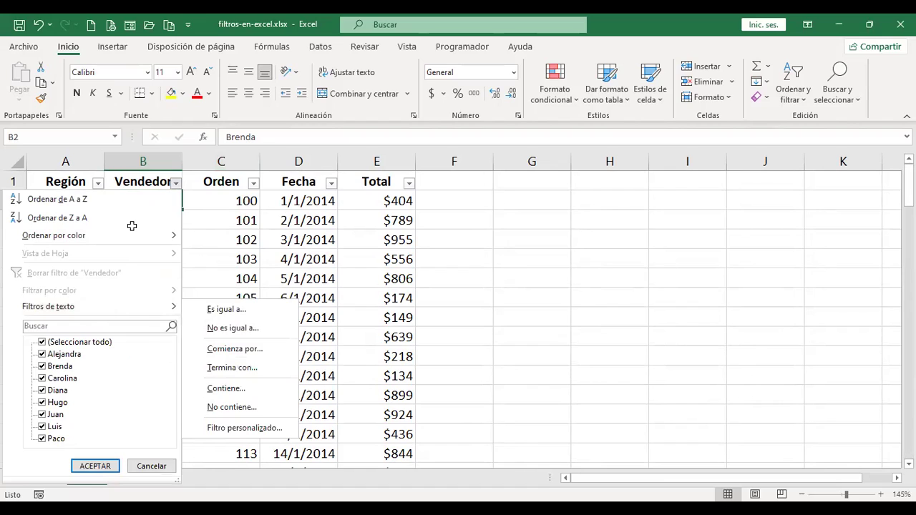
key(Escape)
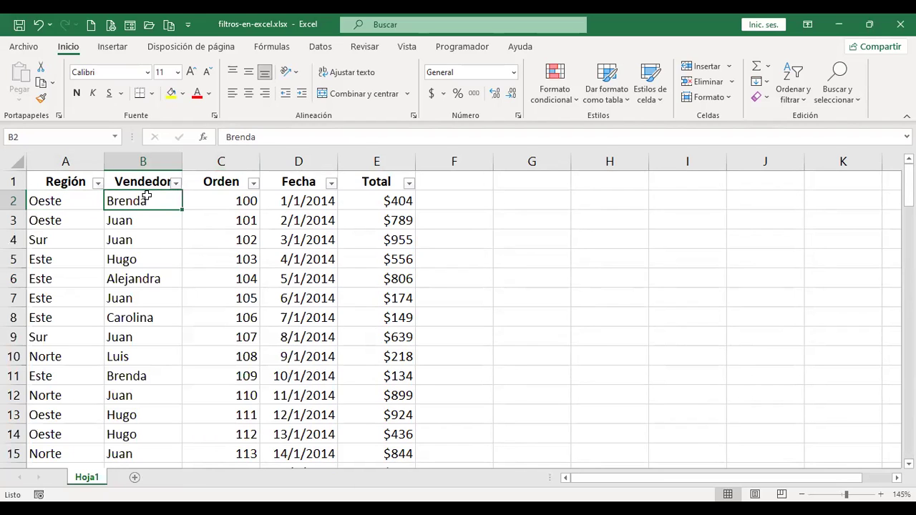
Step: Look over the number filter options available for the Orden column
click(215, 198)
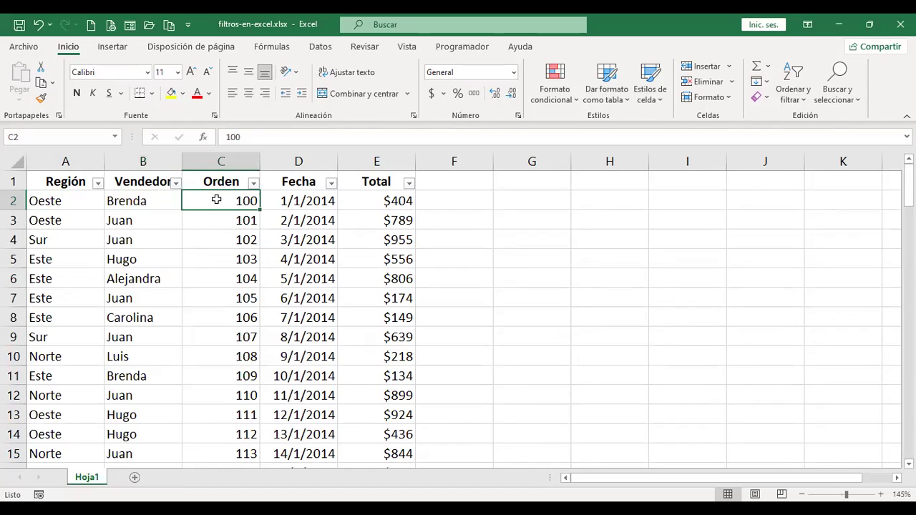
click(254, 184)
mouse_move(204, 315)
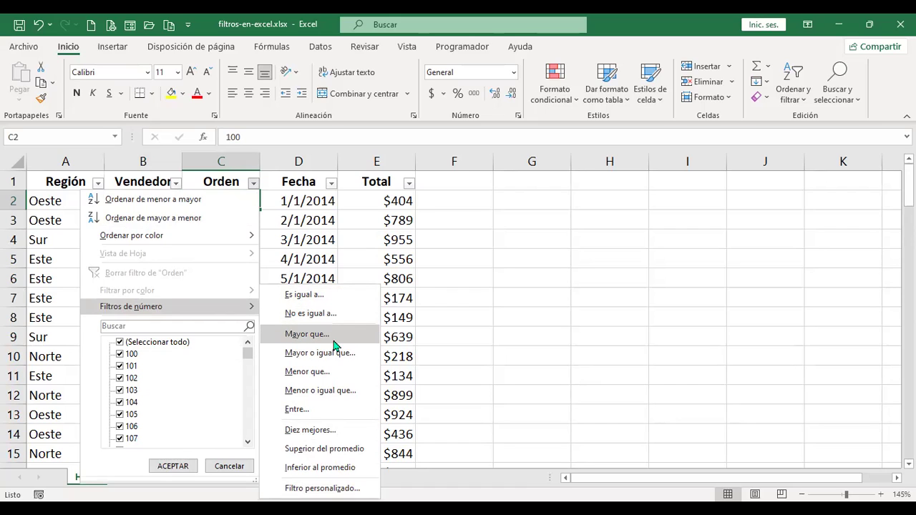
key(Escape)
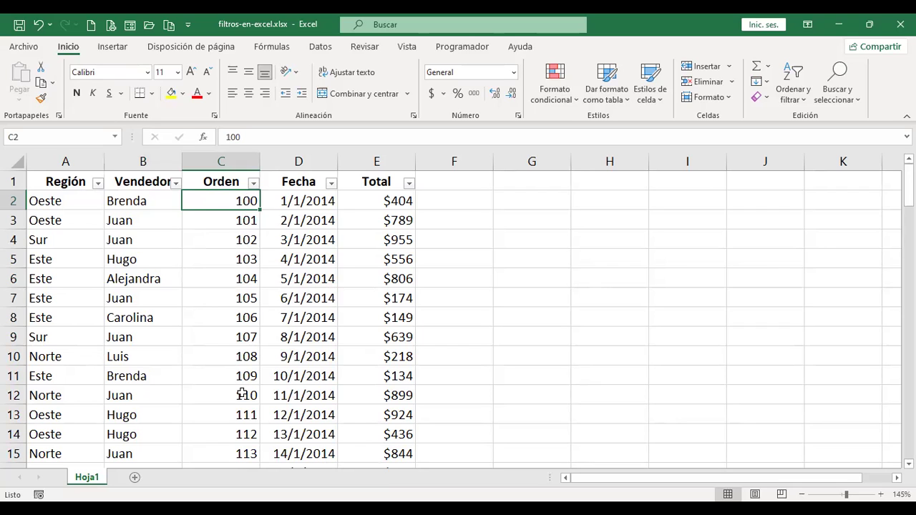
Step: Review the Orden values in the last rows of the table and return to the start of the sheet
key(ctrl+End)
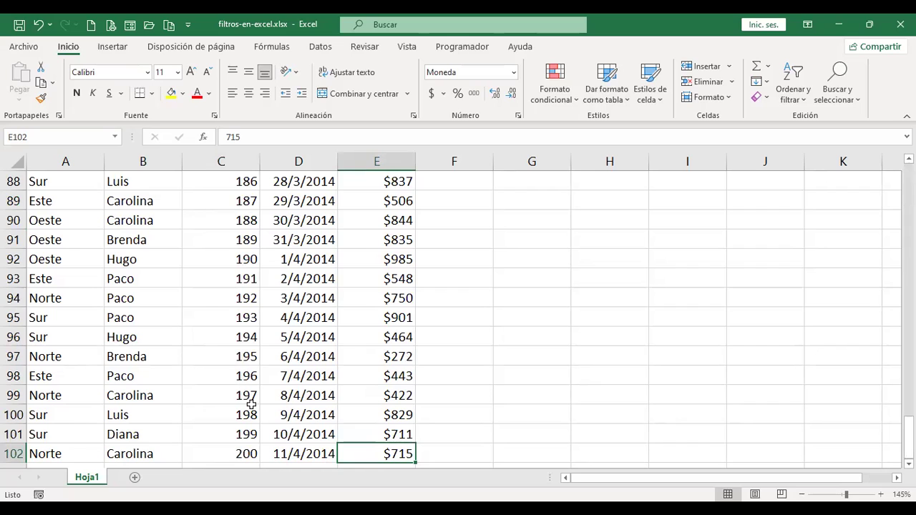
key(Left)
key(Left)
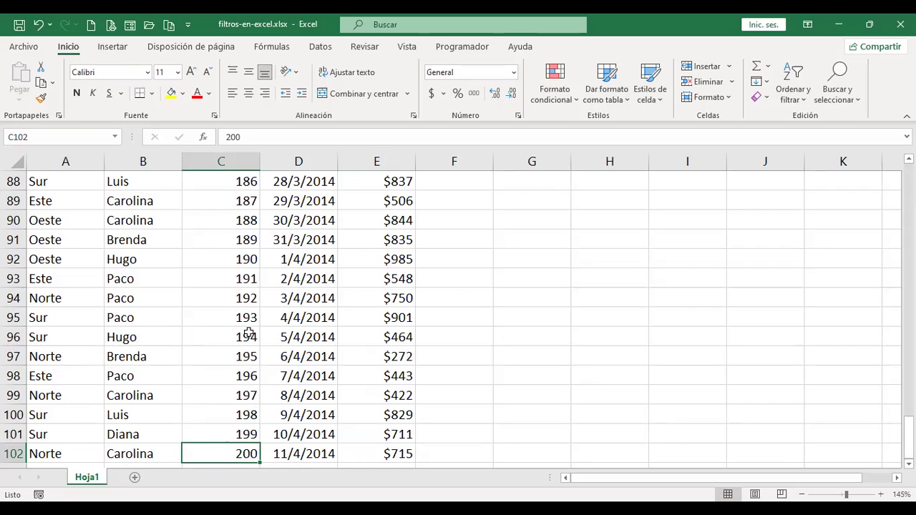
scroll(520, 308, up, 6)
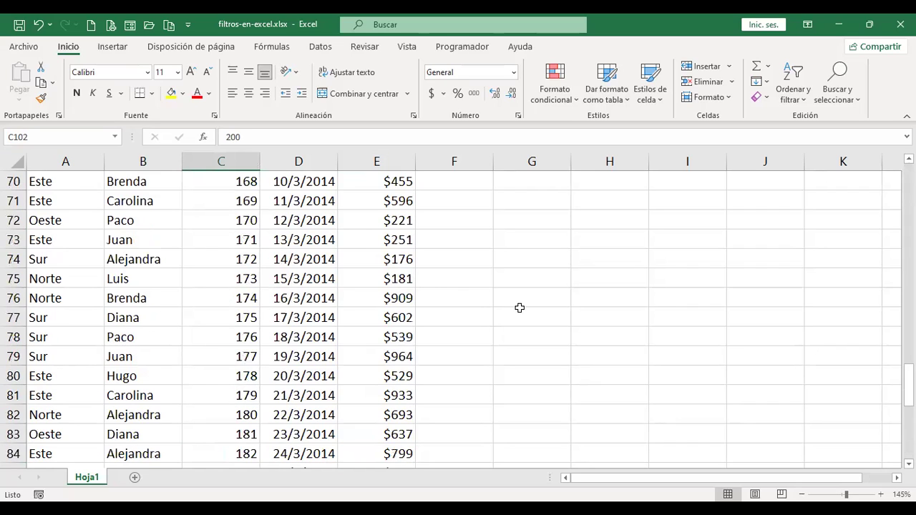
key(ctrl+Home)
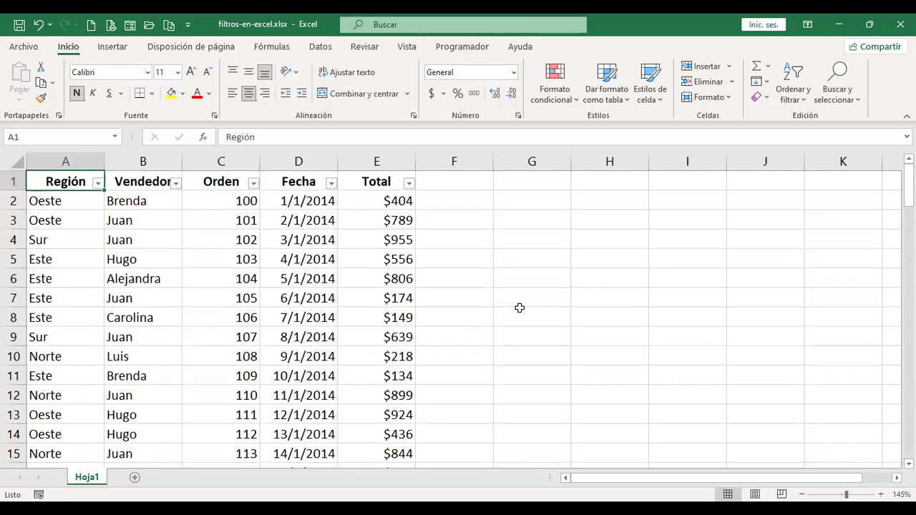
Step: Filter the Orden column for values greater than 180 and review the filtered rows through the end of the data
click(218, 201)
click(253, 181)
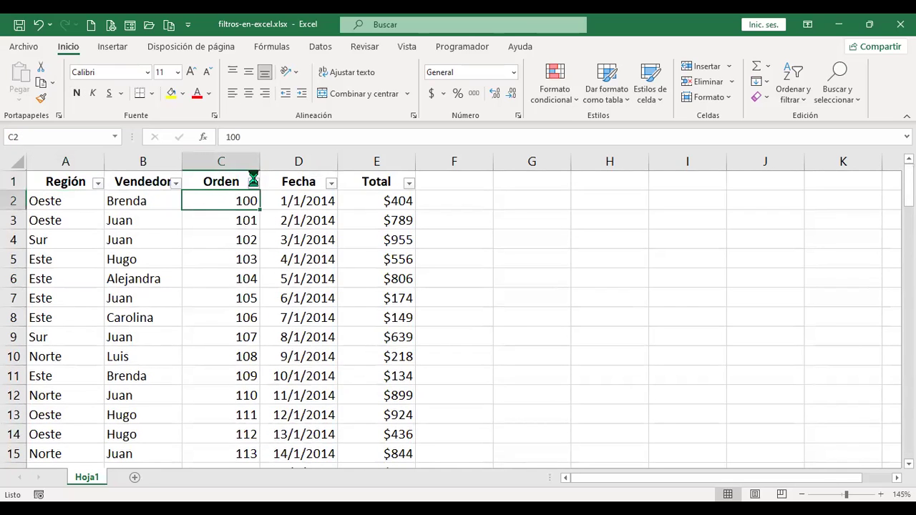
mouse_move(176, 316)
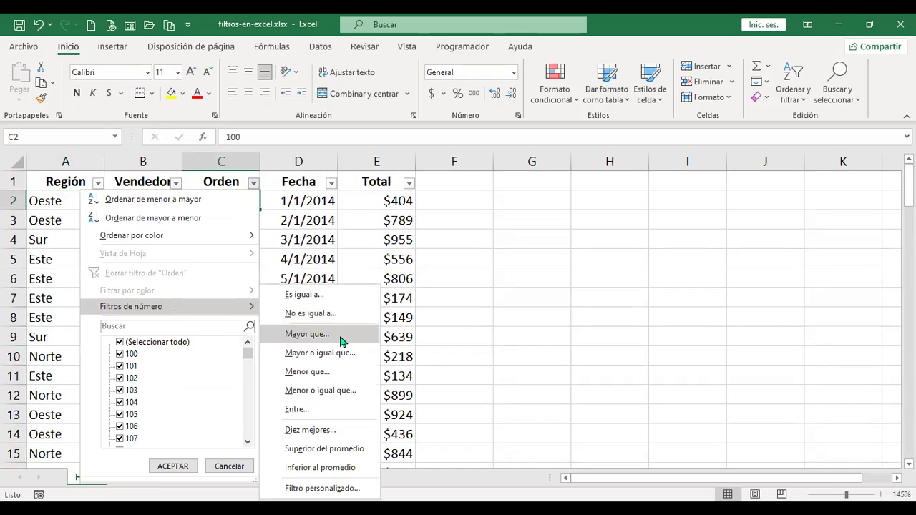
click(341, 342)
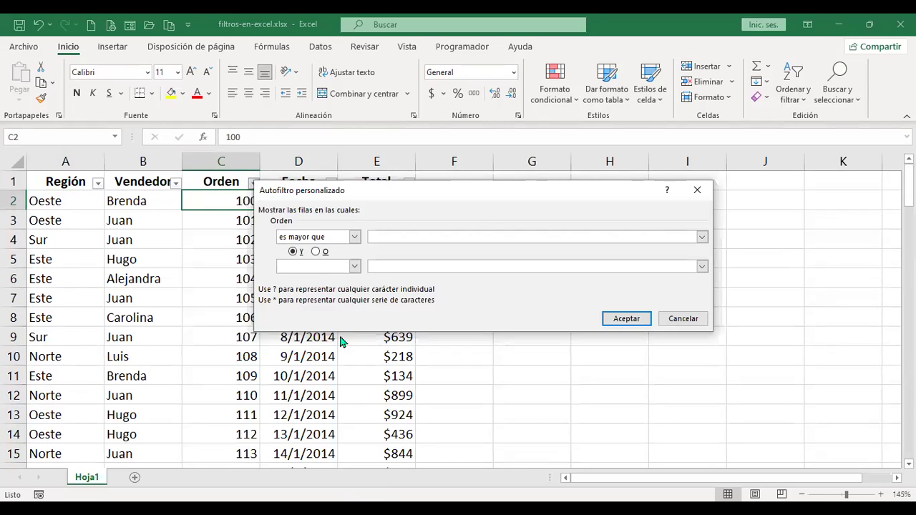
text(180)
click(621, 319)
scroll(264, 288, down, 5)
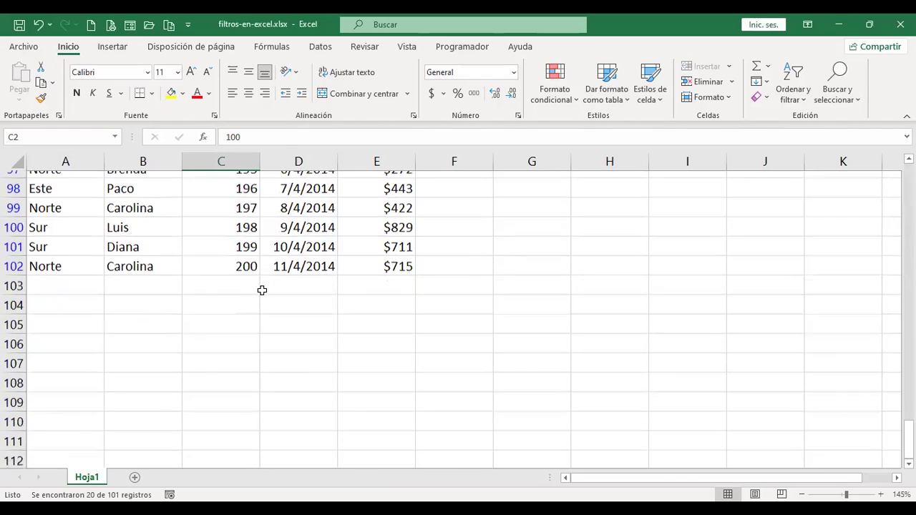
scroll(261, 290, up, 5)
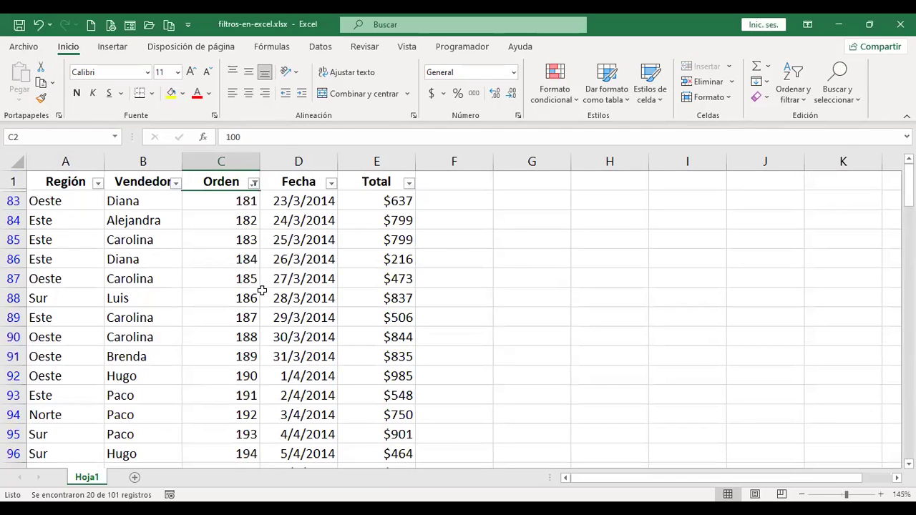
Step: Change the Orden filter to values less than or equal to 130 and review the filtered rows
click(253, 183)
mouse_move(144, 308)
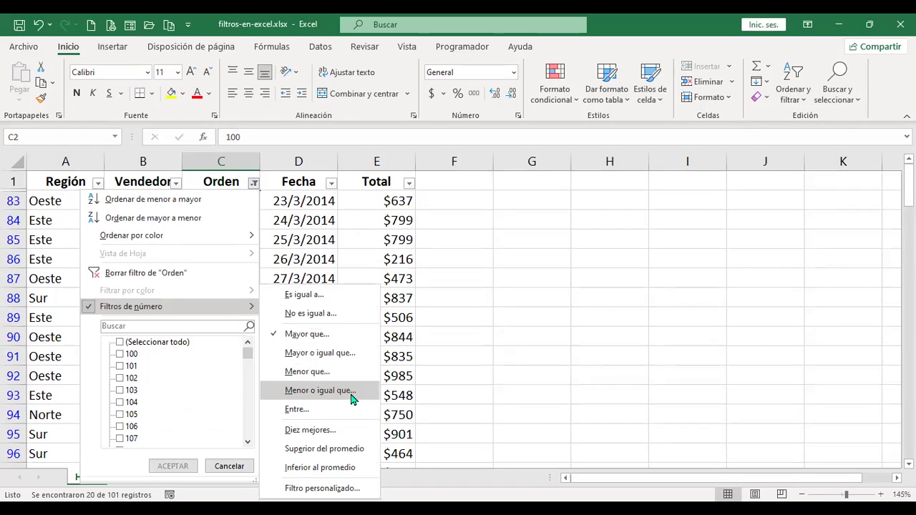
click(353, 392)
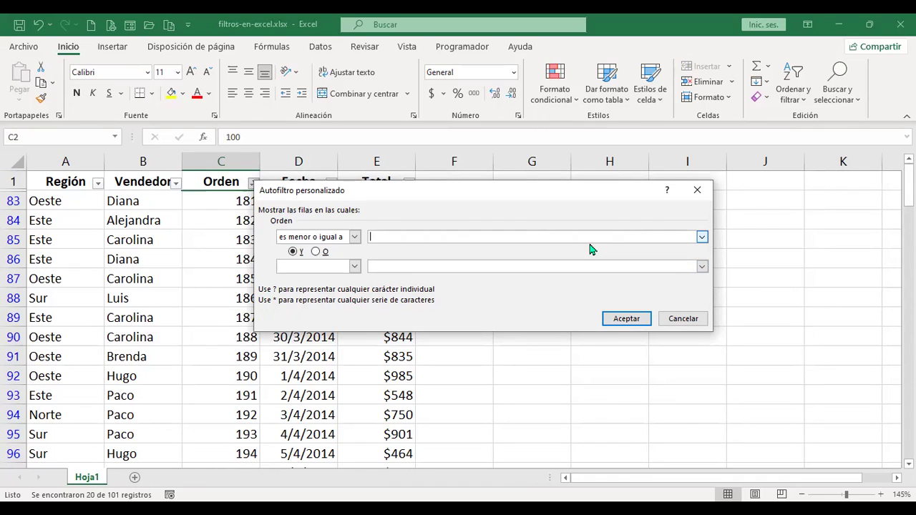
text(130)
click(633, 320)
scroll(425, 297, down, 8)
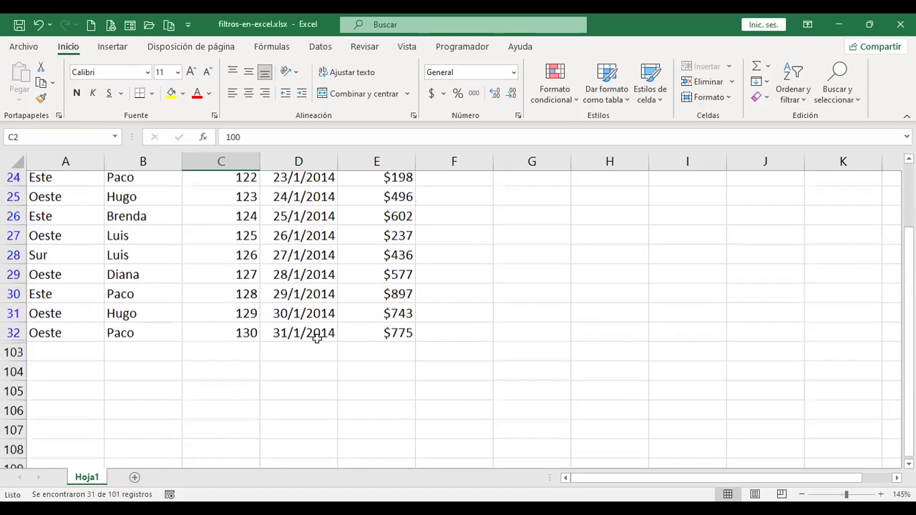
scroll(251, 312, up, 8)
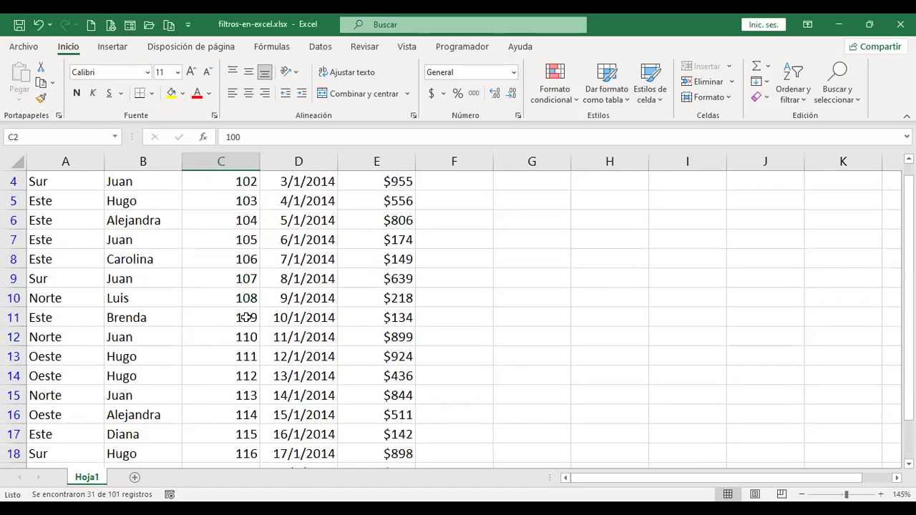
Step: Change the Orden filter to values between 110 and 125 and review the filtered rows
click(254, 184)
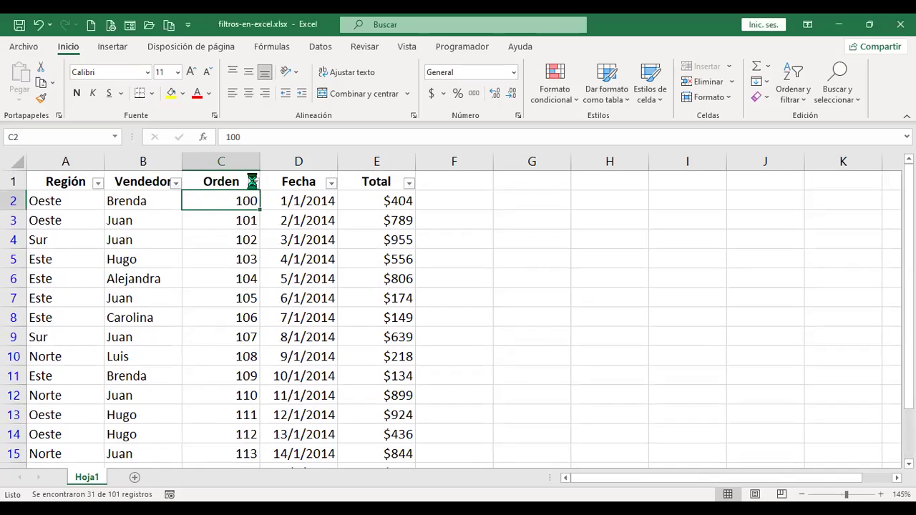
mouse_move(204, 310)
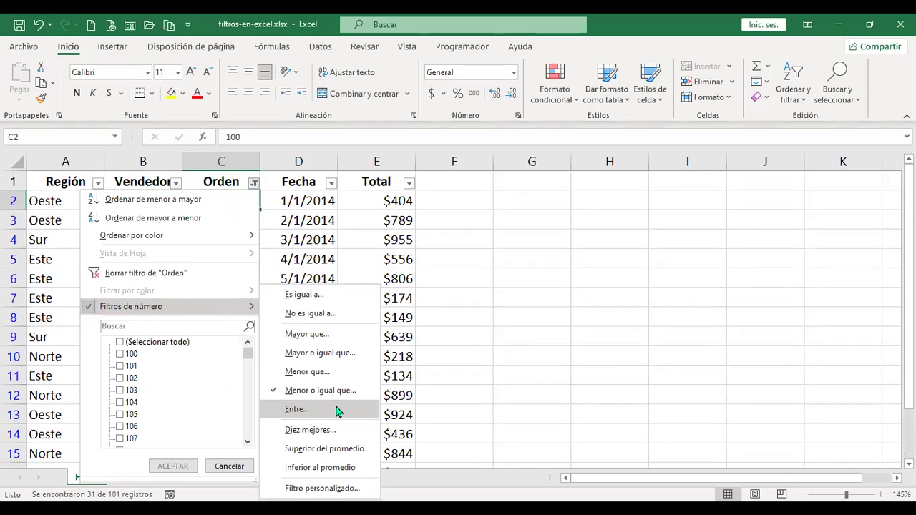
click(338, 412)
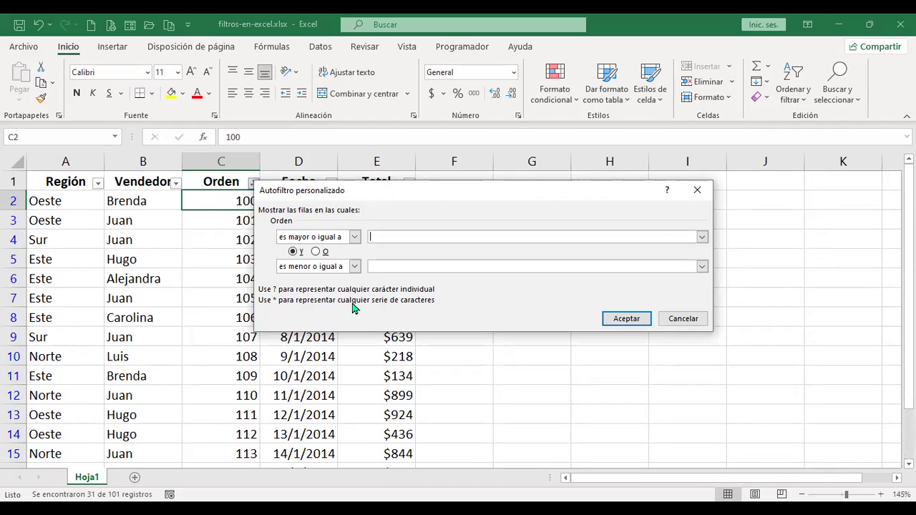
text(110)
click(388, 266)
text(125)
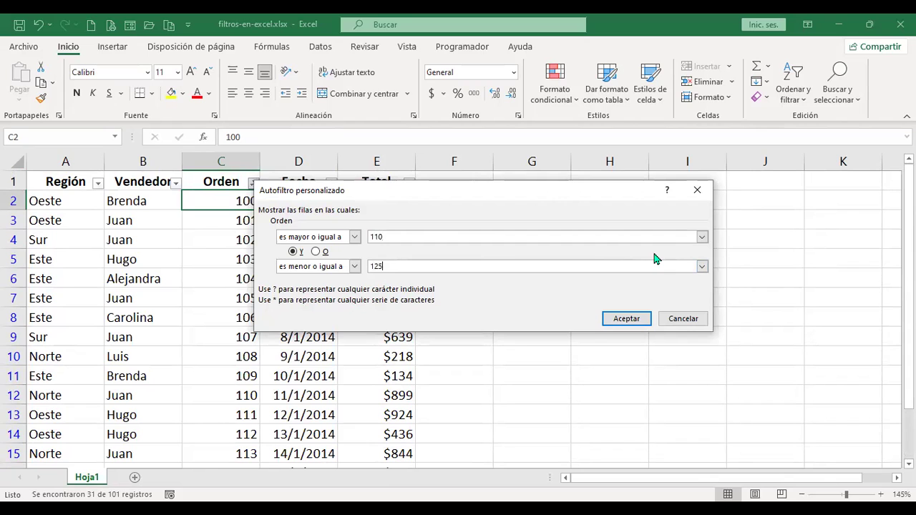
click(615, 317)
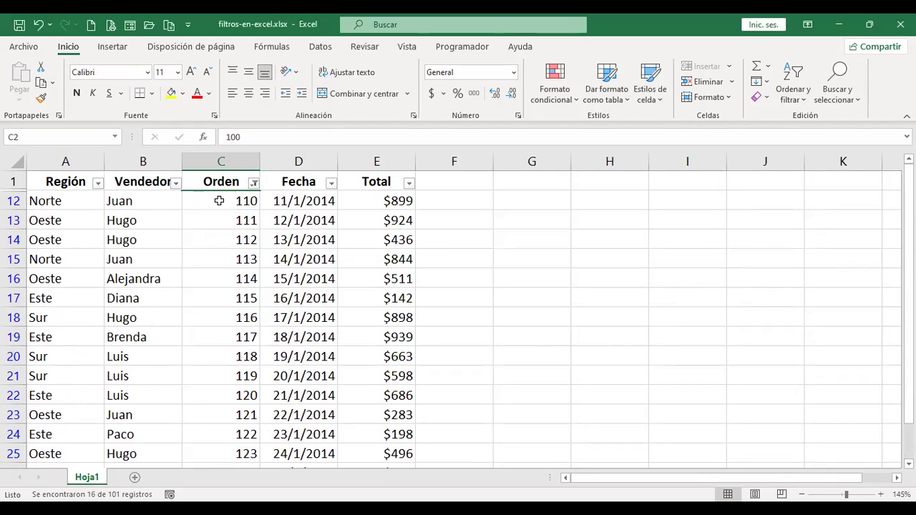
scroll(233, 265, down, 4)
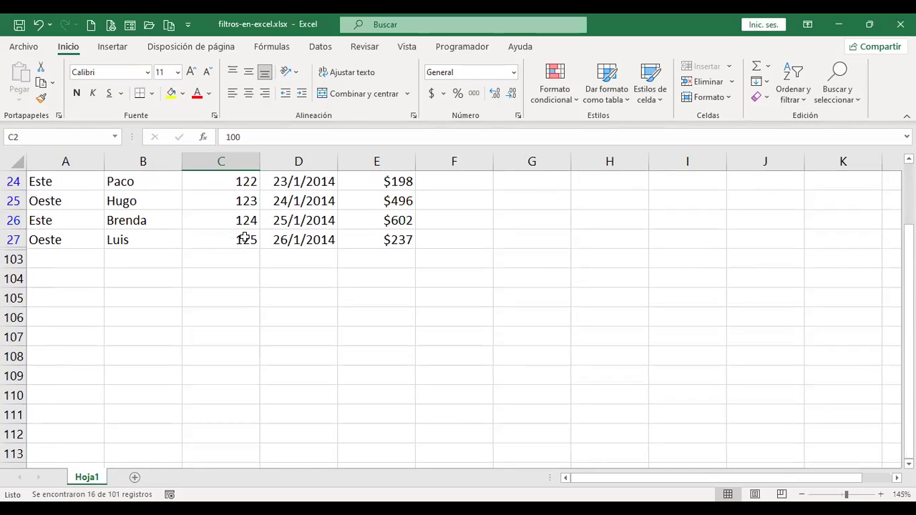
scroll(295, 283, up, 4)
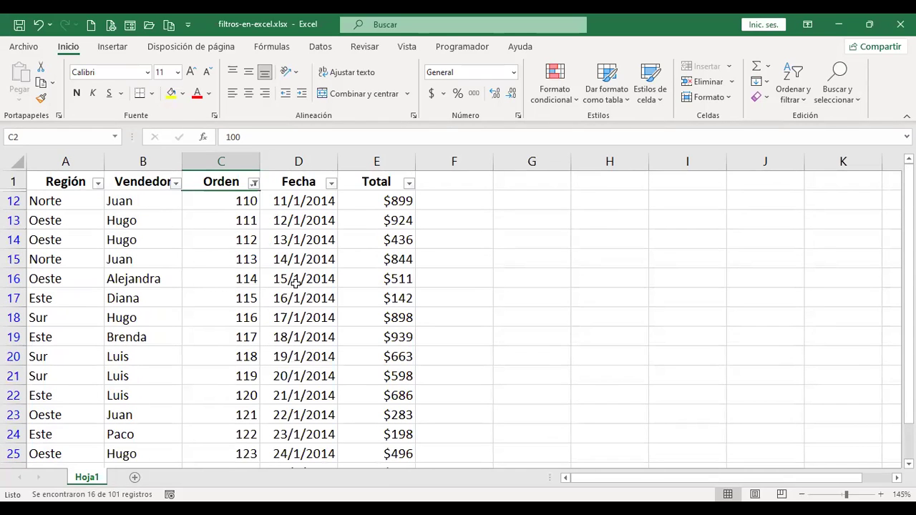
Step: Examine the custom number filter settings for Orden without changing them, and clear the filter from the Orden column
click(252, 183)
click(193, 306)
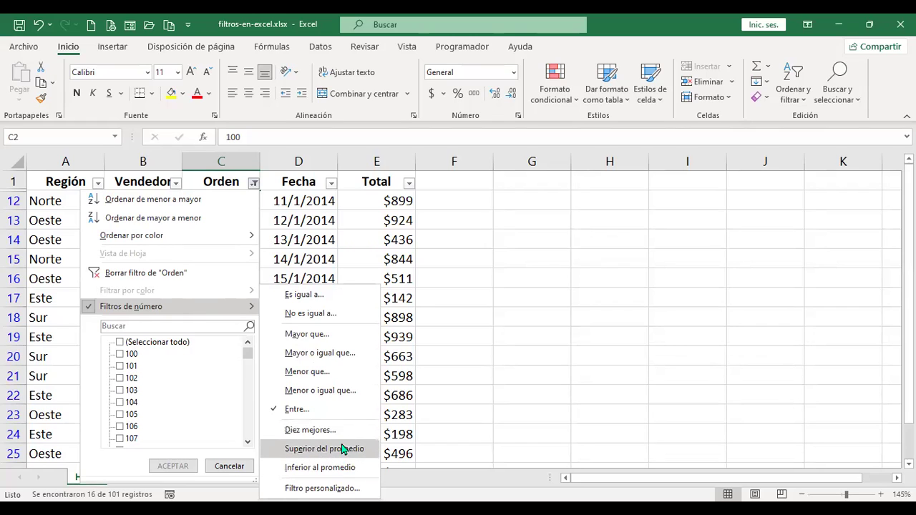
click(322, 489)
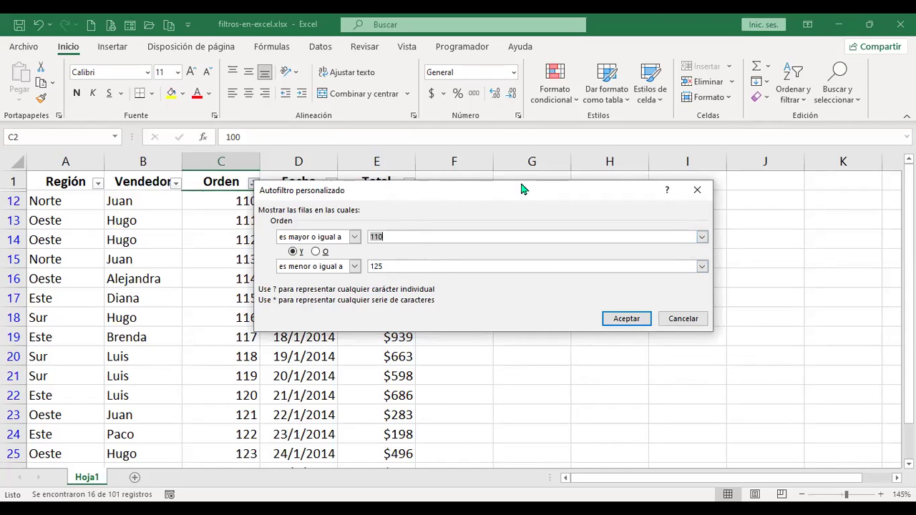
click(699, 322)
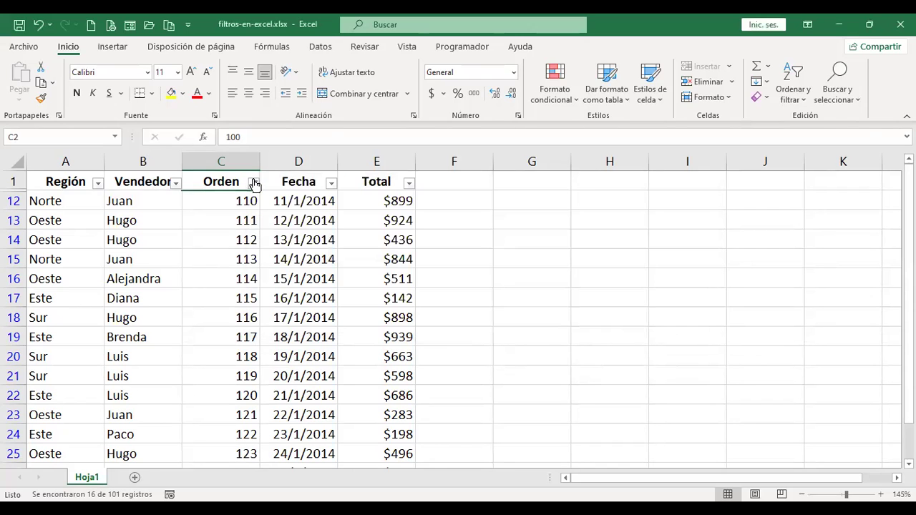
click(254, 182)
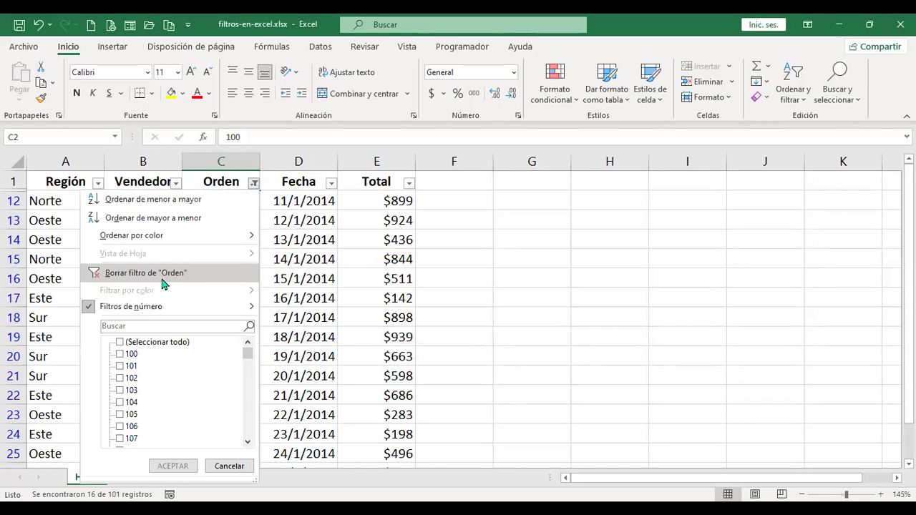
click(163, 279)
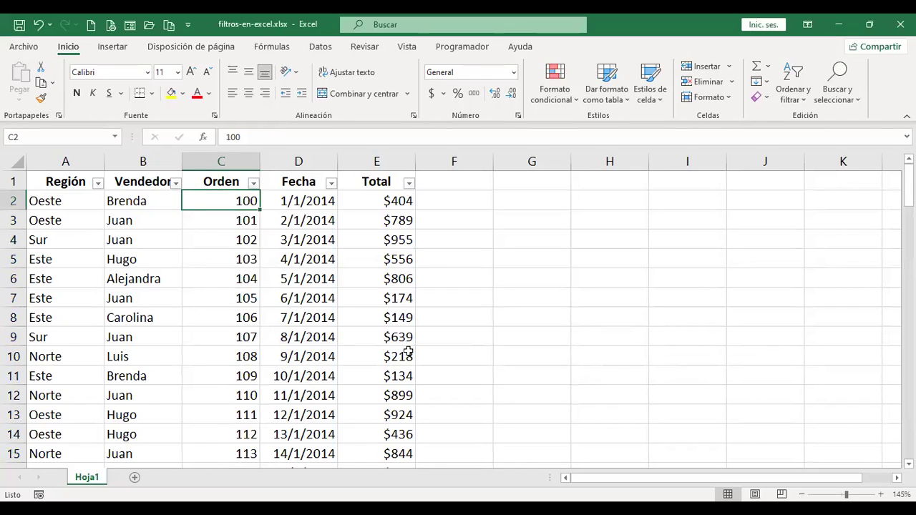
Step: Look over the date filter options available for the Fecha column and close them without applying any
click(330, 182)
mouse_move(215, 306)
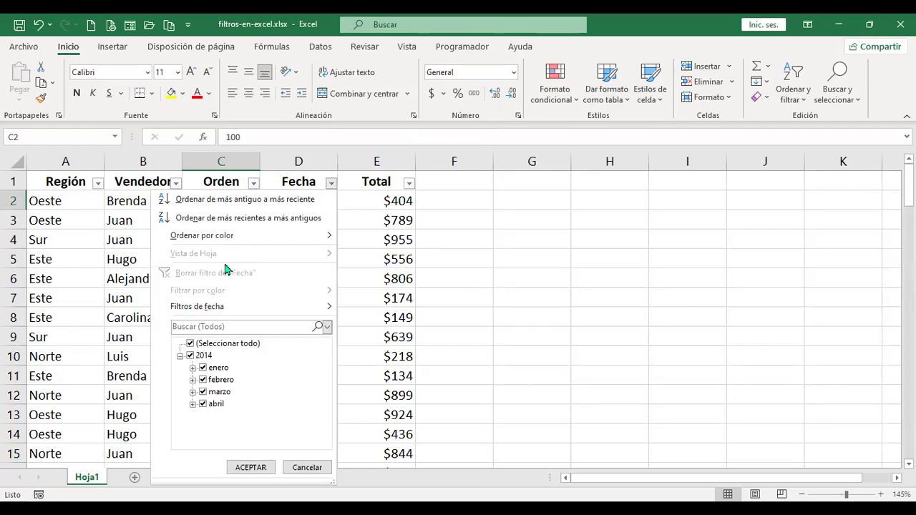
mouse_move(260, 305)
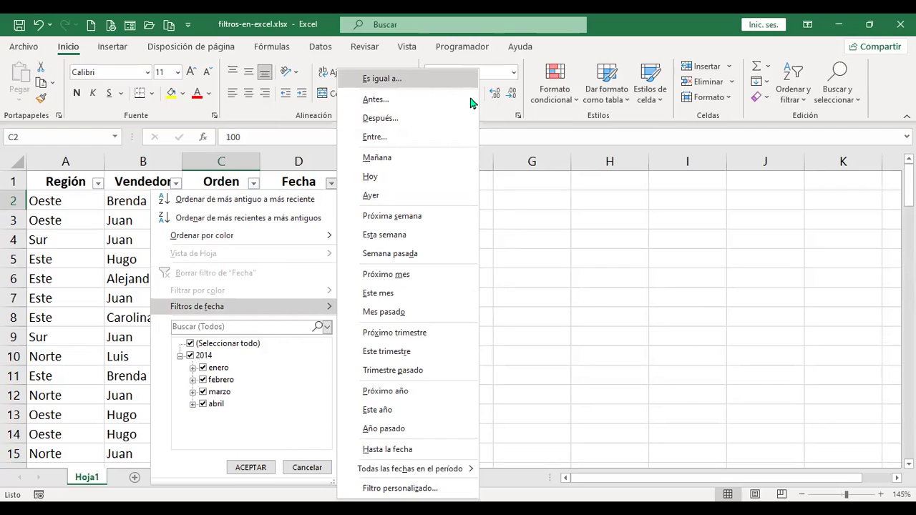
click(616, 336)
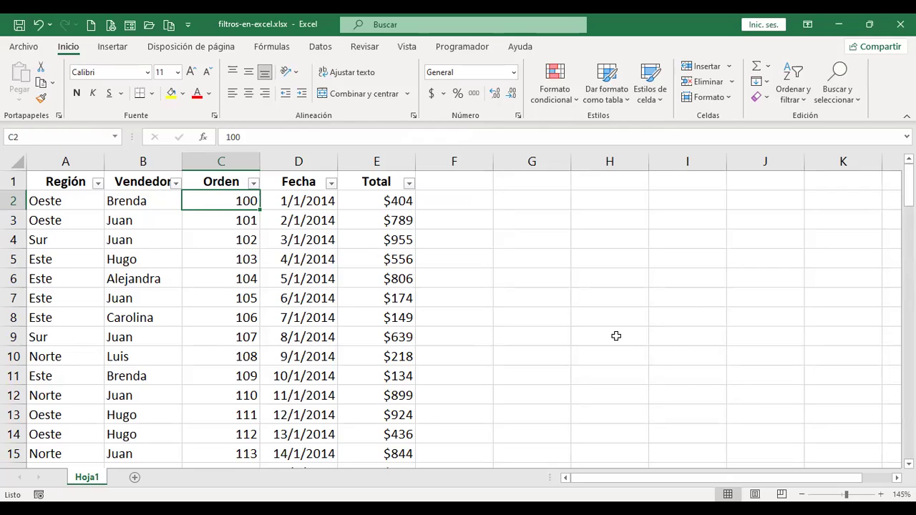
Step: Look over the dates in the Fecha column from the first record to the last
key(ctrl+Down)
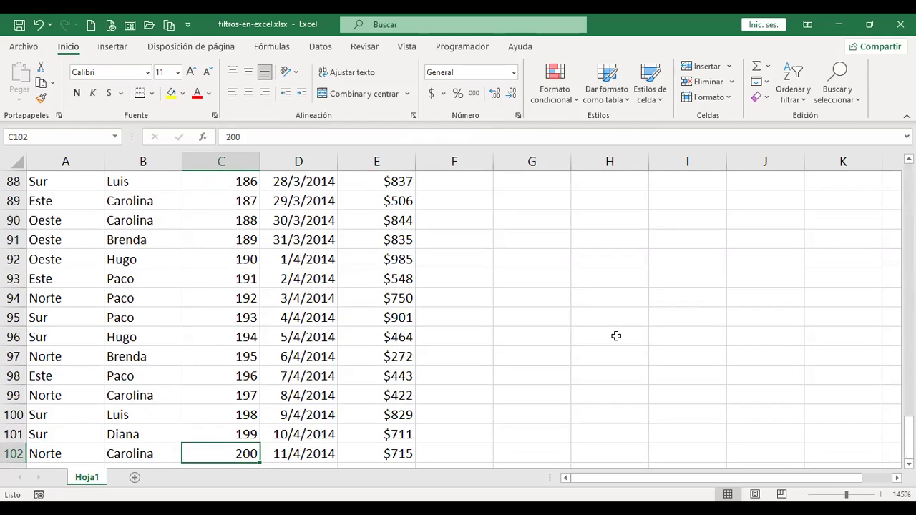
key(ctrl+Home)
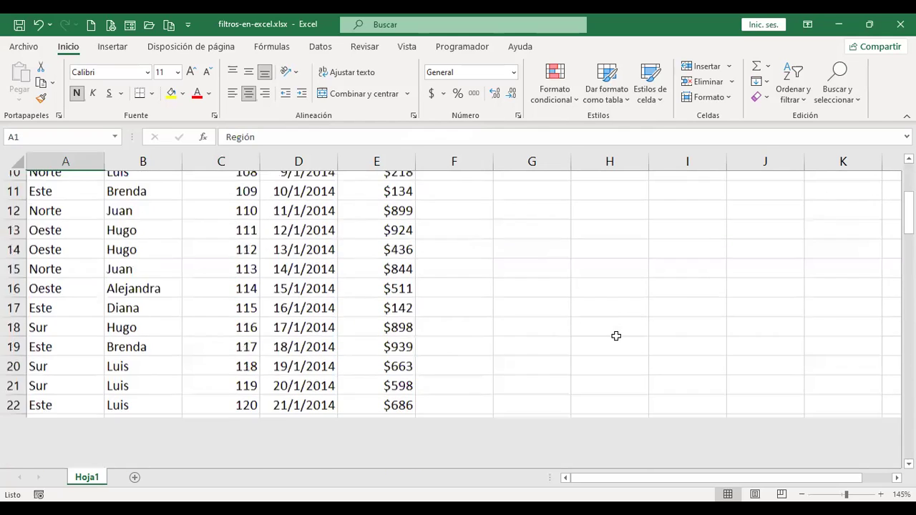
click(305, 198)
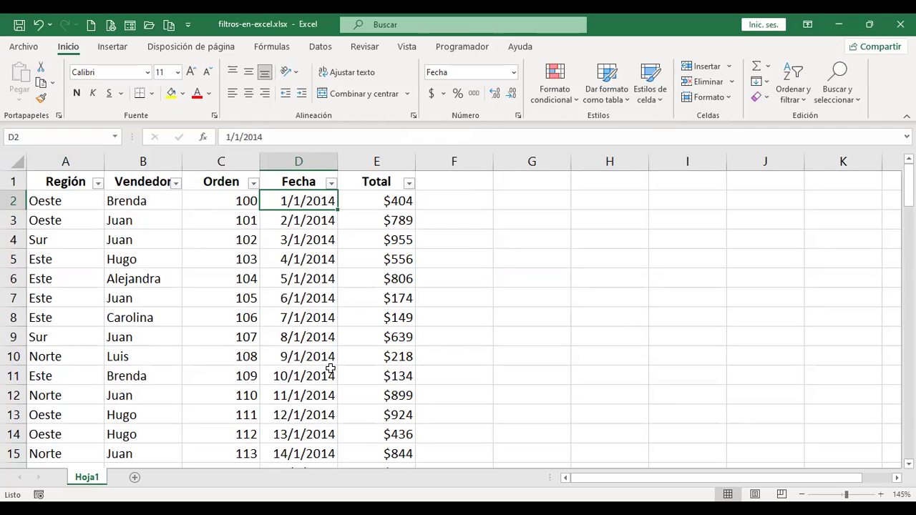
scroll(322, 388, down, 17)
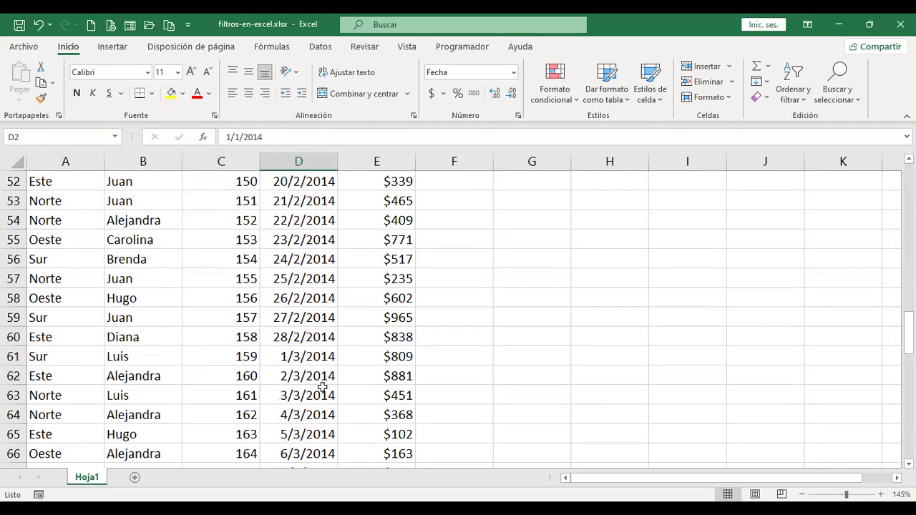
scroll(323, 388, down, 10)
scroll(322, 387, up, 20)
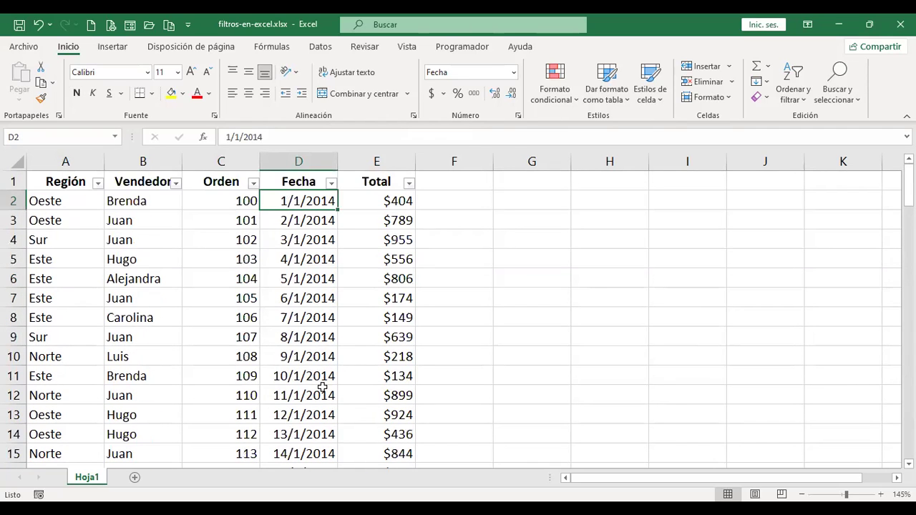
Step: Expand the enero group in the Fecha filter's date list to view its individual days, and close the list without applying changes
click(332, 183)
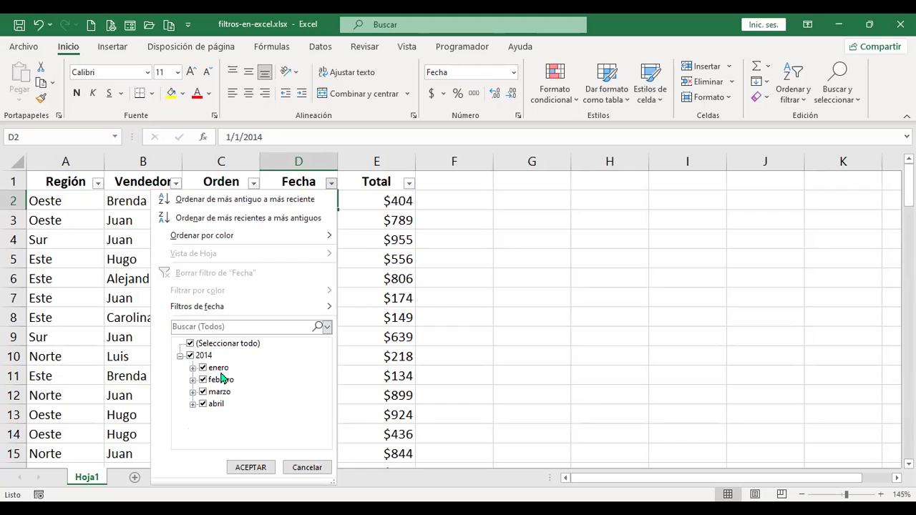
click(203, 368)
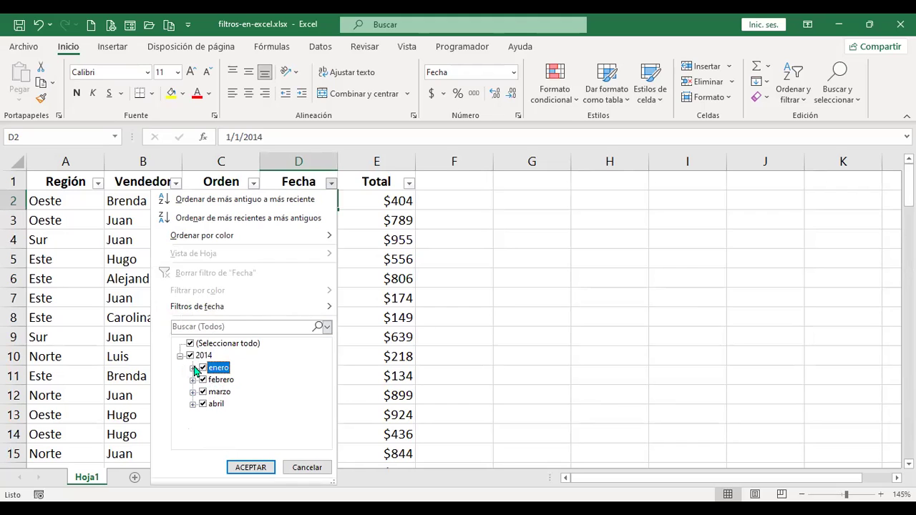
click(192, 369)
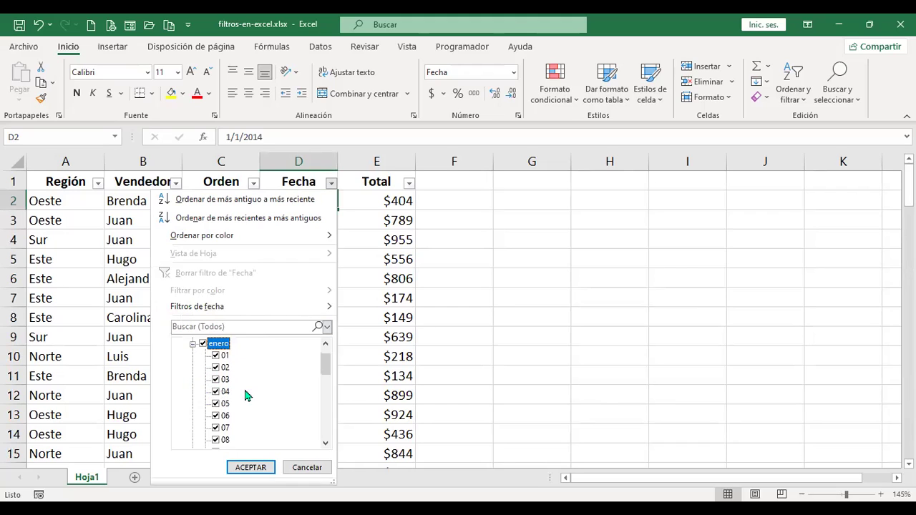
click(307, 468)
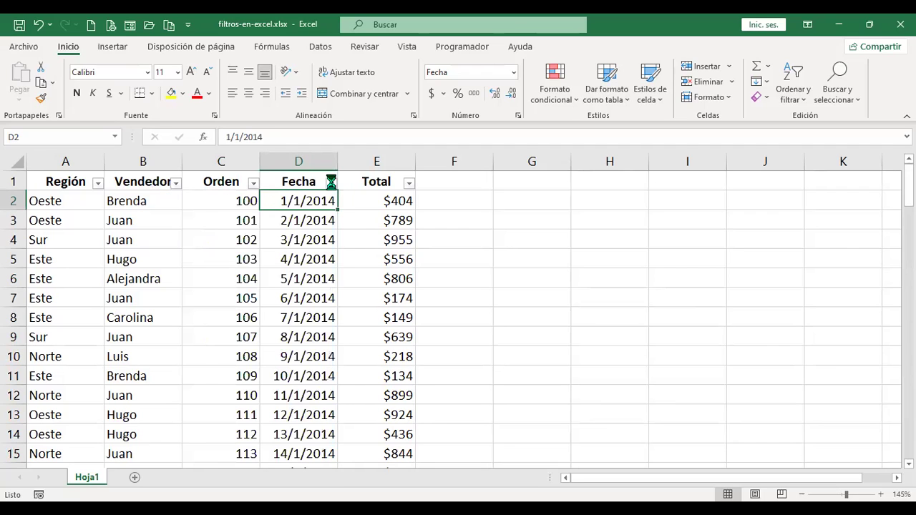
Step: Filter the Fecha column to show only rows with a date equal to 1/2/2014
click(331, 182)
mouse_move(240, 310)
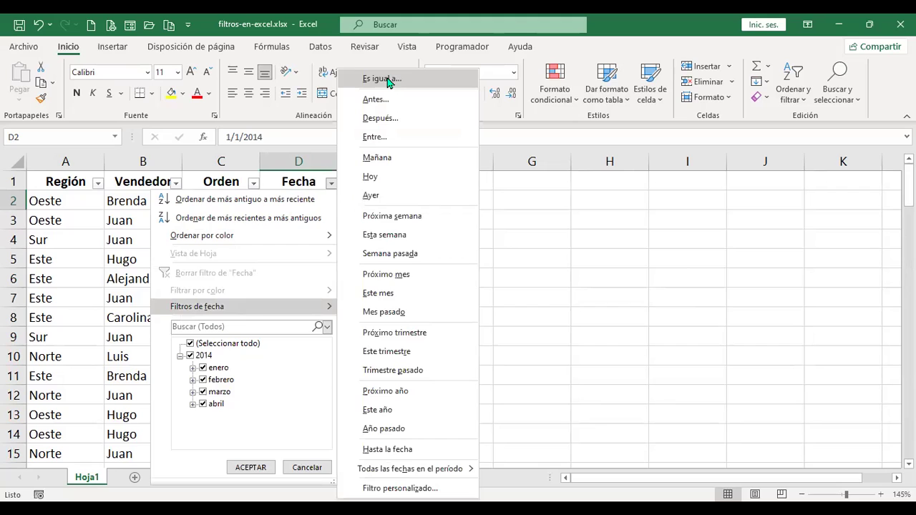
click(387, 81)
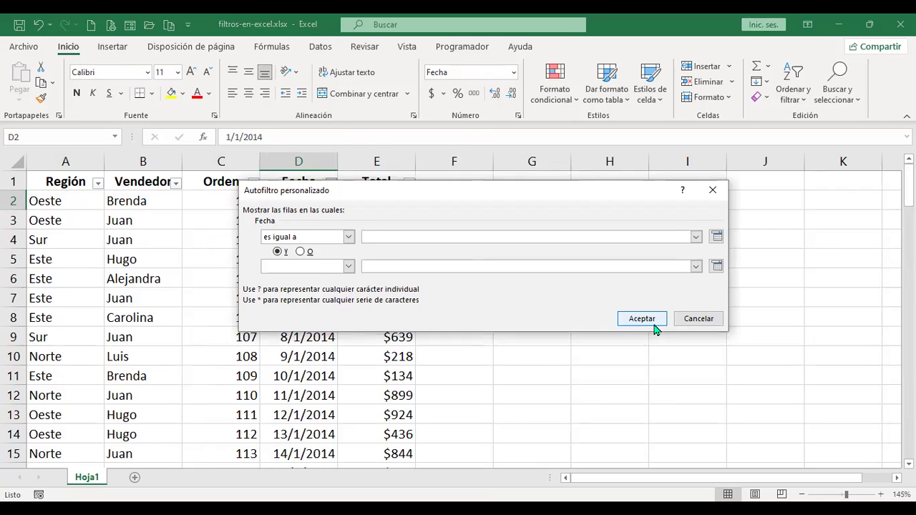
text(1/2/2014)
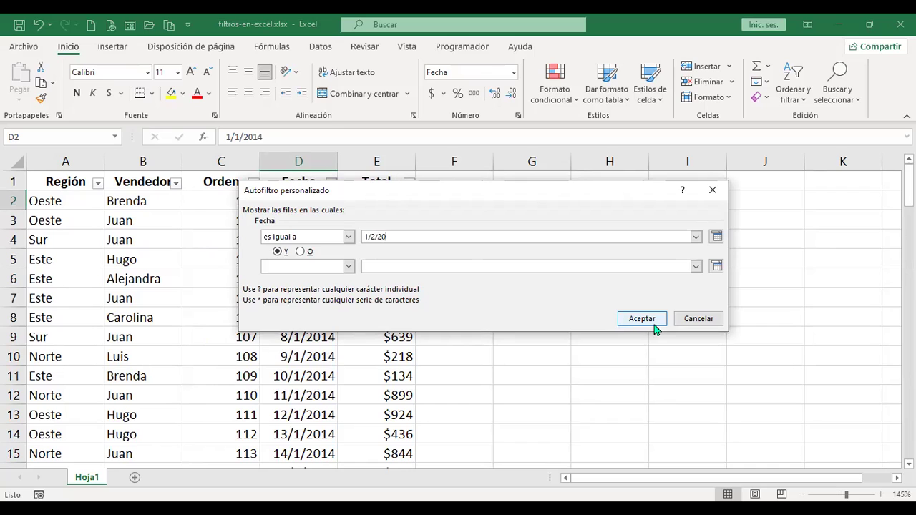
click(658, 322)
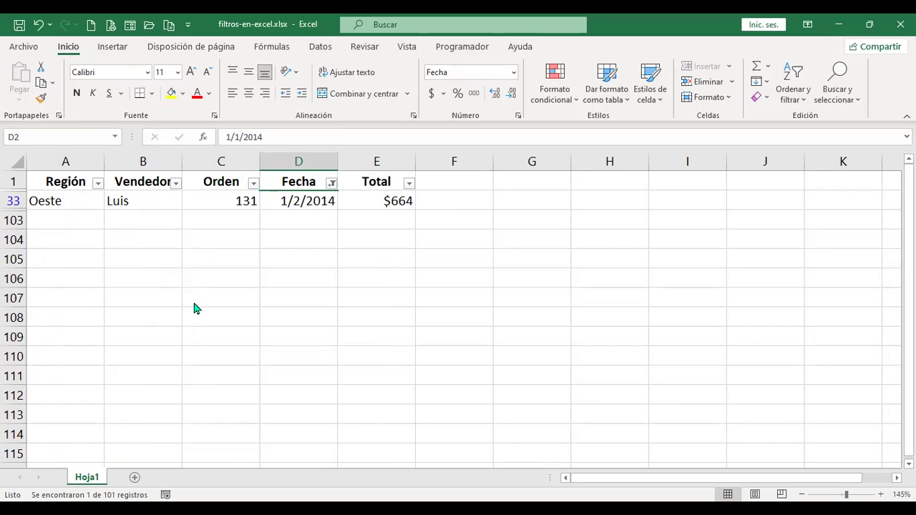
Step: Change the Fecha filter to dates before 15/1/2014 and review the filtered rows
key(alt+Down)
mouse_move(197, 308)
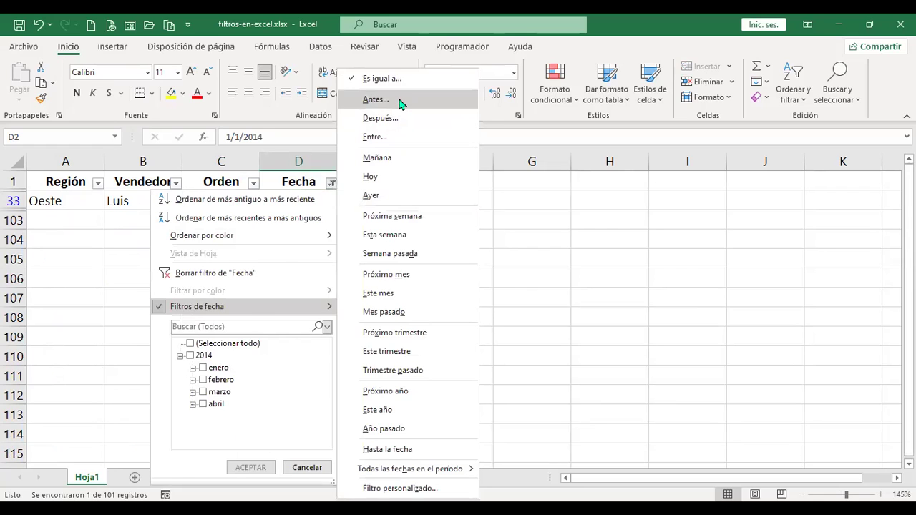
click(401, 105)
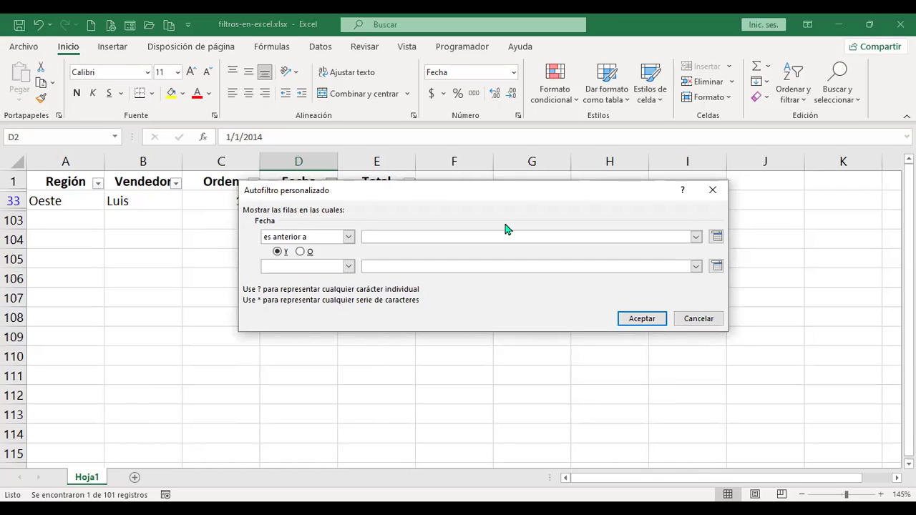
text(15/1/2014)
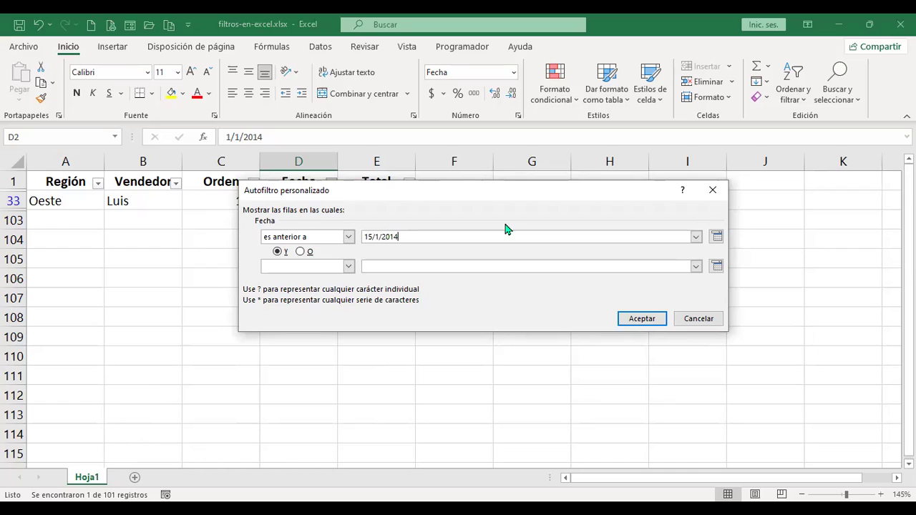
click(648, 320)
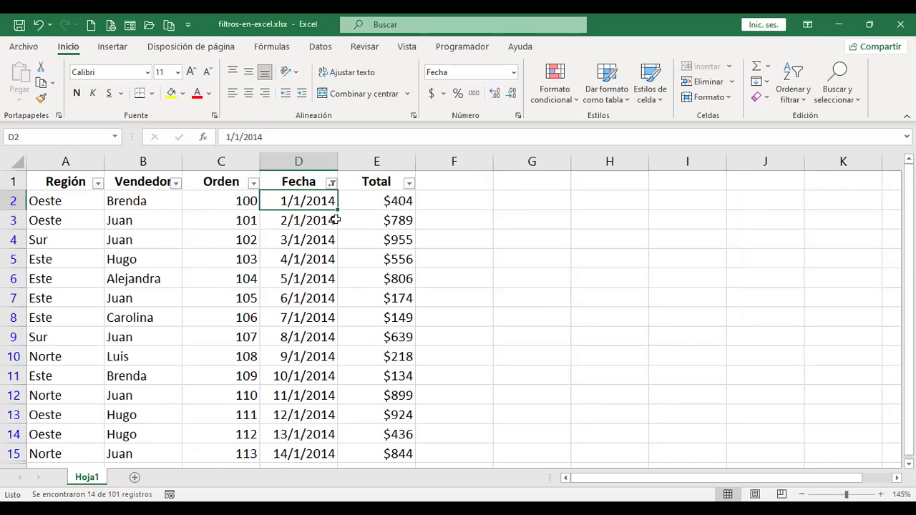
scroll(336, 220, down, 5)
scroll(322, 250, up, 2)
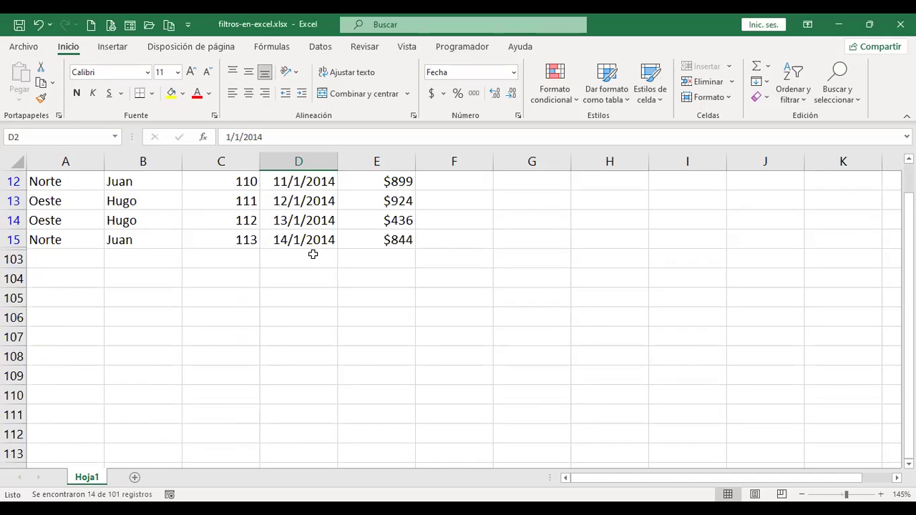
scroll(313, 254, up, 4)
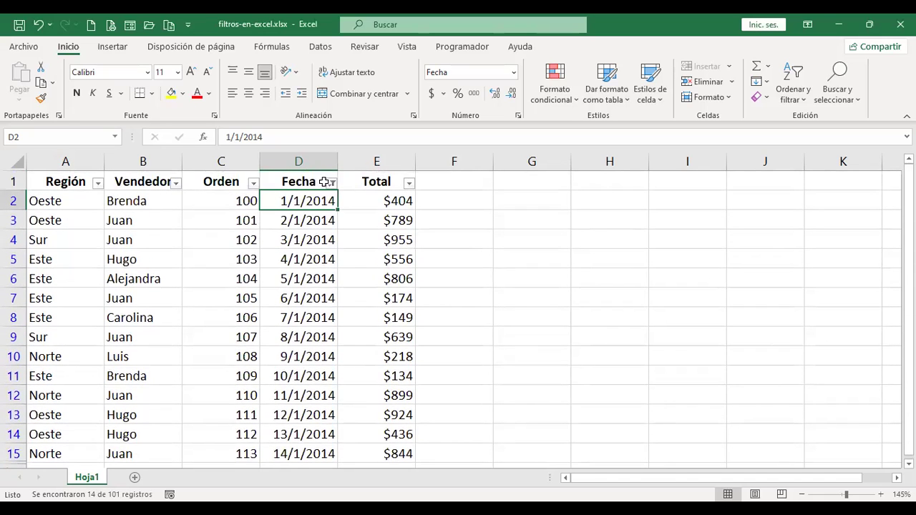
Step: Clear the filter from the Fecha column and look through the full list of dates to the last record
click(331, 183)
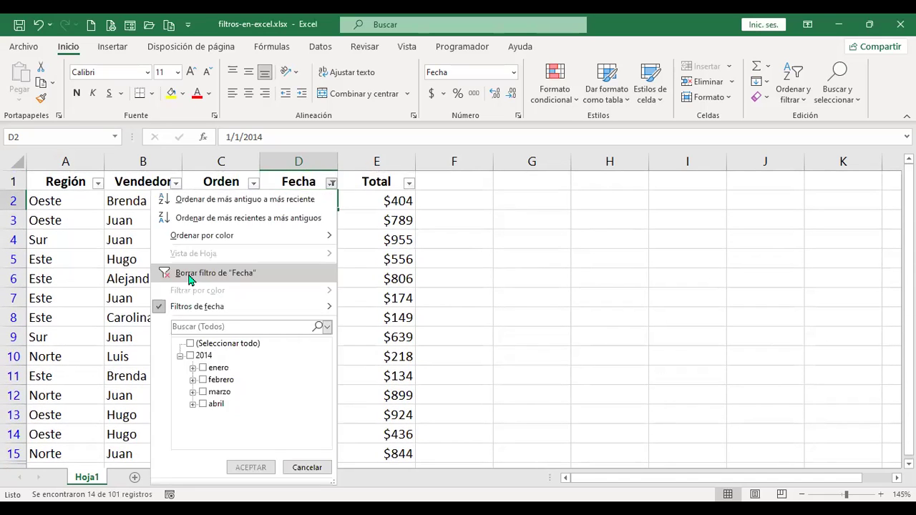
click(312, 274)
scroll(298, 254, down, 3)
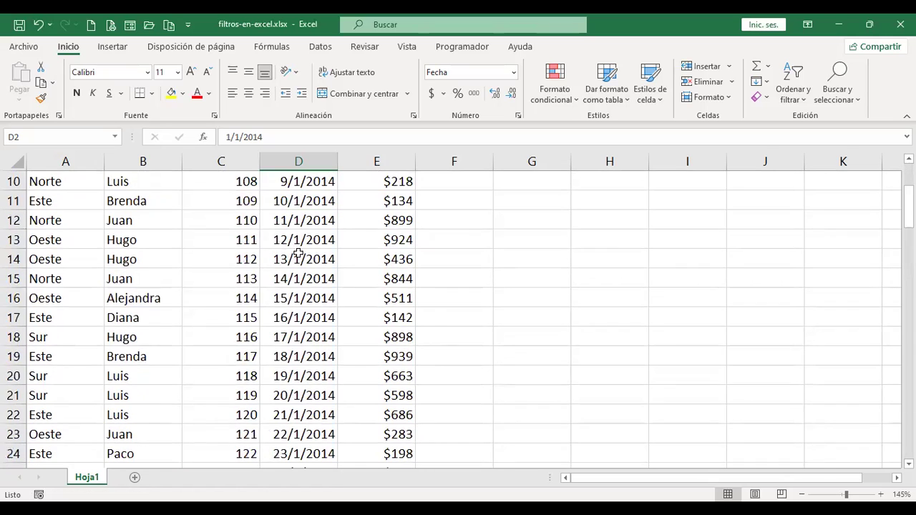
scroll(299, 257, down, 18)
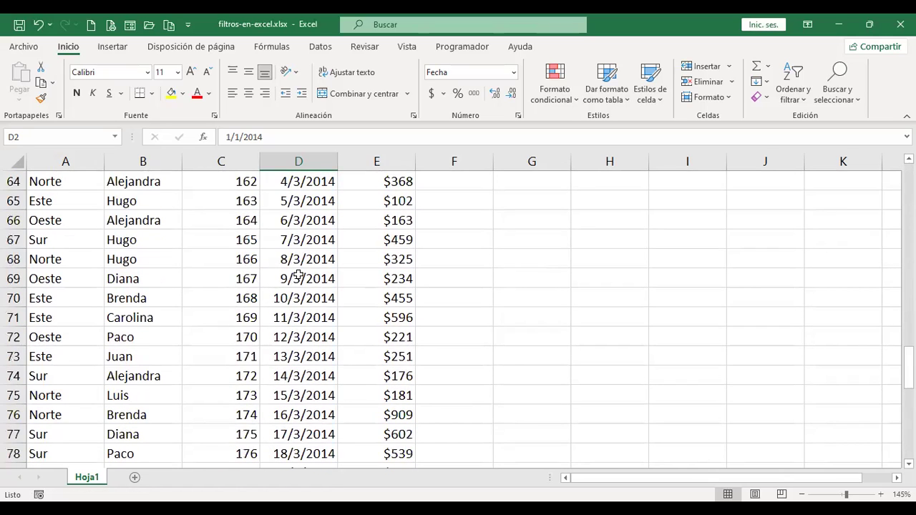
key(ctrl+Down)
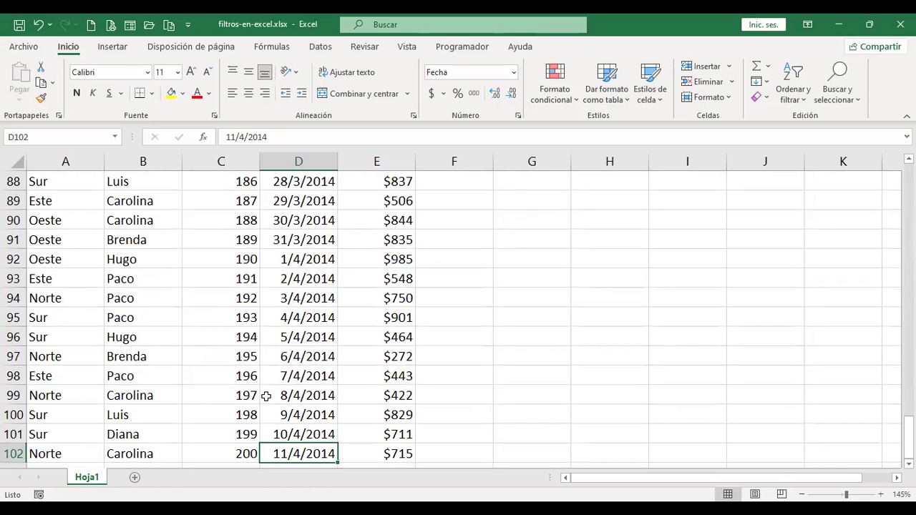
scroll(265, 396, up, 20)
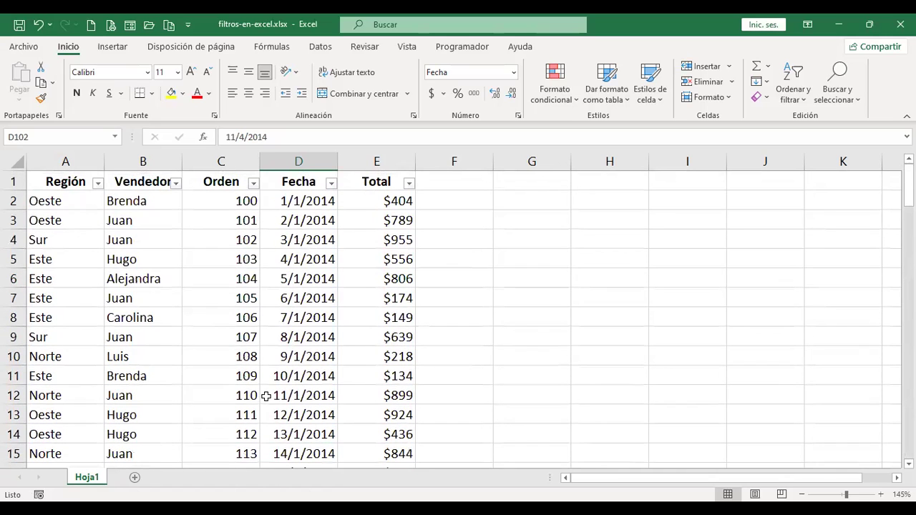
Step: Filter the Fecha column to show only dates after 1/4/2014
click(331, 184)
mouse_move(205, 312)
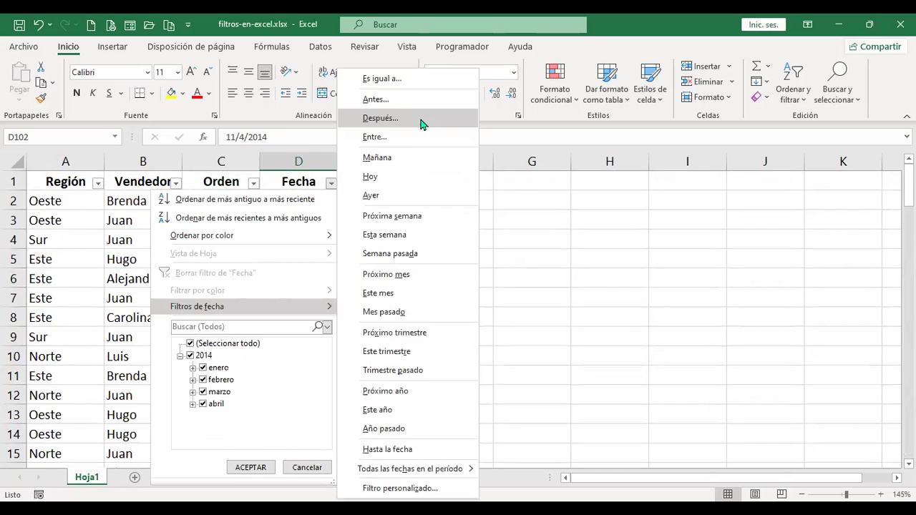
click(423, 119)
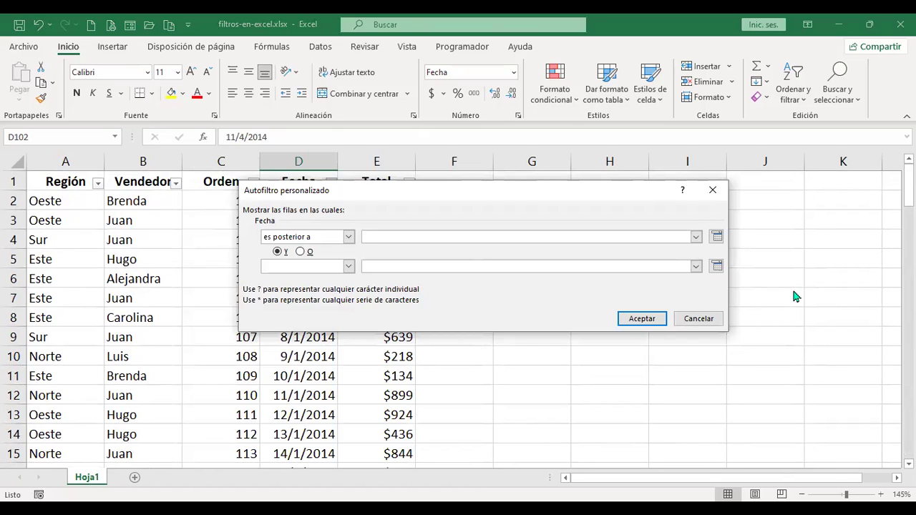
text(1/4/2014)
click(658, 319)
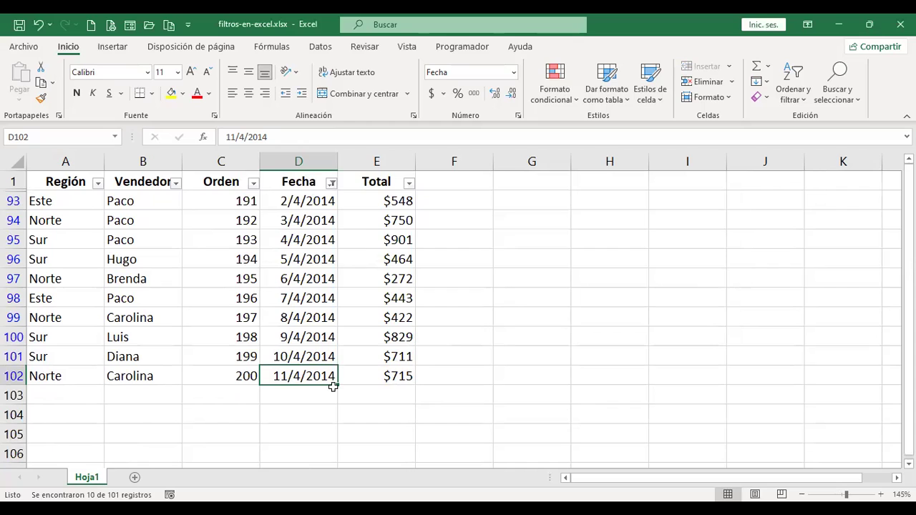
Step: Change the Fecha filter to dates between 1/3/2014 and 1/4/2014 inclusive and review the filtered rows
click(331, 183)
mouse_move(215, 307)
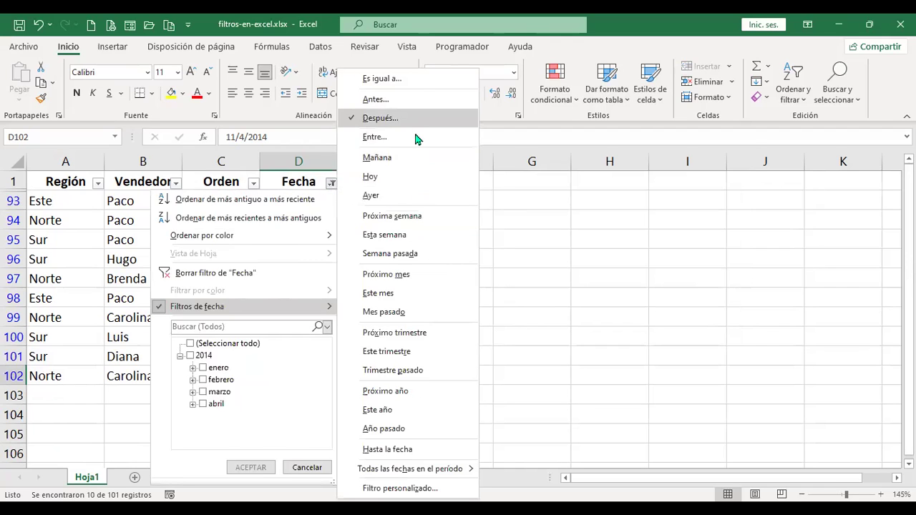
click(419, 144)
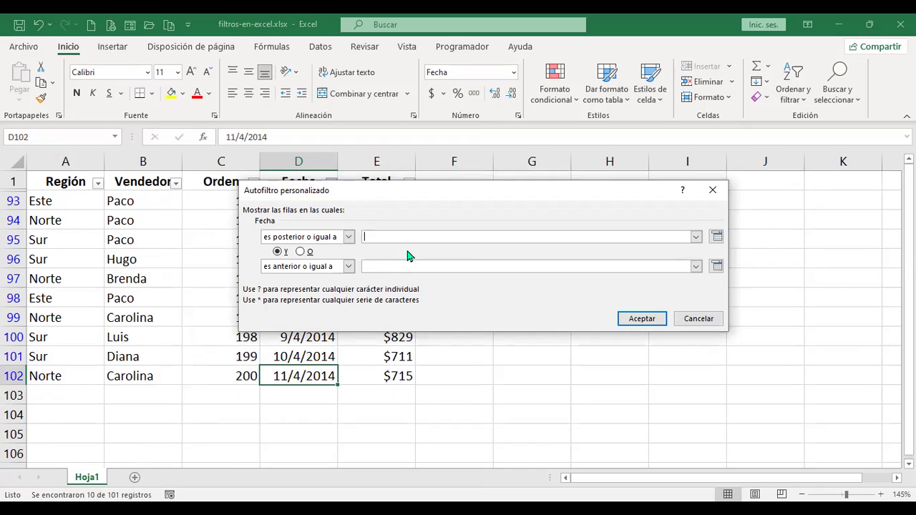
text(1/3/2014)
click(405, 265)
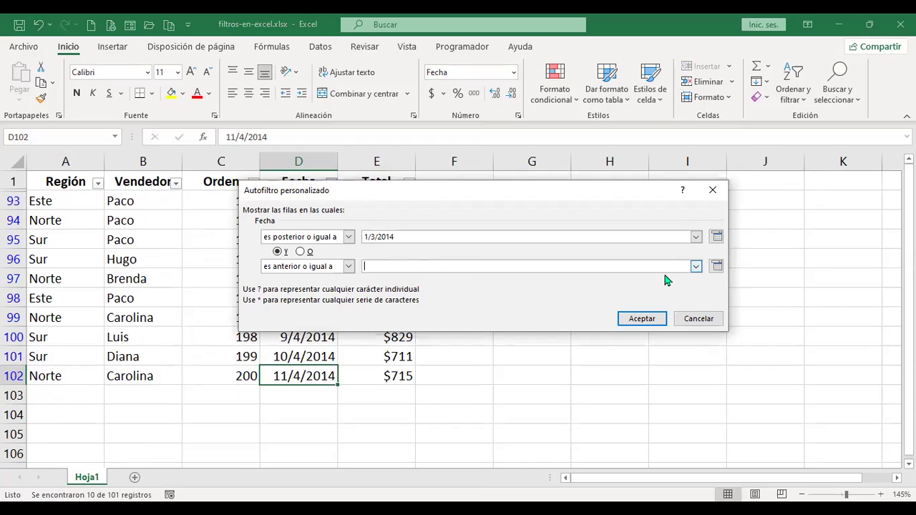
text(1/4/2014)
click(653, 319)
scroll(315, 308, down, 5)
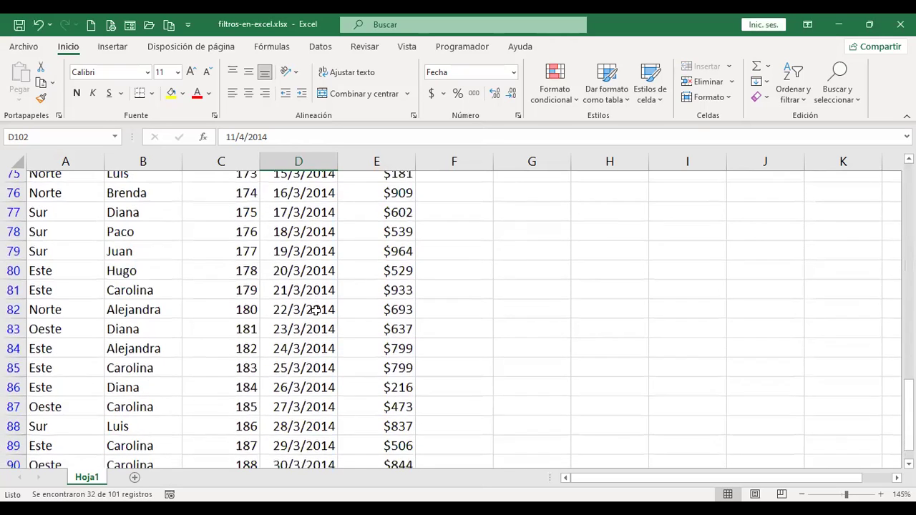
scroll(316, 309, down, 2)
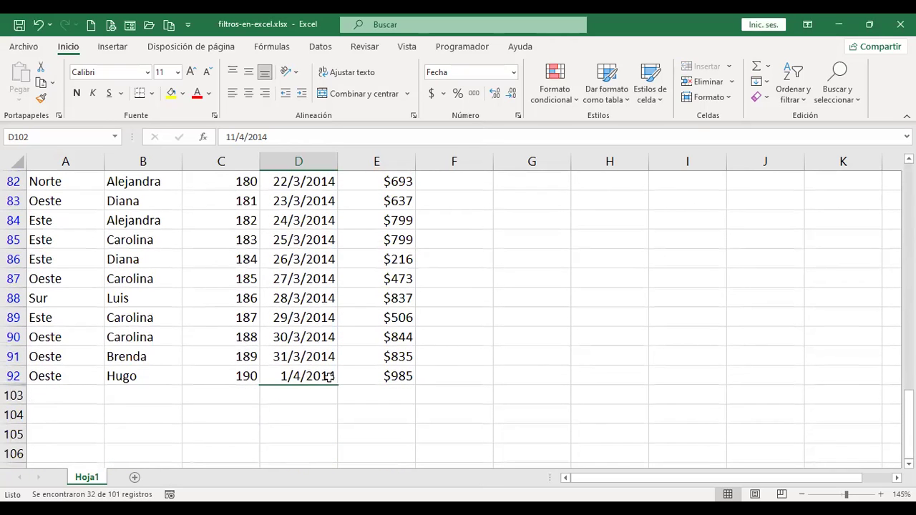
scroll(337, 379, up, 7)
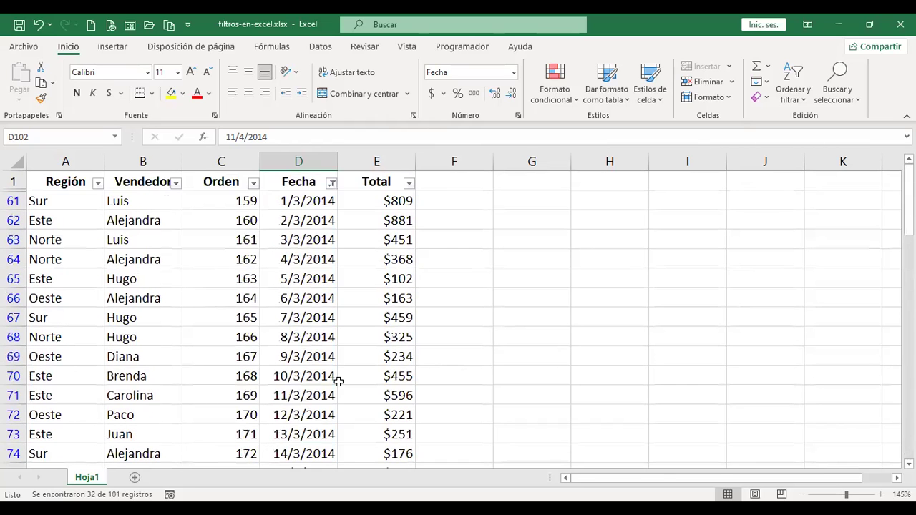
Step: Change the Fecha filter to the predefined Mañana date option
click(332, 184)
mouse_move(199, 309)
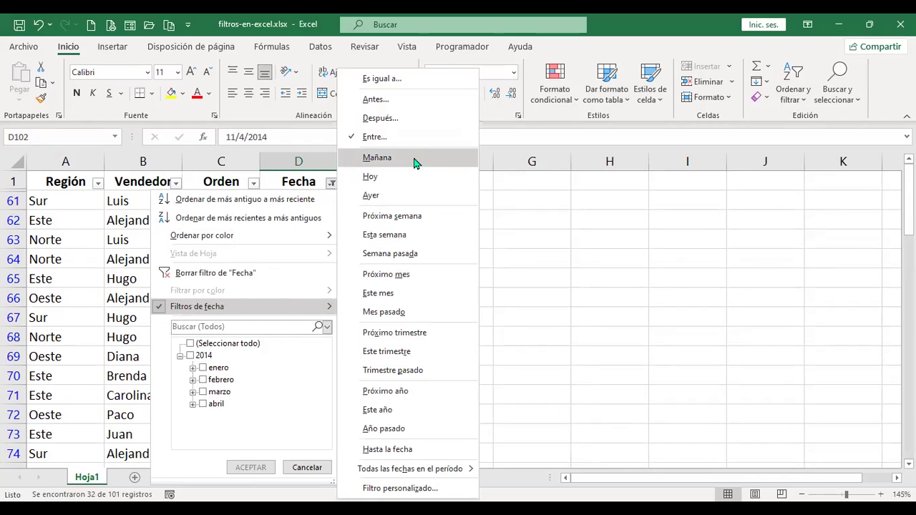
click(413, 157)
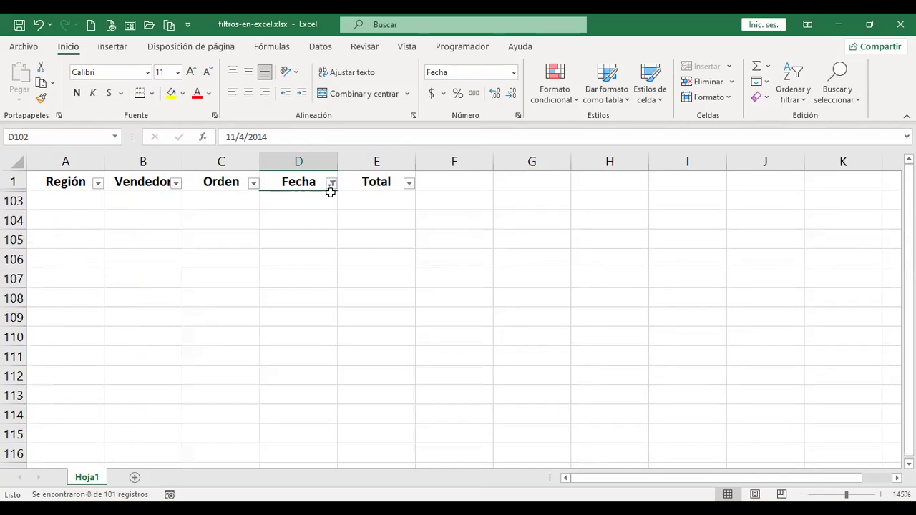
Step: Clear the Mañana filter from the Fecha column, check the dates down to the last record, and return to cell A1
click(331, 184)
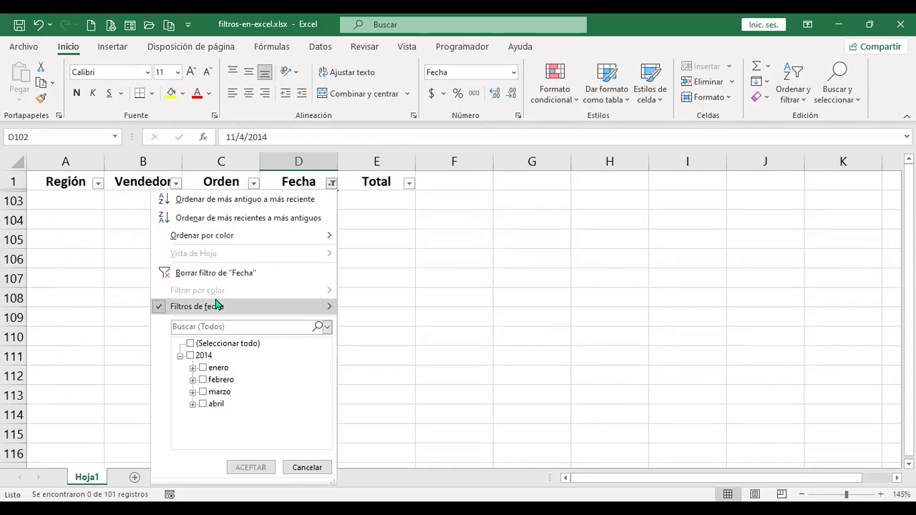
key(Return)
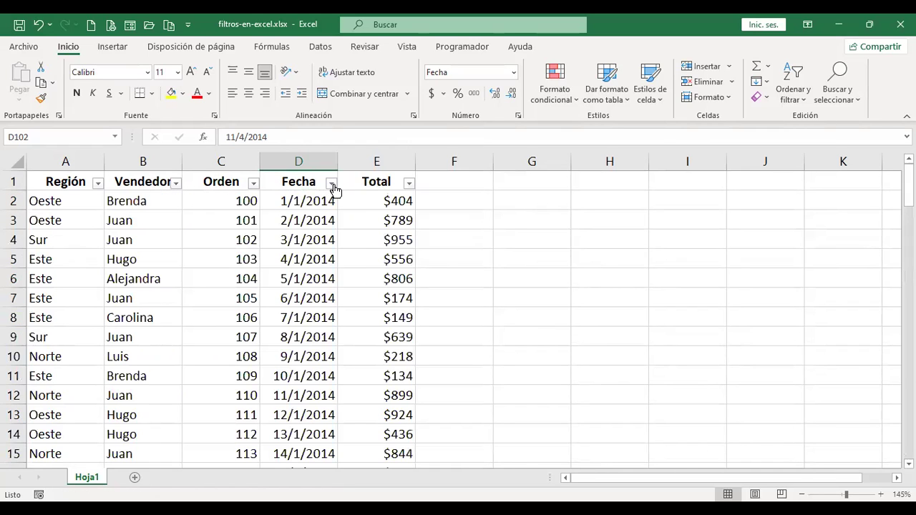
scroll(311, 260, down, 18)
click(322, 331)
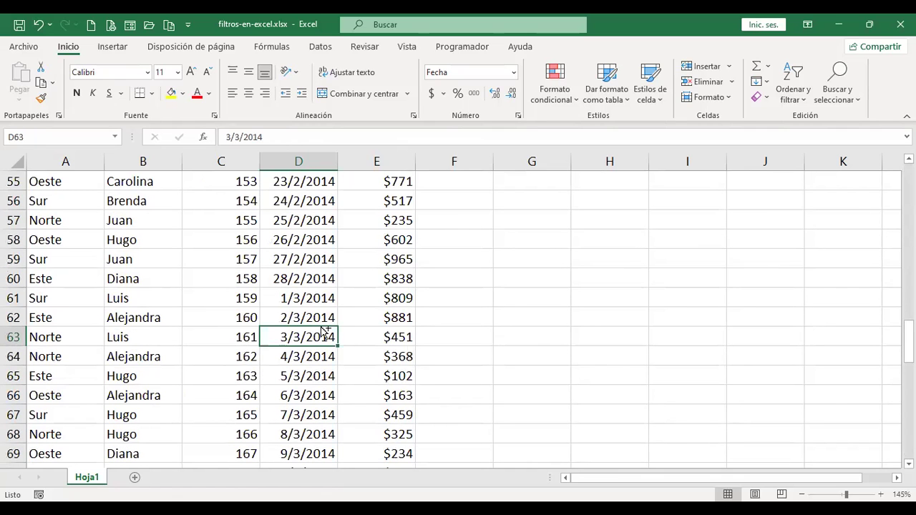
key(ctrl+Down)
key(ctrl+Home)
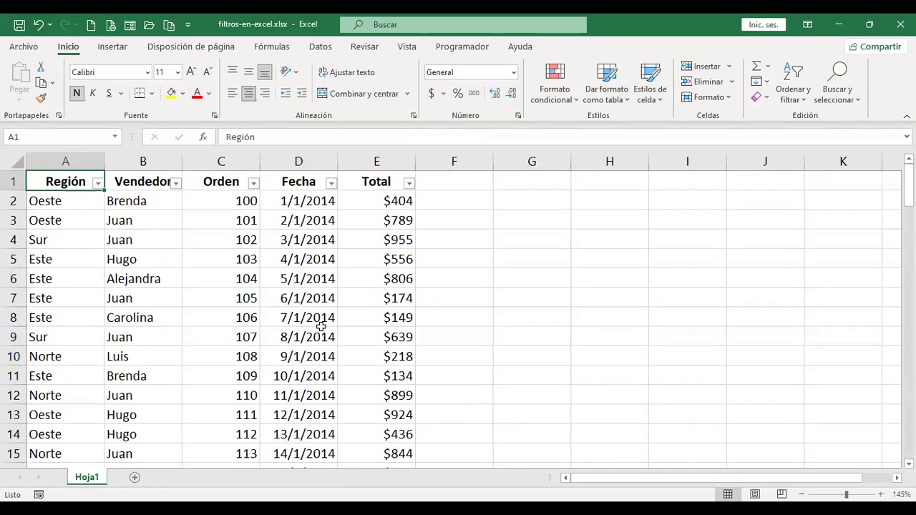
Step: Filter the Fecha column to all dates in the period Trimestre 1 and review the filtered rows to the last one
click(328, 197)
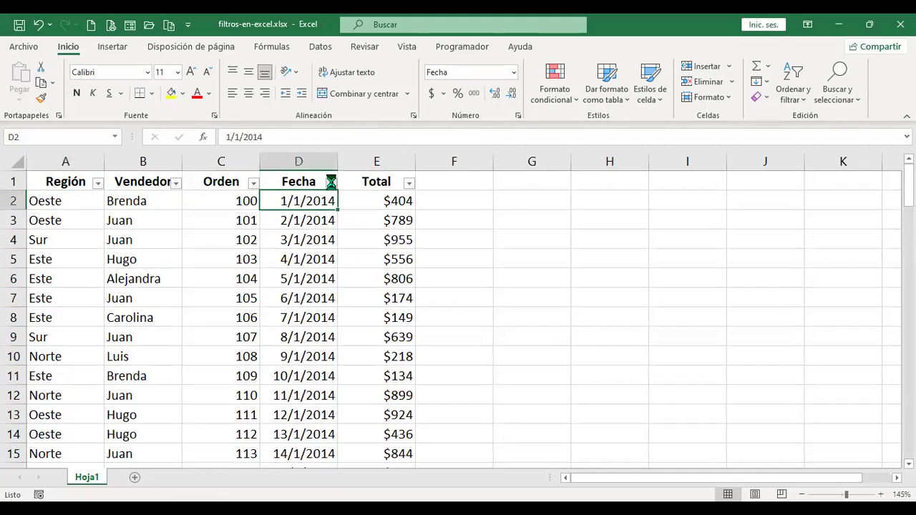
click(330, 184)
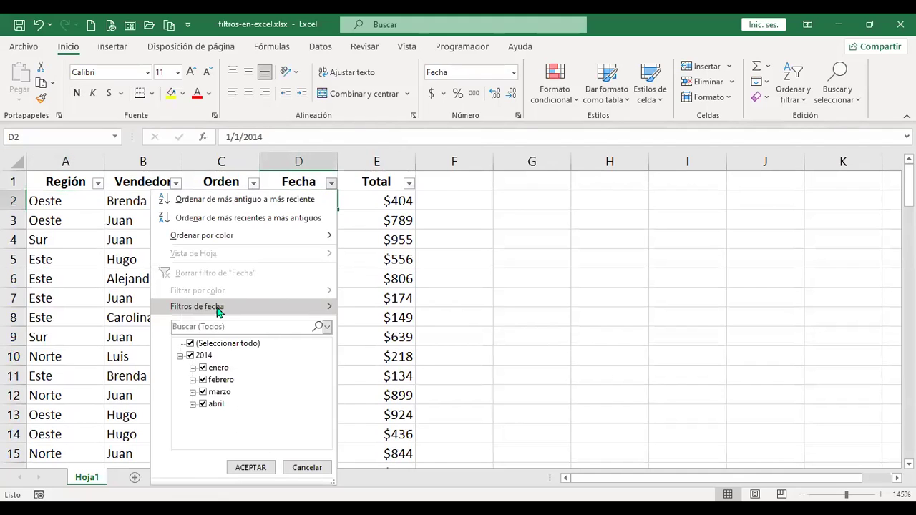
mouse_move(217, 308)
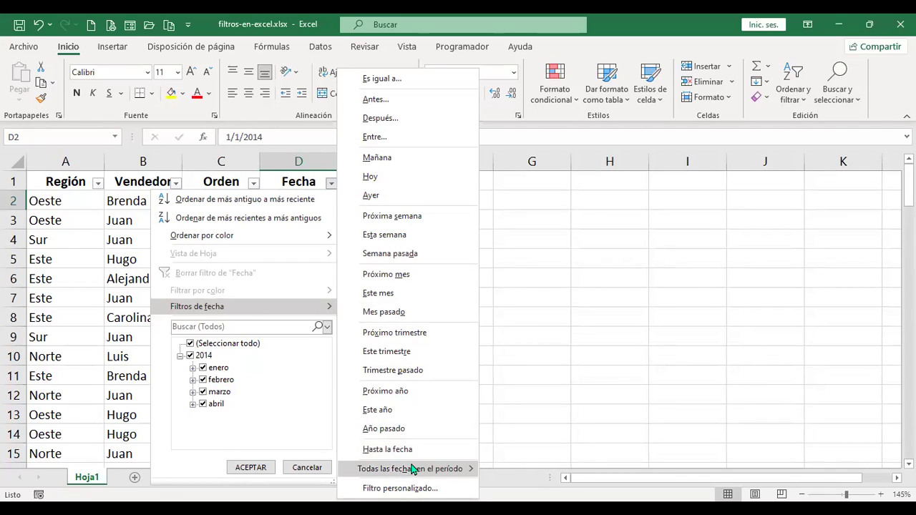
mouse_move(411, 471)
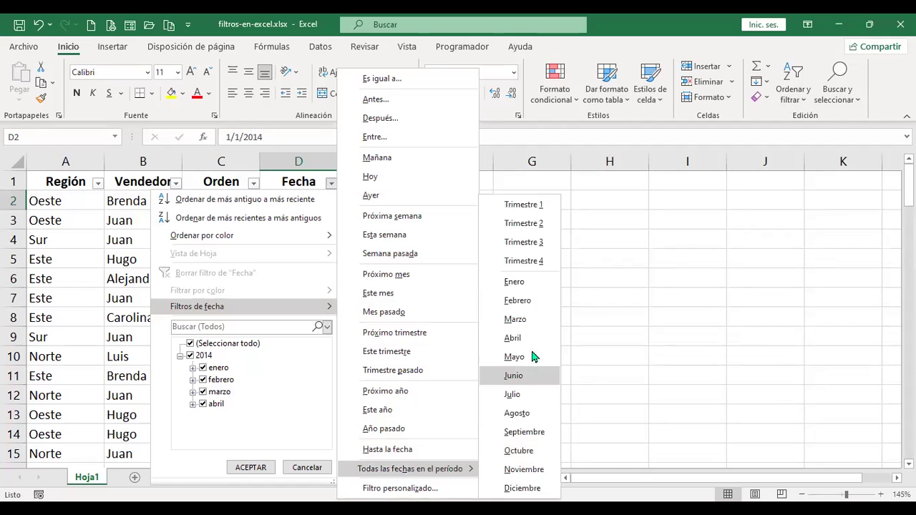
click(525, 207)
scroll(327, 295, down, 14)
scroll(327, 295, down, 7)
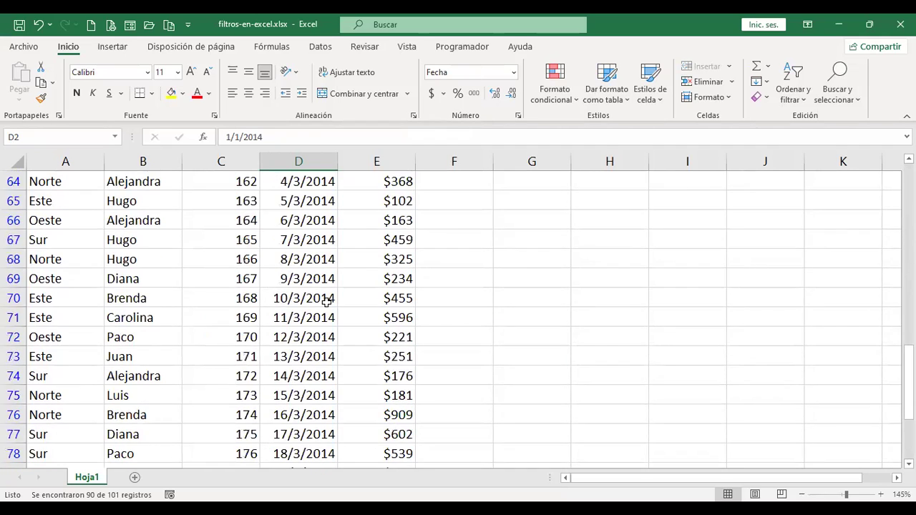
key(ctrl+End)
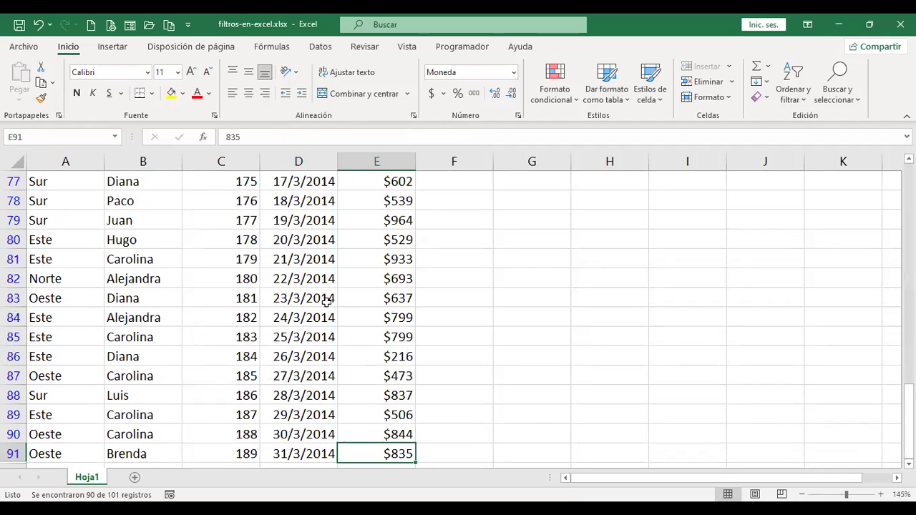
scroll(327, 301, down, 5)
scroll(327, 300, up, 1)
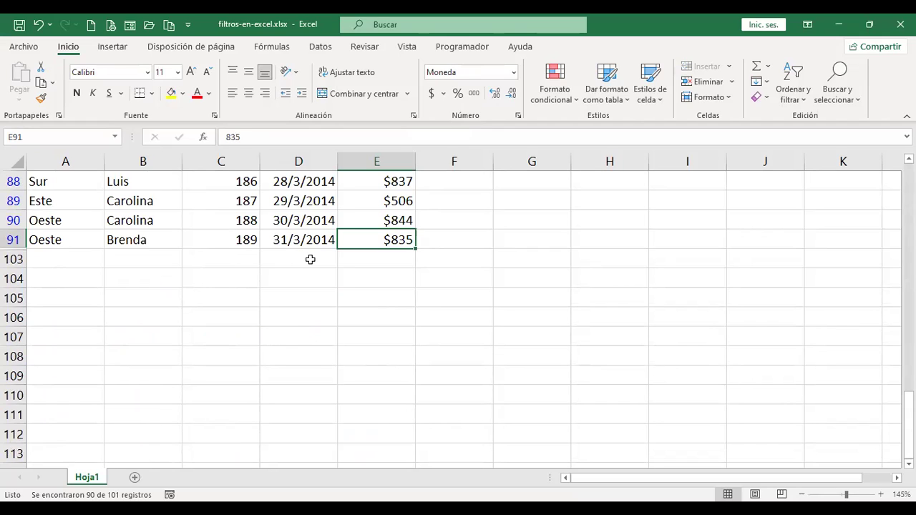
key(ctrl+Home)
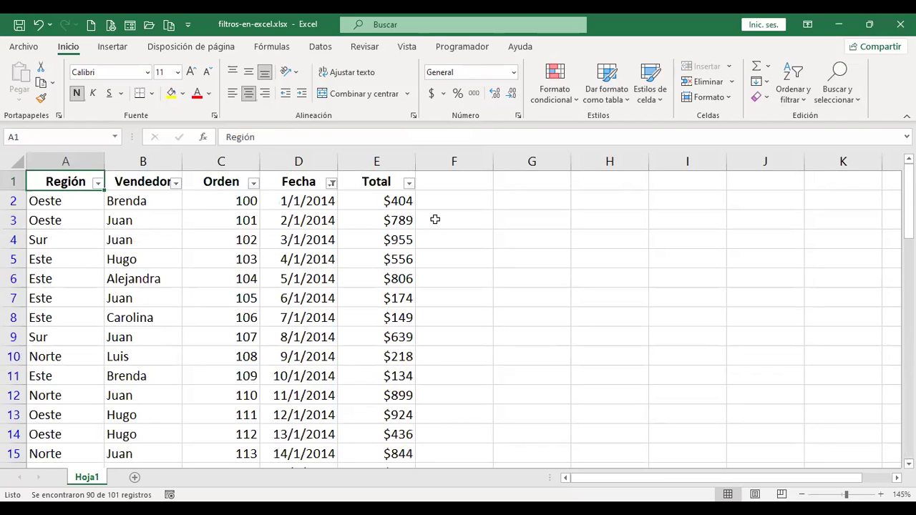
Step: Change the Fecha filter to all dates in the period Trimestre 2
click(332, 184)
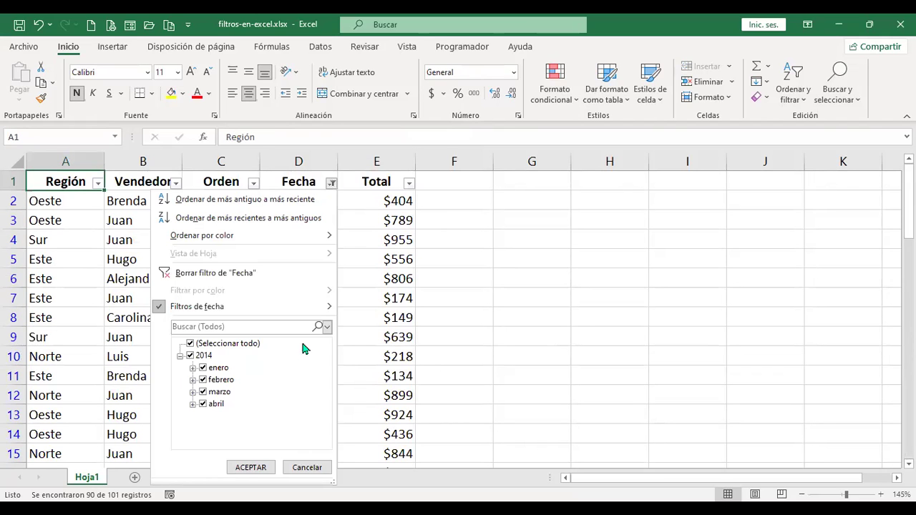
click(326, 308)
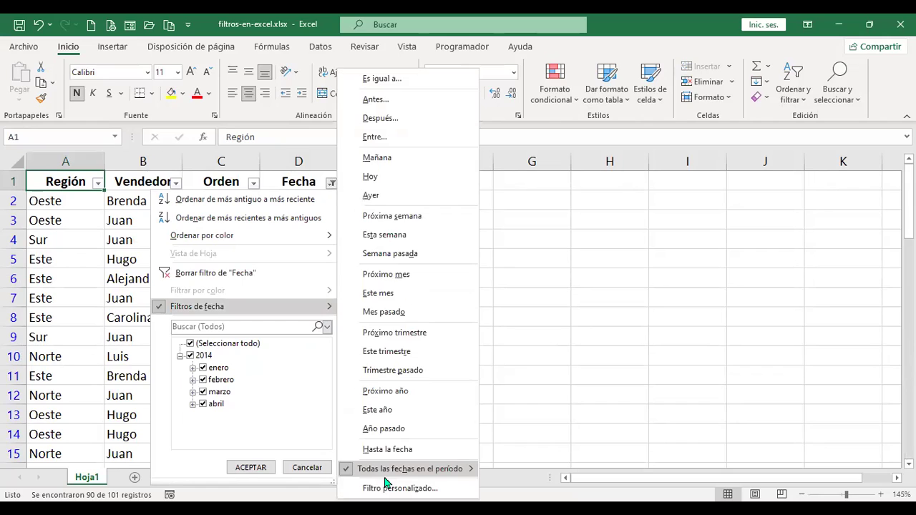
mouse_move(391, 472)
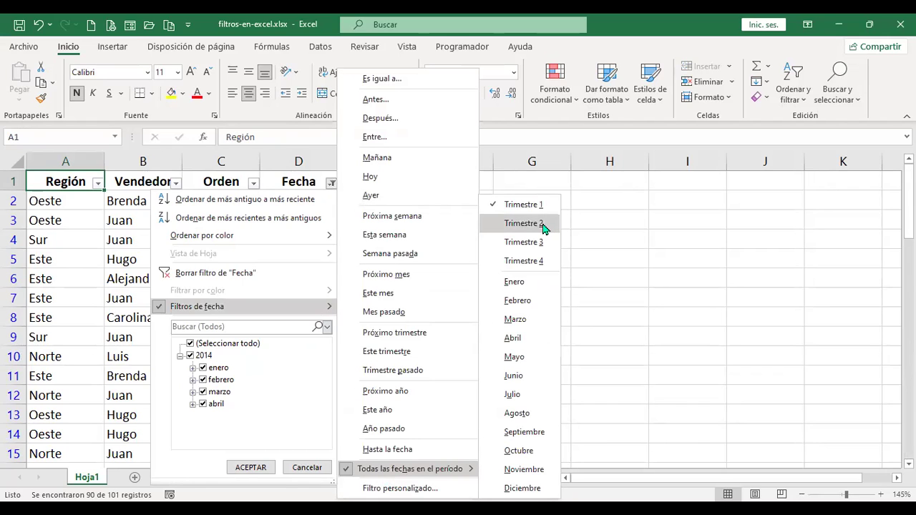
click(542, 222)
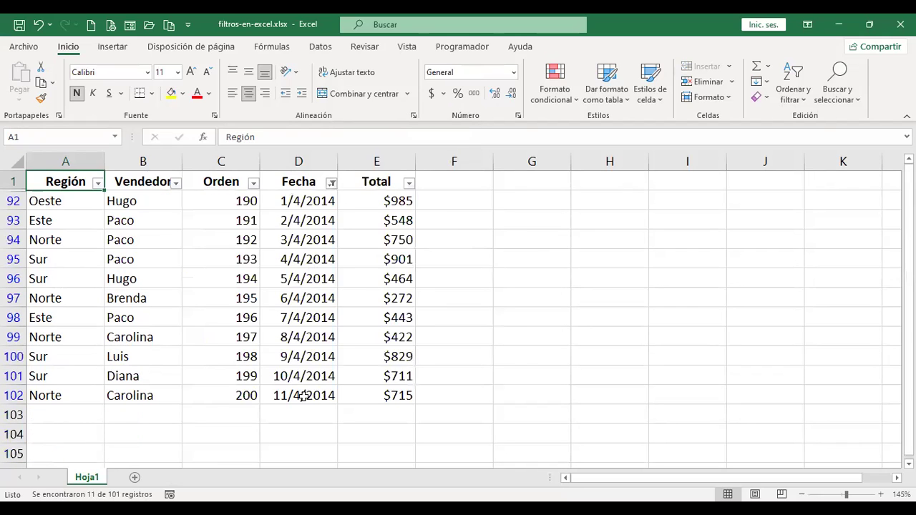
Step: Change the Fecha filter to all dates in the period Enero and review the filtered rows
click(330, 182)
click(262, 307)
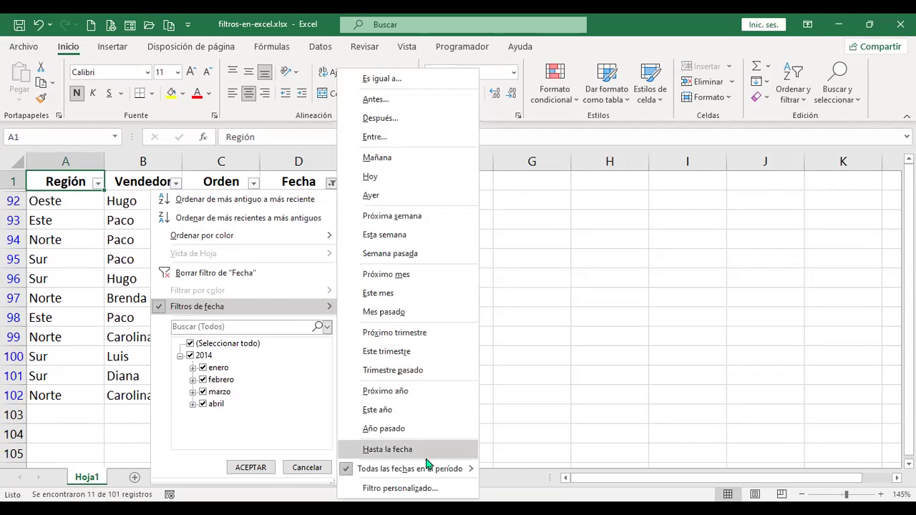
mouse_move(428, 469)
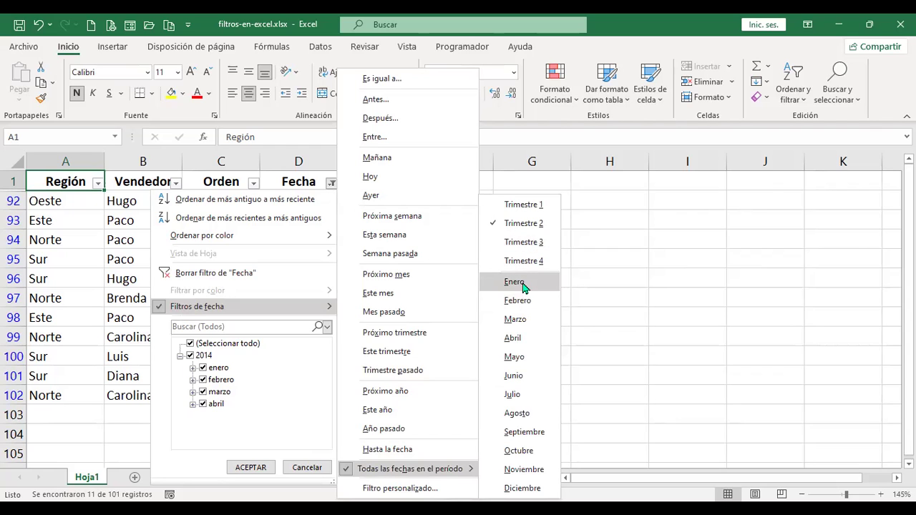
key(Return)
scroll(313, 317, down, 2)
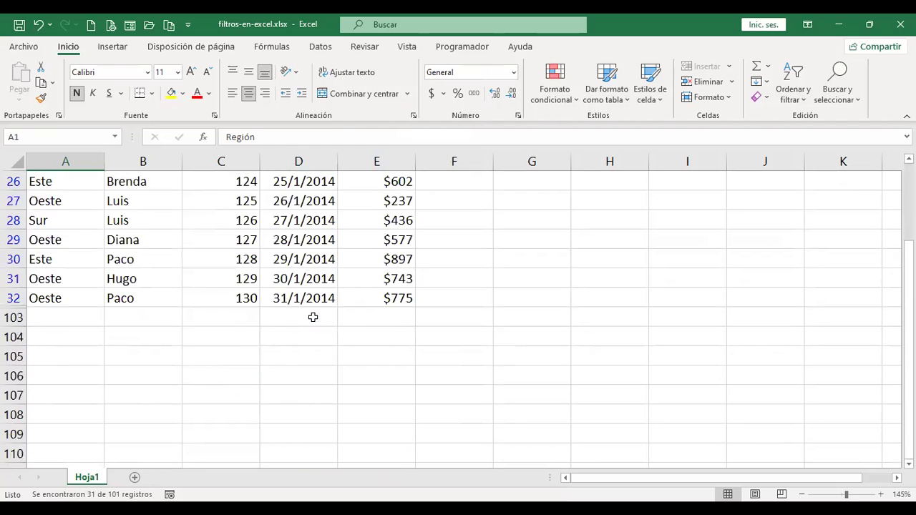
scroll(313, 317, up, 7)
scroll(313, 317, up, 2)
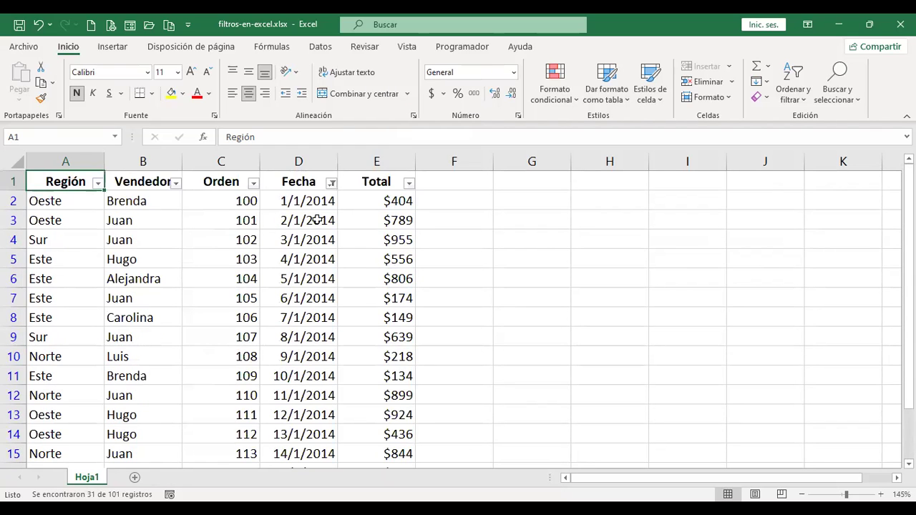
Step: View the custom AutoFilter options for the Fecha column and close them without applying a condition
click(332, 183)
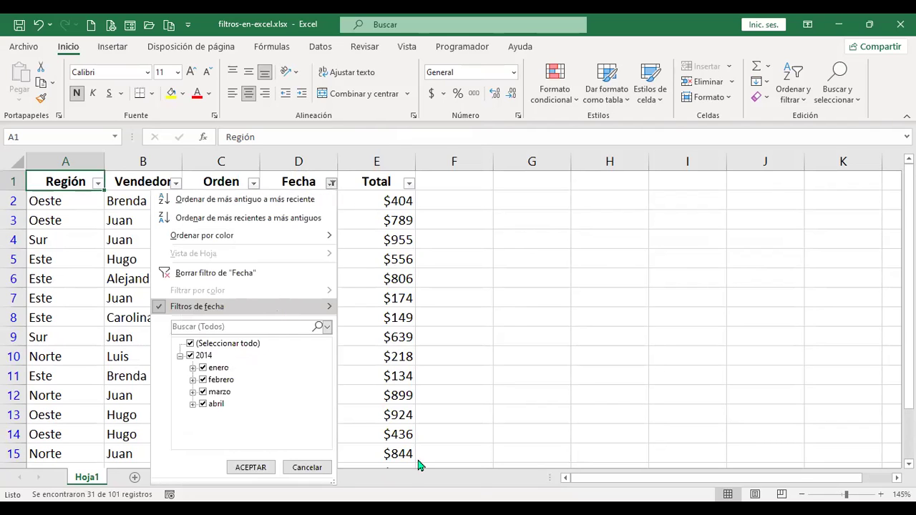
mouse_move(290, 318)
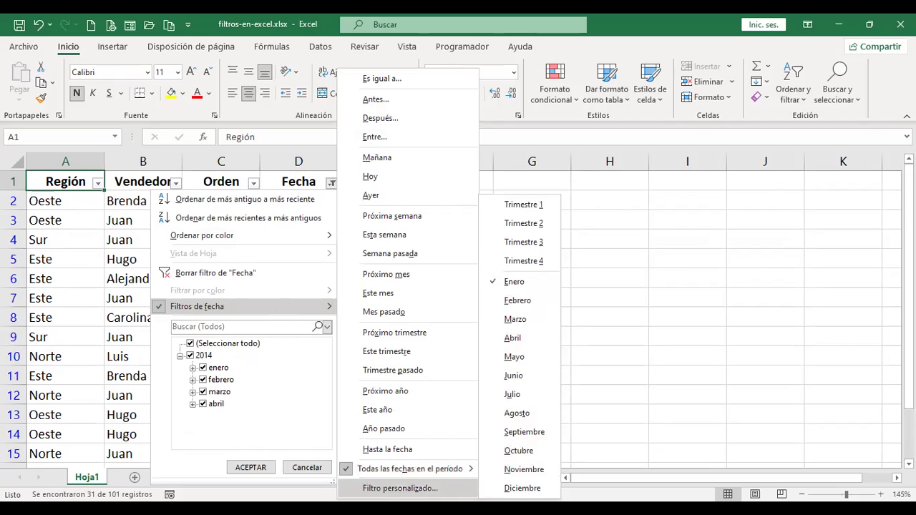
click(398, 487)
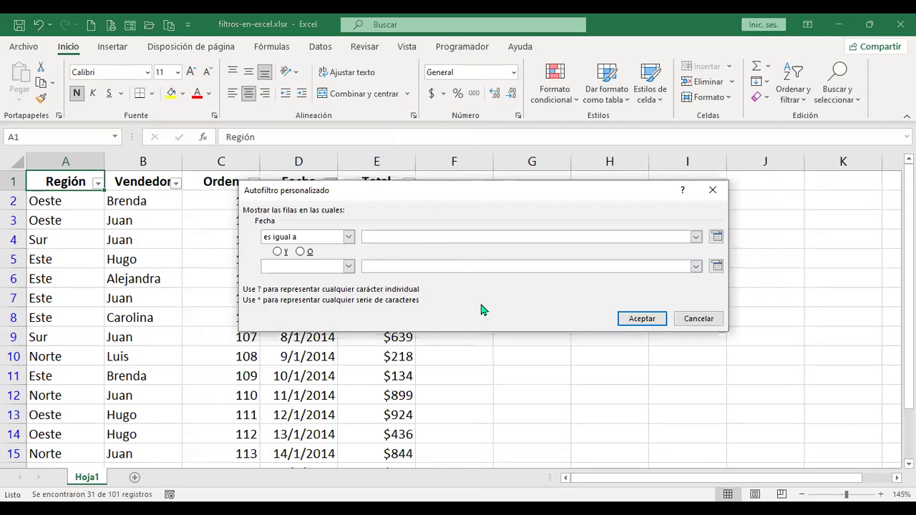
click(699, 319)
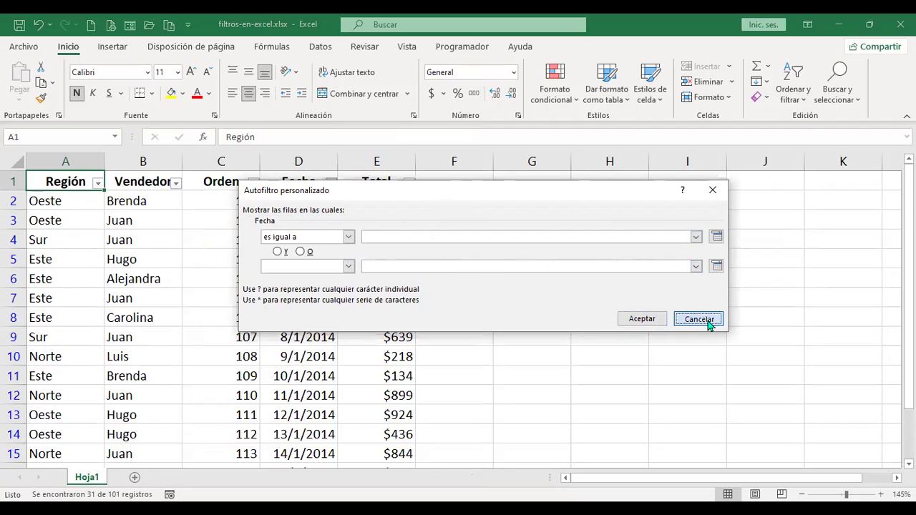
Step: Clear the filter from the Fecha column and look through the unfiltered rows
click(333, 183)
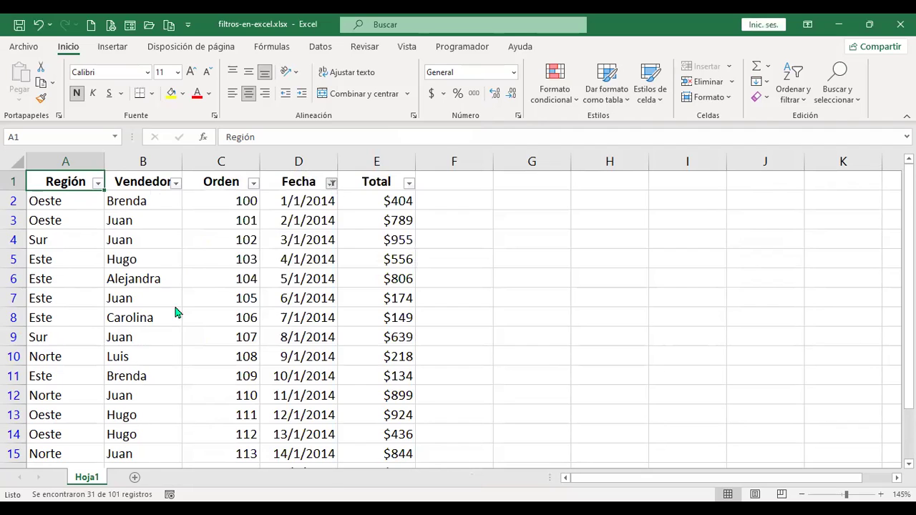
click(214, 273)
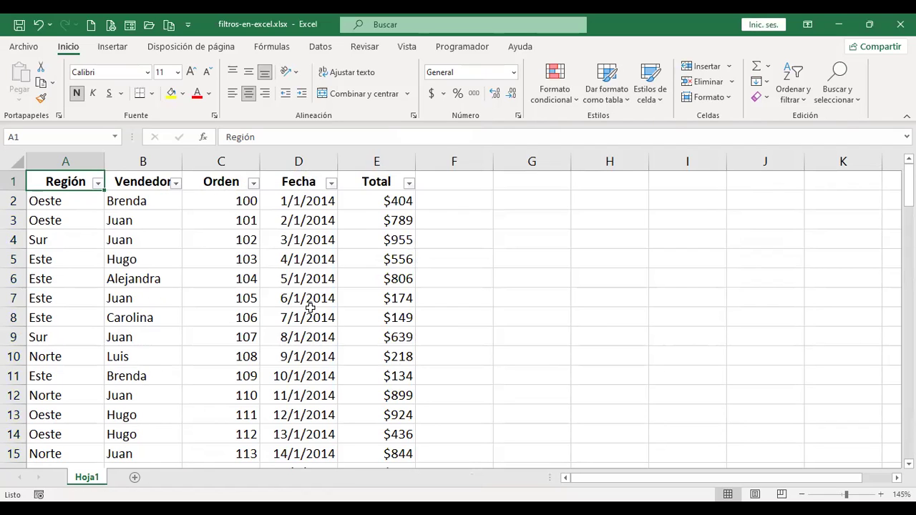
scroll(308, 307, down, 9)
scroll(310, 308, up, 9)
Step: Filter the Total column with the Diez mejores number filter, showing the superiores 10 Elementos
click(387, 201)
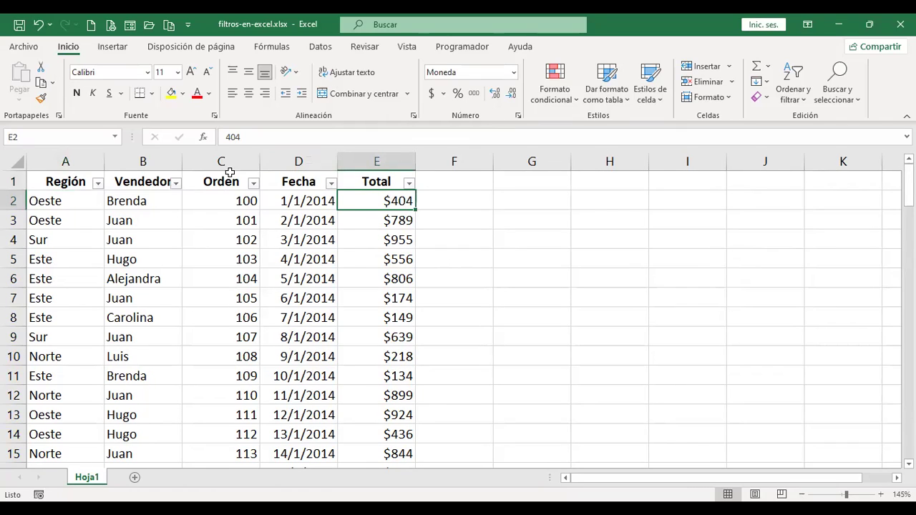
click(409, 185)
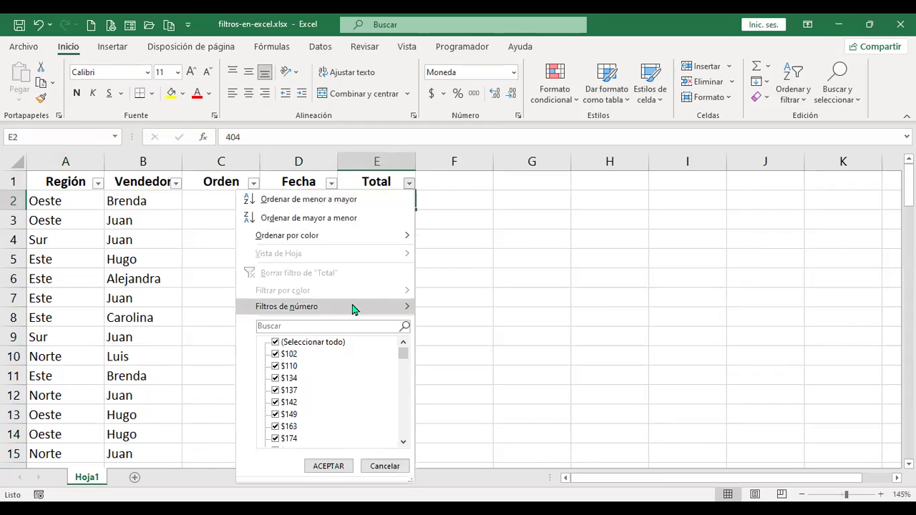
mouse_move(352, 309)
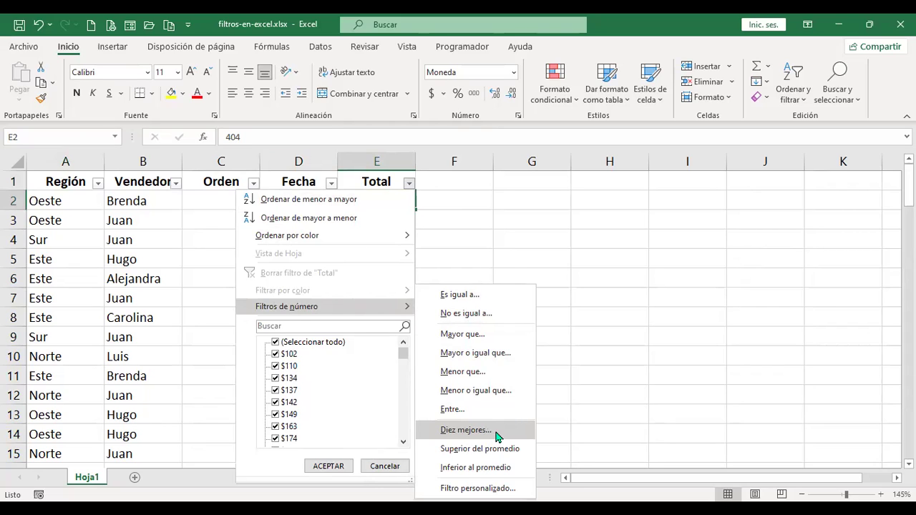
click(465, 430)
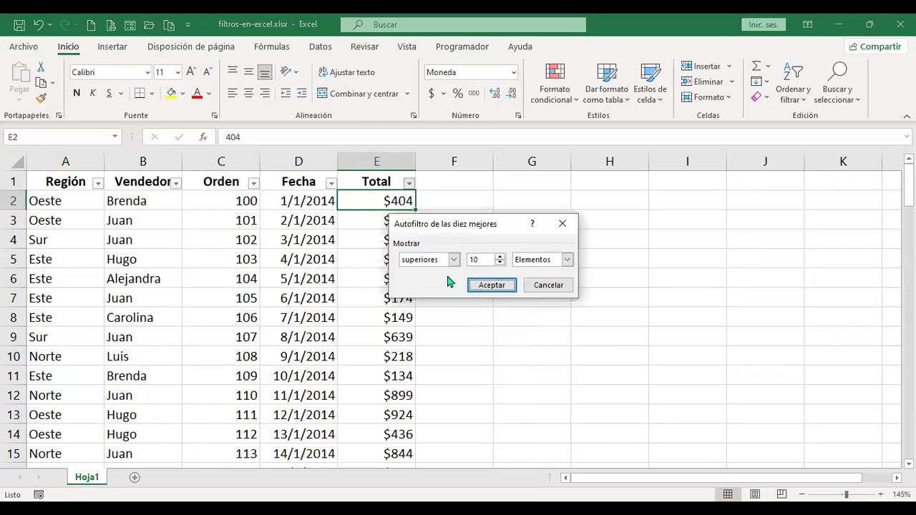
click(453, 260)
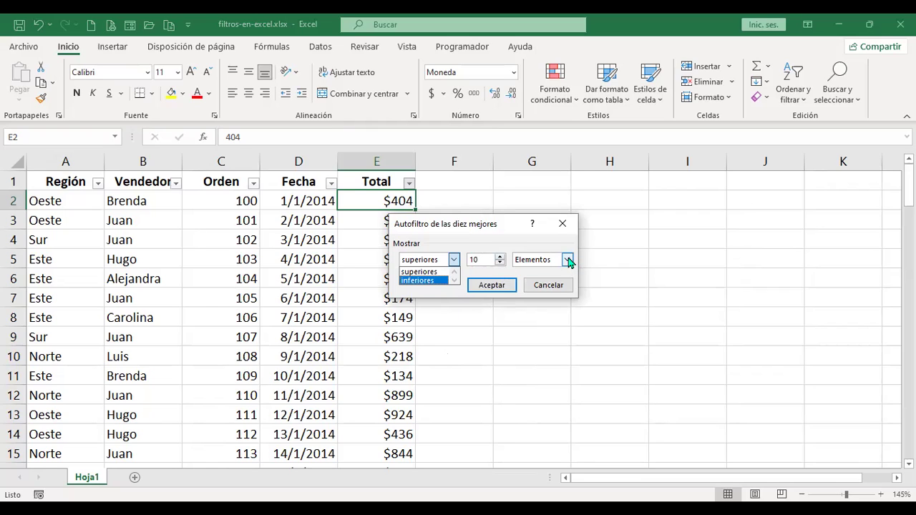
click(543, 262)
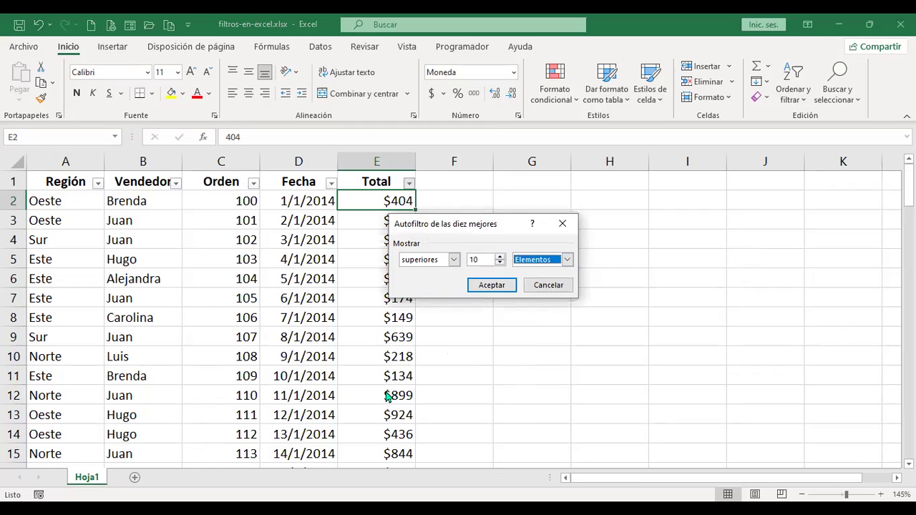
click(567, 260)
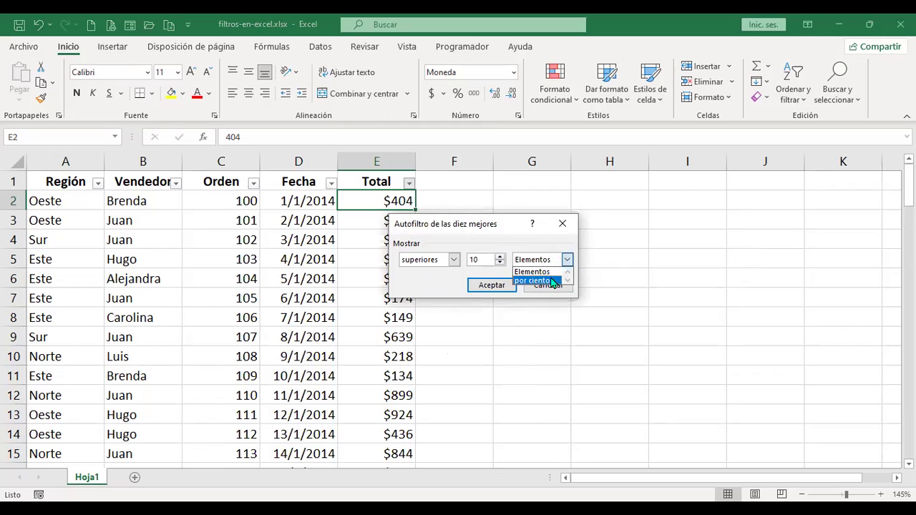
click(424, 265)
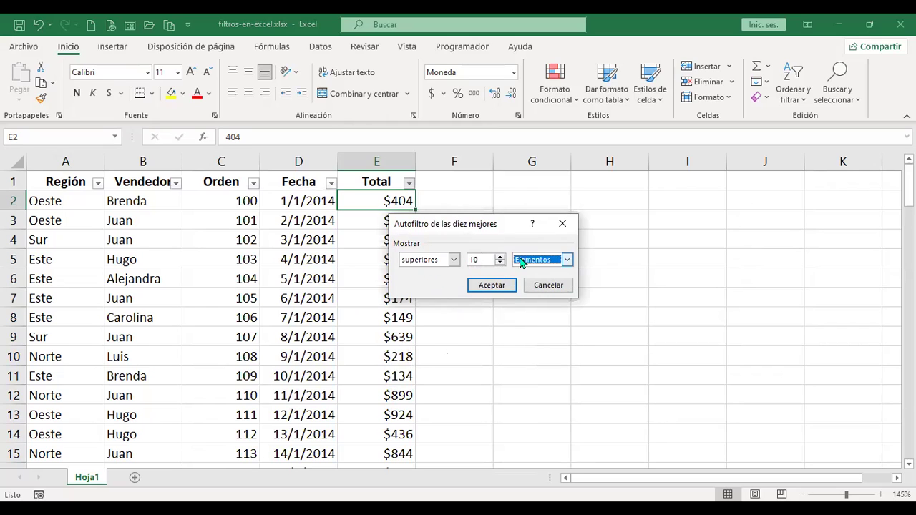
click(492, 286)
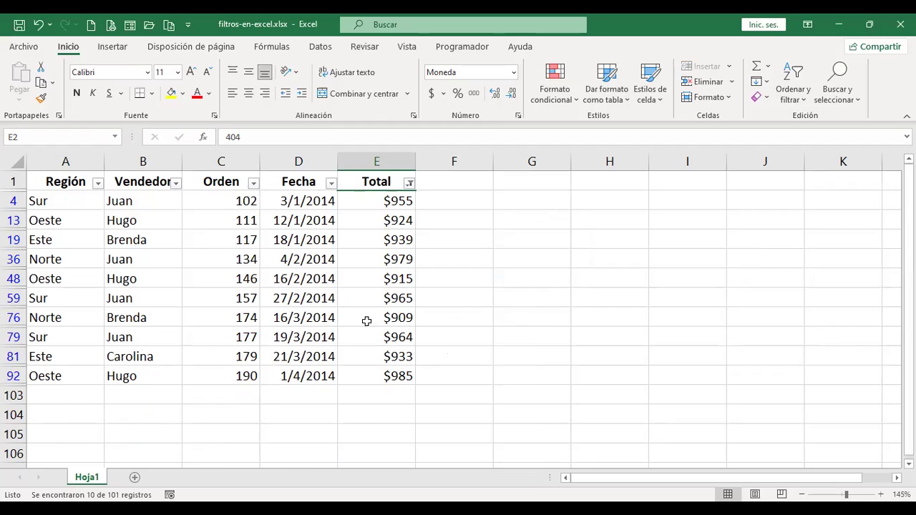
Step: Change the Total column's number filter to Superior del promedio
click(409, 183)
mouse_move(322, 313)
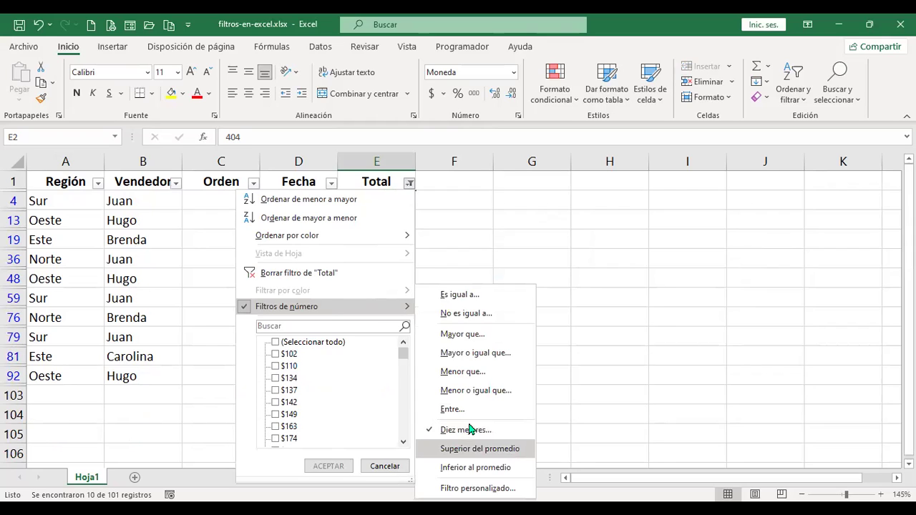
click(475, 449)
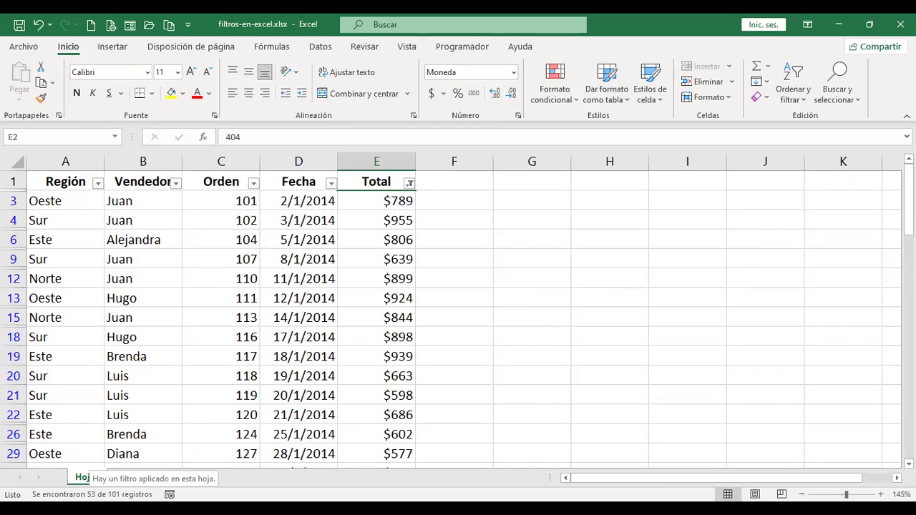
Step: Switch the Total column's number filter to Inferior al promedio
click(410, 183)
mouse_move(319, 306)
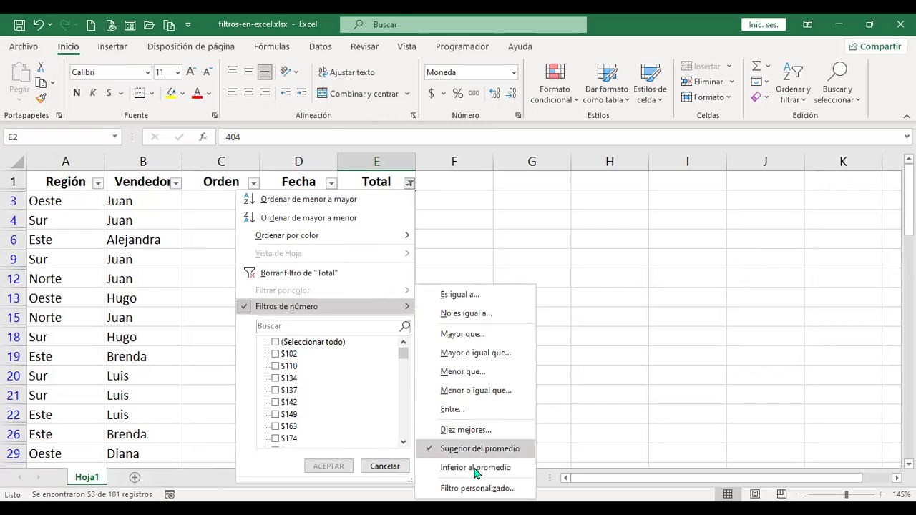
click(475, 468)
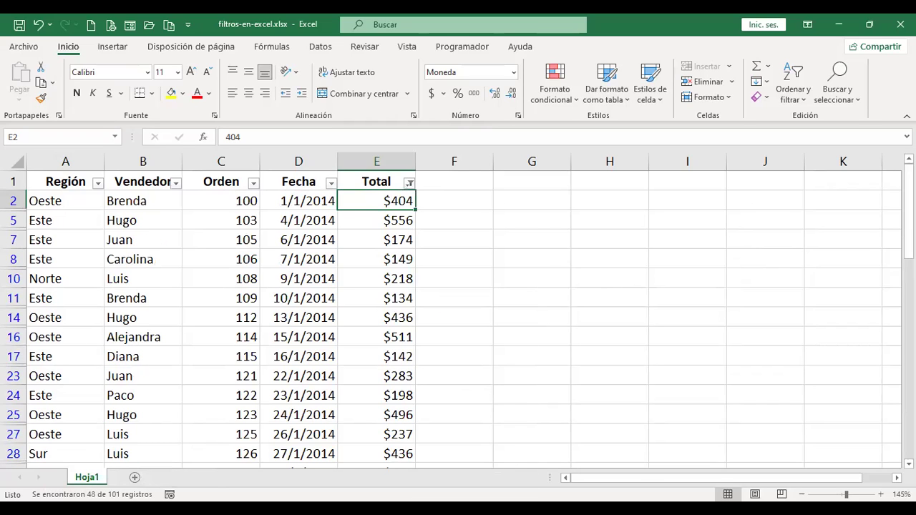
Step: View the custom AutoFilter options for the Total column and close them without applying a change
click(410, 185)
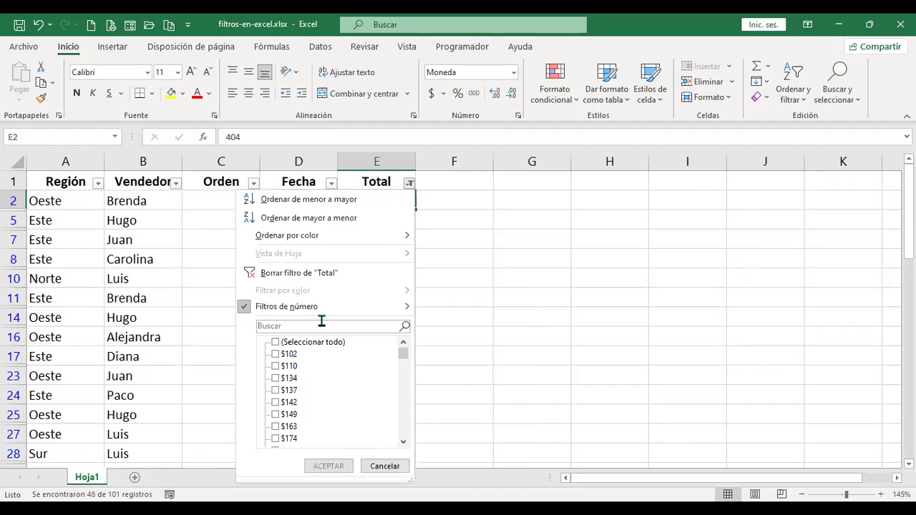
mouse_move(325, 308)
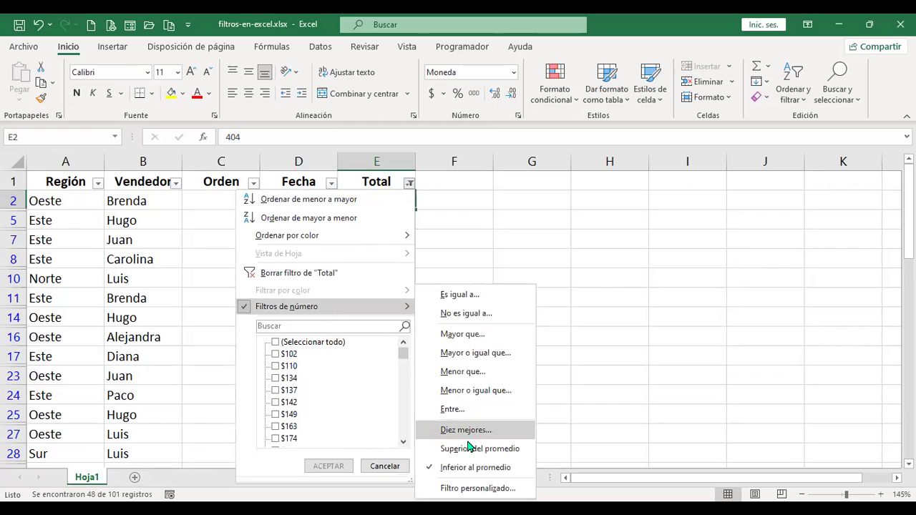
click(467, 489)
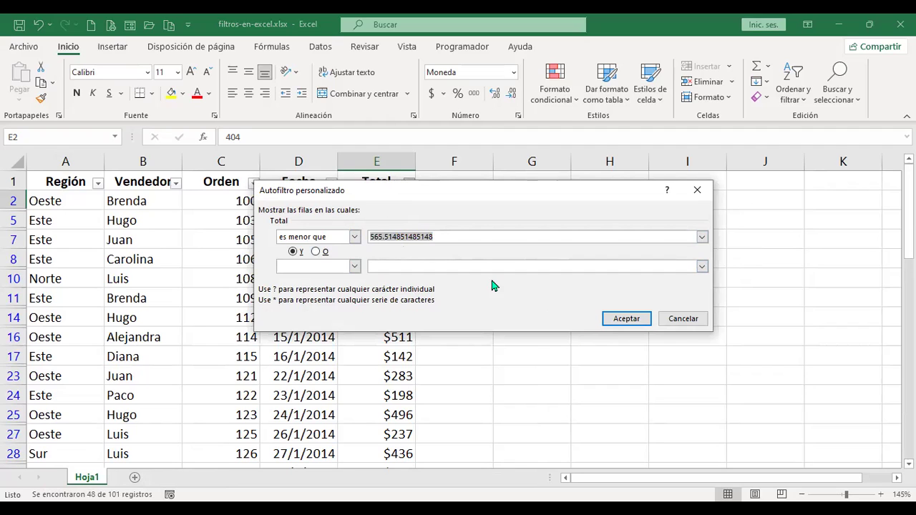
click(679, 320)
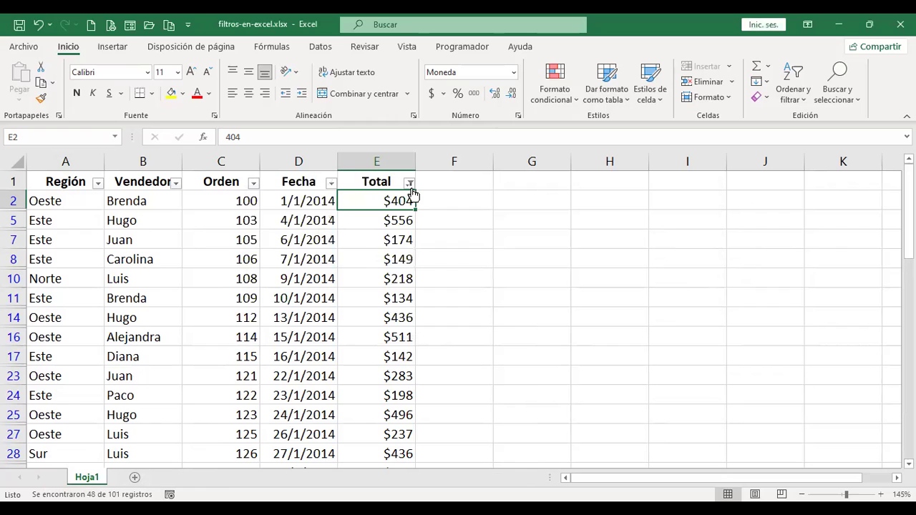
Step: Clear the filter from the Total column
click(409, 182)
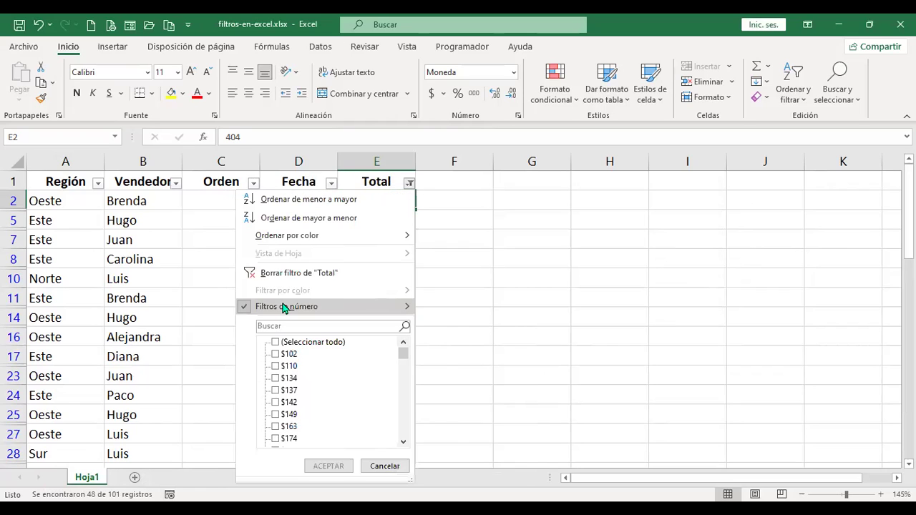
click(323, 274)
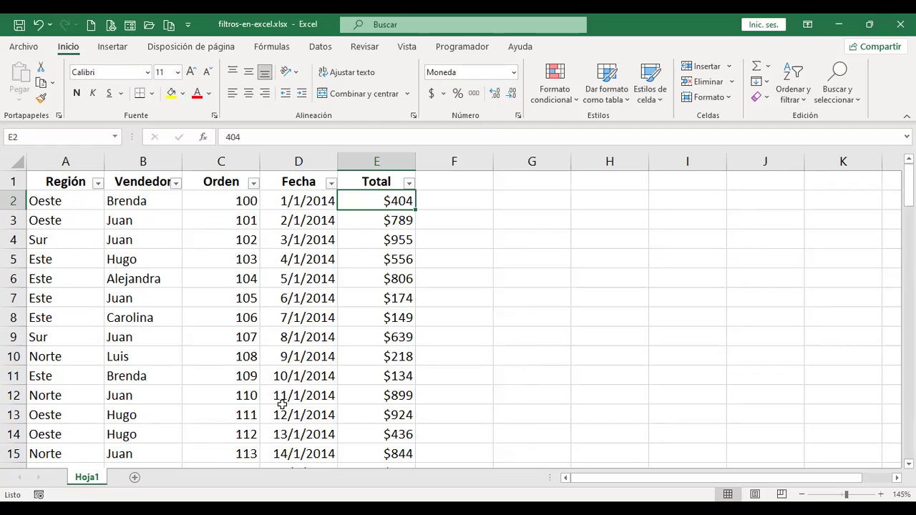
Step: Insert four blank rows above the table's header row and return to cell A1
key(ctrl+Home)
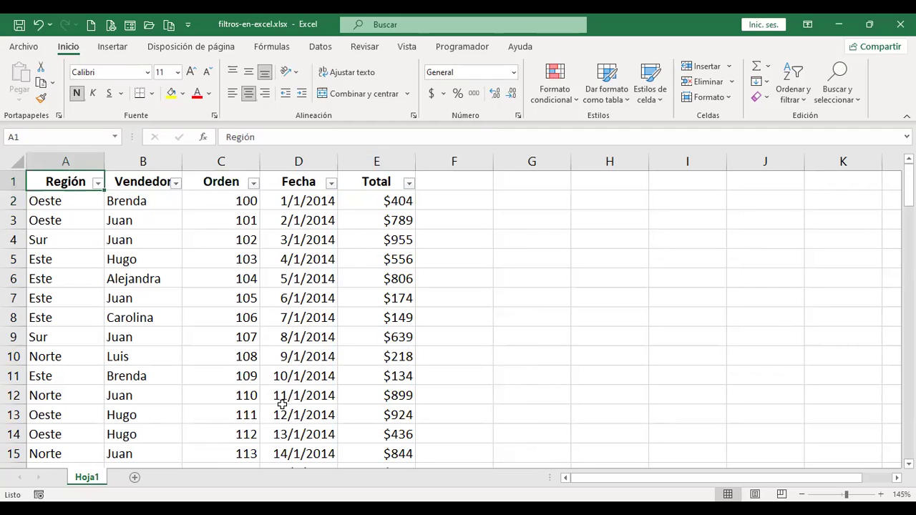
click(13, 179)
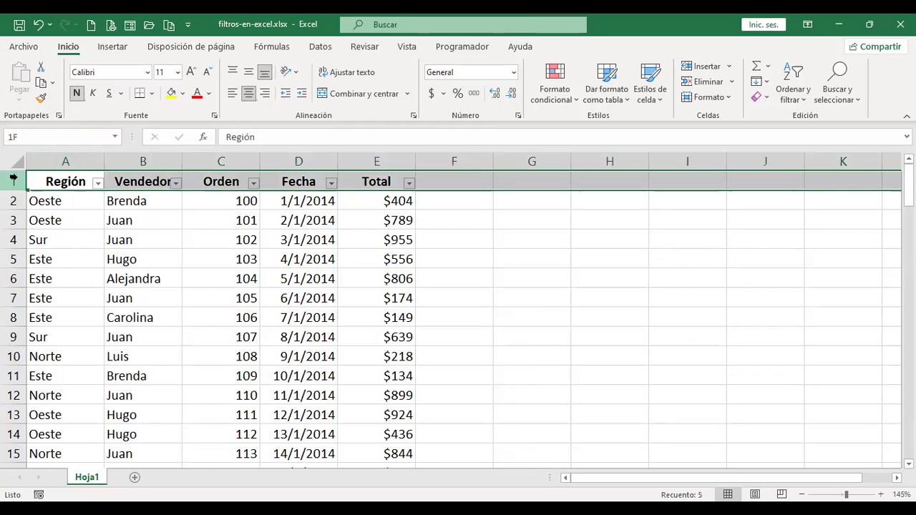
right_click(13, 179)
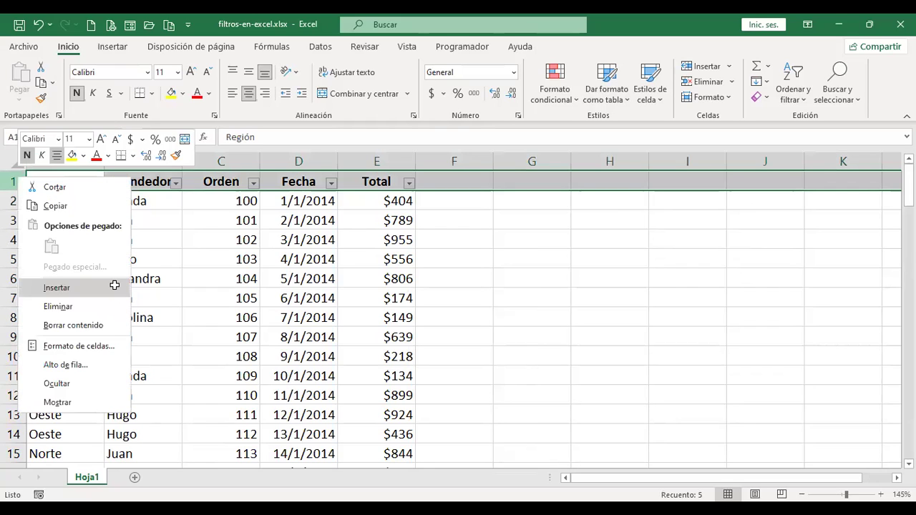
click(115, 286)
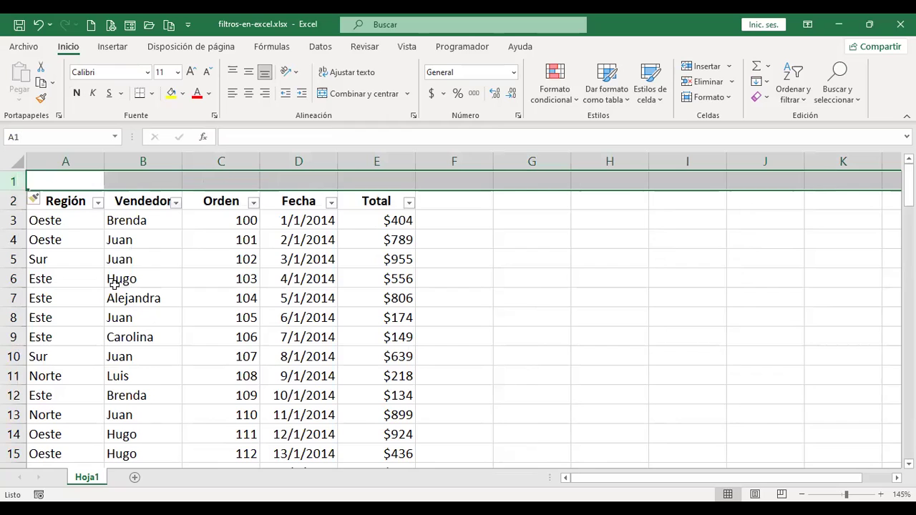
key(F4)
key(F4)
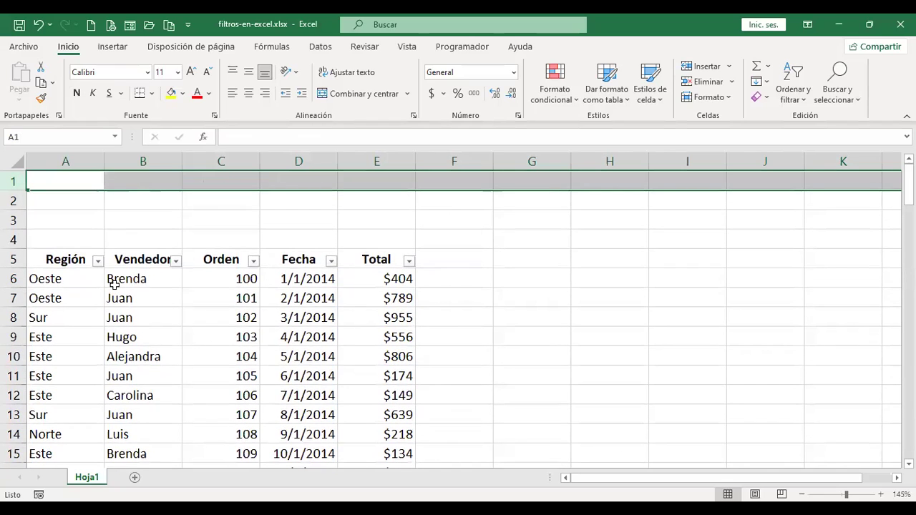
key(ctrl+Home)
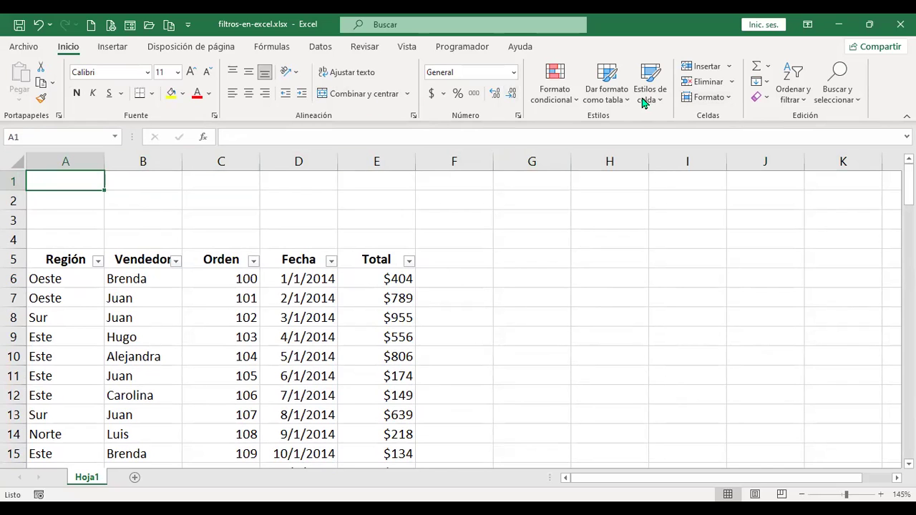
Step: Examine the Filtro avanzado settings, including Copiar a otro lugar and the criteria range, and close them without filtering
click(324, 49)
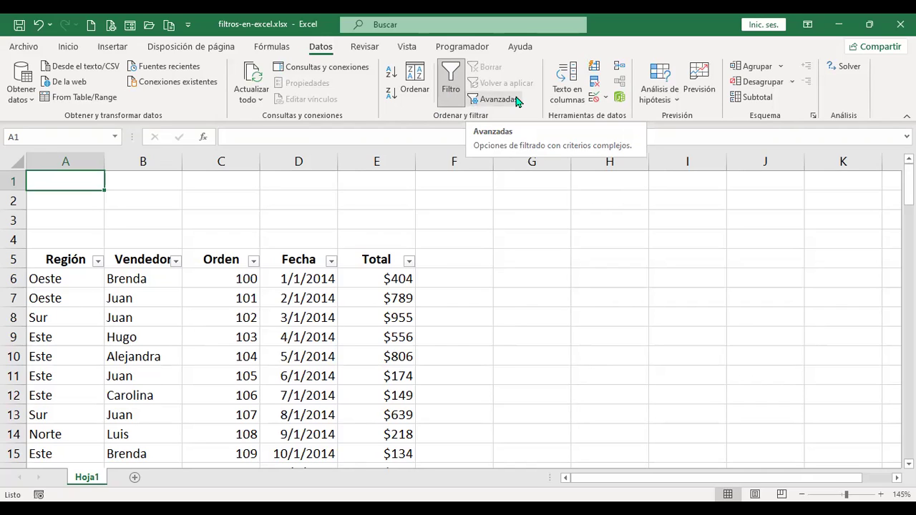
click(494, 99)
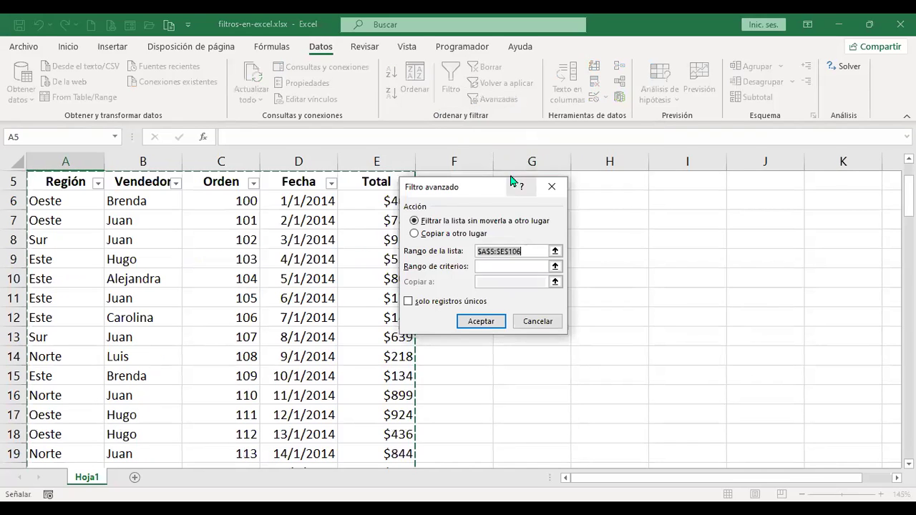
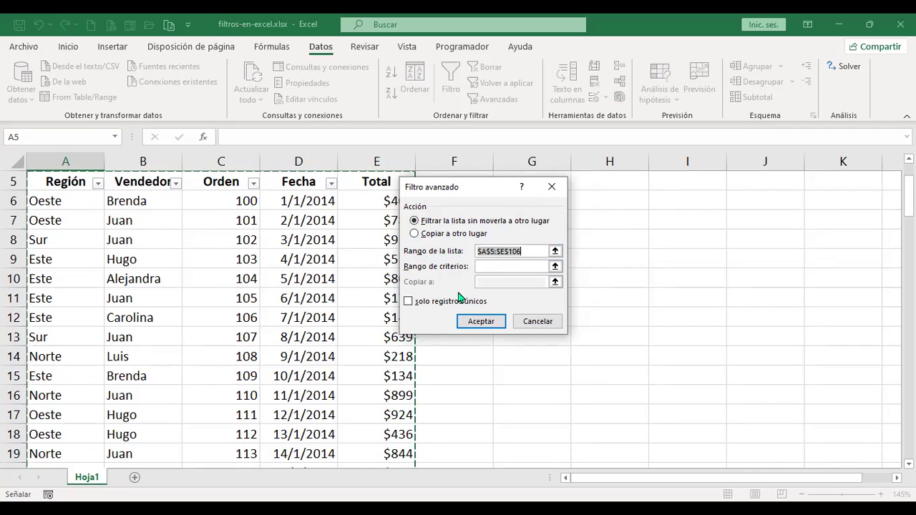
click(483, 267)
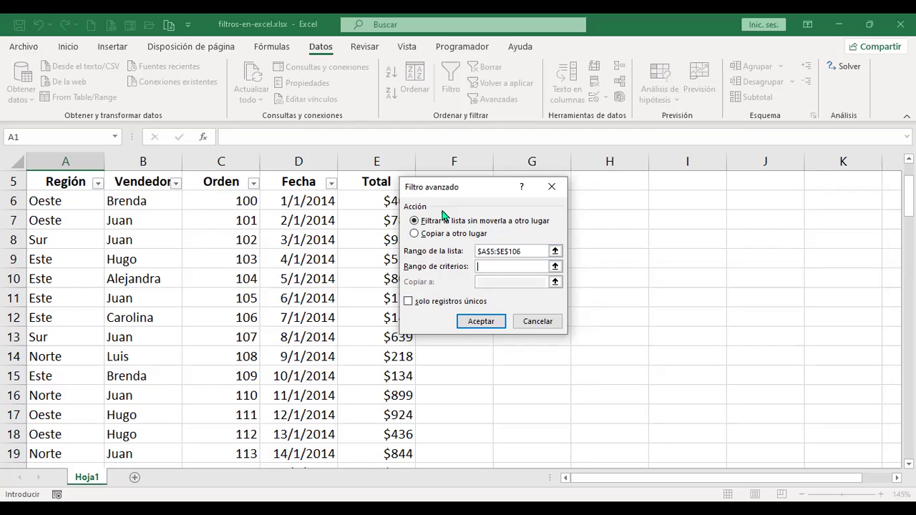
click(415, 234)
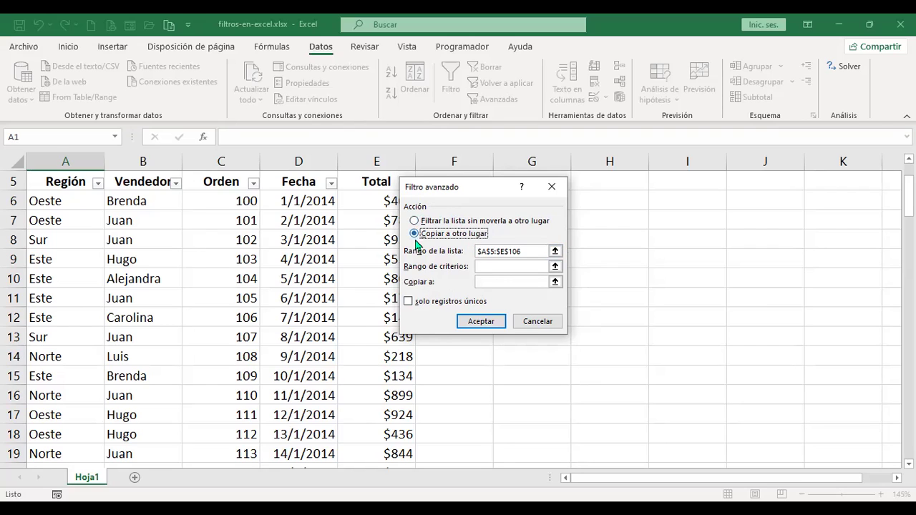
click(516, 282)
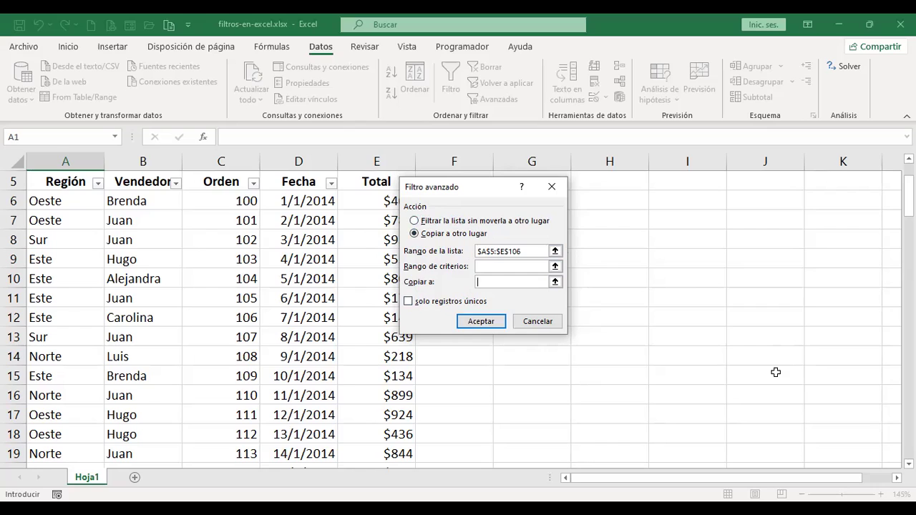
click(502, 266)
click(544, 323)
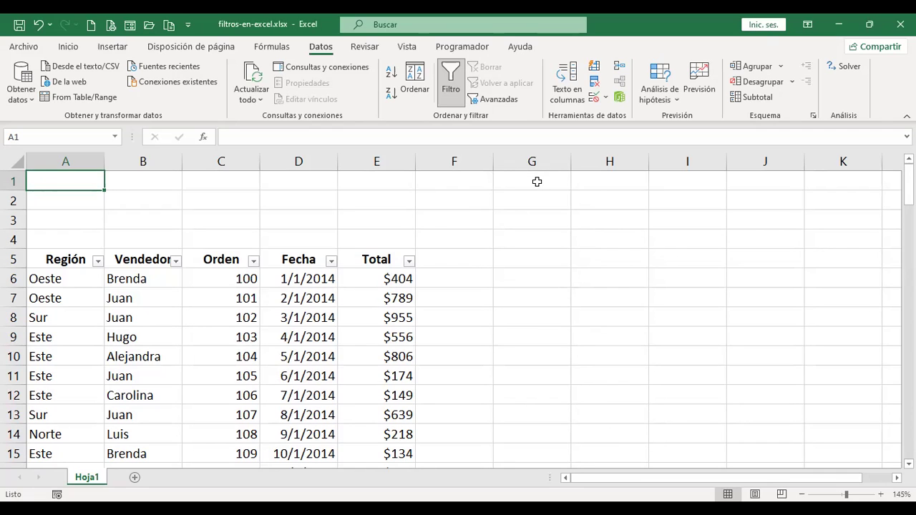
Step: Copy the Región header to cell F1 and the Total header to cell G1 for a criteria range
click(466, 180)
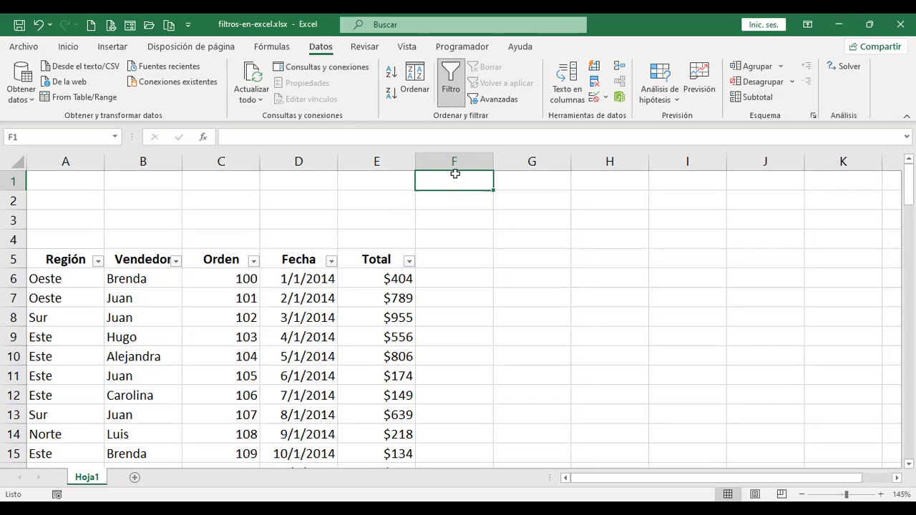
click(62, 260)
key(ctrl+c)
click(445, 183)
key(ctrl+v)
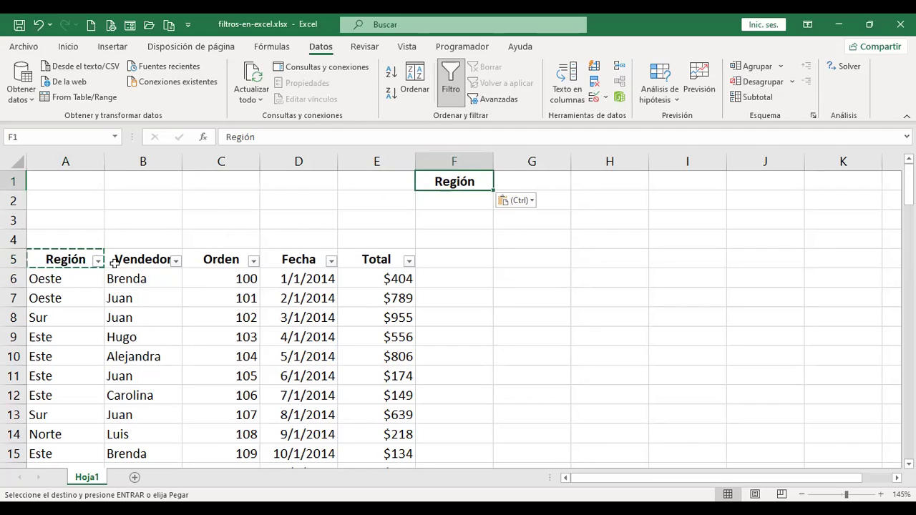
click(359, 257)
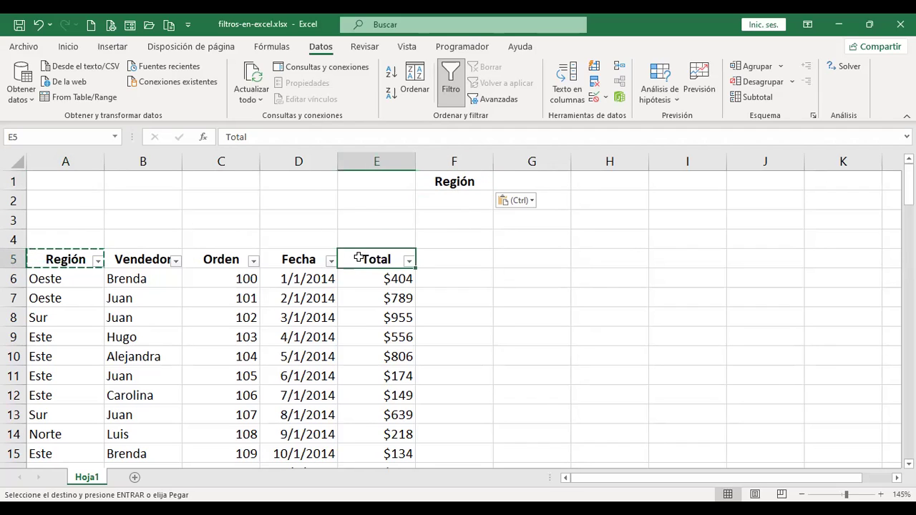
key(ctrl+c)
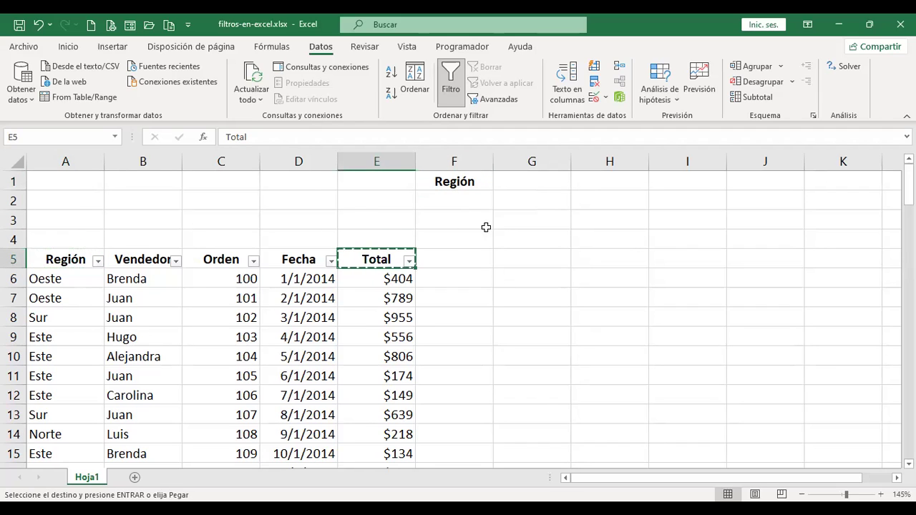
click(520, 183)
key(ctrl+v)
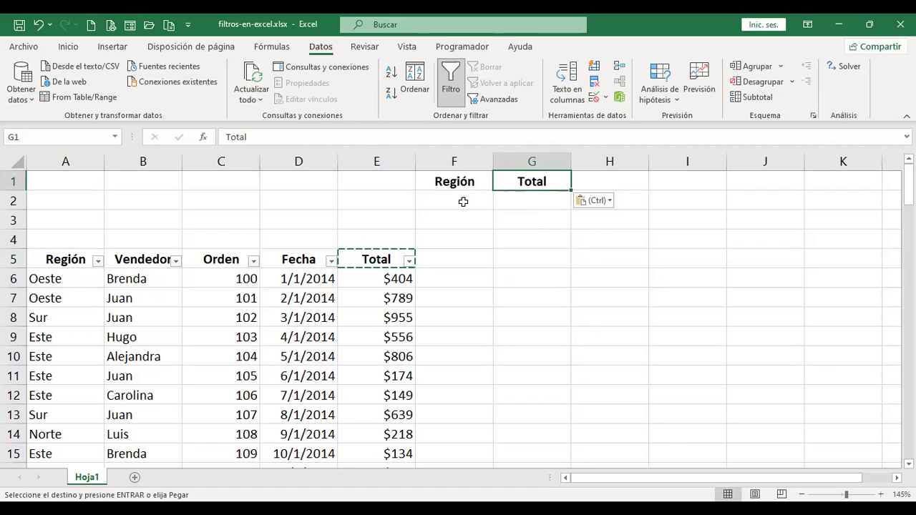
Step: Move the copied Región and Total headers one column over to G1:H1
drag(464, 182, 508, 184)
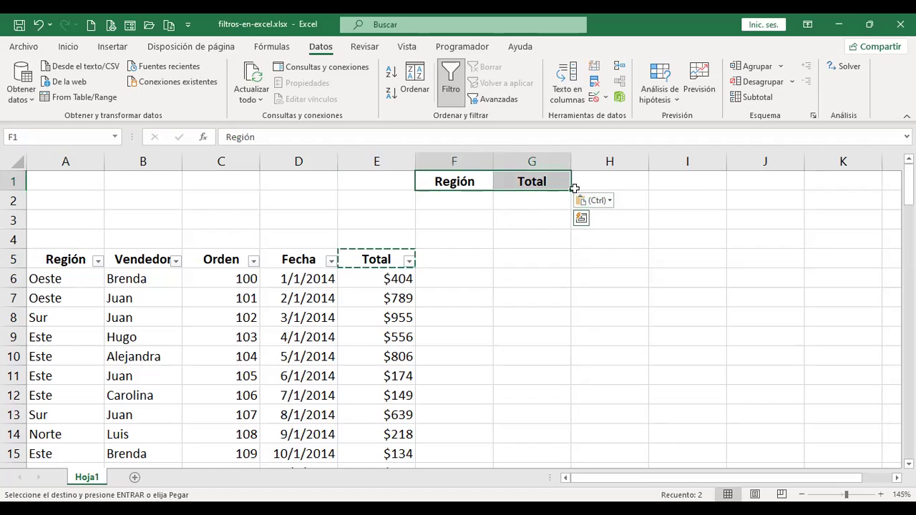
click(516, 174)
drag(489, 179, 583, 179)
Step: Enter the filter criteria Este under Región in G2 and >600 under Total in H2
click(559, 202)
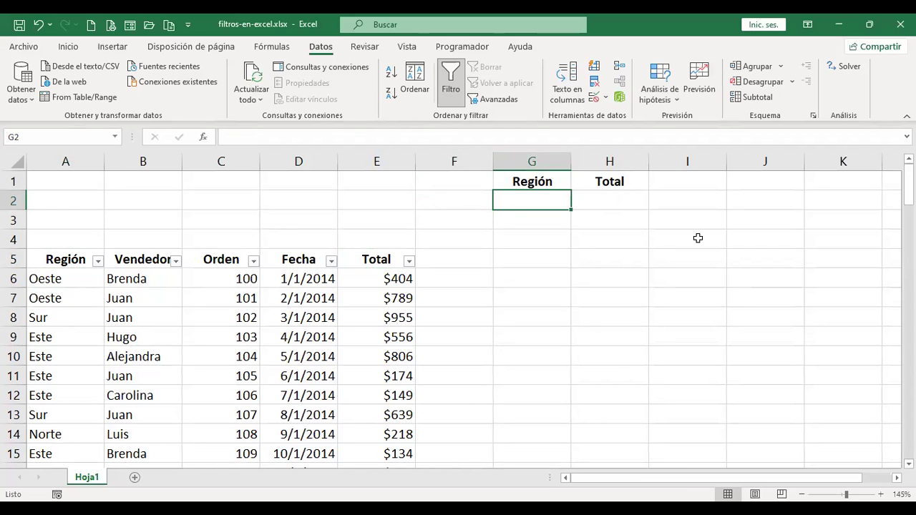
text(Este)
key(Return)
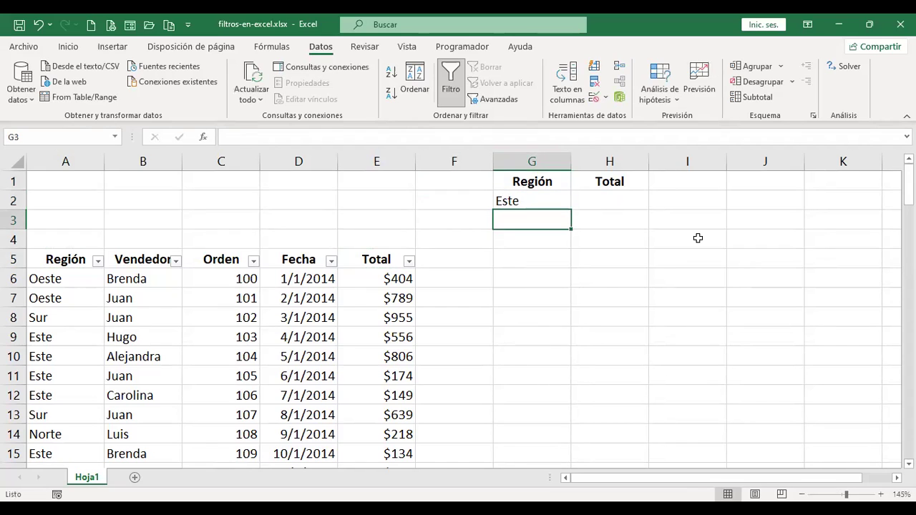
click(620, 196)
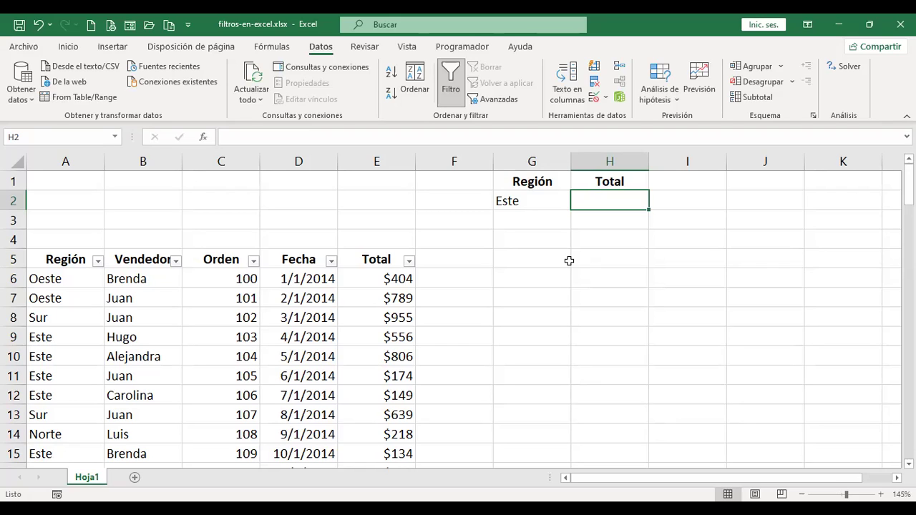
text(>600)
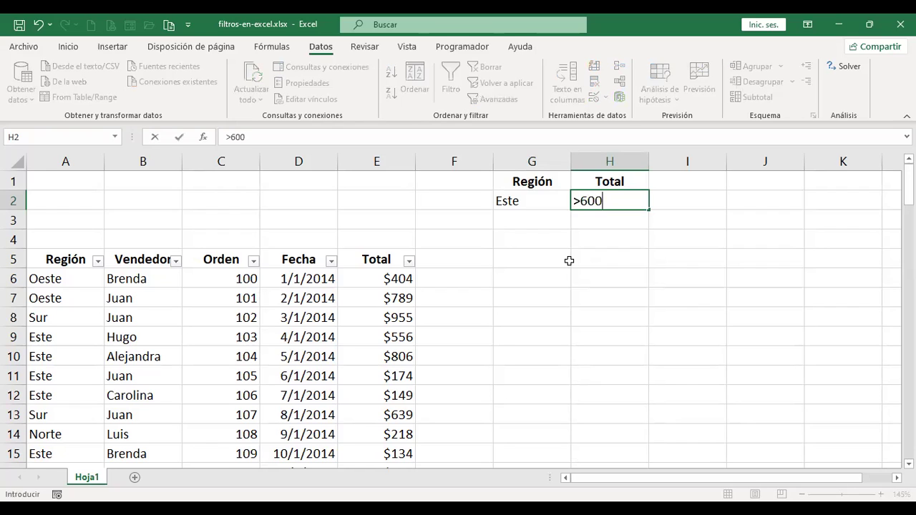
key(Return)
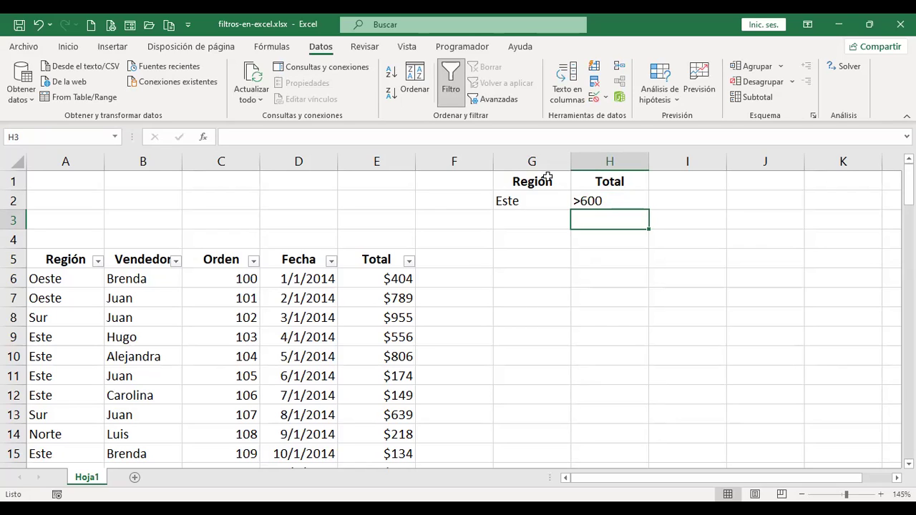
Step: Filter the sales list A5:E106 in place with an advanced filter, using G1:H2 as the criteria range
click(500, 100)
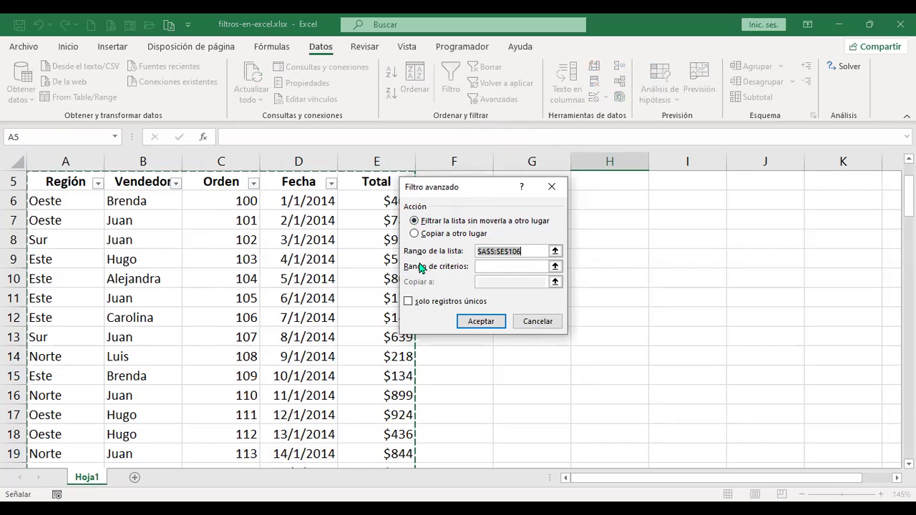
click(530, 265)
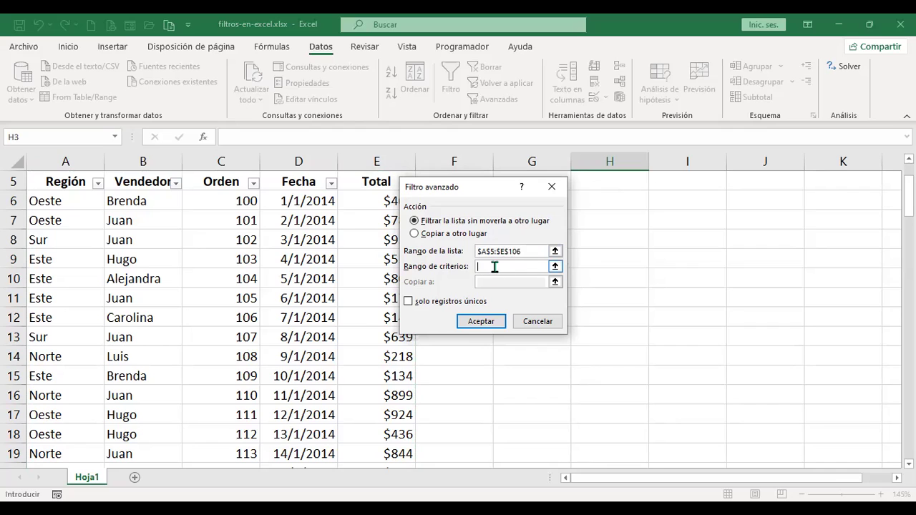
scroll(703, 272, up, 2)
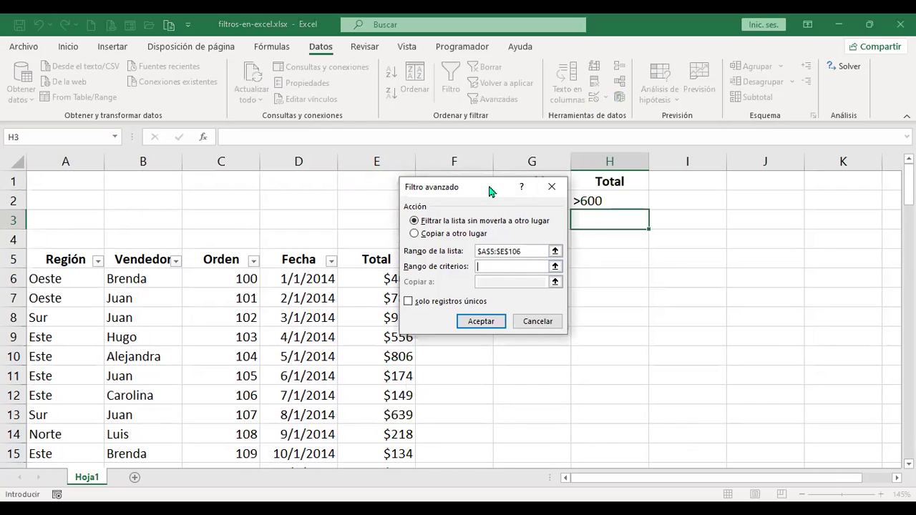
click(521, 176)
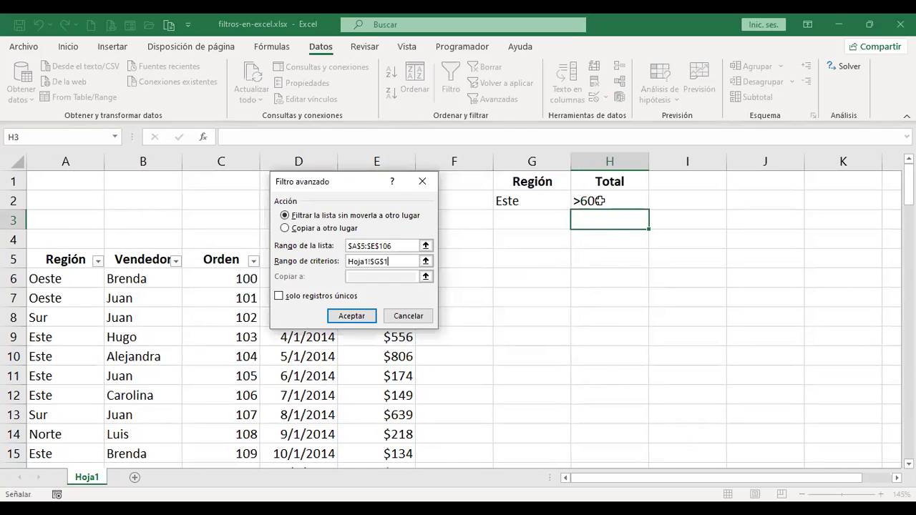
drag(598, 201, 600, 202)
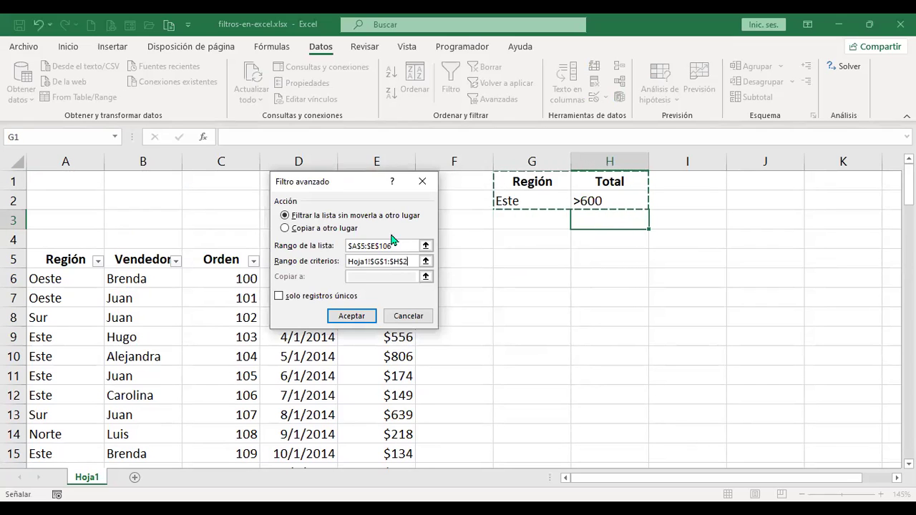
click(357, 317)
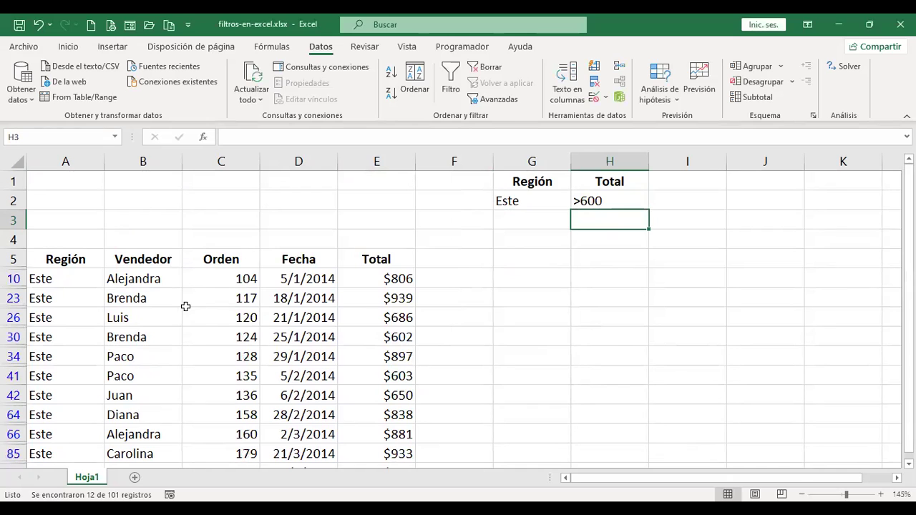
Step: Check the Región and Total columns of the filtered rows against the criteria in G2:H2
scroll(90, 292, down, 2)
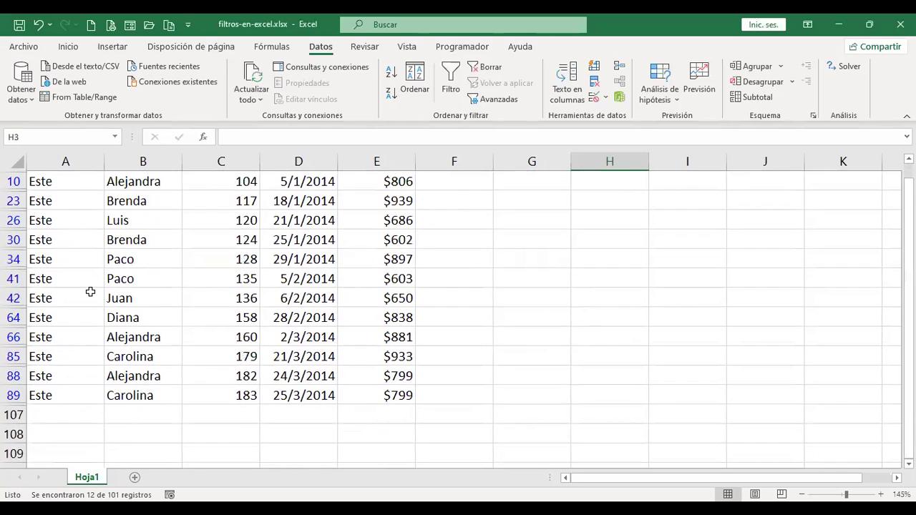
scroll(90, 292, up, 1)
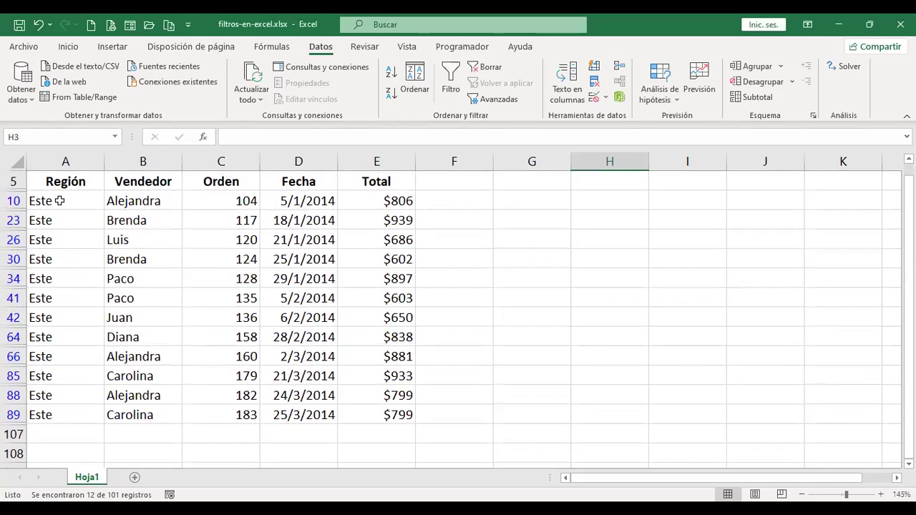
scroll(615, 214, up, 1)
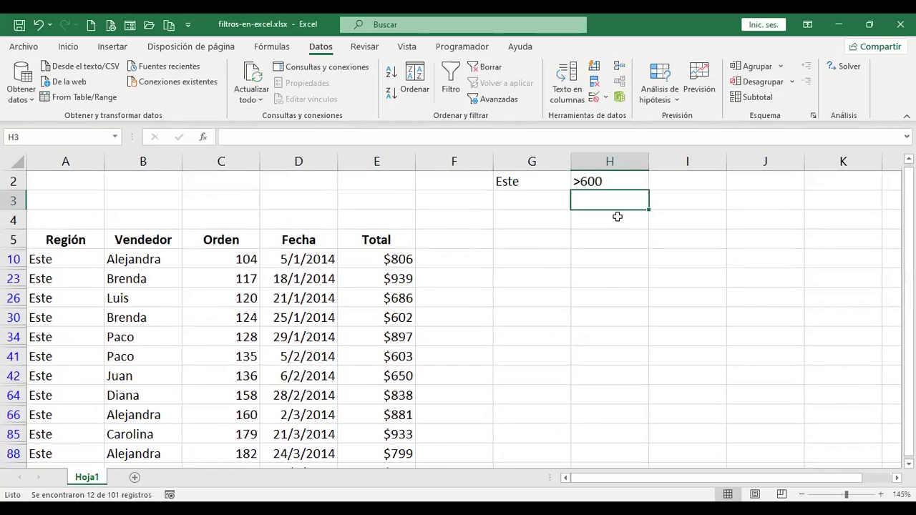
scroll(614, 216, up, 1)
scroll(546, 257, down, 3)
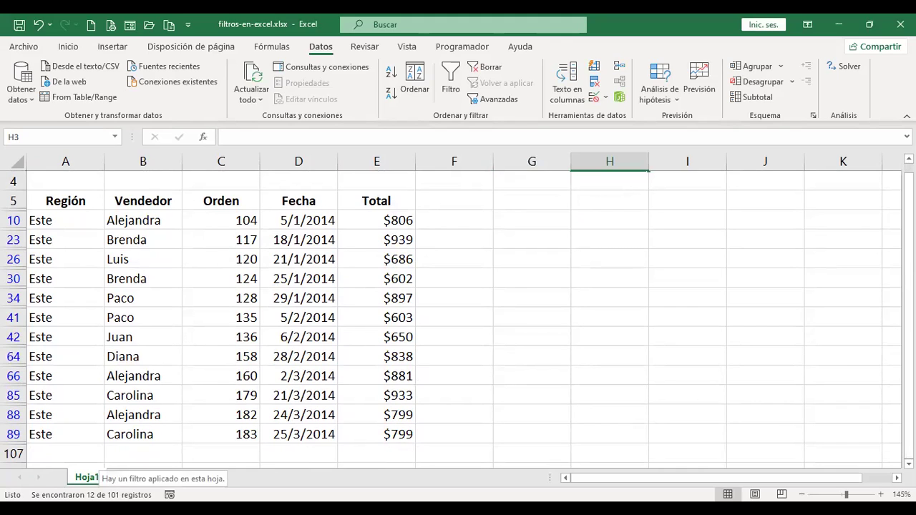
scroll(279, 356, up, 1)
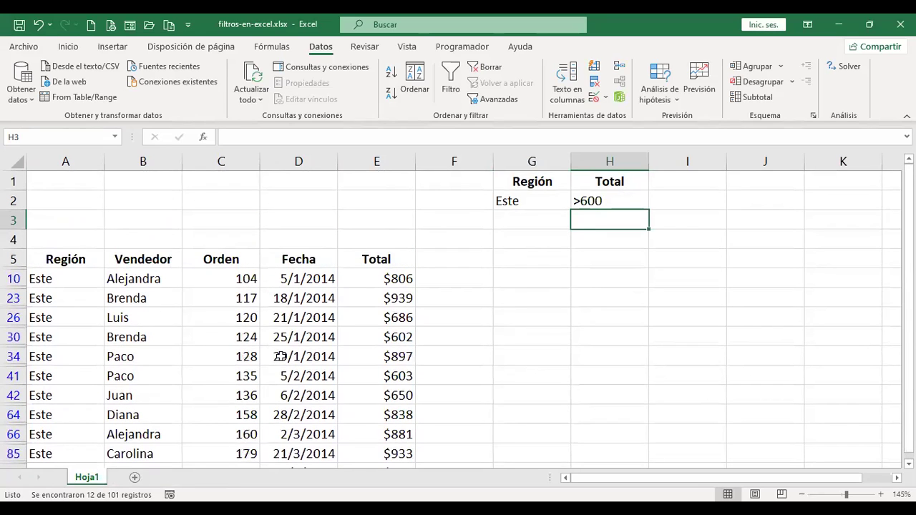
click(315, 313)
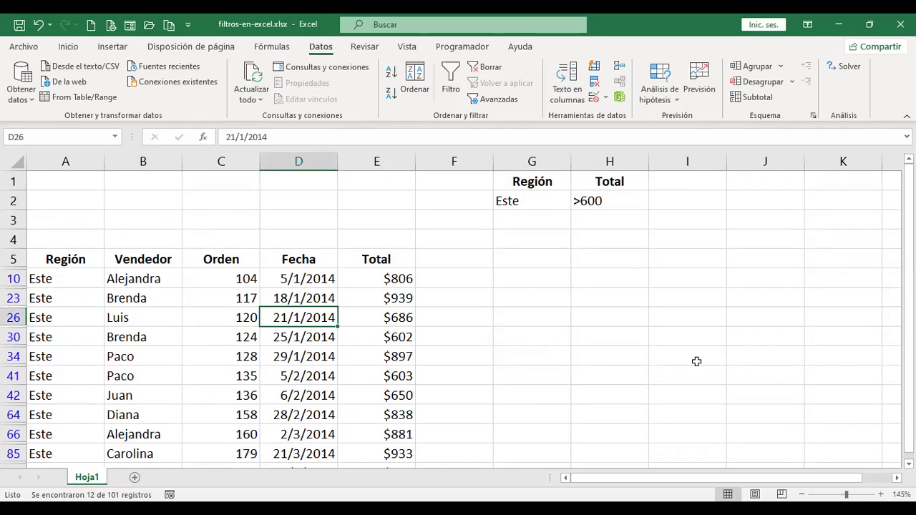
Step: Undo the advanced filter on the sales table and return to cell A1
key(ctrl+shift+l)
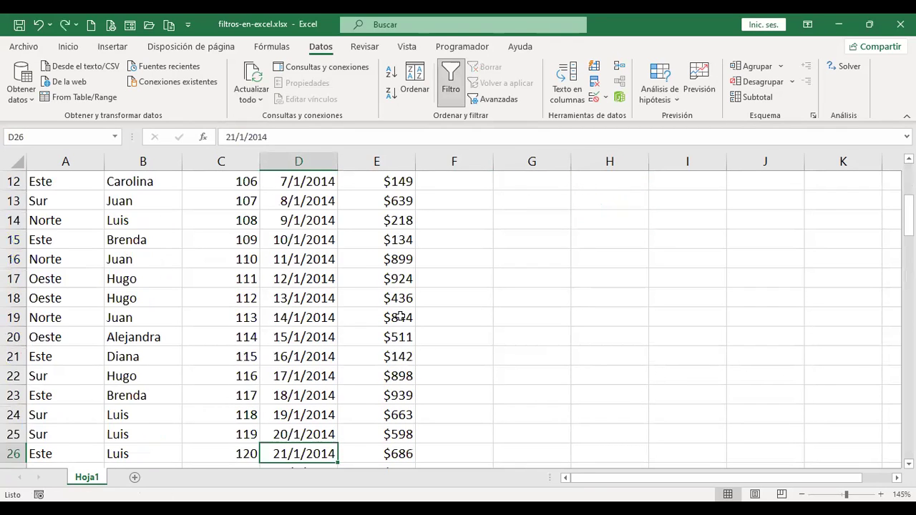
scroll(400, 317, up, 2)
key(ctrl+Home)
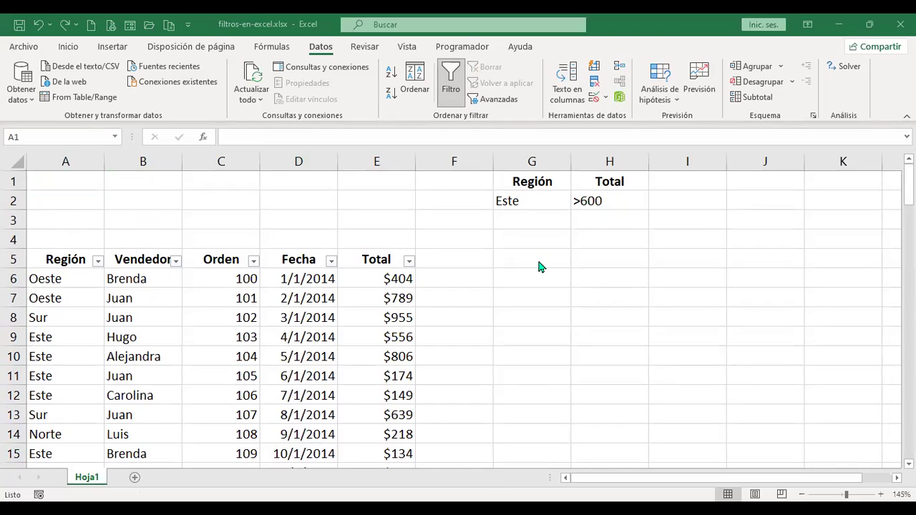
Step: Change the Región criterion in G2 to Norte
drag(544, 183, 627, 206)
click(694, 204)
click(547, 201)
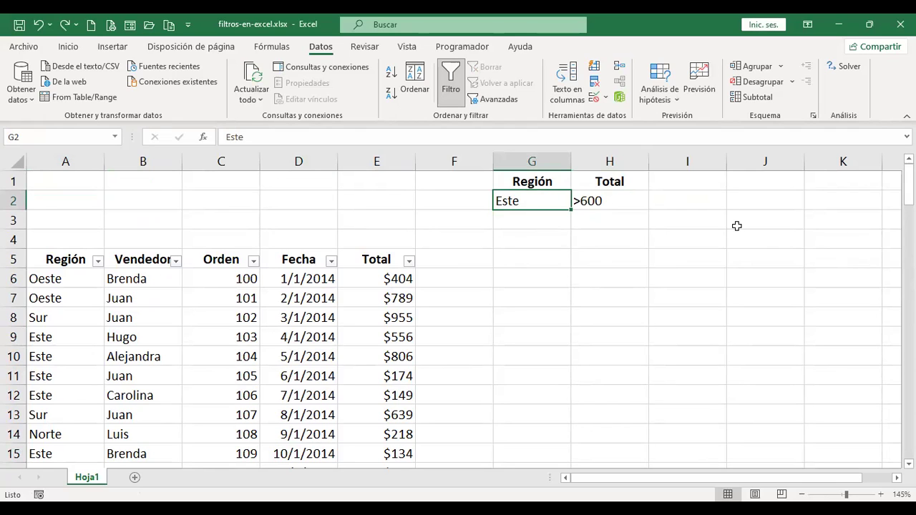
text(Norte)
key(Return)
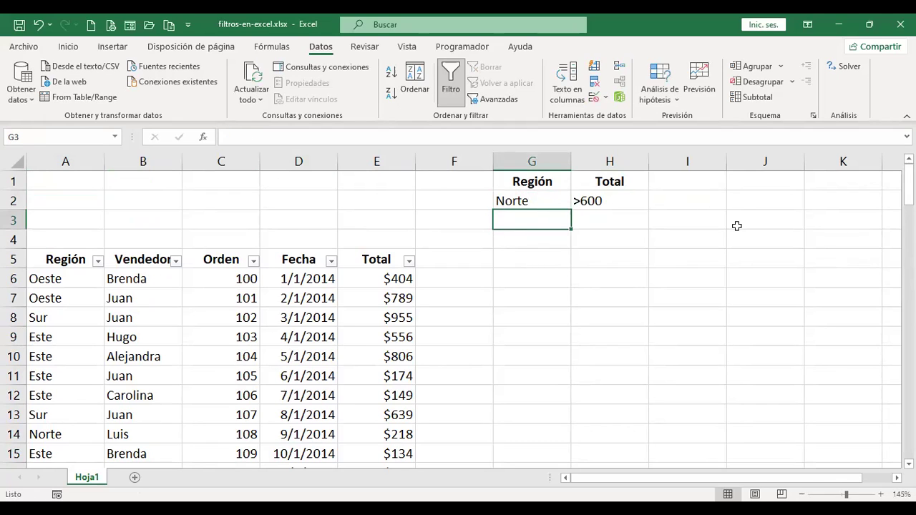
Step: Change the Total criterion in H2 to >700
key(Up)
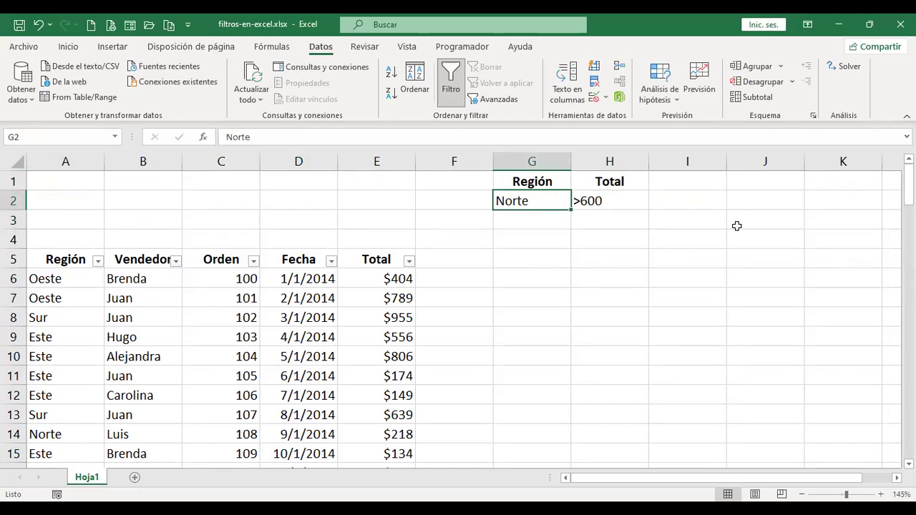
key(Right)
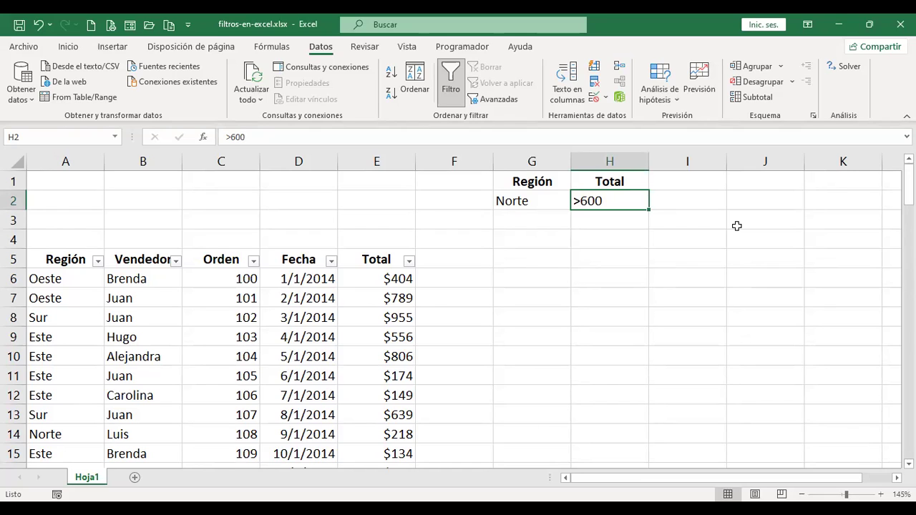
key(F2)
key(Left)
key(Left)
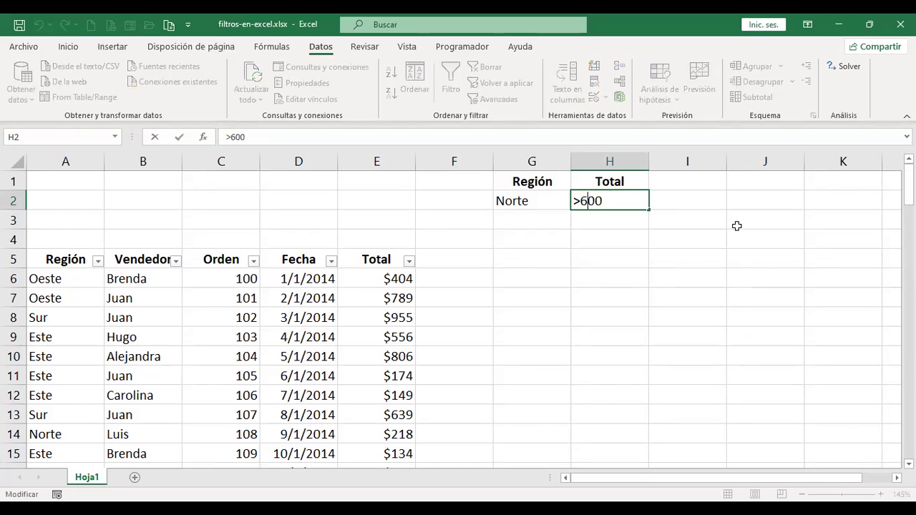
key(BackSpace)
text(7)
key(Return)
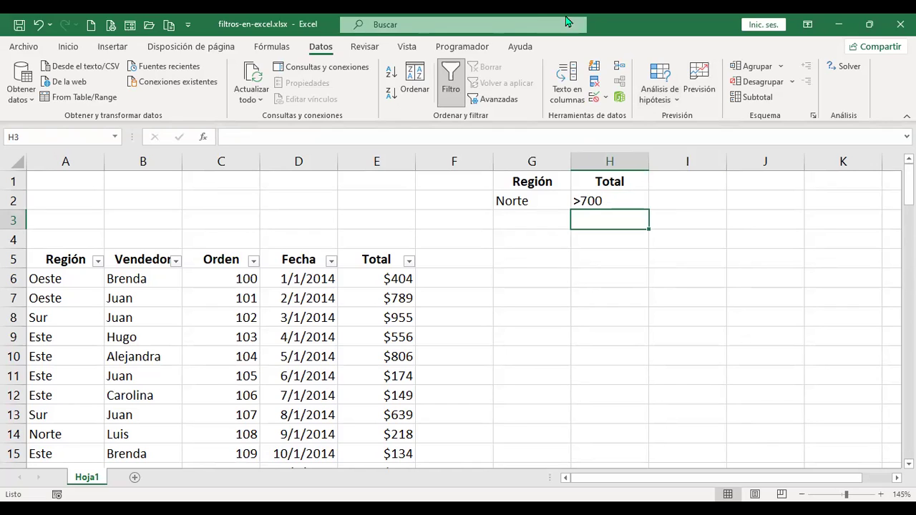
Step: Apply an in-place advanced filter to A5:E106 with criteria range G1:H2, and undo that filter
click(499, 101)
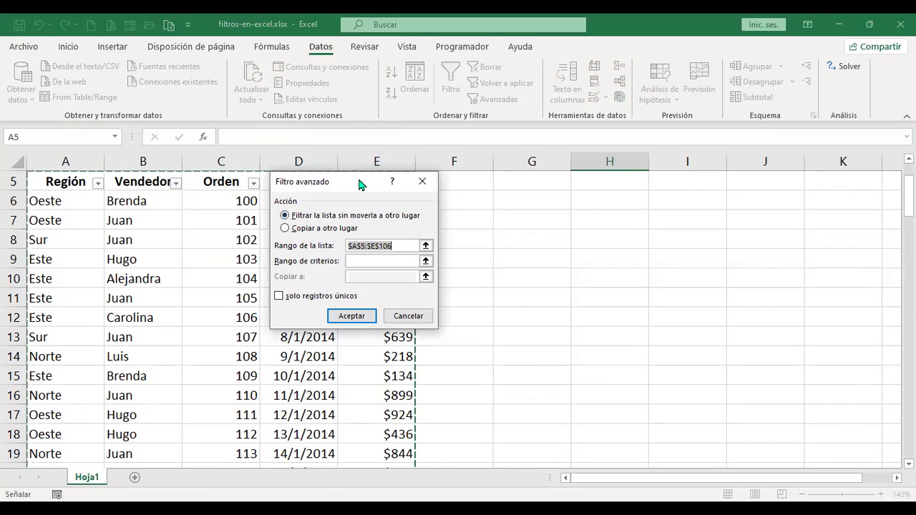
drag(427, 182, 498, 179)
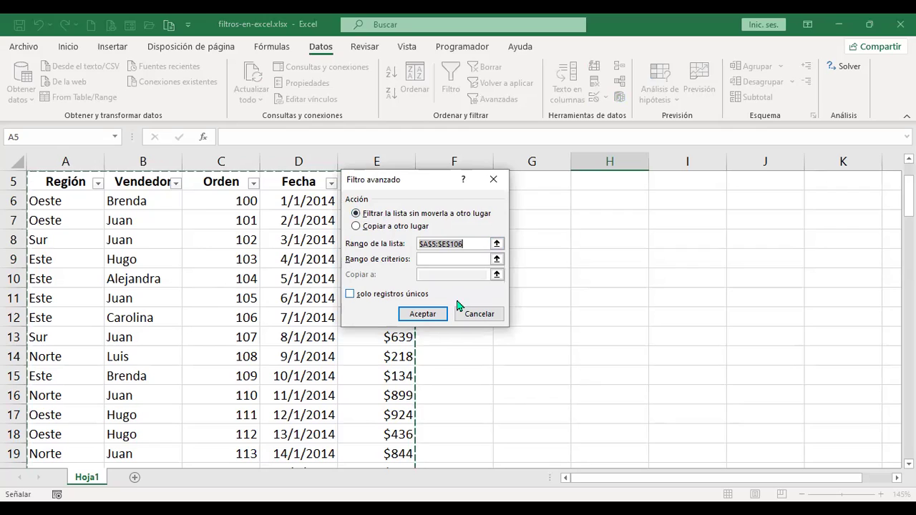
click(442, 260)
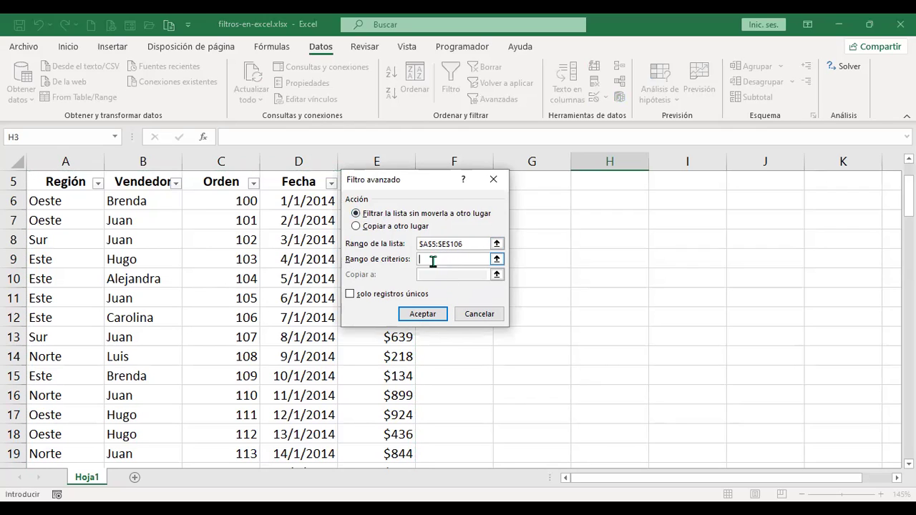
scroll(730, 280, up, 2)
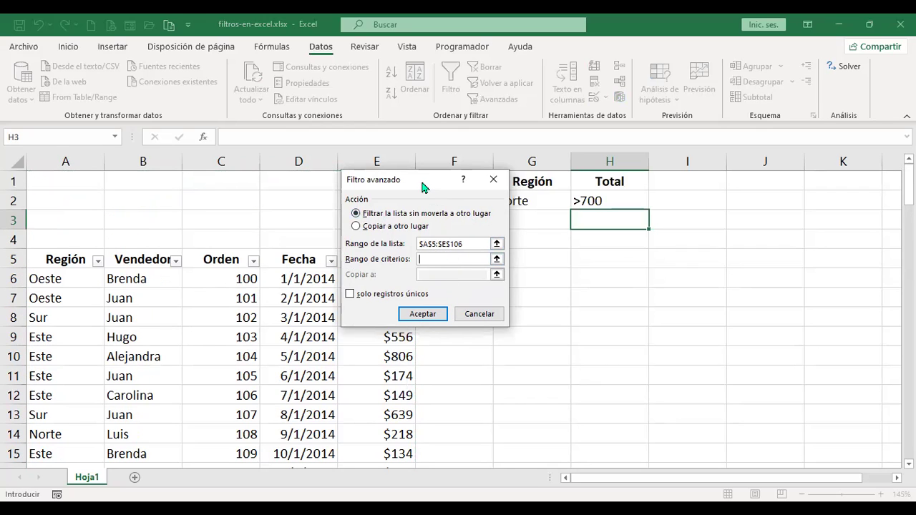
drag(419, 178, 368, 178)
click(528, 180)
drag(582, 206, 581, 207)
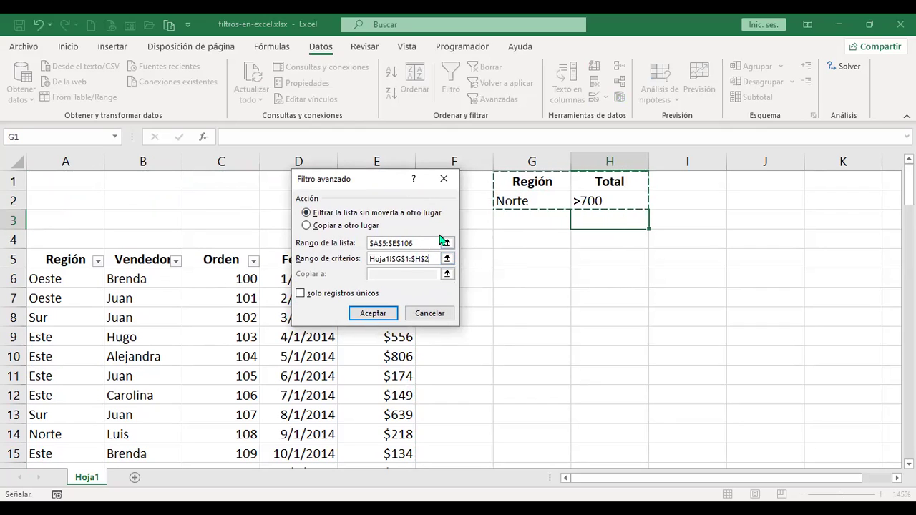
click(381, 318)
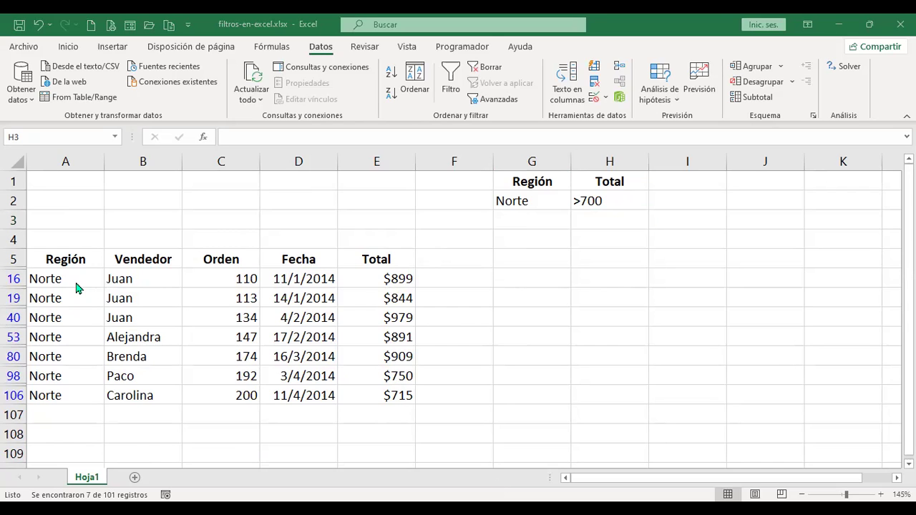
click(39, 26)
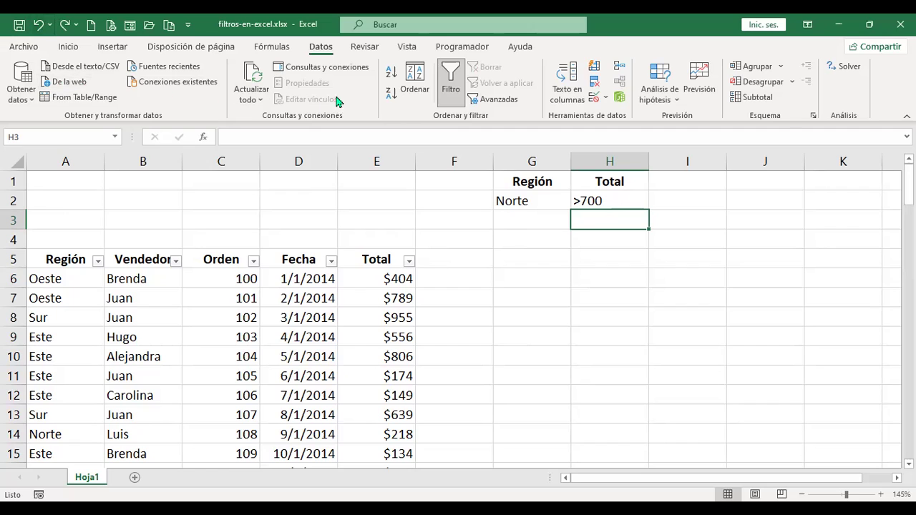
Step: Set up an advanced filter with Copiar a otro lugar, list range A5:E106 and criteria range G1:H2
click(510, 105)
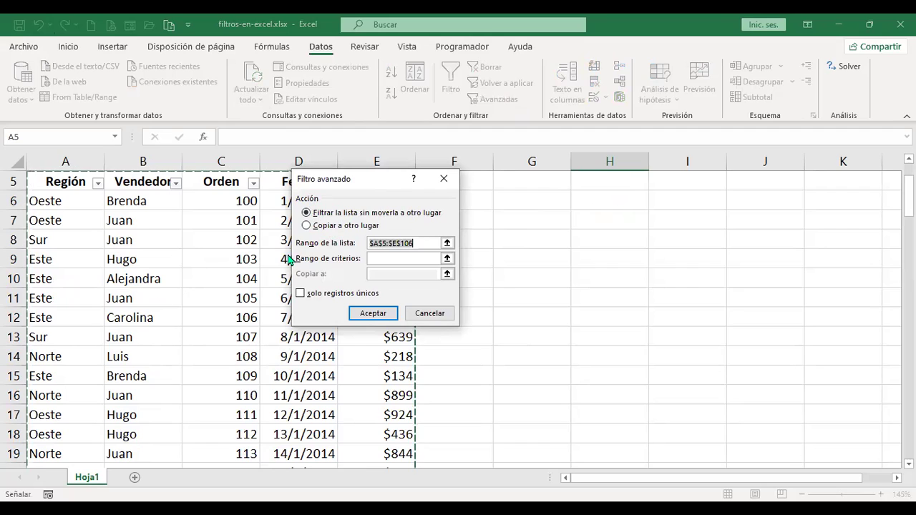
click(307, 226)
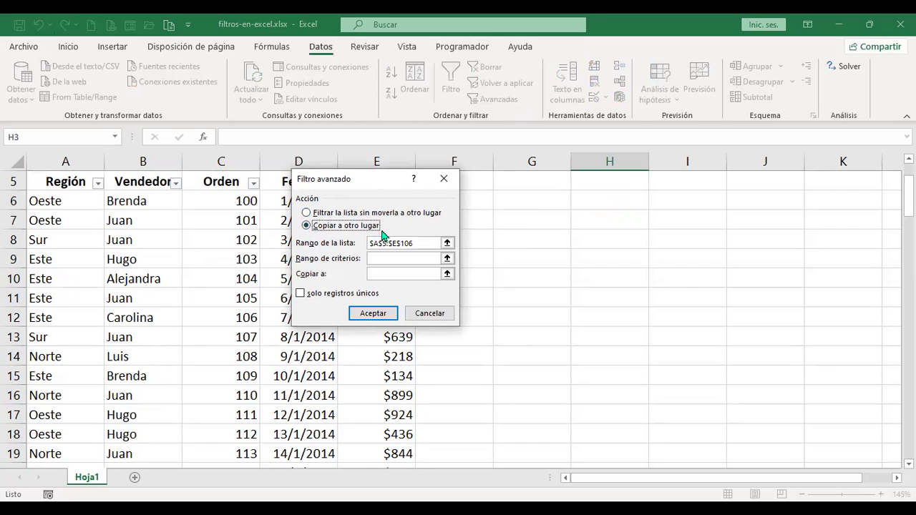
click(423, 243)
click(392, 258)
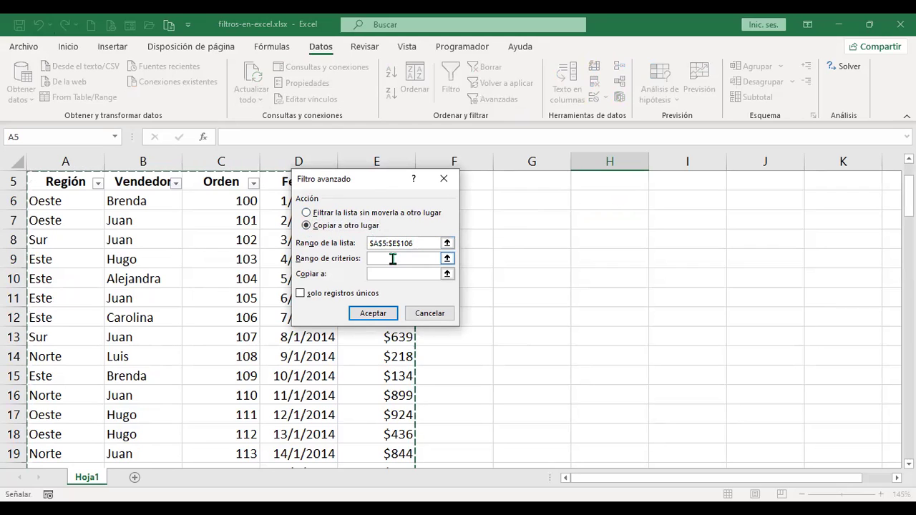
click(403, 243)
click(379, 259)
scroll(580, 276, up, 2)
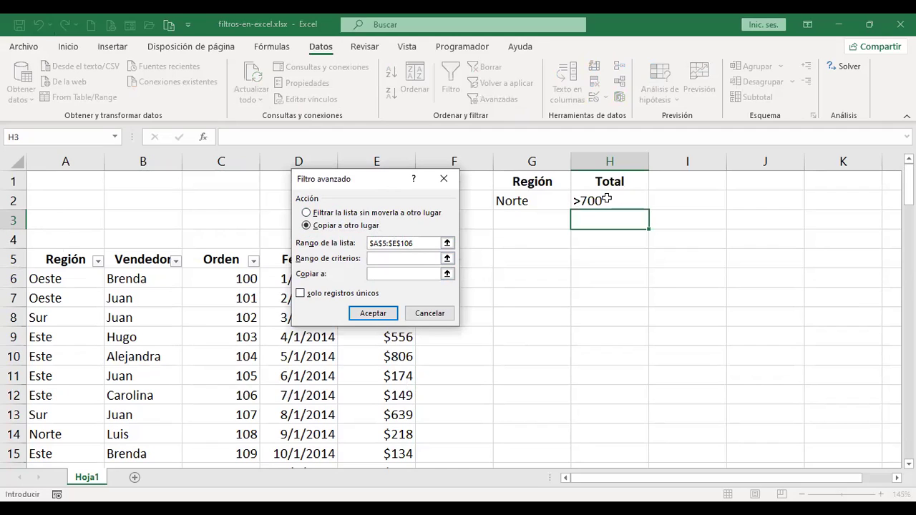
drag(532, 181, 609, 201)
Step: Set cell I5 as the Copiar a destination and run the advanced filter
click(375, 274)
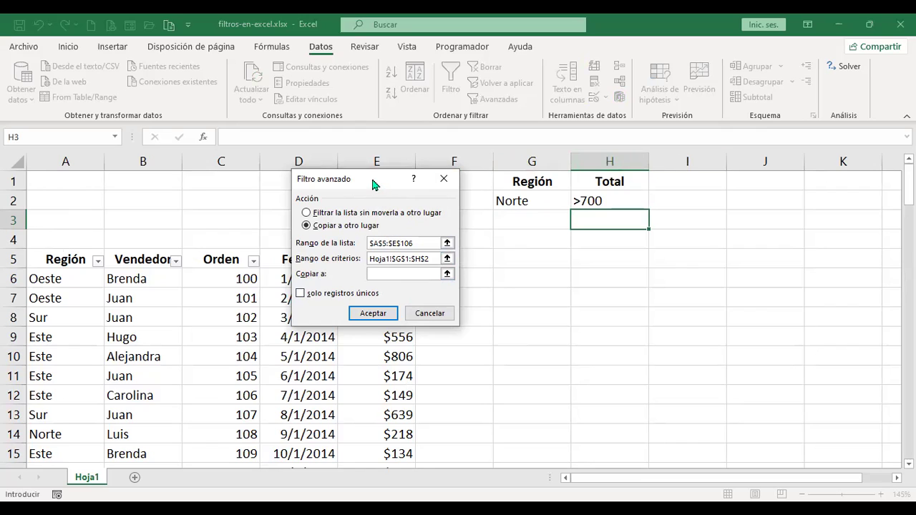
drag(365, 176, 277, 217)
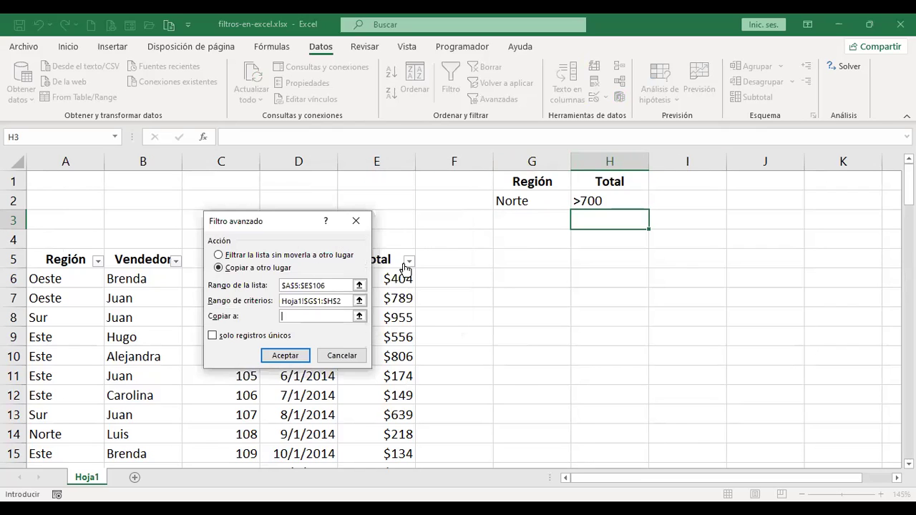
click(692, 258)
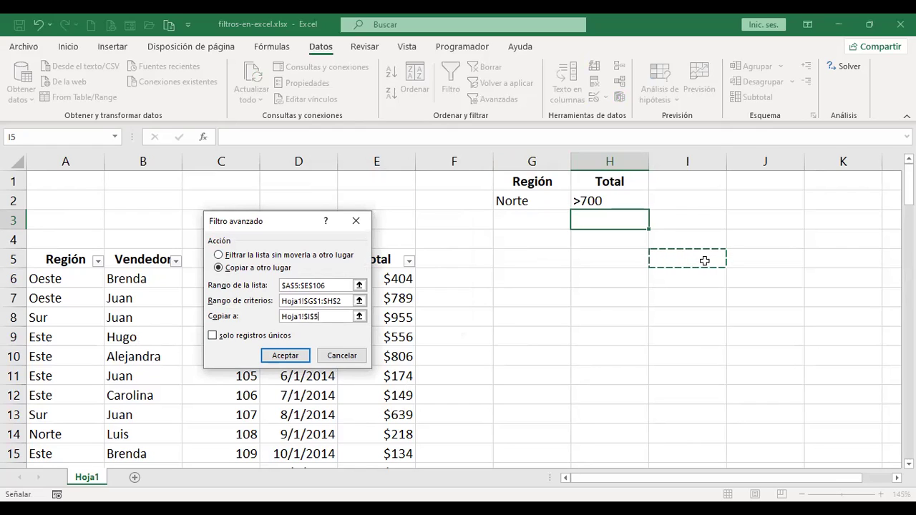
click(292, 357)
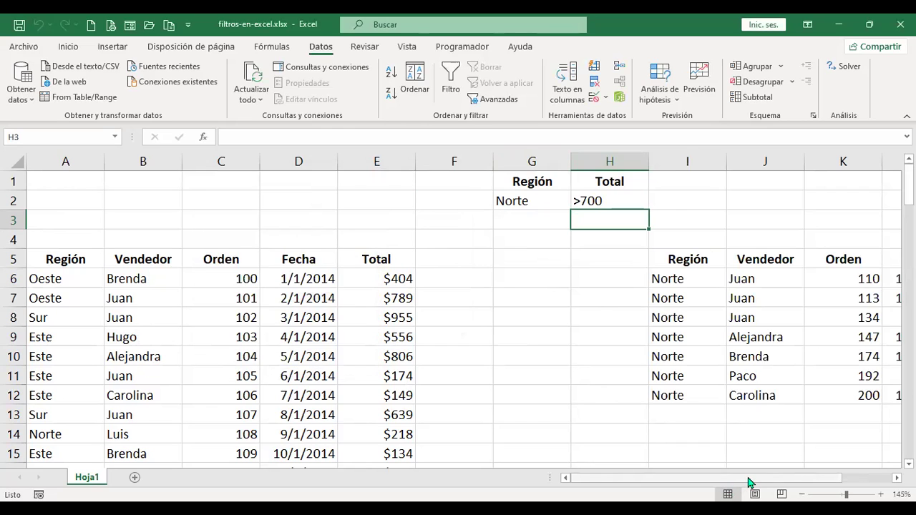
Step: Review the filtered copy of the sales data, and clear the whole copied table in I5:M12
drag(752, 486, 802, 483)
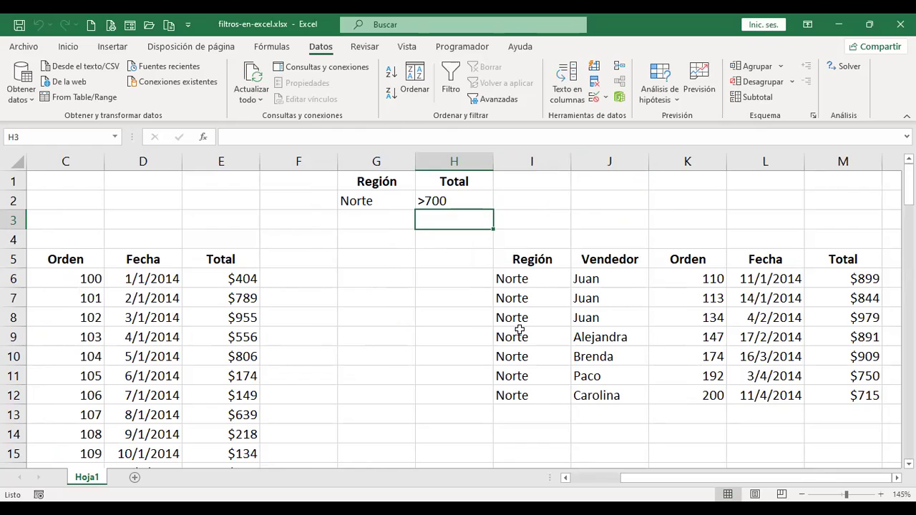
click(897, 478)
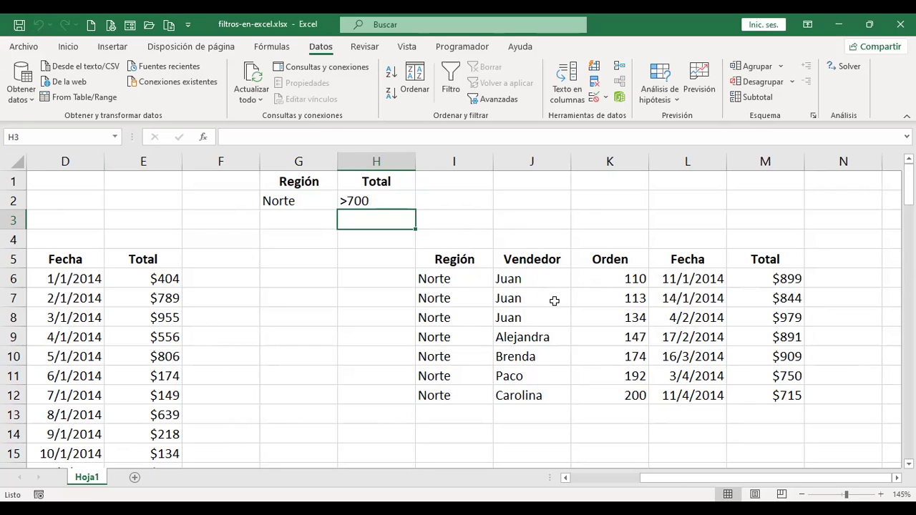
click(538, 240)
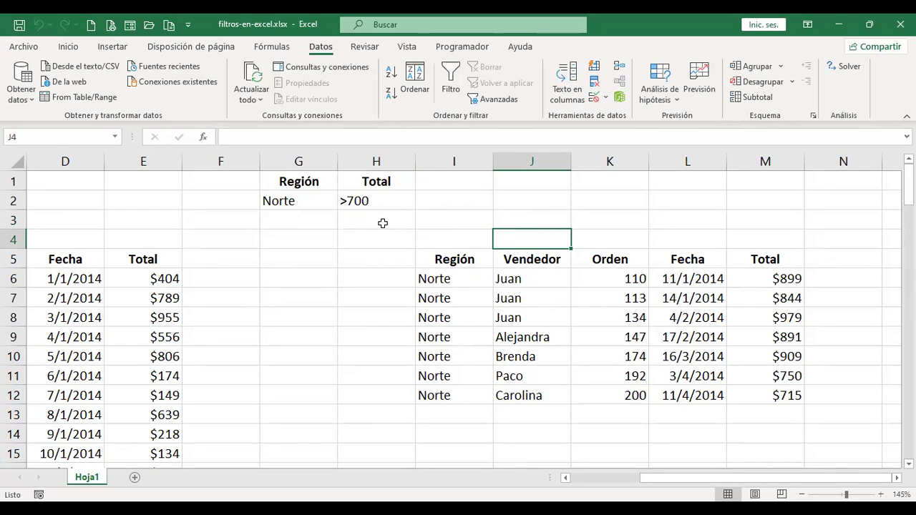
click(461, 295)
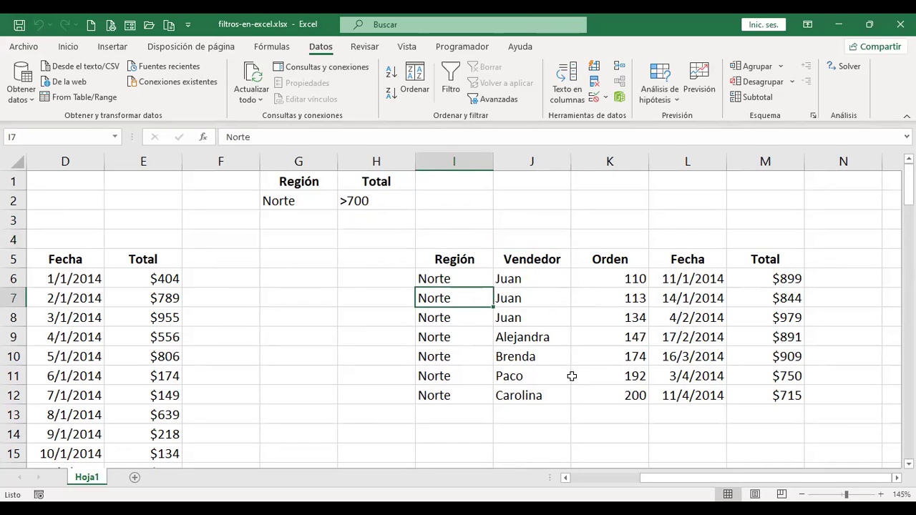
key(ctrl+a)
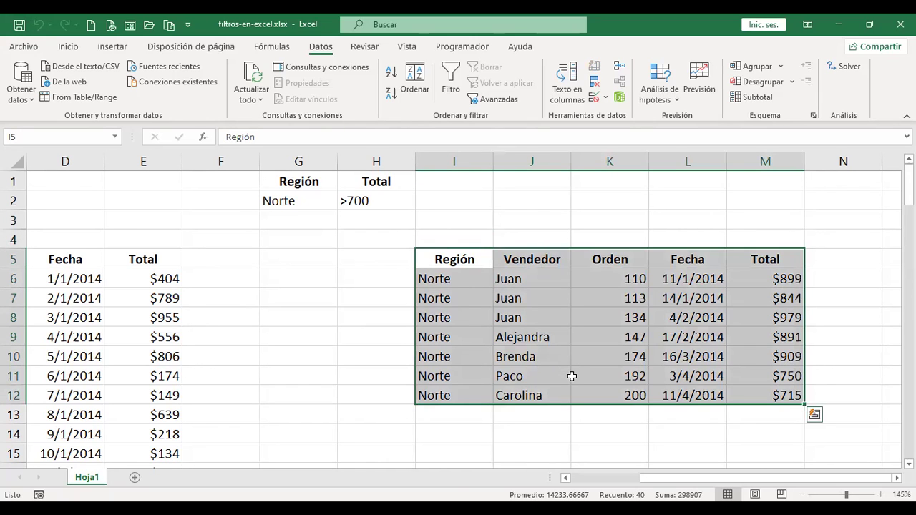
key(Delete)
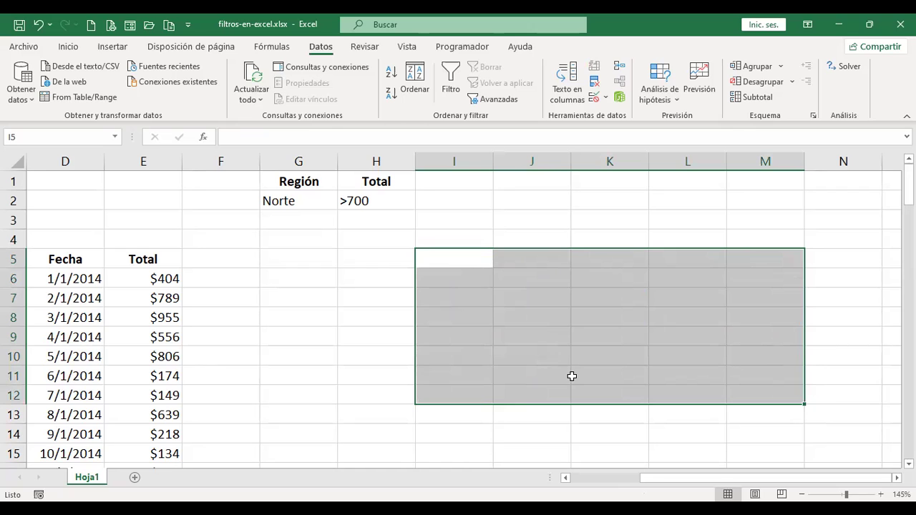
Step: Move the Total header and its >700 criterion from H1:H2 to I1:I2, and select the emptied cell H1
key(ctrl+Home)
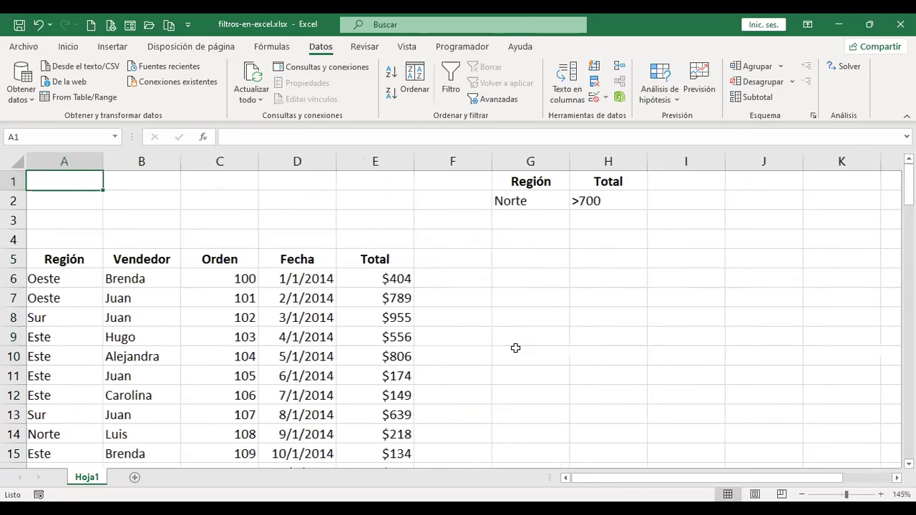
click(537, 216)
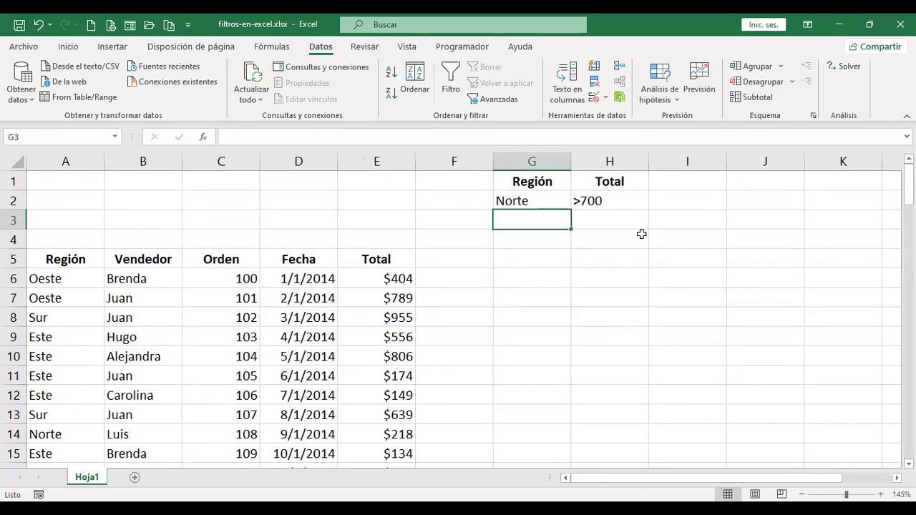
click(614, 182)
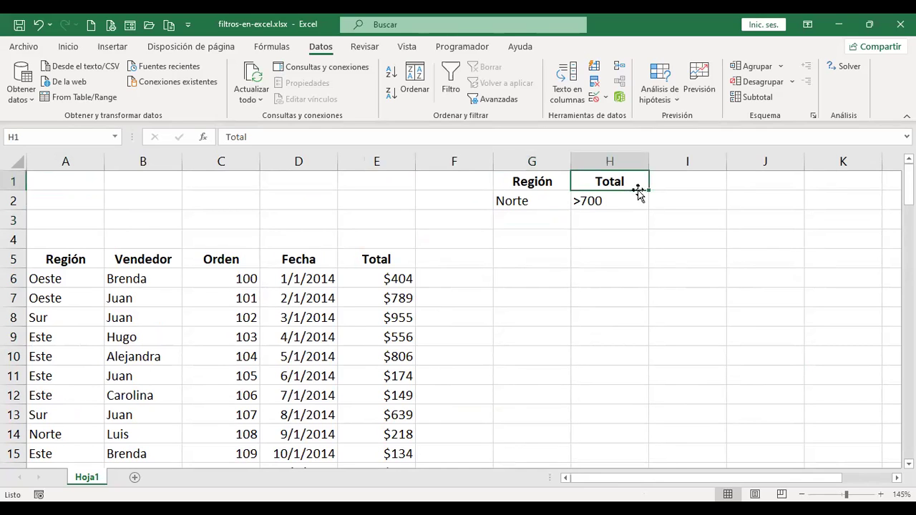
mouse_move(718, 192)
mouse_down()
mouse_move(723, 205)
mouse_move(719, 192)
mouse_up()
click(613, 201)
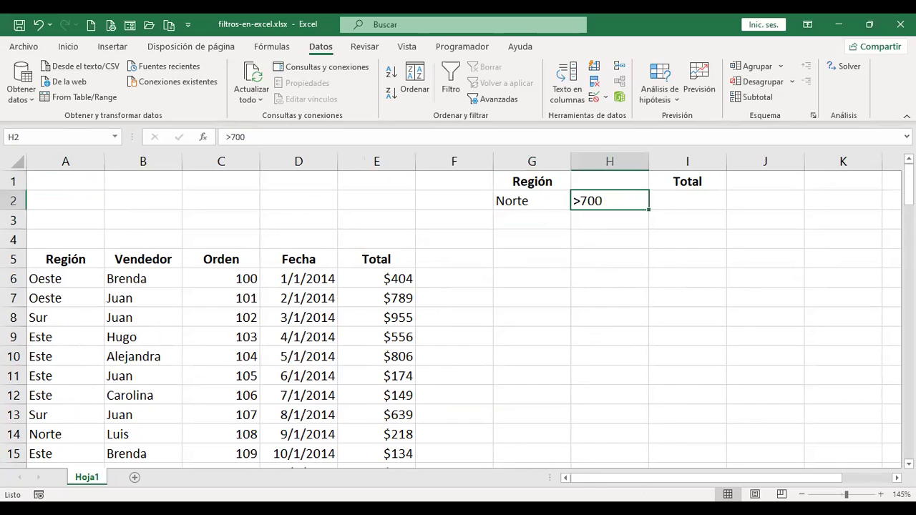
drag(610, 210, 687, 210)
click(610, 201)
click(610, 182)
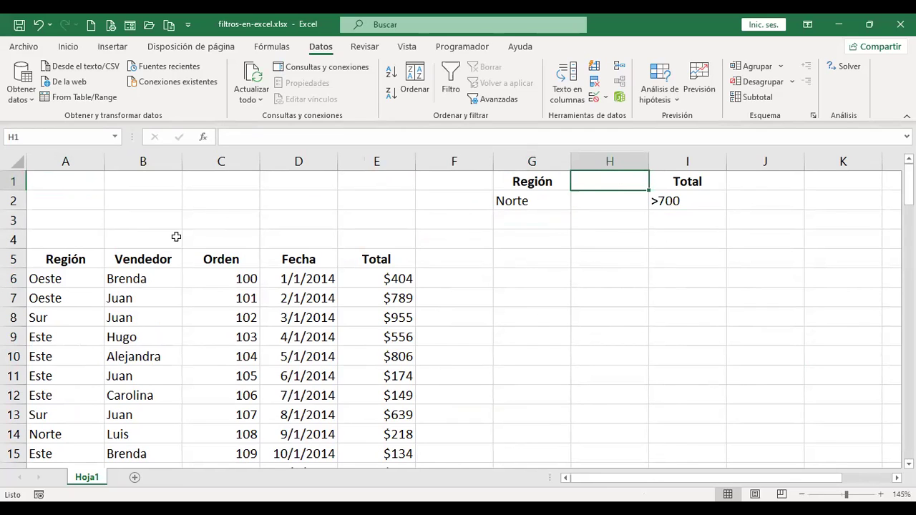
Step: Copy the Vendedor header from B5 into H1, between the Región and Total criteria headers
click(156, 258)
key(ctrl+c)
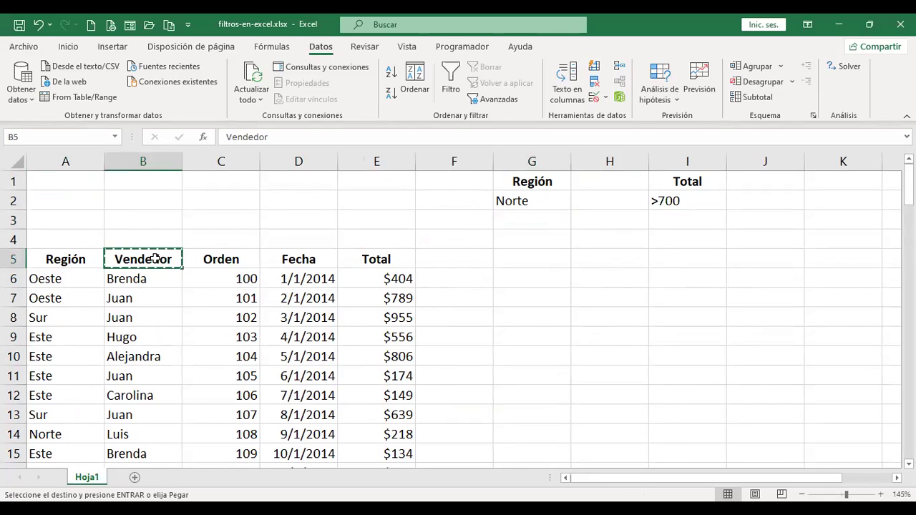
click(628, 181)
key(ctrl+v)
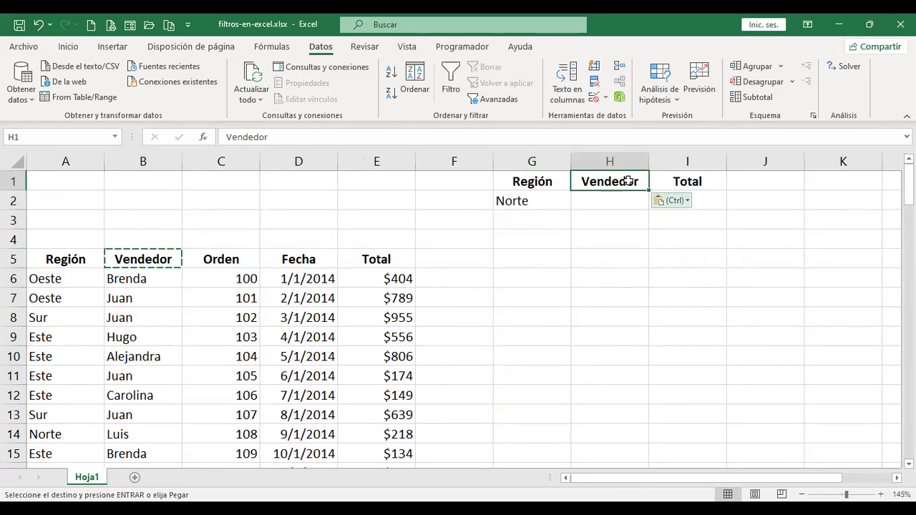
click(671, 201)
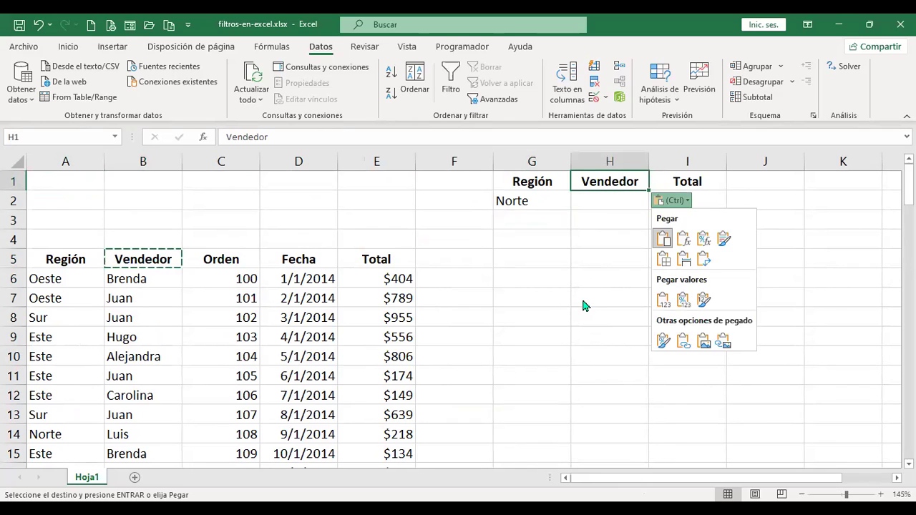
click(758, 237)
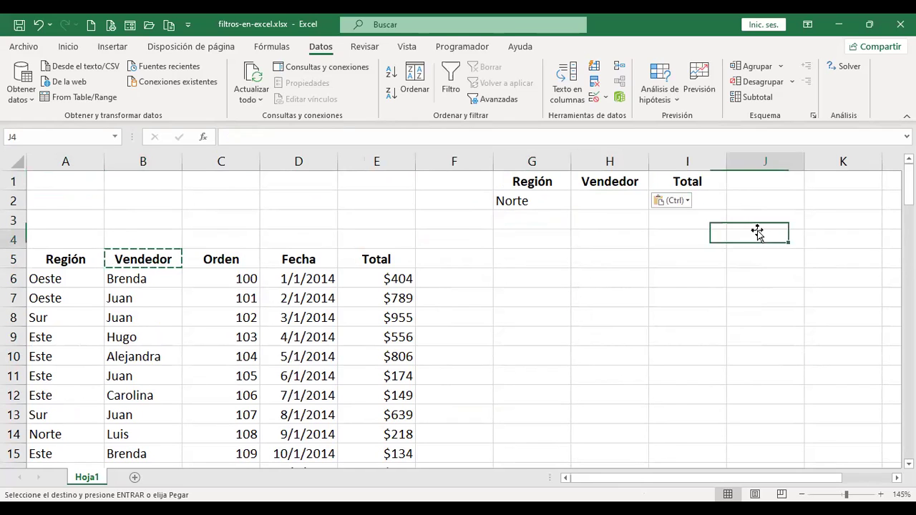
Step: Enter a salesperson's partial first name in H2 as the Vendedor criterion
click(720, 199)
click(603, 199)
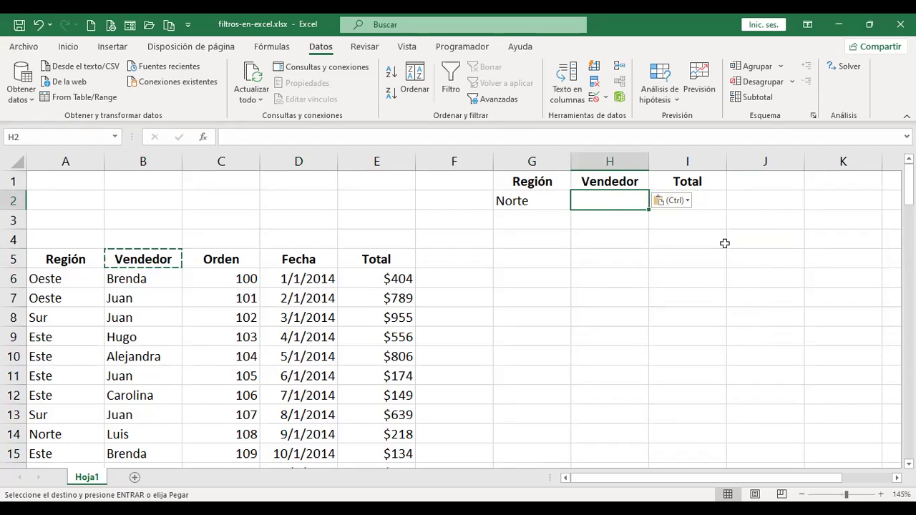
scroll(615, 301, down, 3)
text(Caroli)
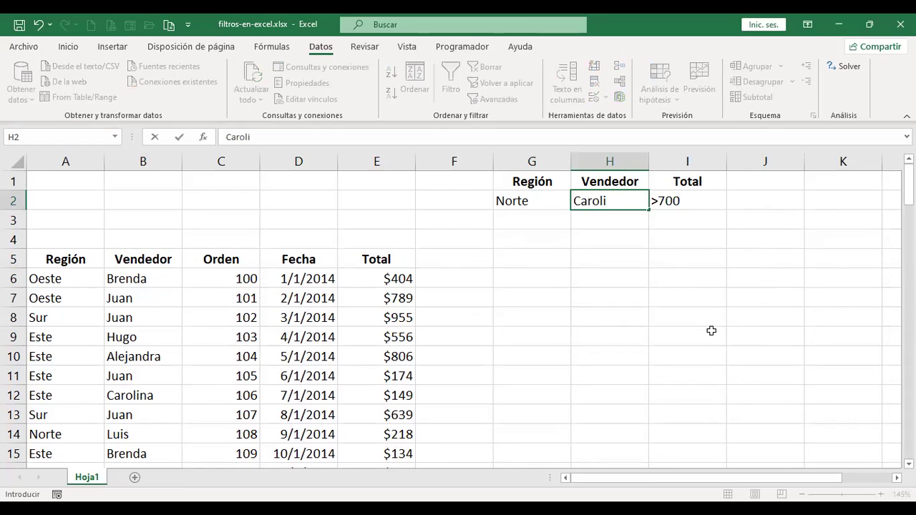
key(Return)
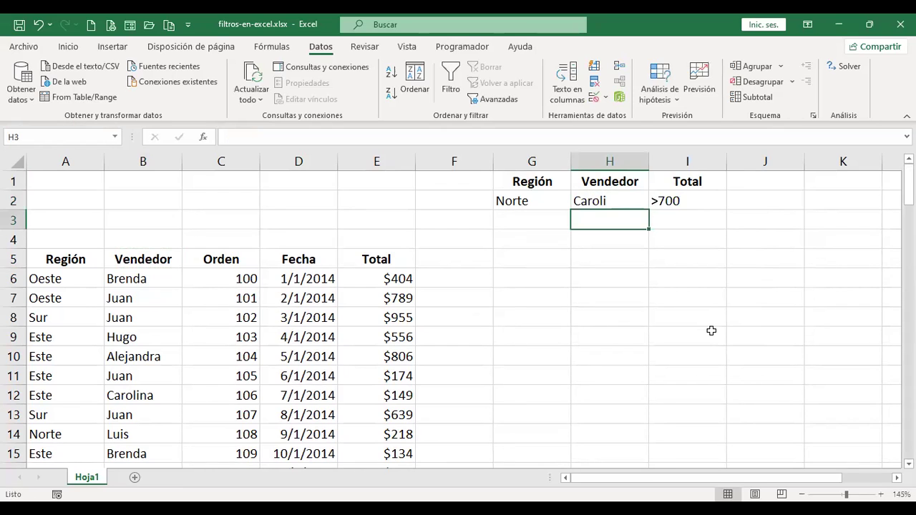
key(Up)
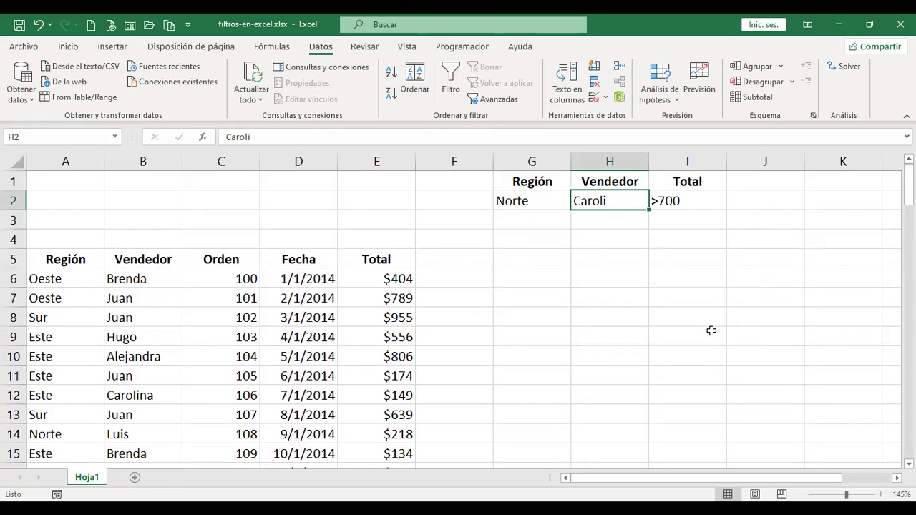
Step: Copy the Total header from I1 into J1 as a second Total criterion
click(691, 194)
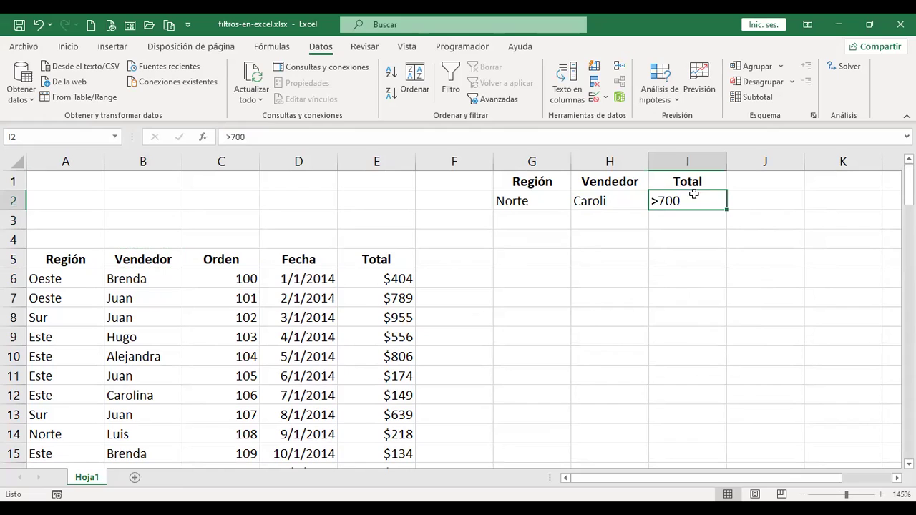
click(704, 182)
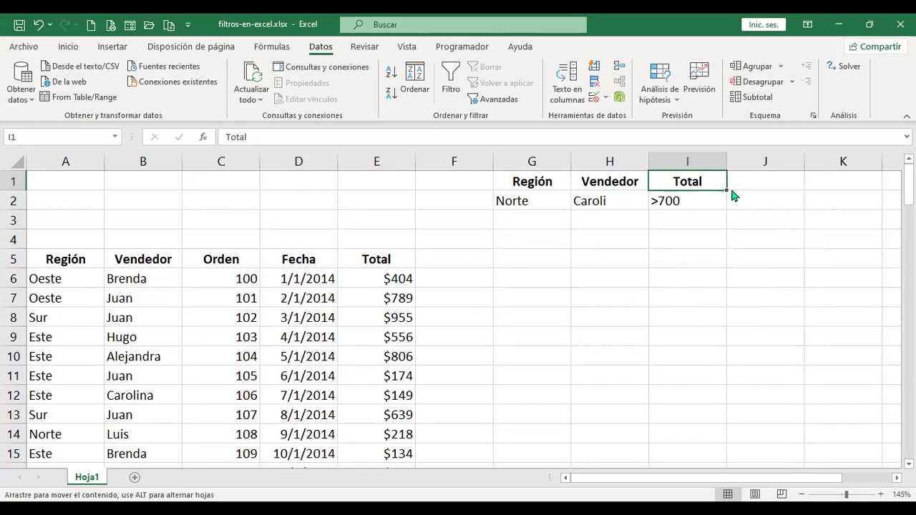
drag(765, 188, 771, 184)
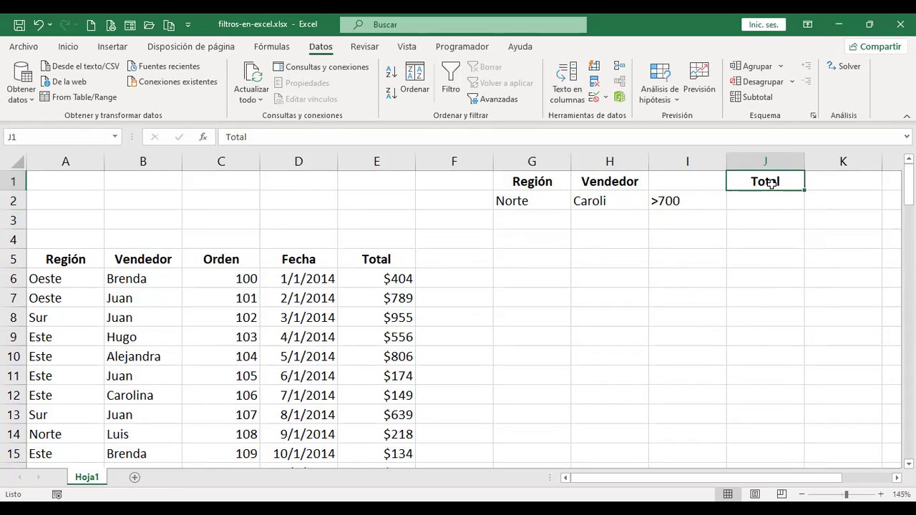
key(ctrl+z)
key(ctrl+c)
click(748, 183)
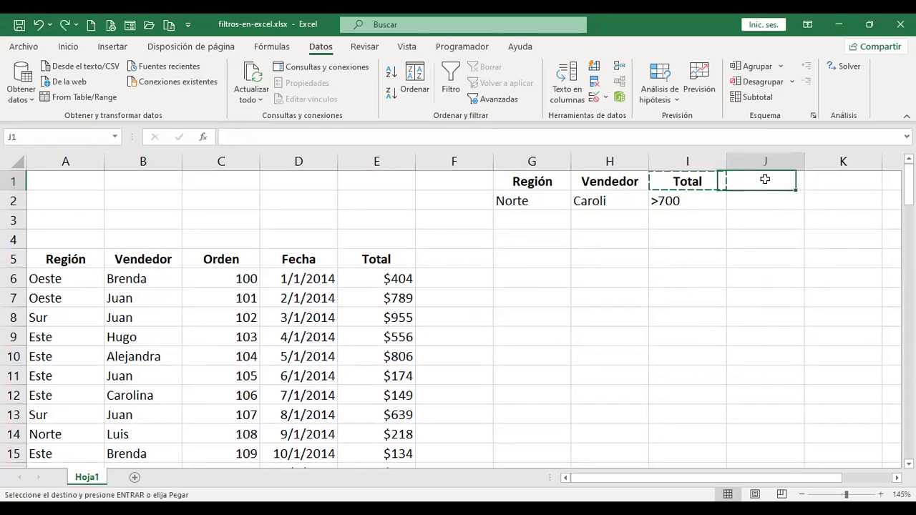
key(ctrl+v)
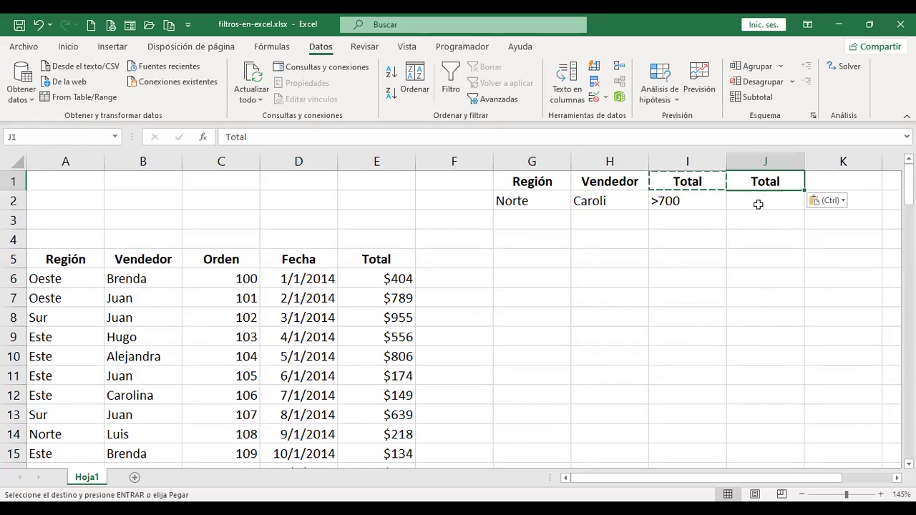
Step: Enter the criterion <200 in J2 under the second Total header
click(759, 204)
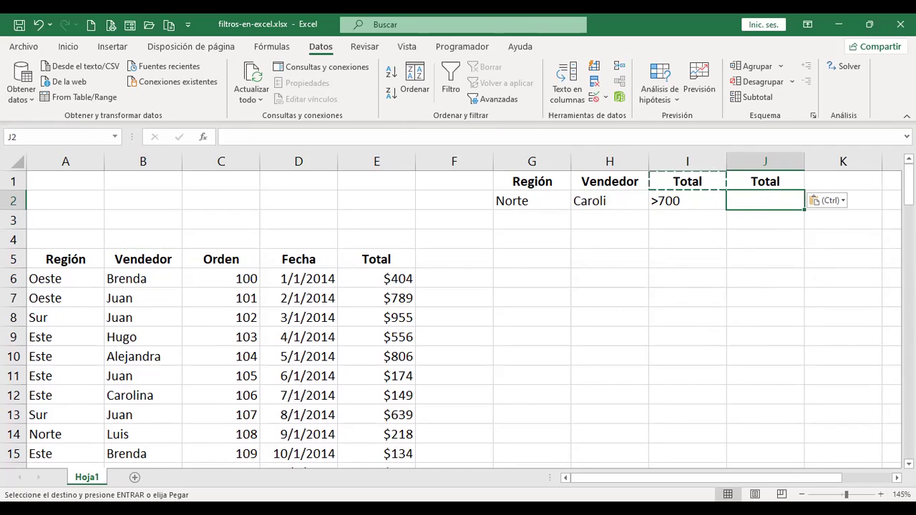
text(>)
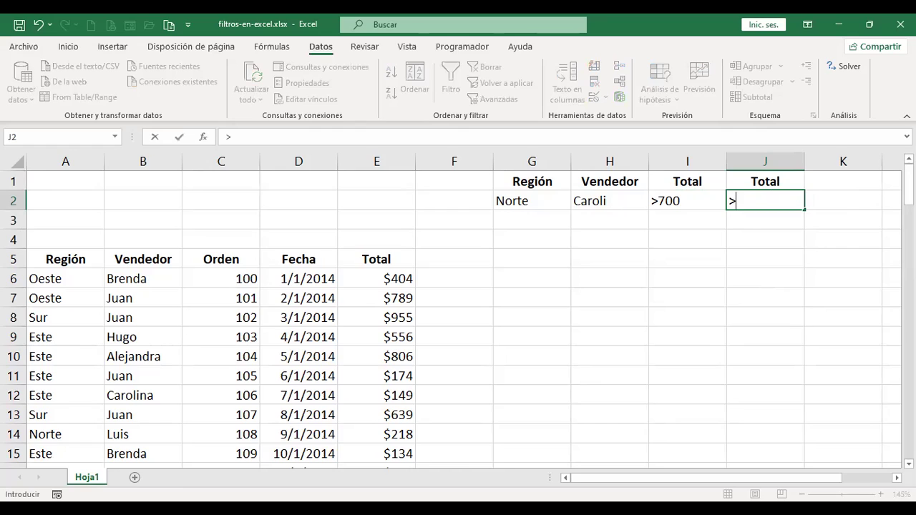
text(200)
key(Return)
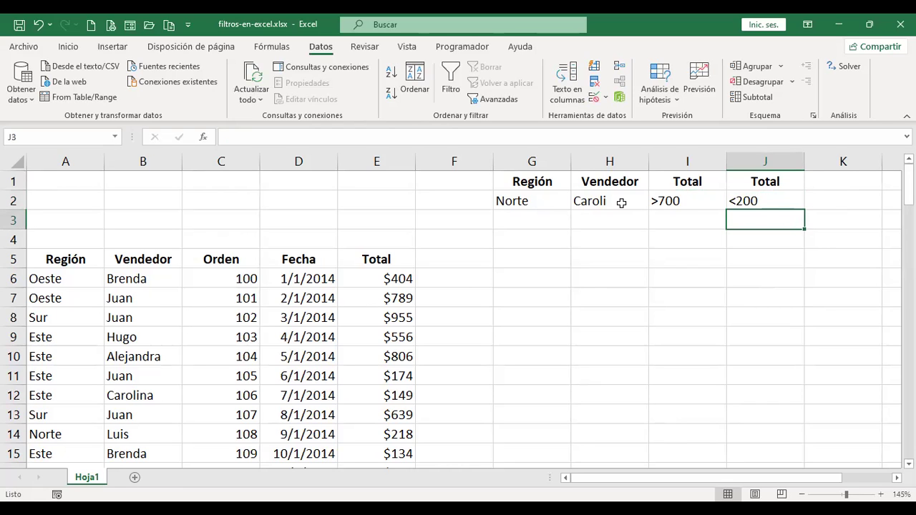
click(538, 199)
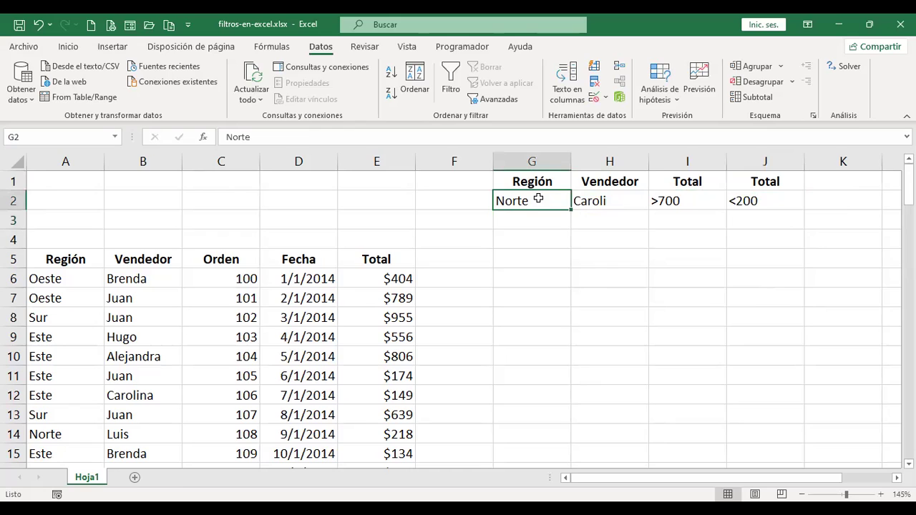
click(604, 200)
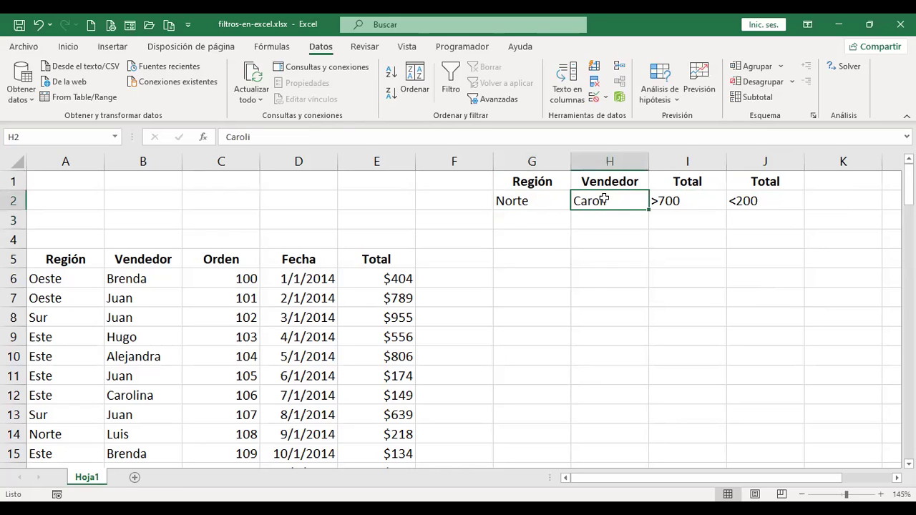
click(684, 201)
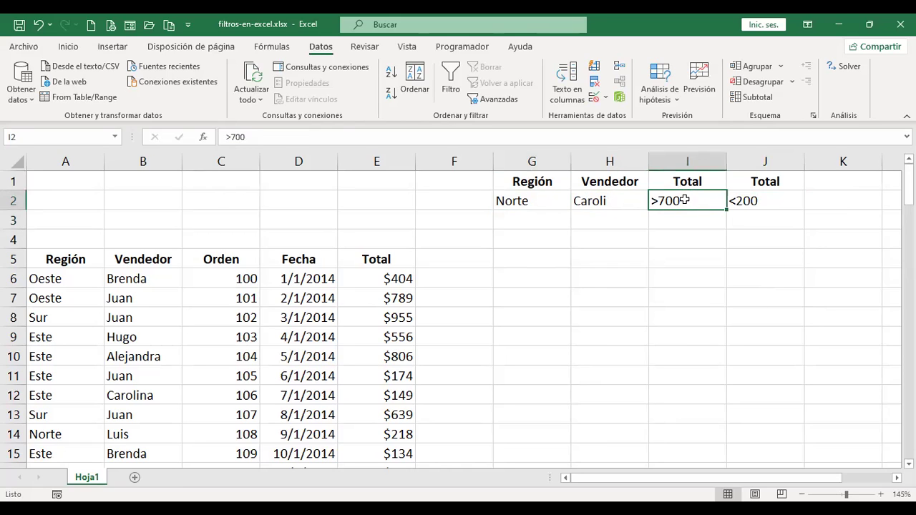
click(753, 201)
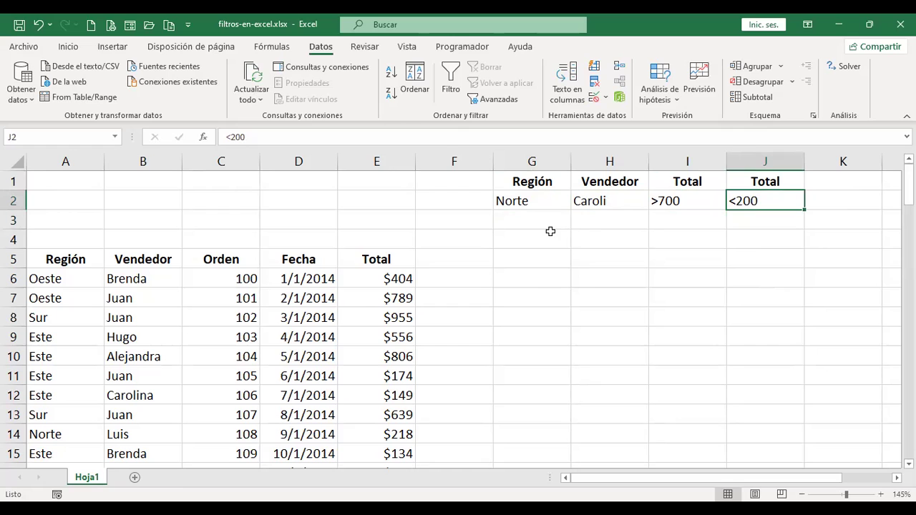
Step: Start an advanced filter on the list range A5:E106 that copies the results to another location
click(509, 103)
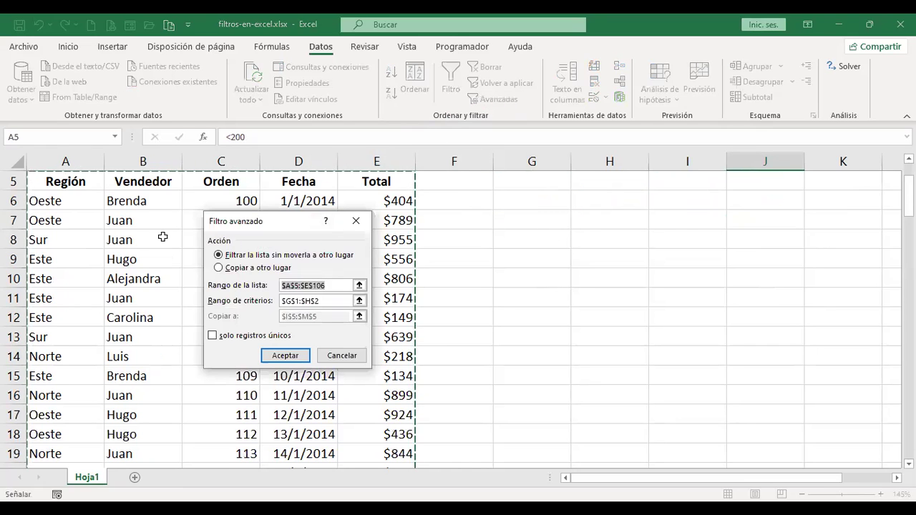
click(218, 268)
click(343, 286)
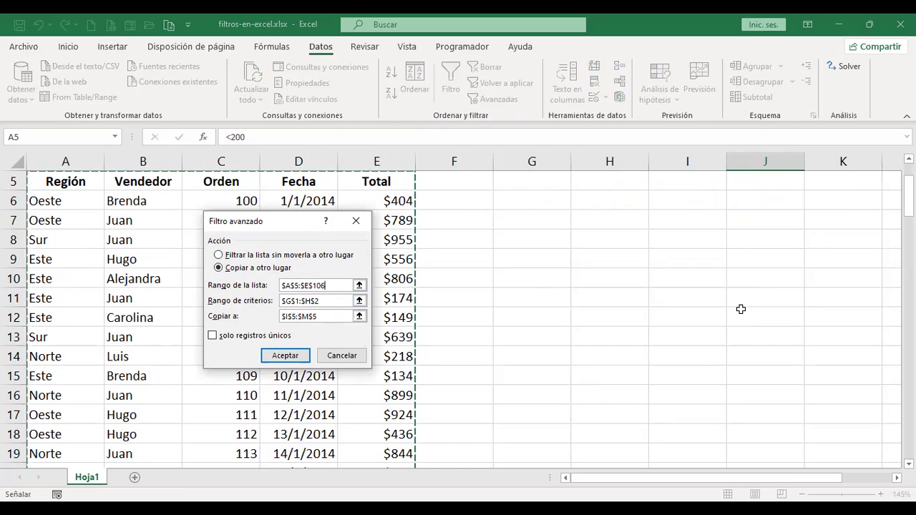
Step: Replace the advanced filter's criteria range with G1:J2
scroll(740, 308, up, 2)
click(330, 300)
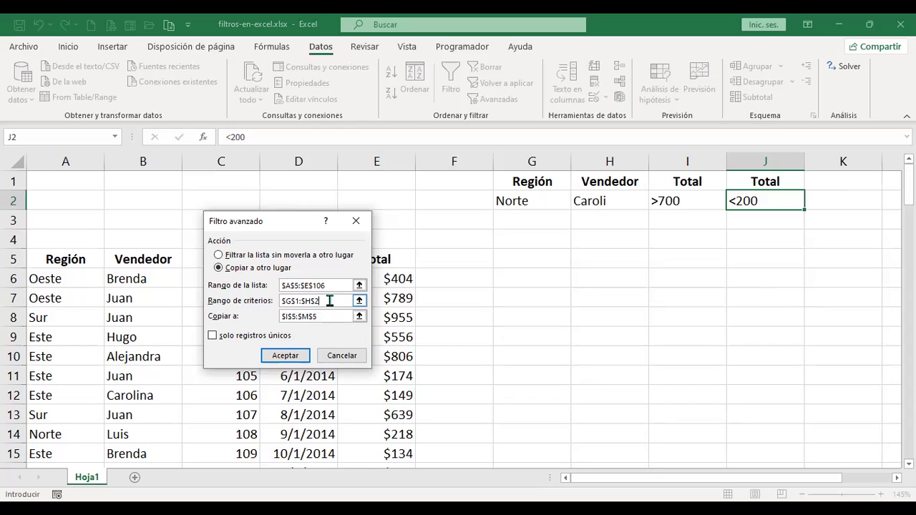
drag(330, 300, 271, 302)
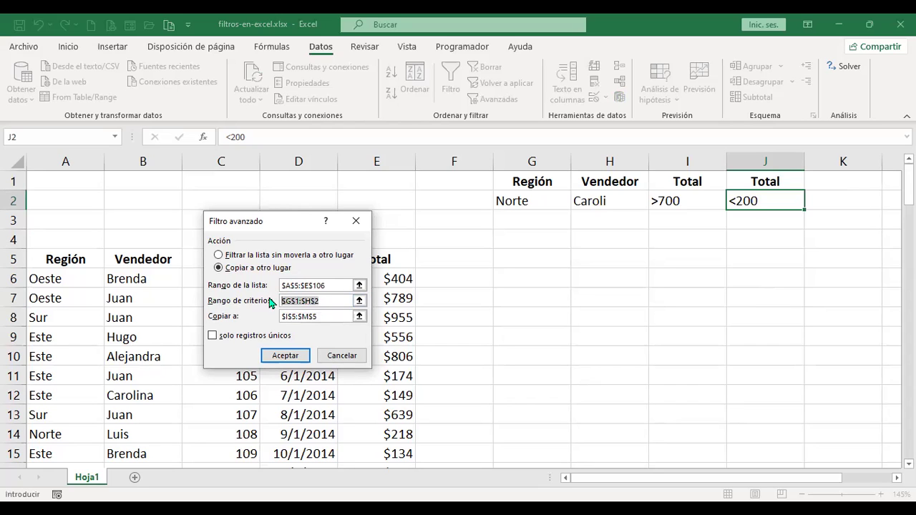
key(BackSpace)
click(541, 181)
shift+click(760, 201)
Step: Set G5 as the destination for the copied results and run the advanced filter
click(325, 315)
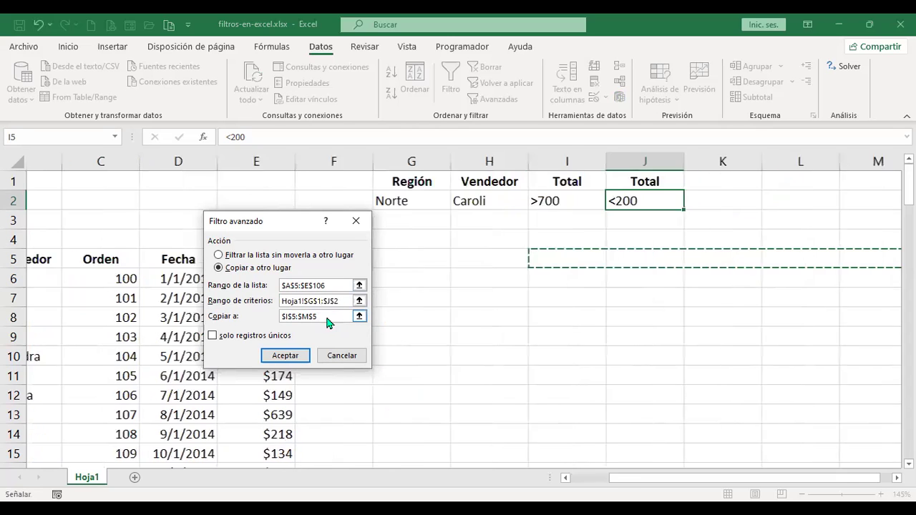
drag(324, 316, 253, 315)
key(BackSpace)
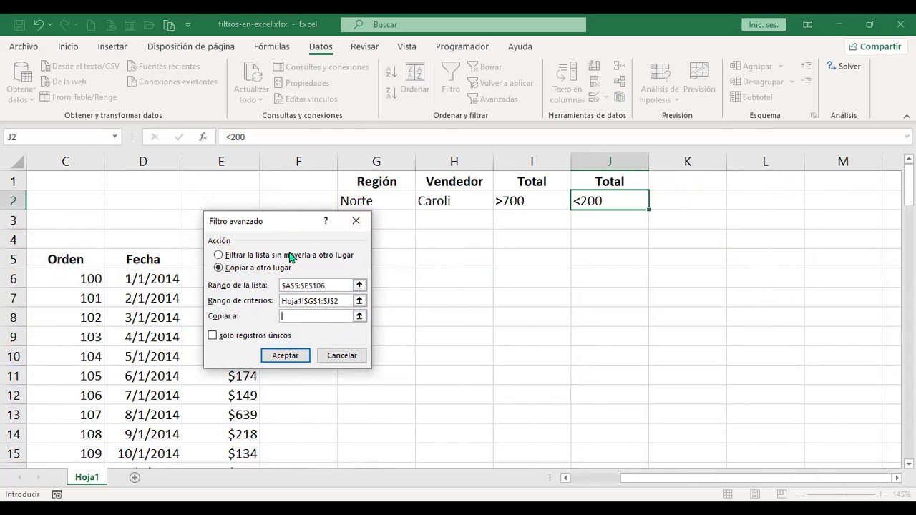
drag(254, 221, 274, 317)
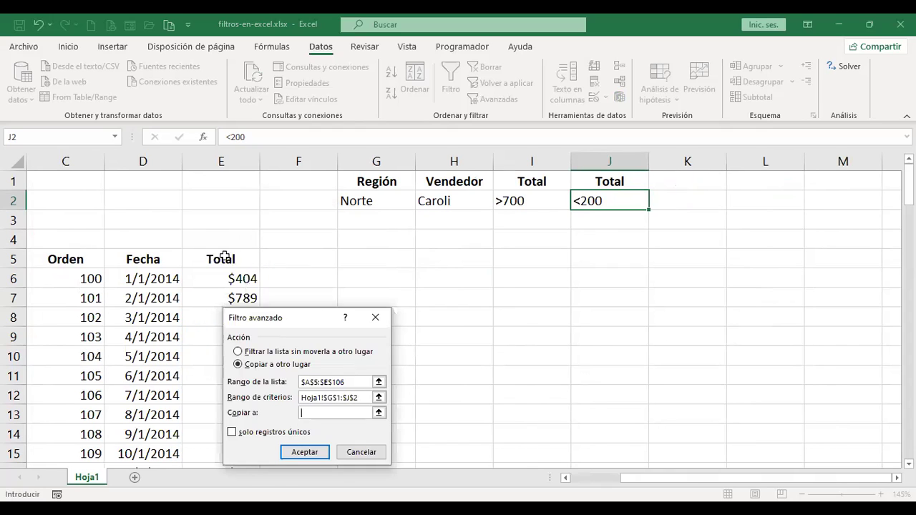
click(383, 258)
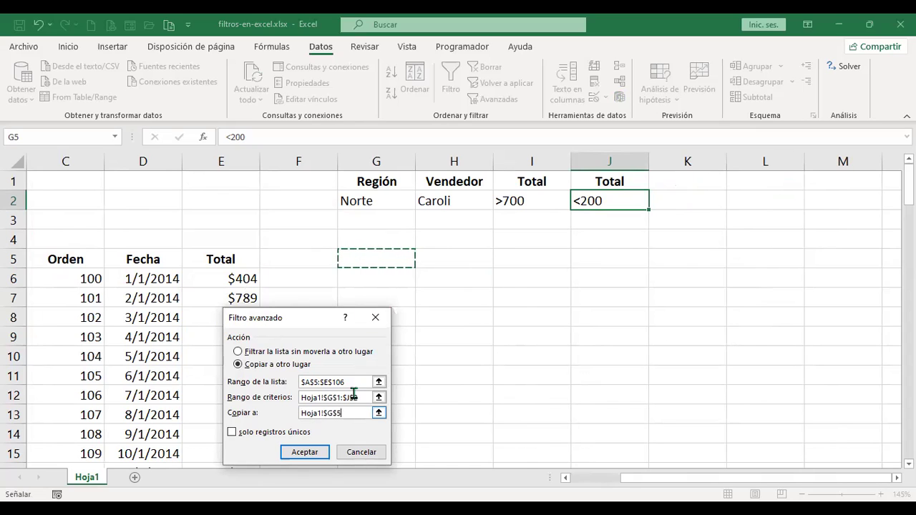
key(Return)
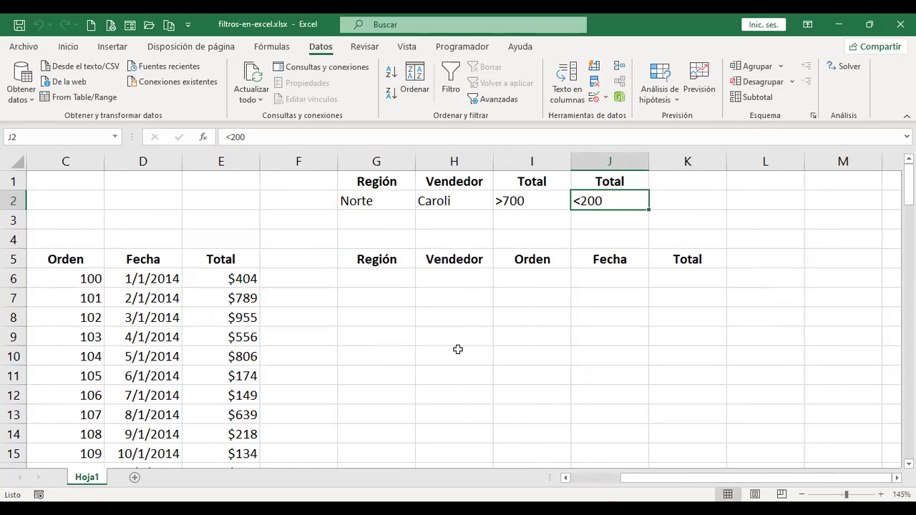
Step: Turn on filtering for the source data headers in row 5
click(603, 485)
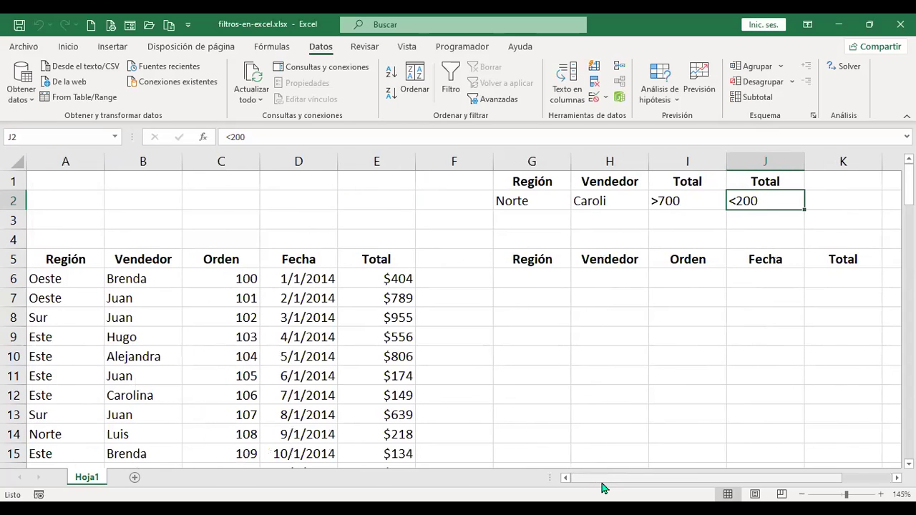
click(87, 261)
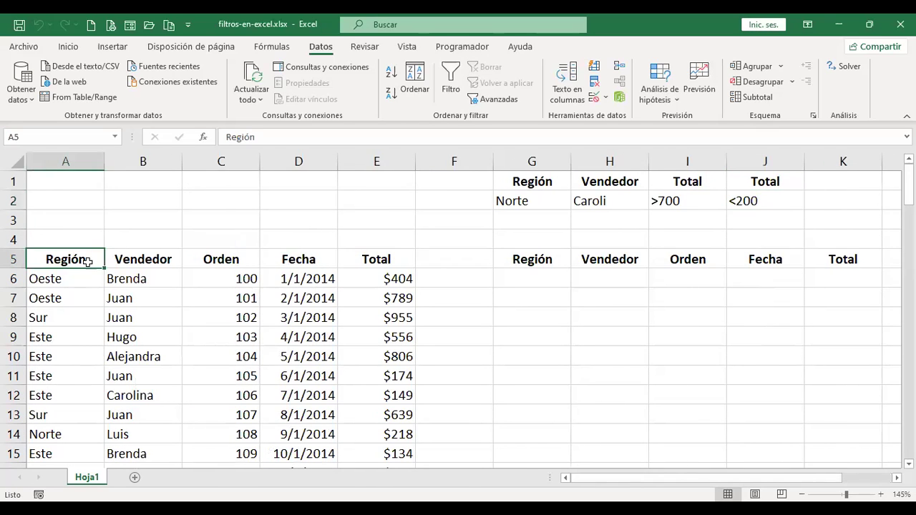
click(68, 47)
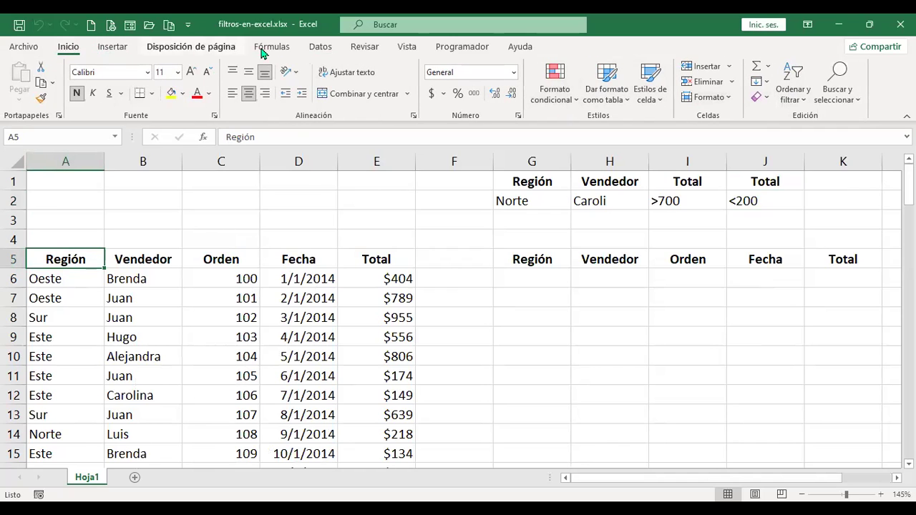
click(318, 46)
click(450, 77)
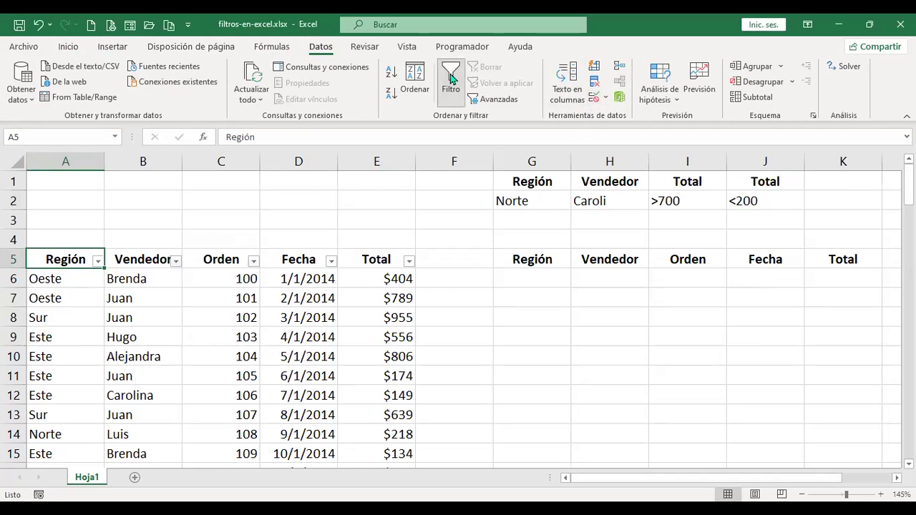
Step: Filter the Región column of the source list to show only Norte
click(97, 262)
click(144, 357)
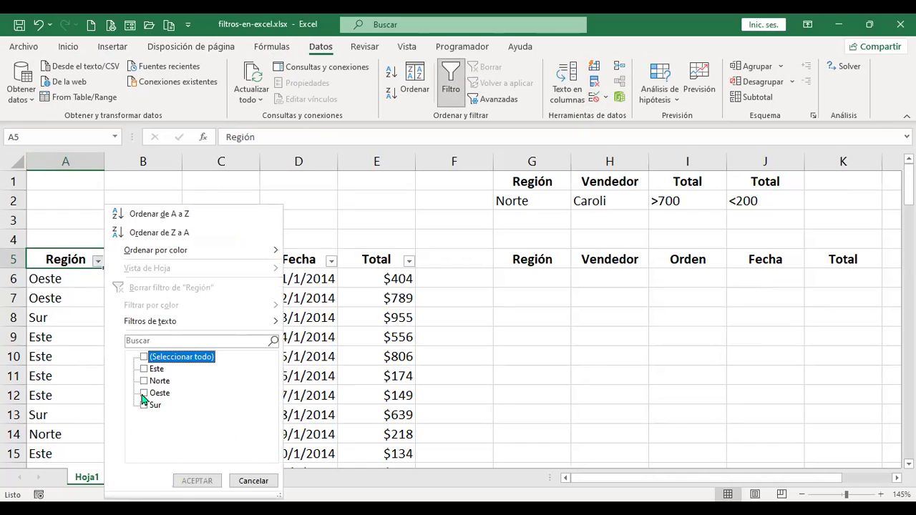
click(144, 382)
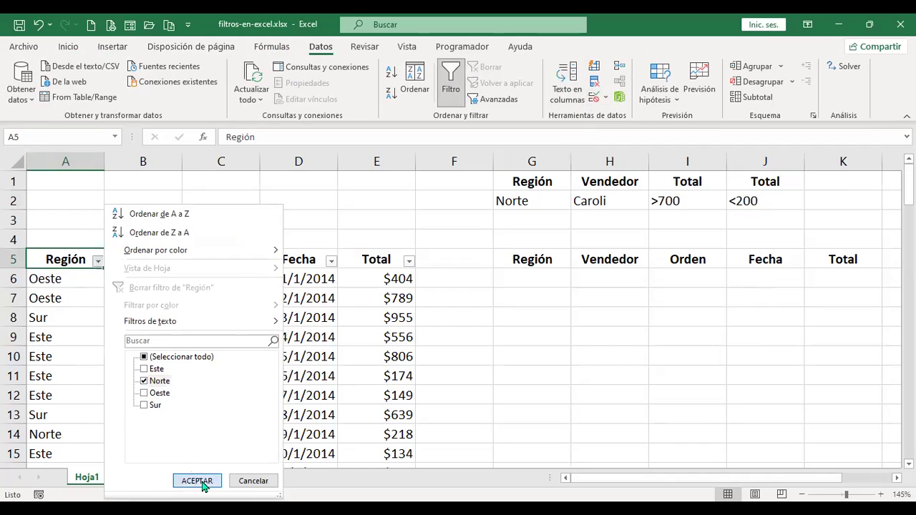
click(197, 481)
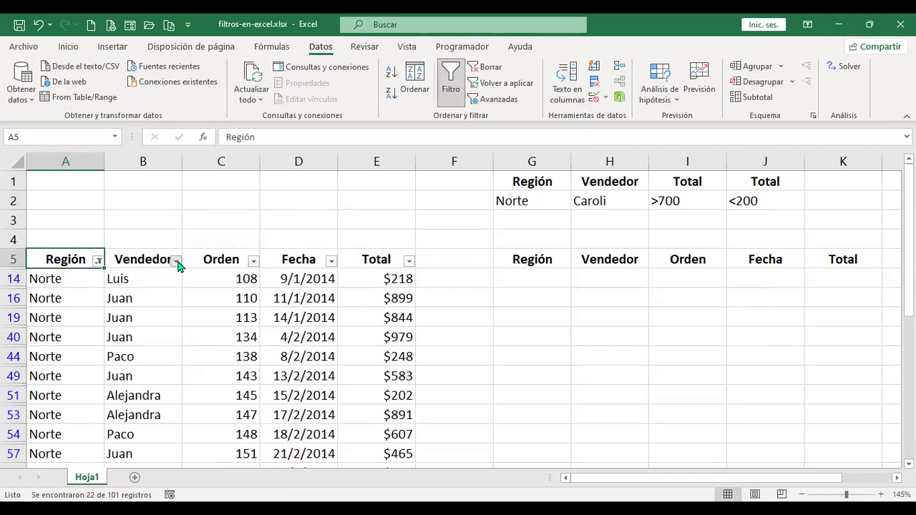
Step: Filter the Vendedor column of the source list to only the salesperson matching the criterion in H2
click(176, 261)
click(222, 357)
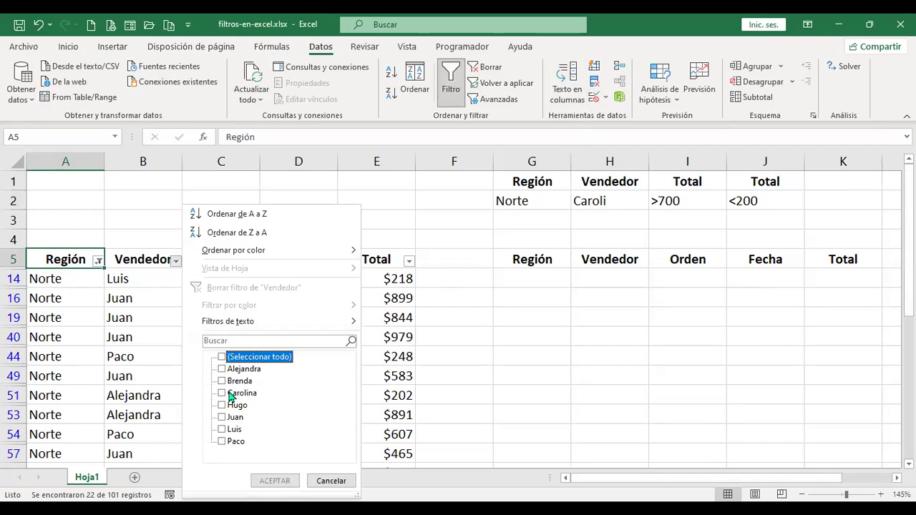
click(222, 393)
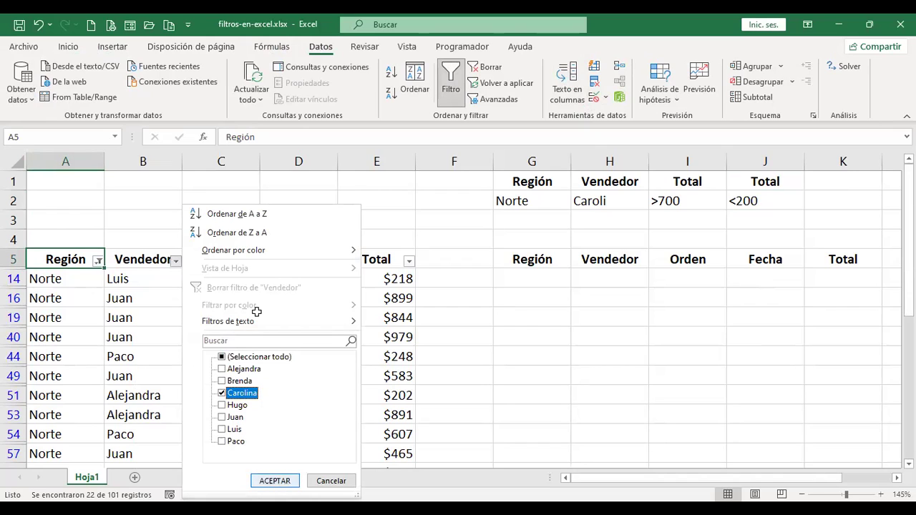
key(Return)
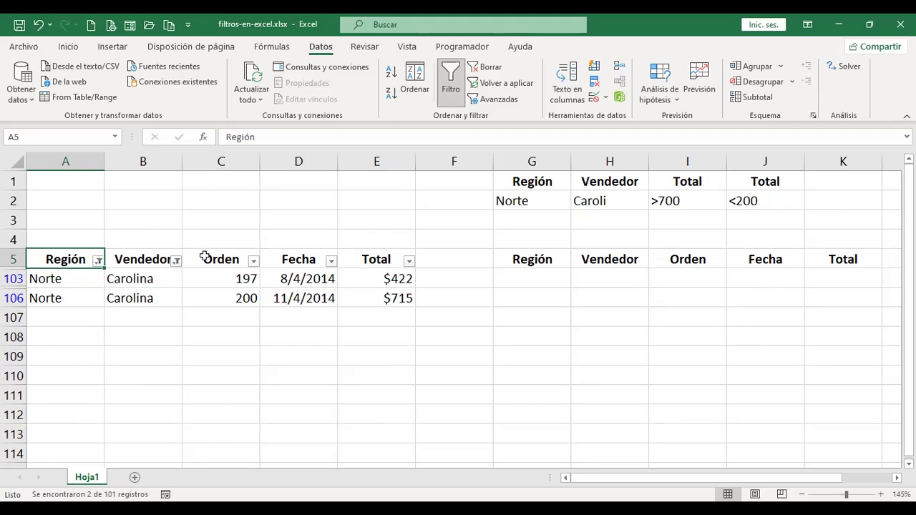
Step: Undo the Vendedor and Región column filters on the source list
key(ctrl+z)
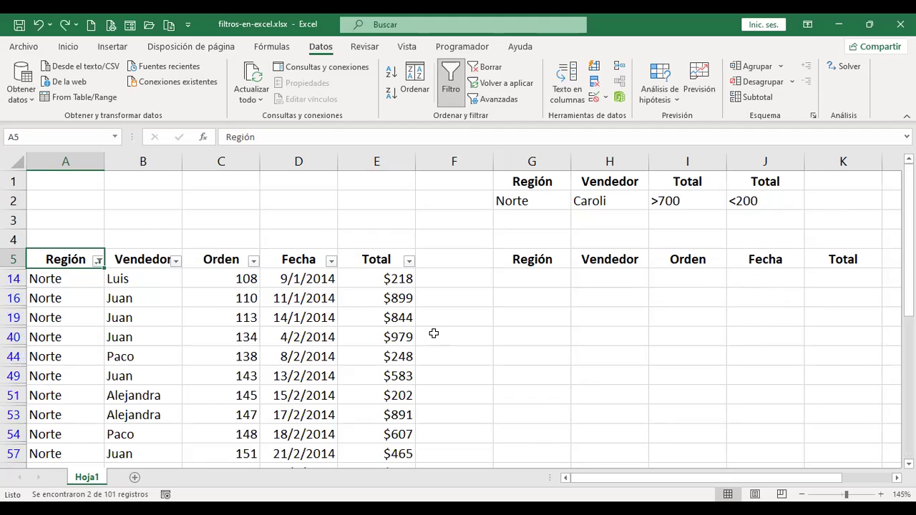
key(ctrl+z)
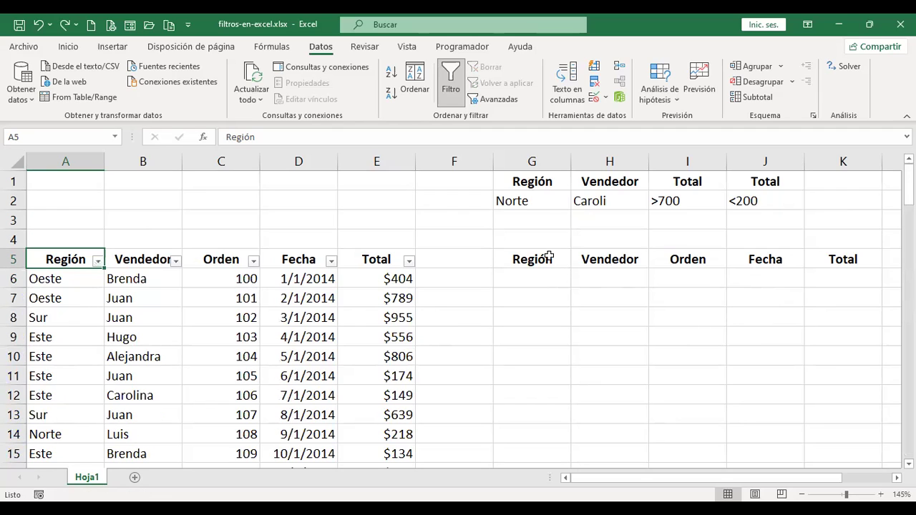
Step: Clear the range G5:K9 and move the <200 criterion from J2 to I3, below >700
drag(548, 262, 874, 330)
key(Delete)
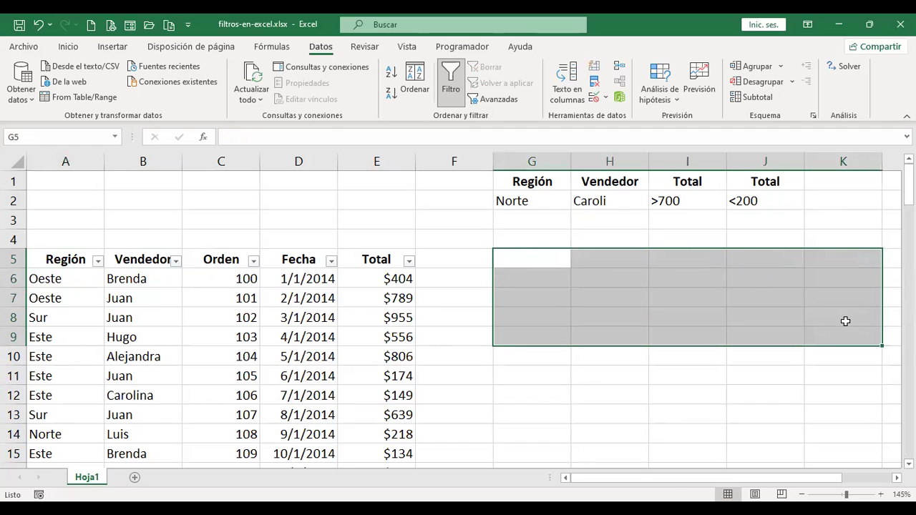
click(775, 200)
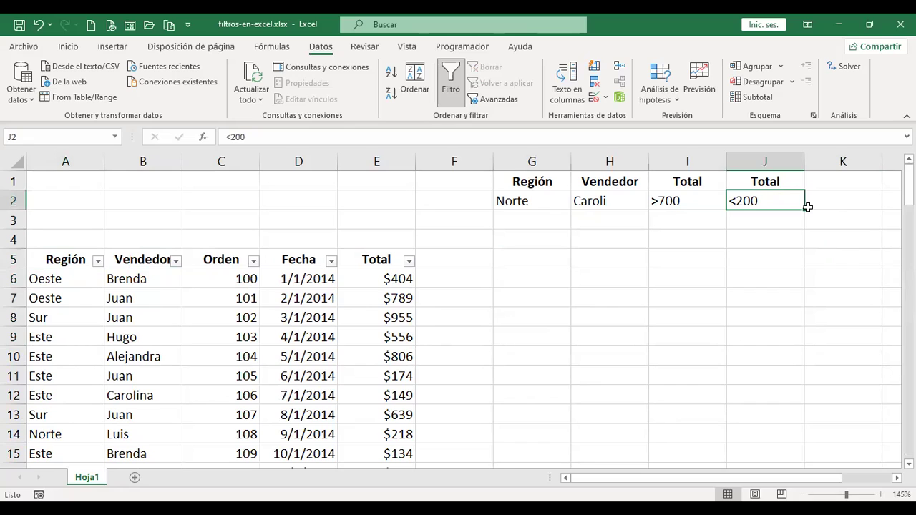
key(ctrl+x)
key(Left)
key(Down)
key(ctrl+v)
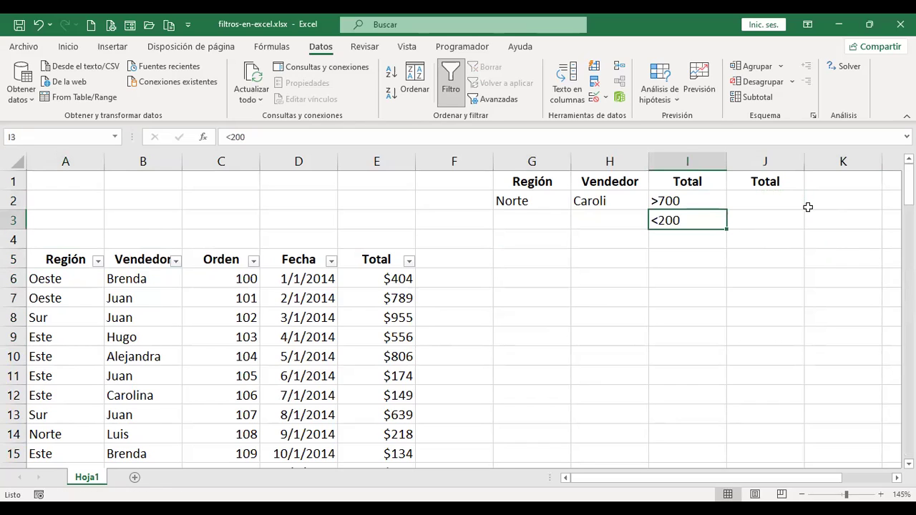
Step: Copy the region and salesperson criteria from G2:H2 into G3:H3
click(779, 183)
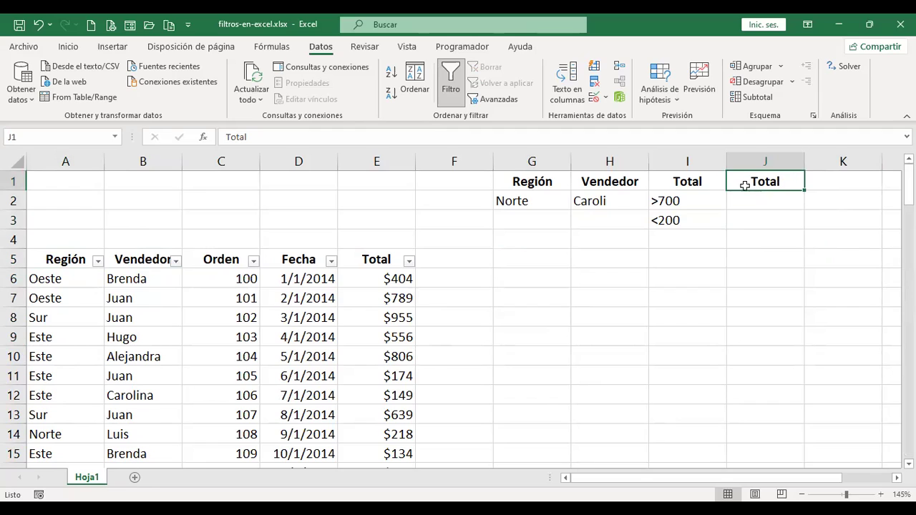
drag(548, 180, 681, 223)
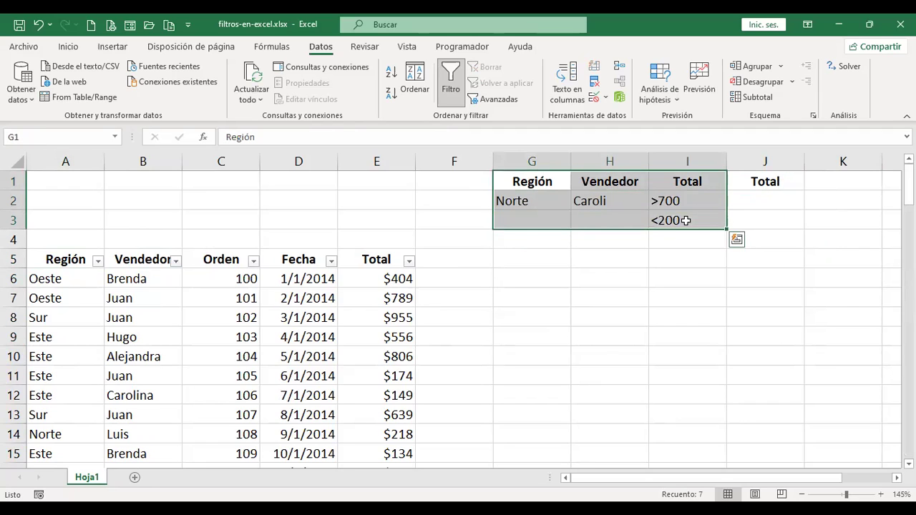
click(531, 209)
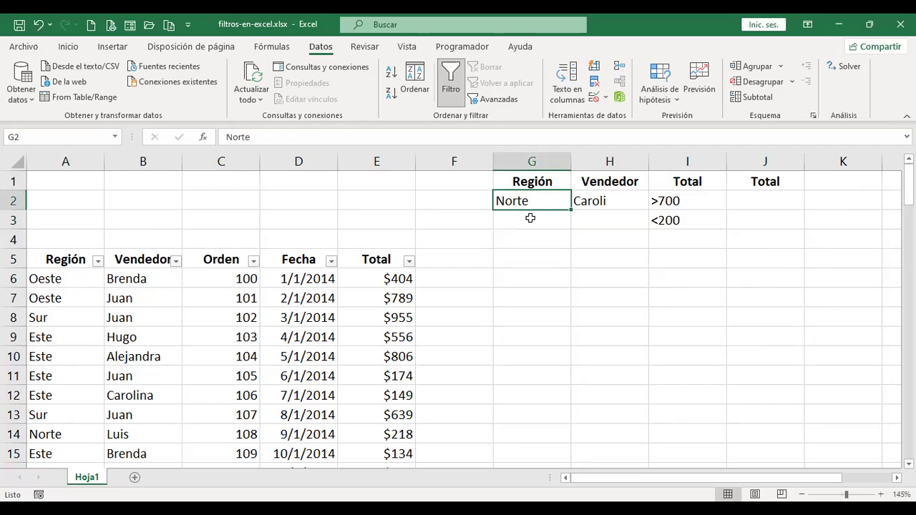
click(532, 217)
drag(541, 199, 644, 201)
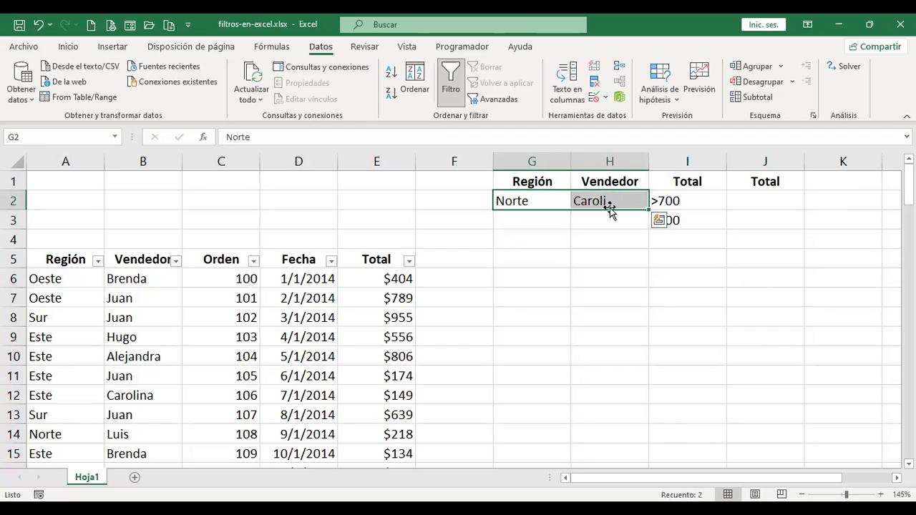
key(ctrl+c)
click(548, 227)
key(Return)
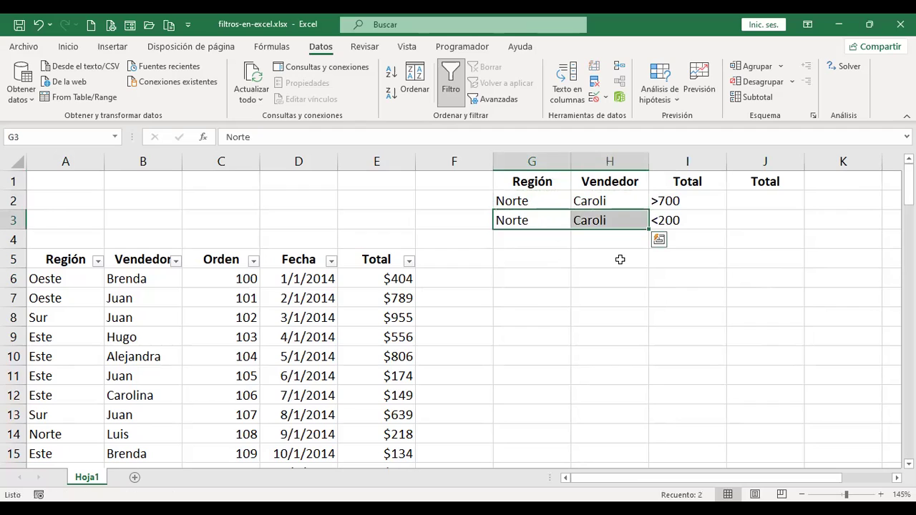
click(619, 260)
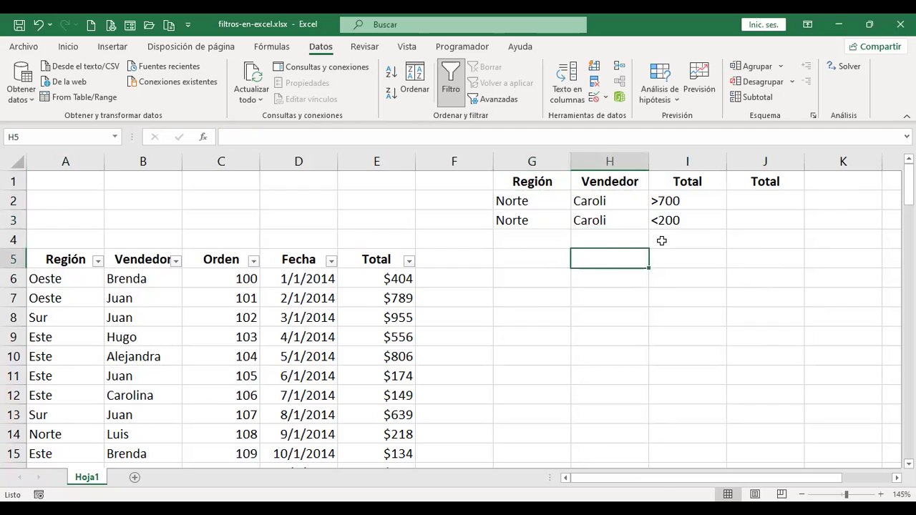
Step: Review the region, salesperson and total criteria in rows 2 and 3 of the criteria block
click(534, 199)
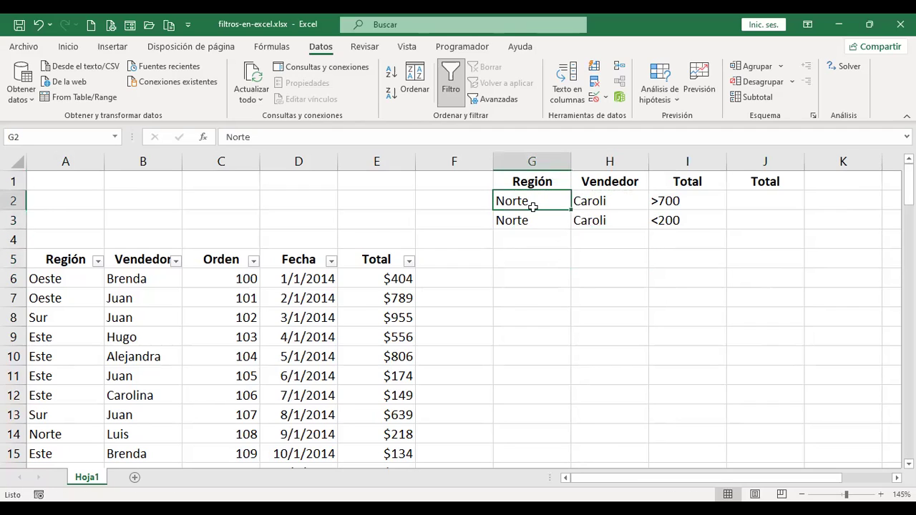
click(606, 200)
drag(698, 196, 695, 217)
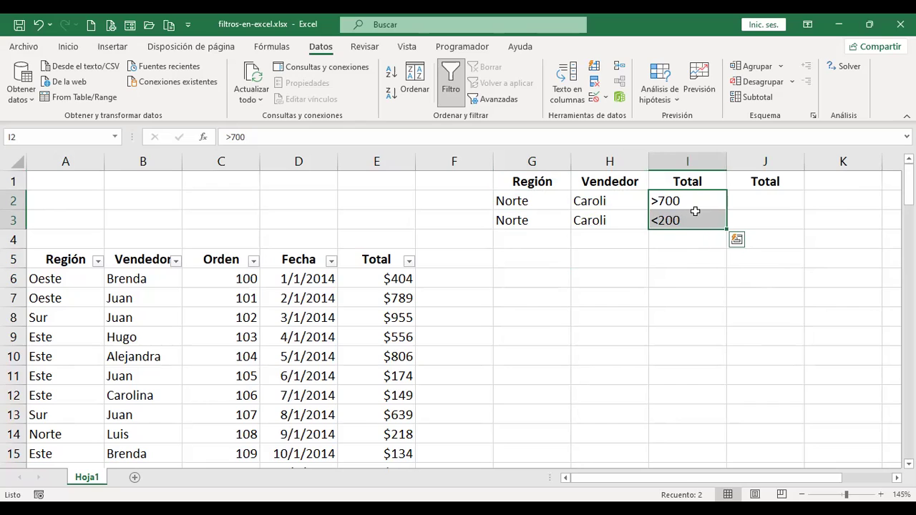
click(684, 200)
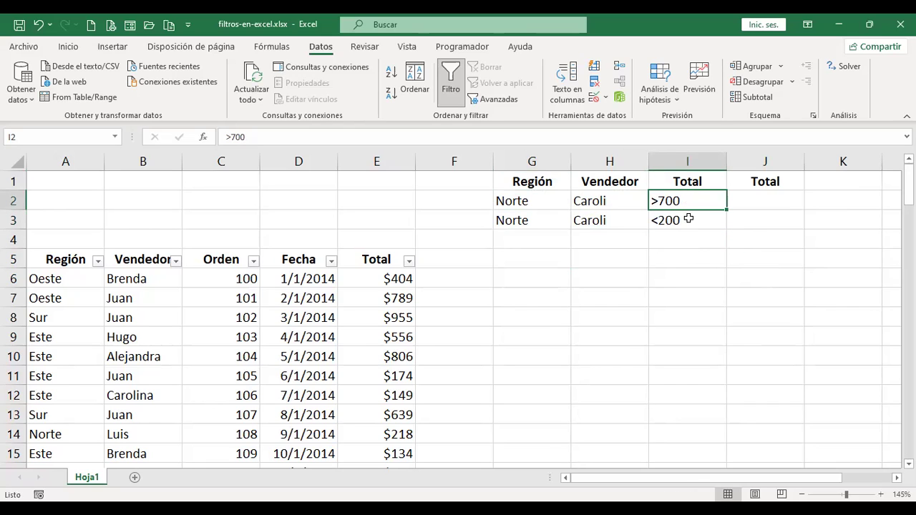
click(689, 218)
click(694, 198)
click(692, 220)
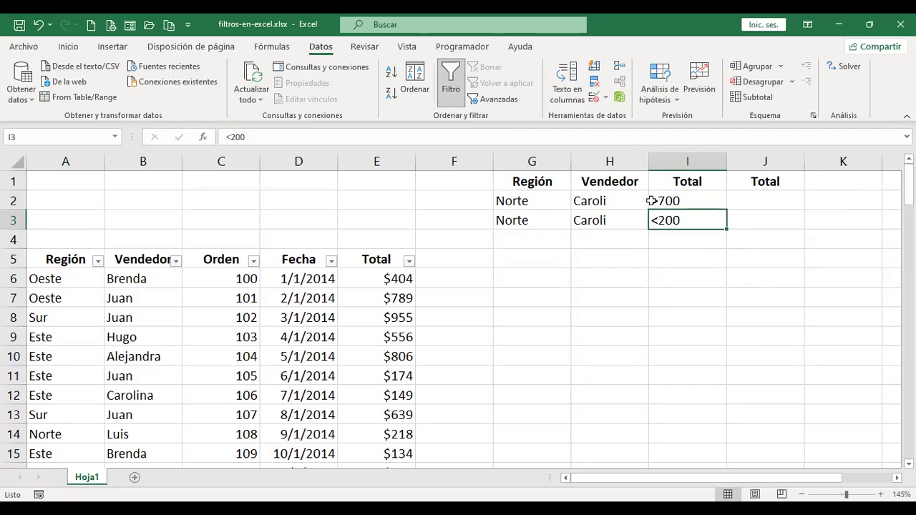
Step: Start an advanced filter that copies to another location and set its criteria range to G1:I3
click(499, 99)
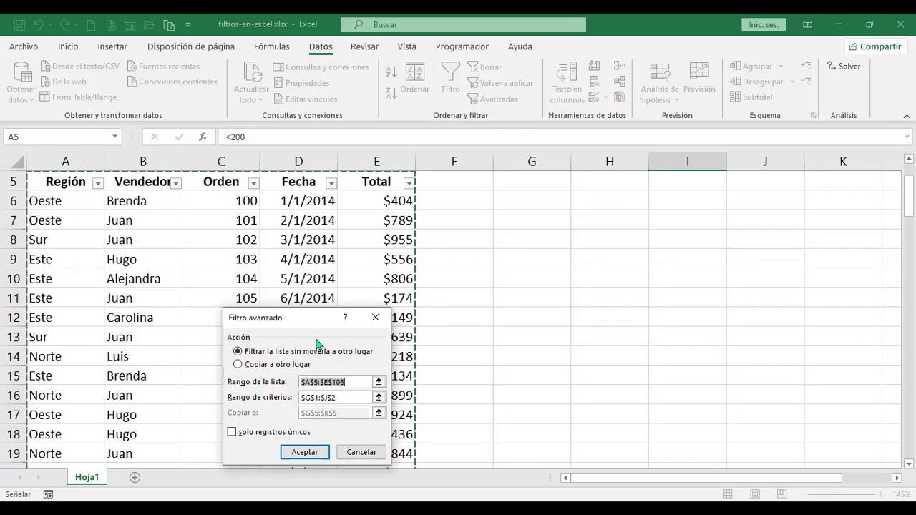
click(244, 365)
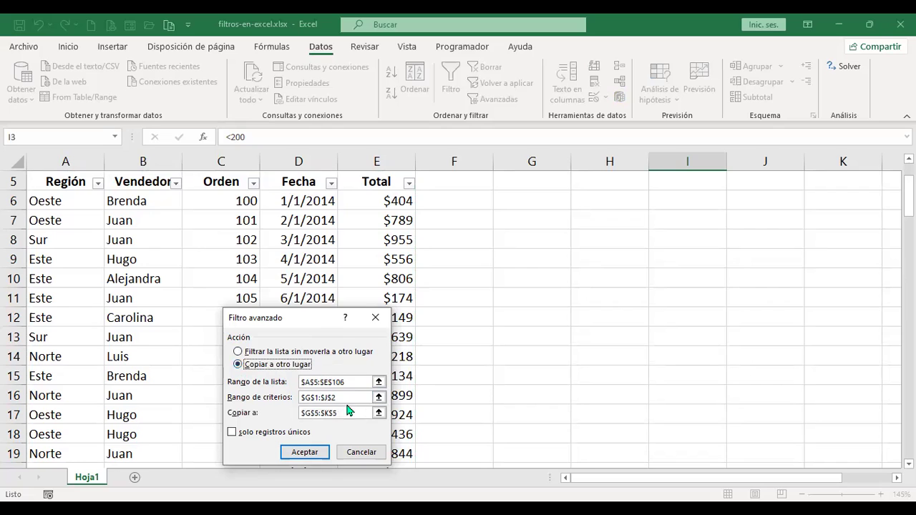
drag(348, 396, 257, 397)
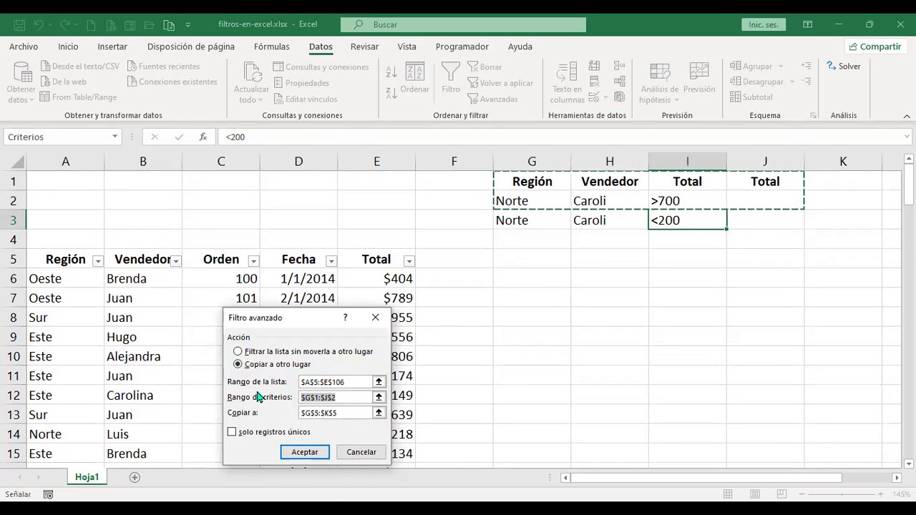
key(BackSpace)
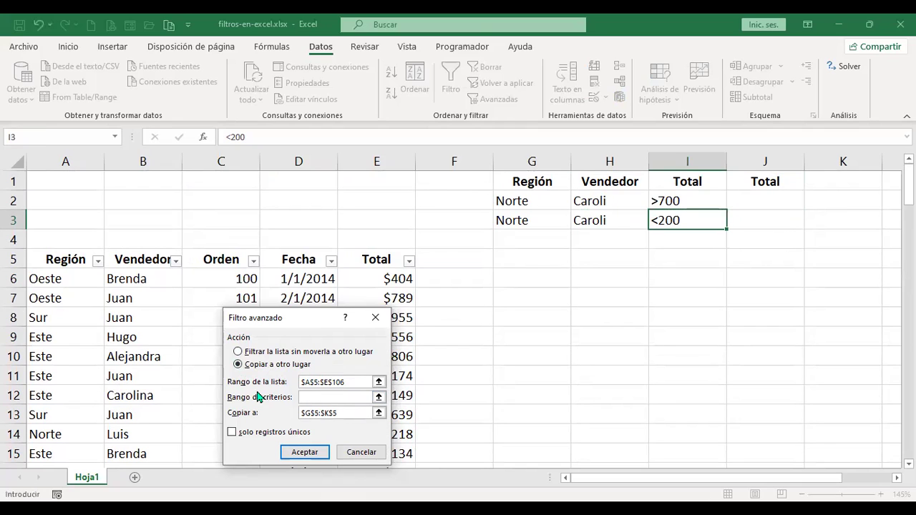
drag(534, 181, 674, 219)
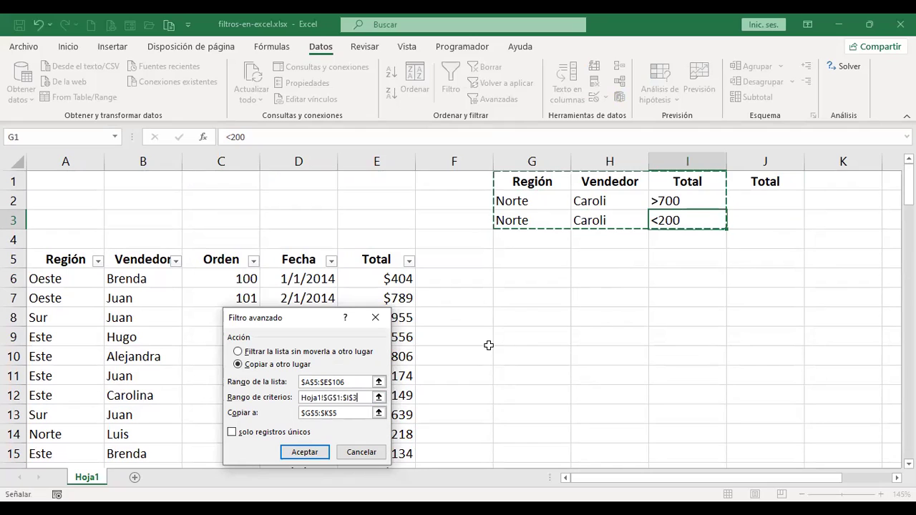
Step: Set G5 as the only destination cell for the copied results and run the advanced filter
key(Tab)
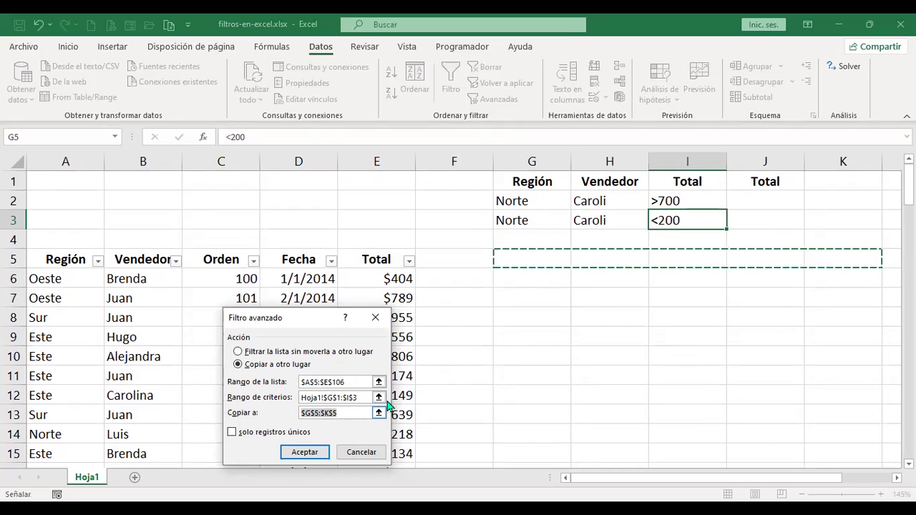
key(BackSpace)
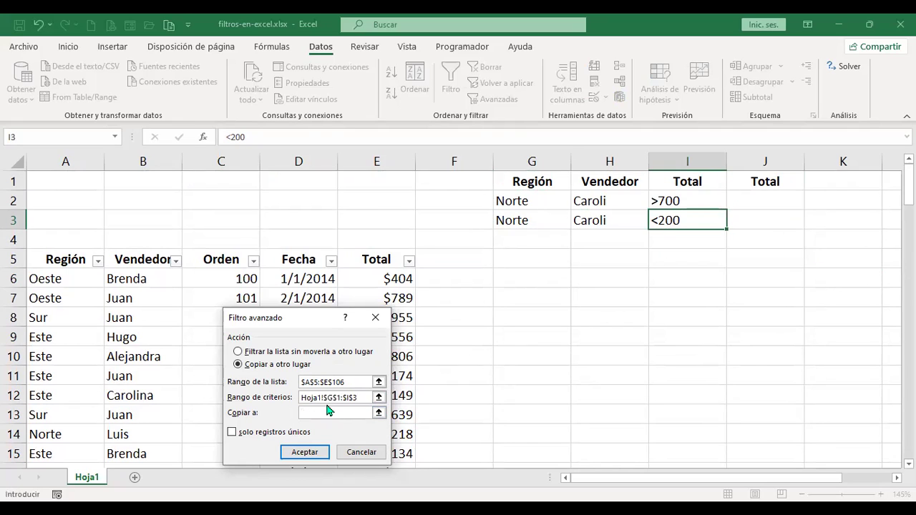
click(525, 257)
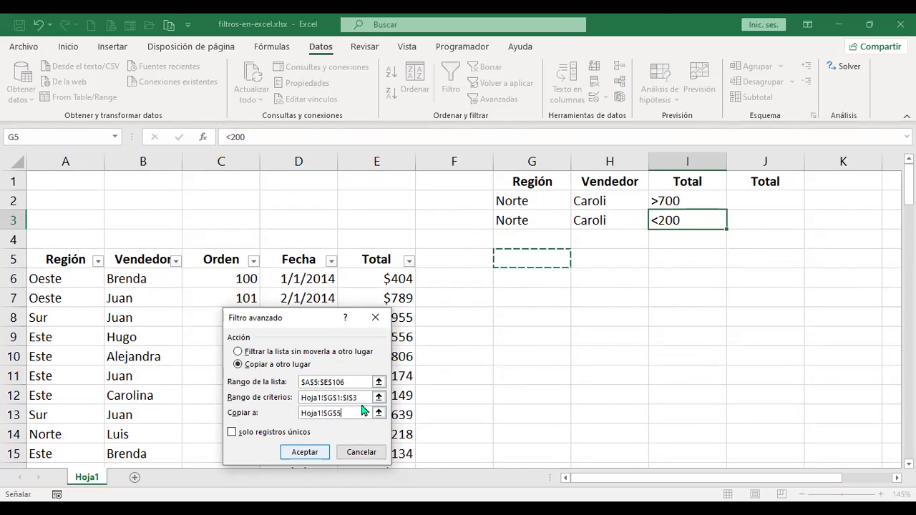
key(Return)
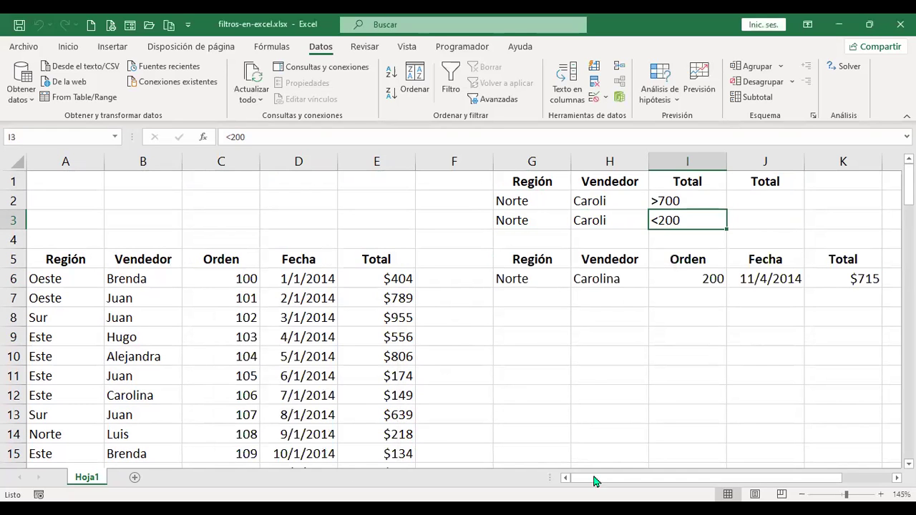
Step: Compare the total of the copied result in K6 with the Total criteria in I2:I3
drag(599, 484, 628, 483)
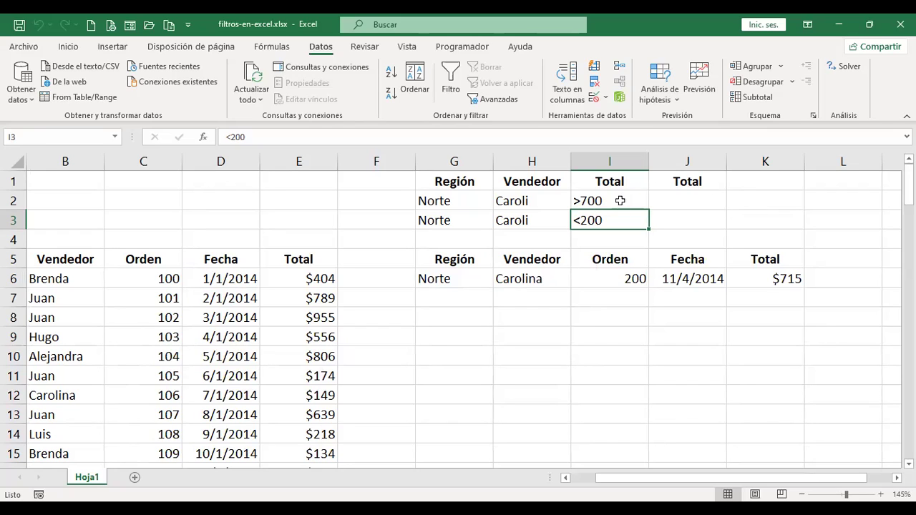
drag(620, 201, 616, 220)
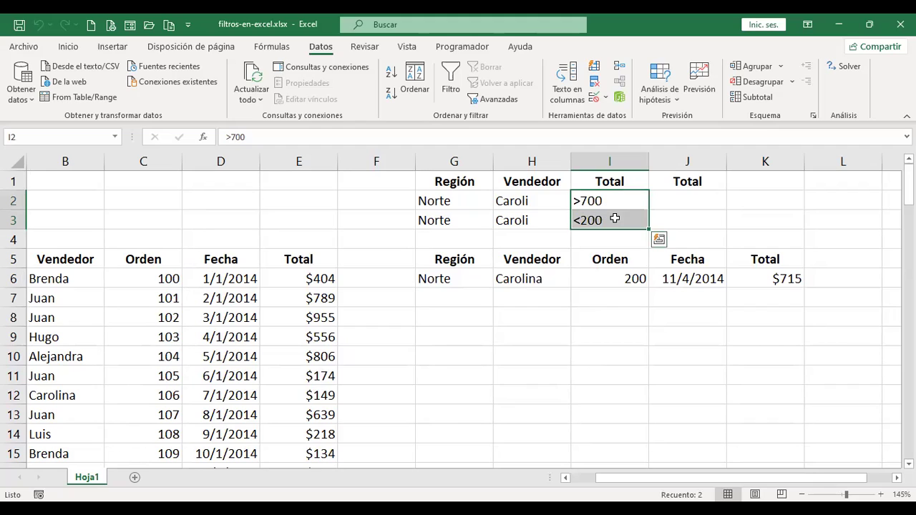
click(618, 220)
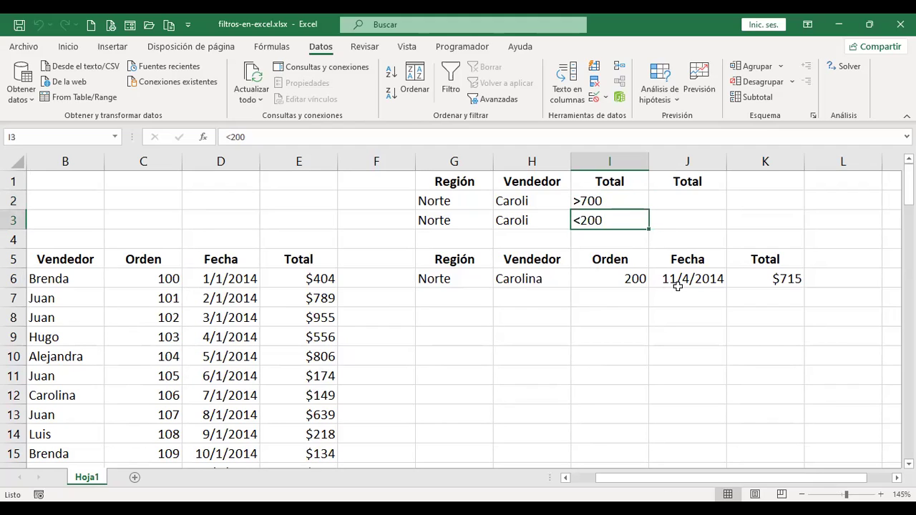
click(782, 278)
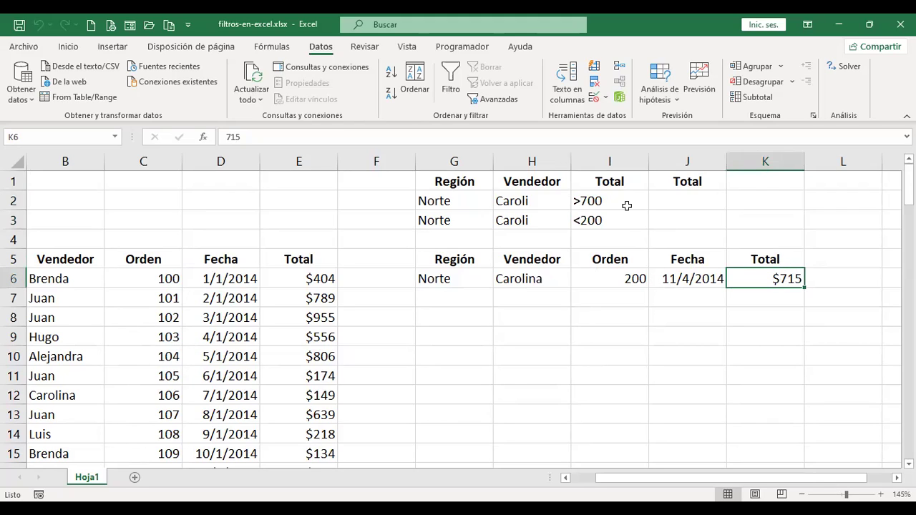
click(687, 198)
click(622, 201)
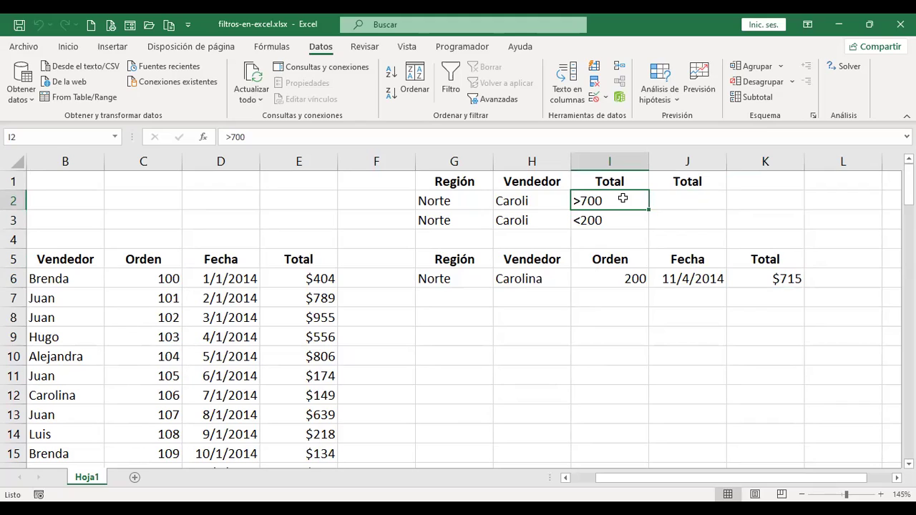
Step: Duplicate the Hoja1 sheet and place the copy at the end of the workbook
click(537, 298)
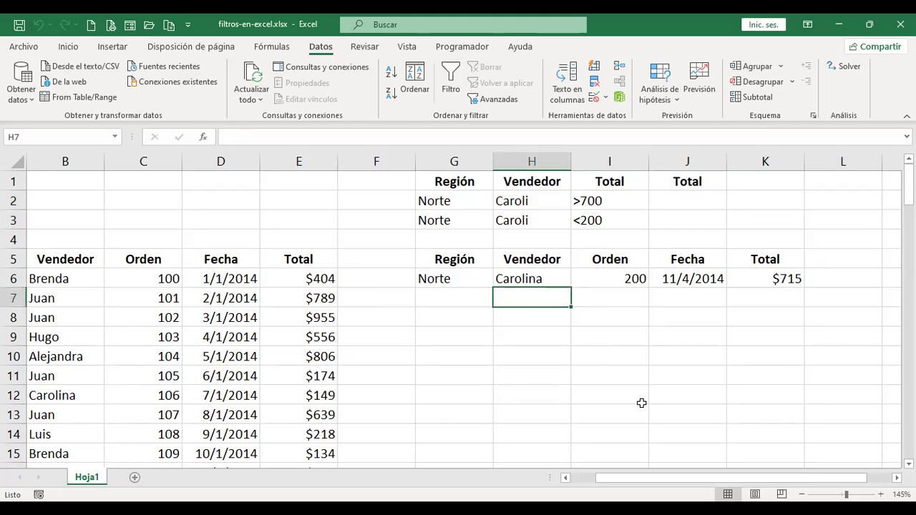
click(570, 478)
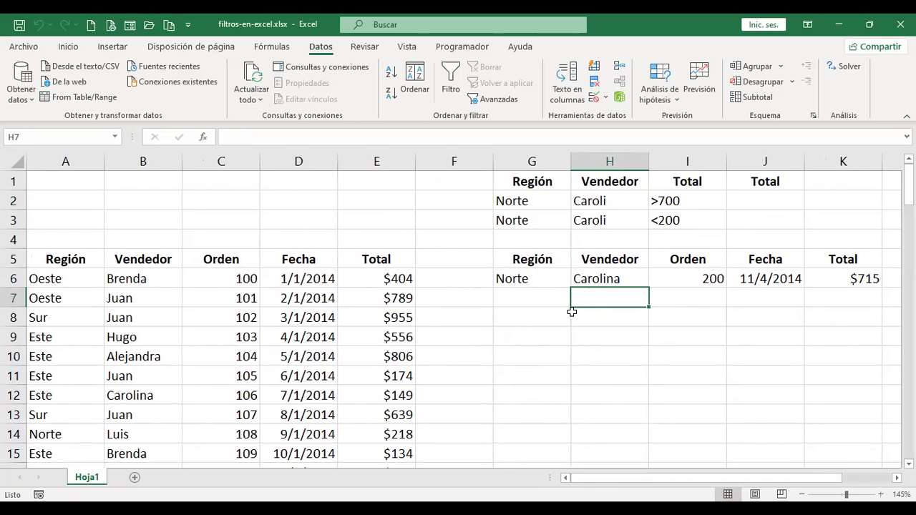
key(ctrl+Home)
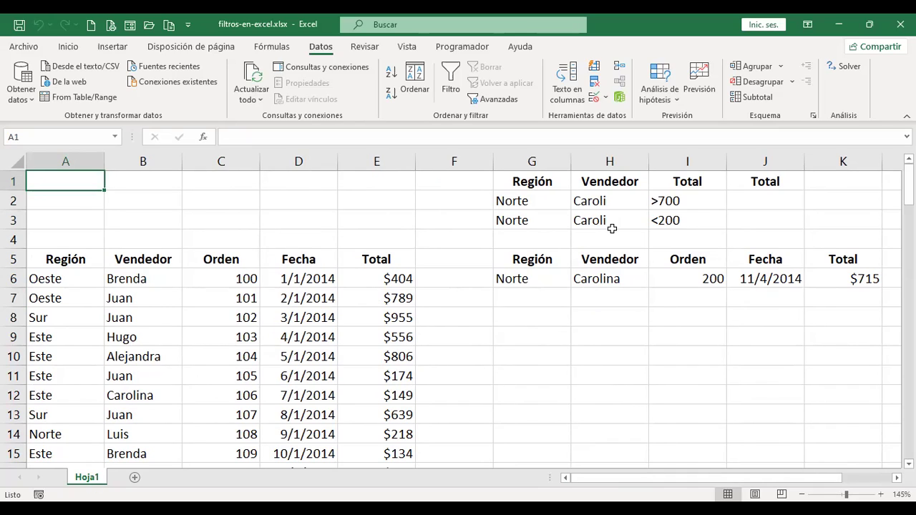
right_click(88, 481)
click(141, 350)
click(54, 400)
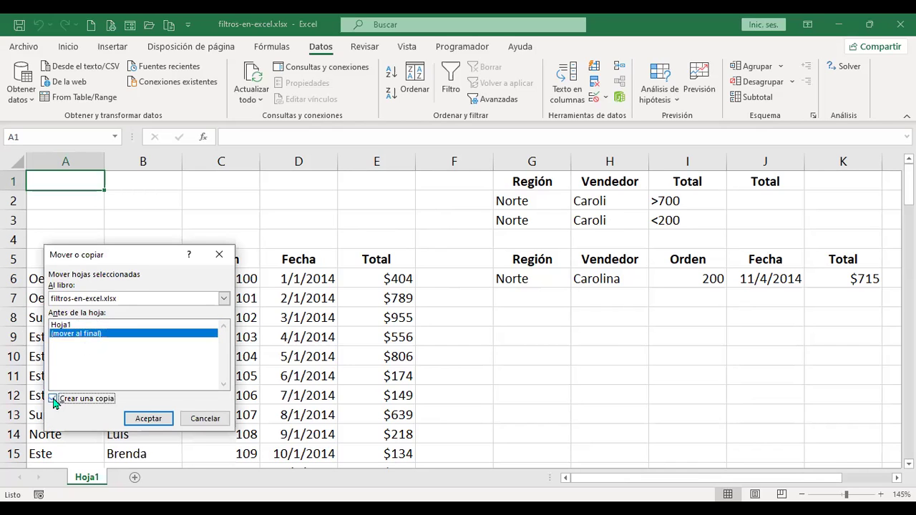
click(144, 420)
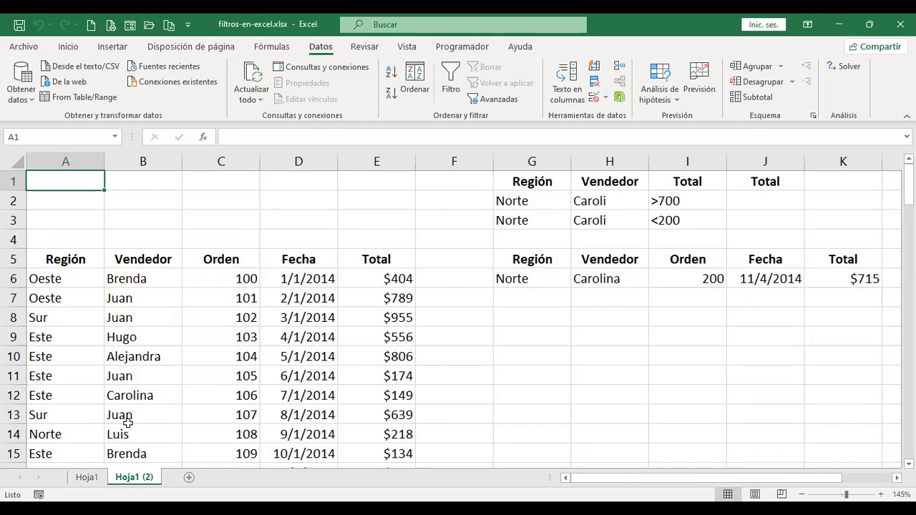
Step: Clear the old criteria and copied results in G1:K8 on the Hoja1 (2) sheet
click(543, 176)
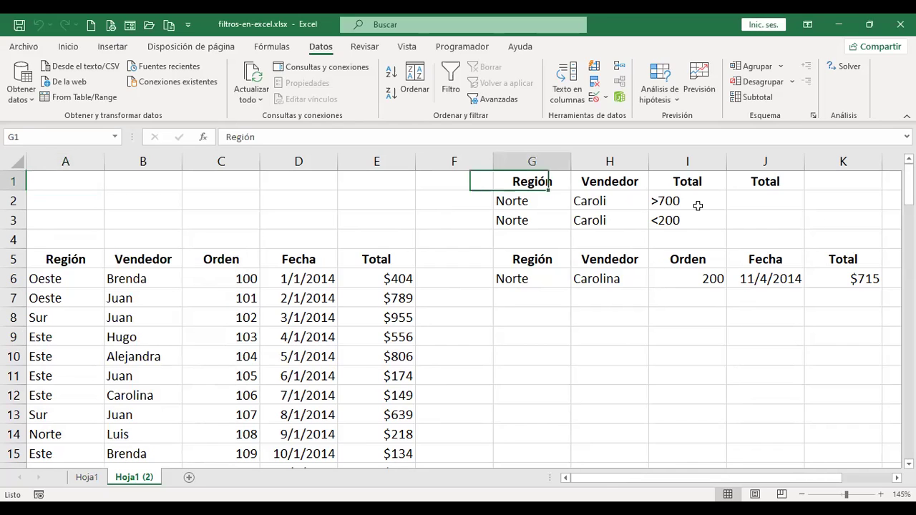
drag(531, 181, 855, 322)
key(Delete)
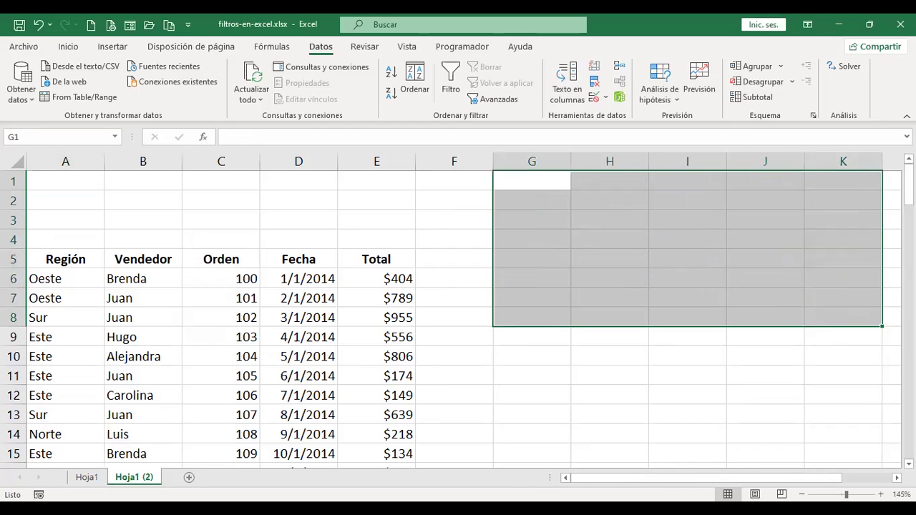
click(86, 477)
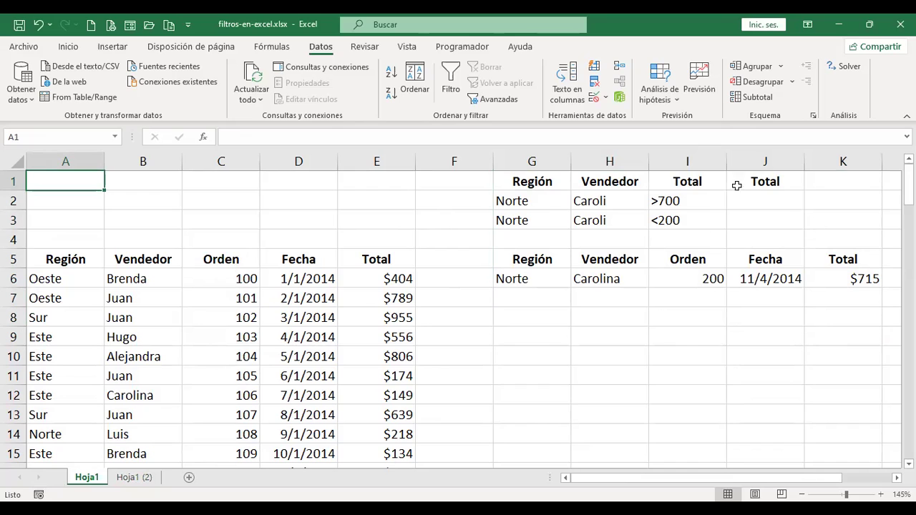
click(135, 477)
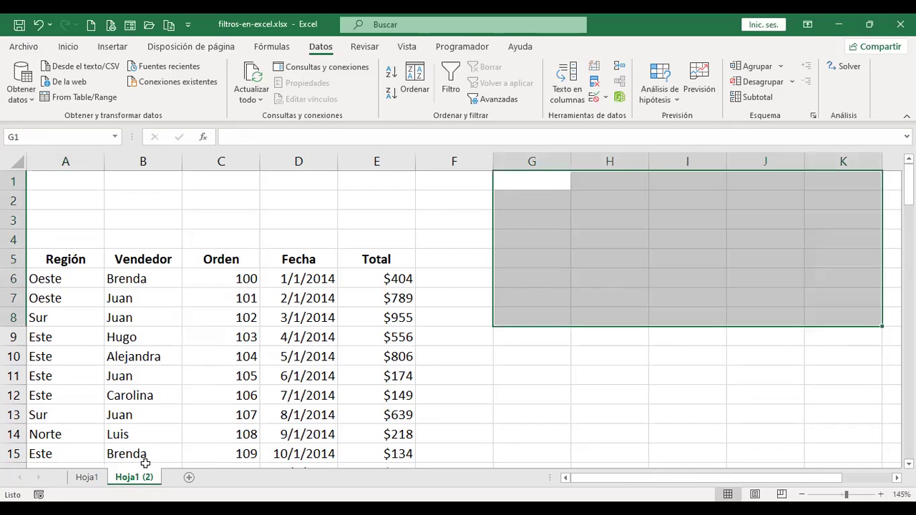
Step: Copy the Región header from A5 into G1 and H1 to start a new criteria block
click(510, 182)
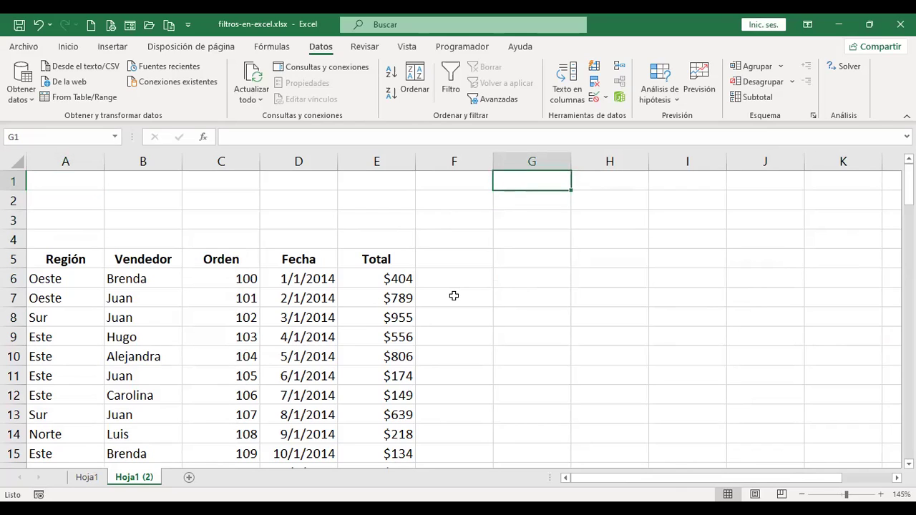
click(80, 258)
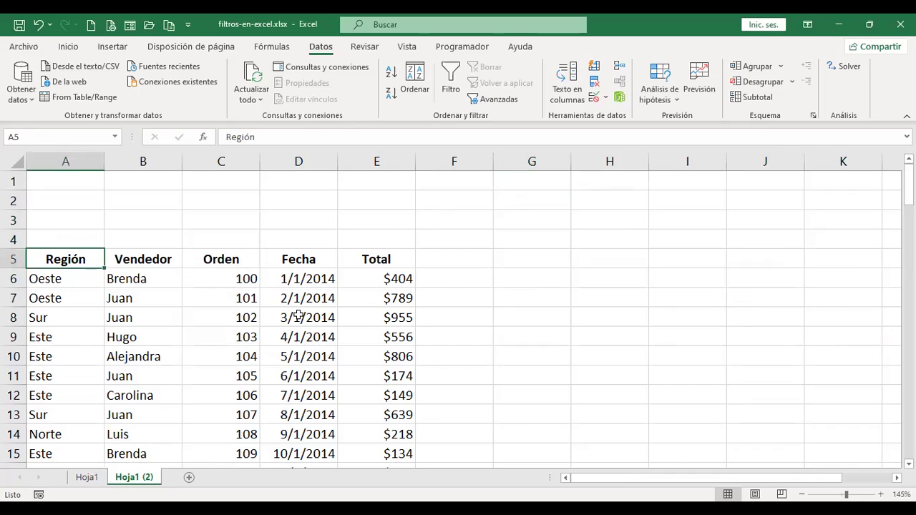
key(ctrl+c)
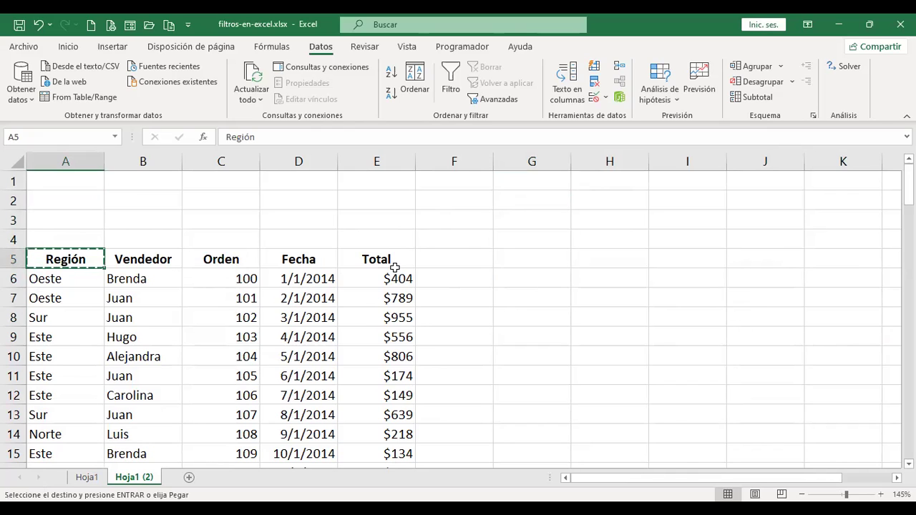
click(506, 182)
key(ctrl+v)
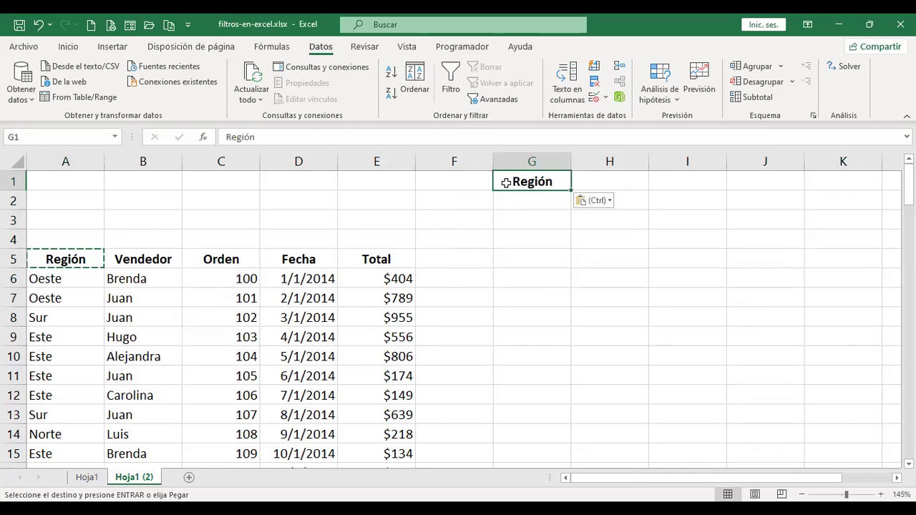
click(79, 258)
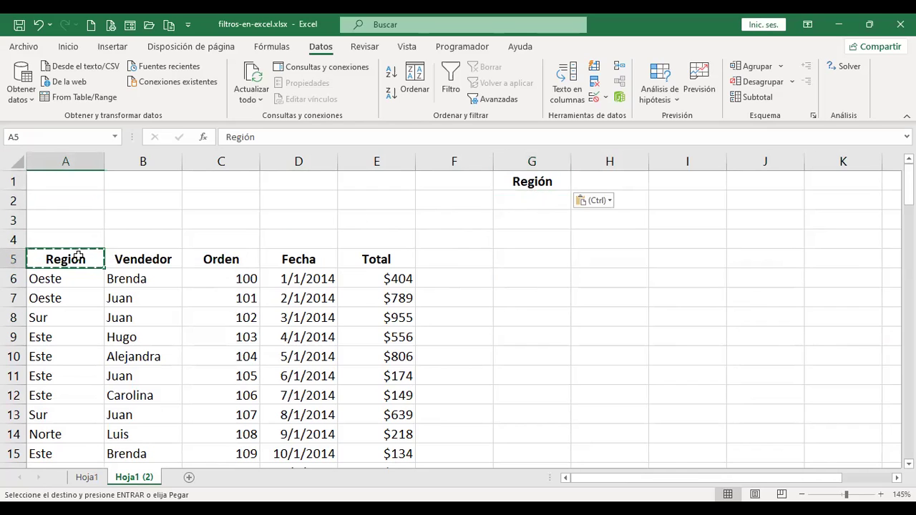
click(609, 180)
key(ctrl+v)
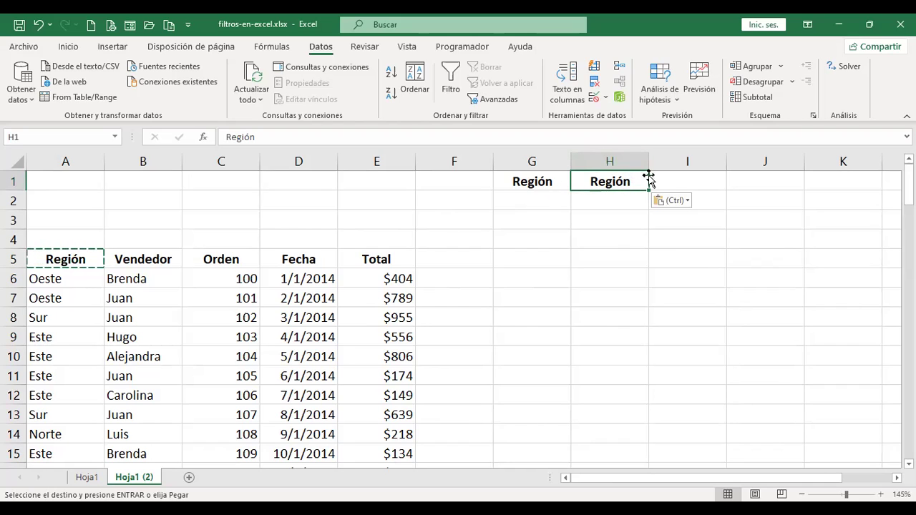
Step: Enter the region criteria Oeste in G2 and Sur in H2
click(555, 200)
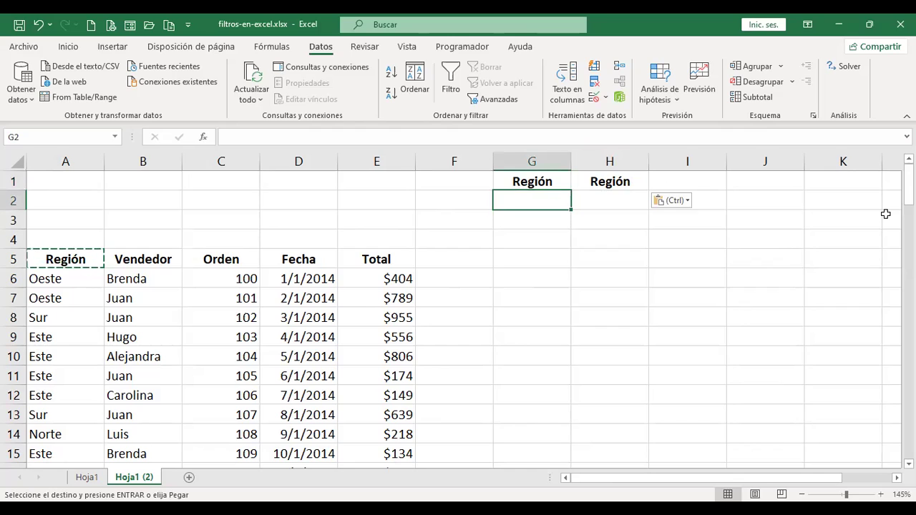
text(Oeste)
key(Return)
key(Up)
key(Right)
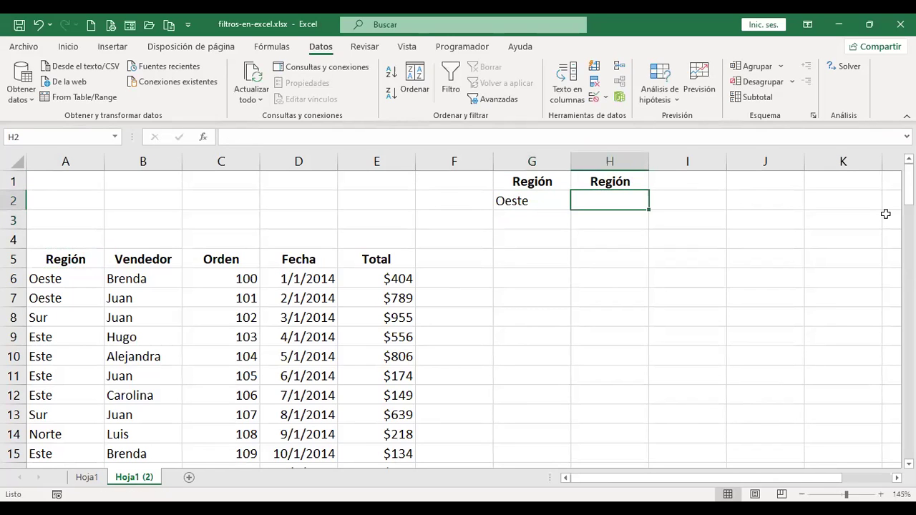
text(Sur)
key(Return)
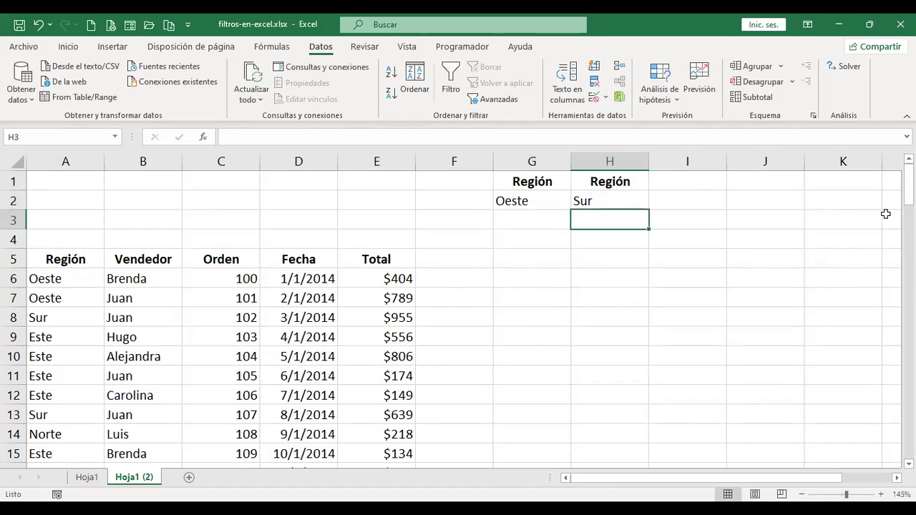
click(692, 179)
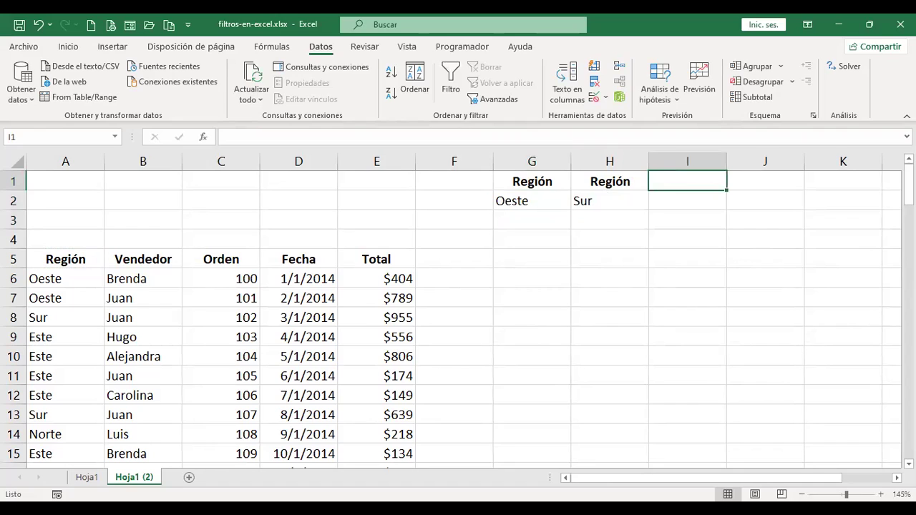
text(Fecha)
key(Return)
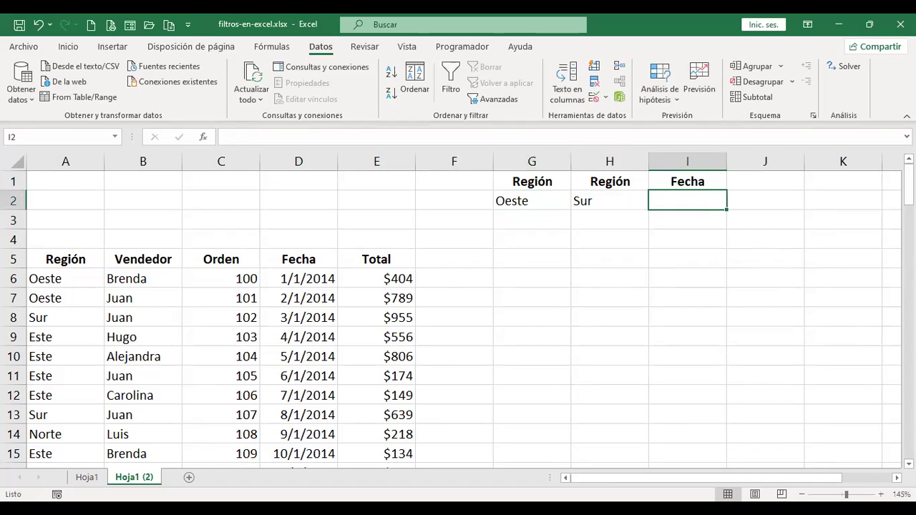
click(687, 181)
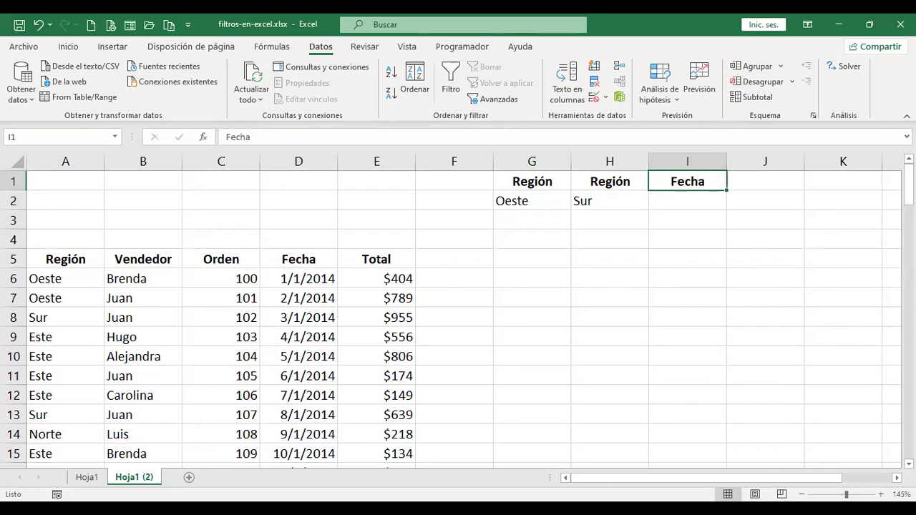
key(Delete)
Step: Copy the Fecha header from D5 into I1 and J1 of the criteria block
click(329, 259)
key(ctrl+c)
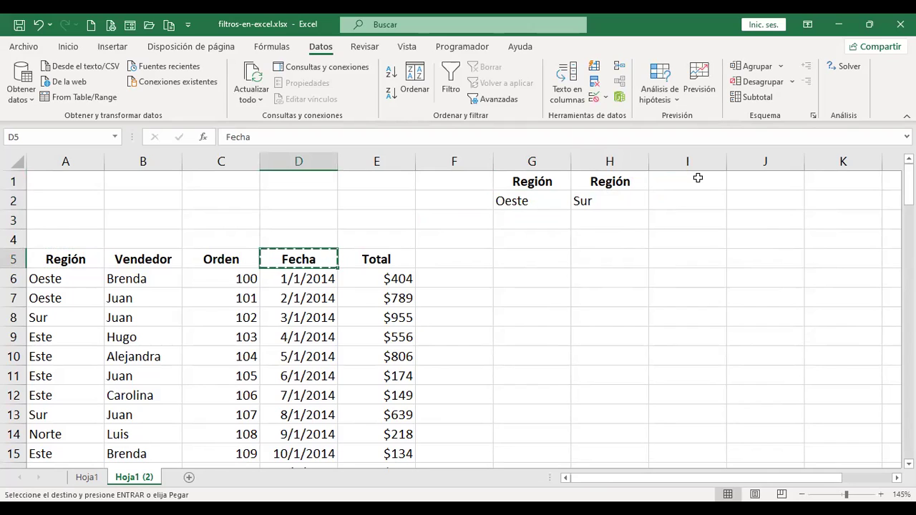
click(697, 178)
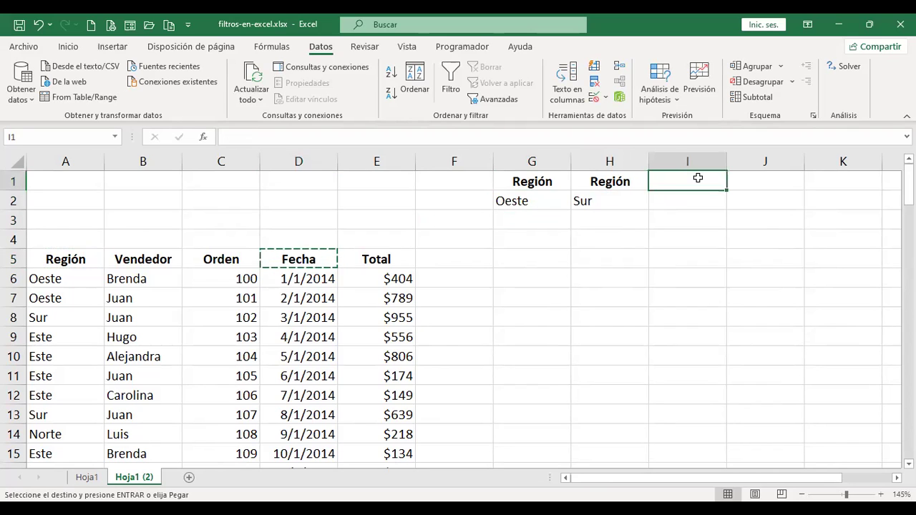
key(ctrl+v)
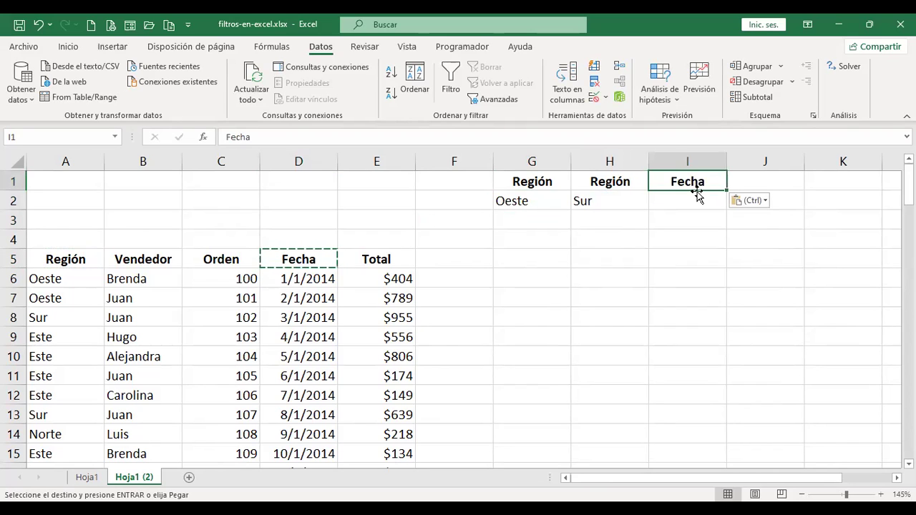
click(744, 186)
key(ctrl+v)
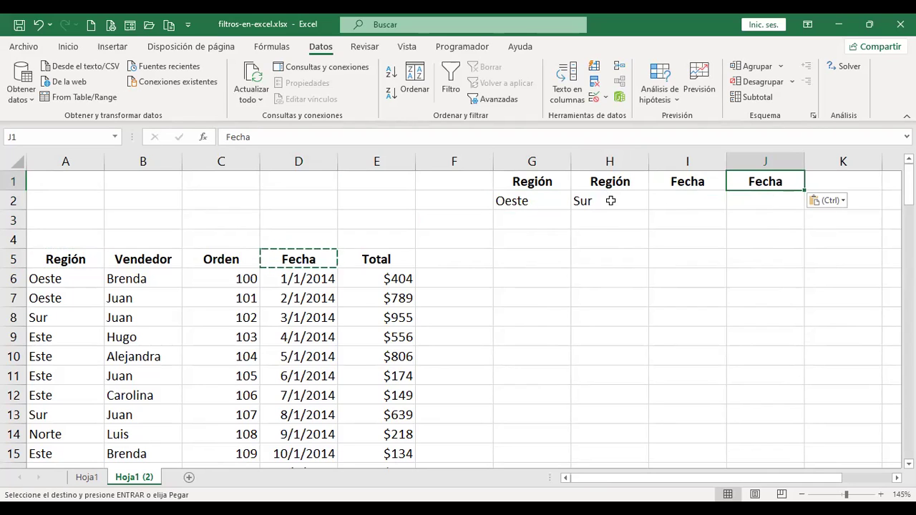
Step: Enter the date criteria >=1/2/2014 in I2 and <=1/3/2014 in J2
click(670, 204)
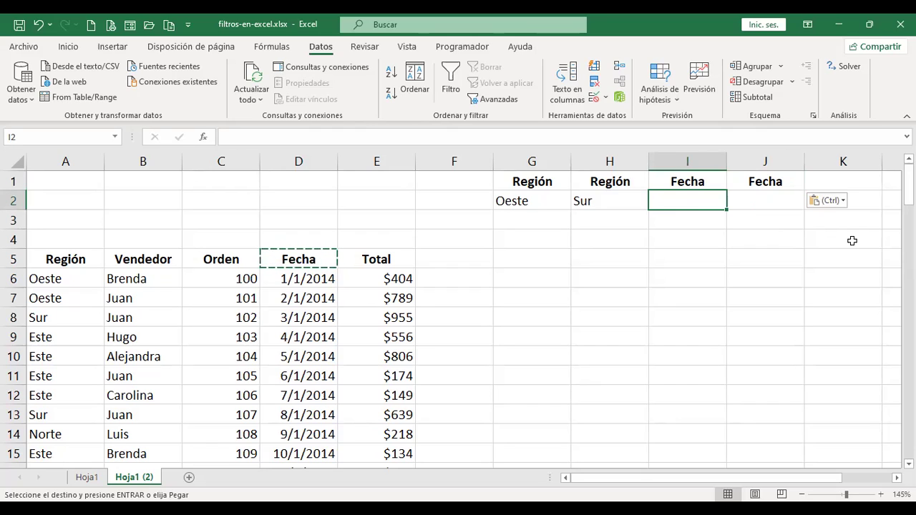
text(>)
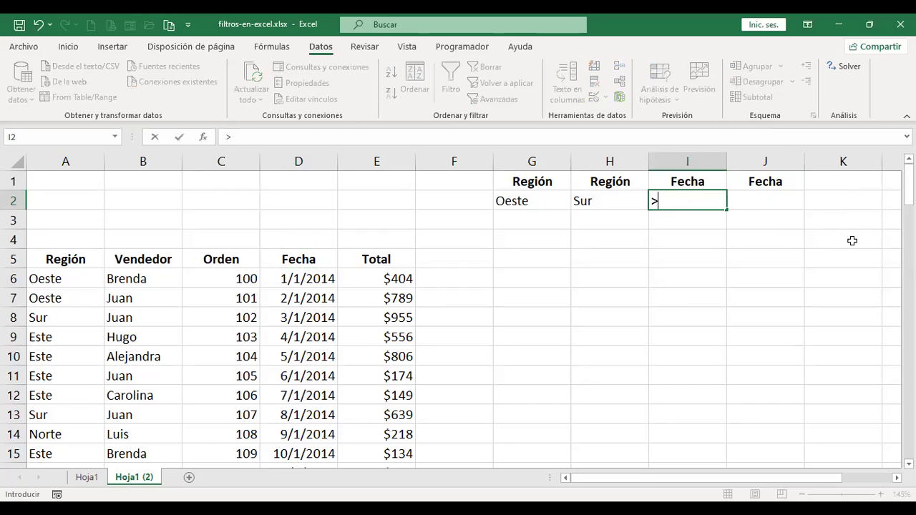
text(=1/2/2014)
key(Return)
key(Up)
key(Right)
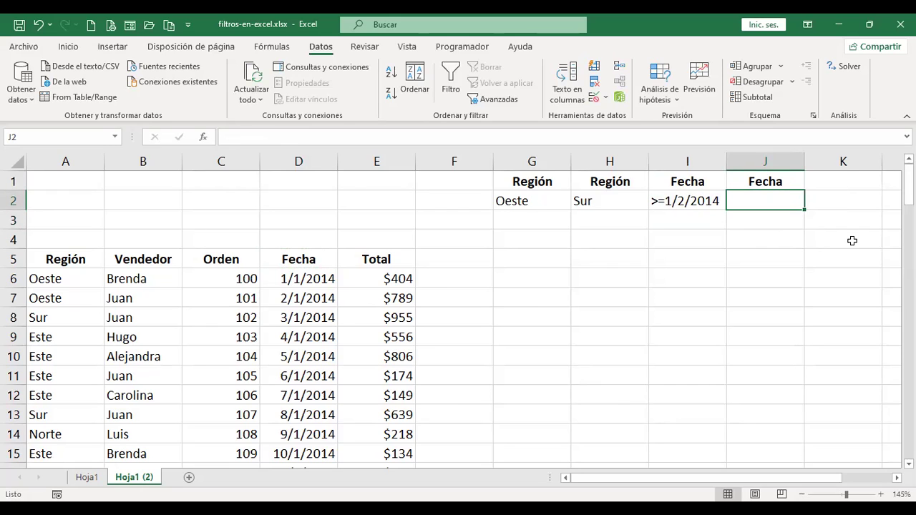
text(<)
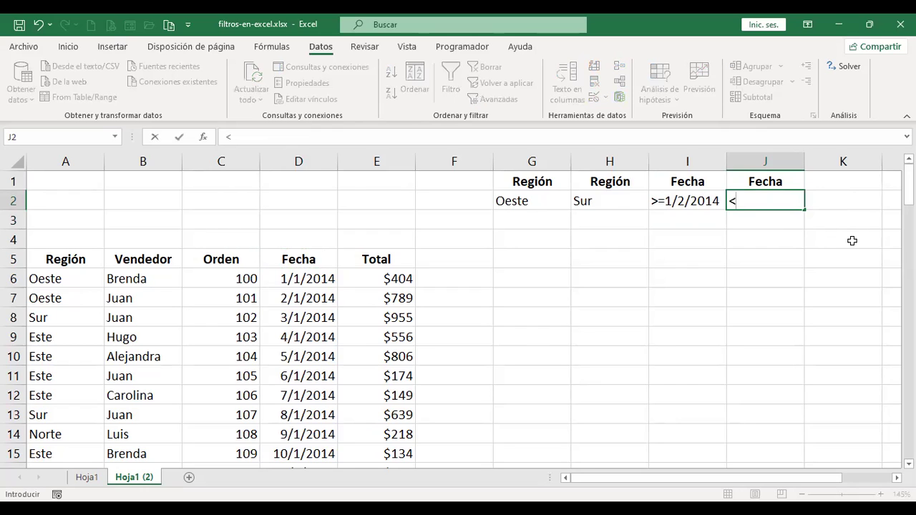
text(=1/3/2014)
key(Return)
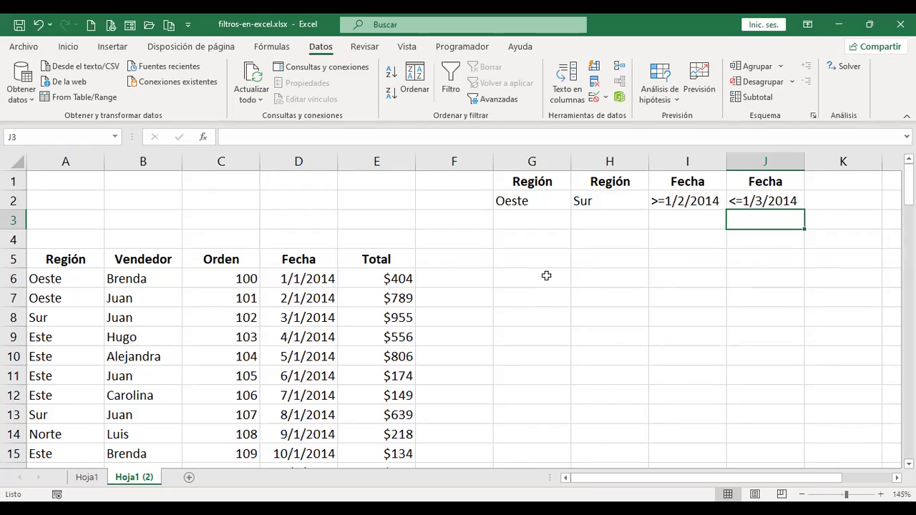
Step: Examine the source data's Vendedor column, and select the Región, Fecha and Total columns together
click(76, 161)
click(146, 158)
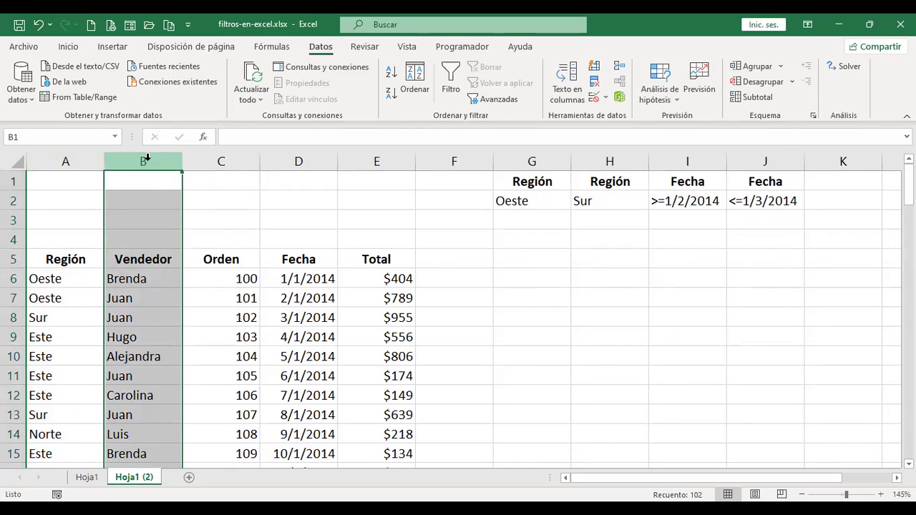
click(320, 161)
click(374, 161)
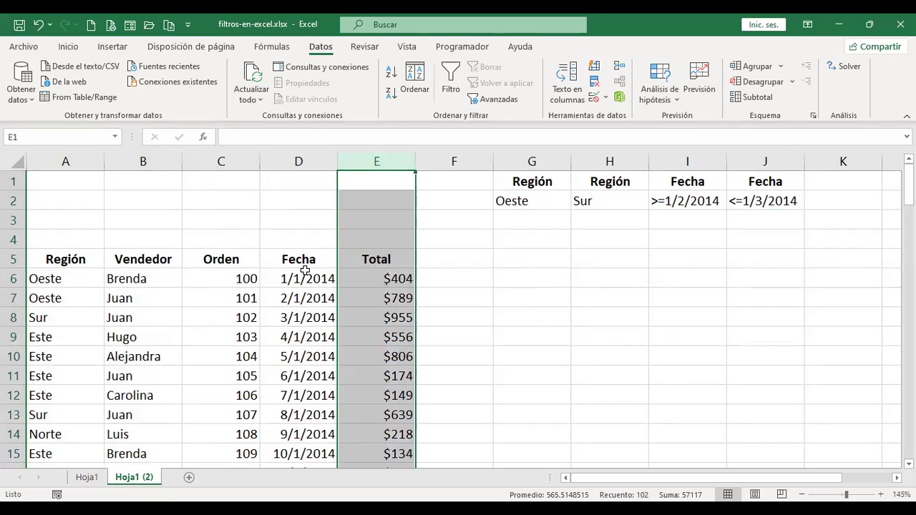
click(305, 273)
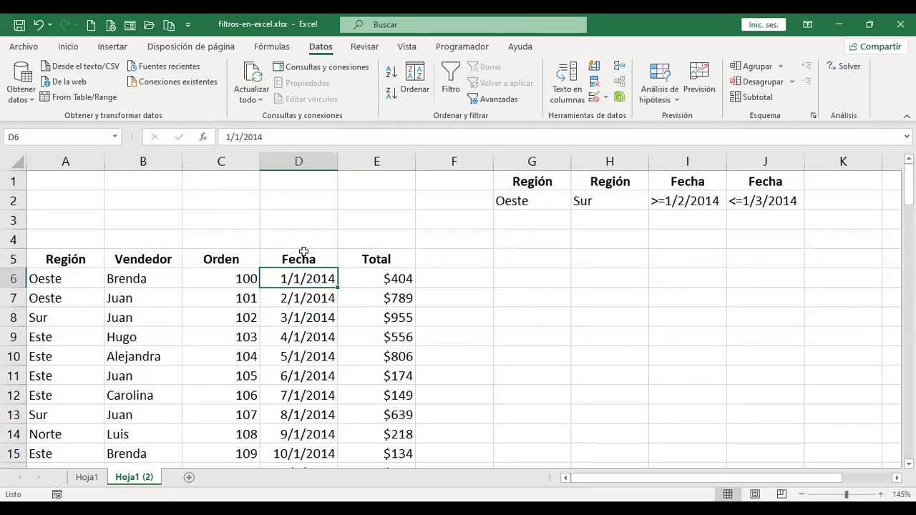
click(157, 160)
drag(106, 195, 70, 162)
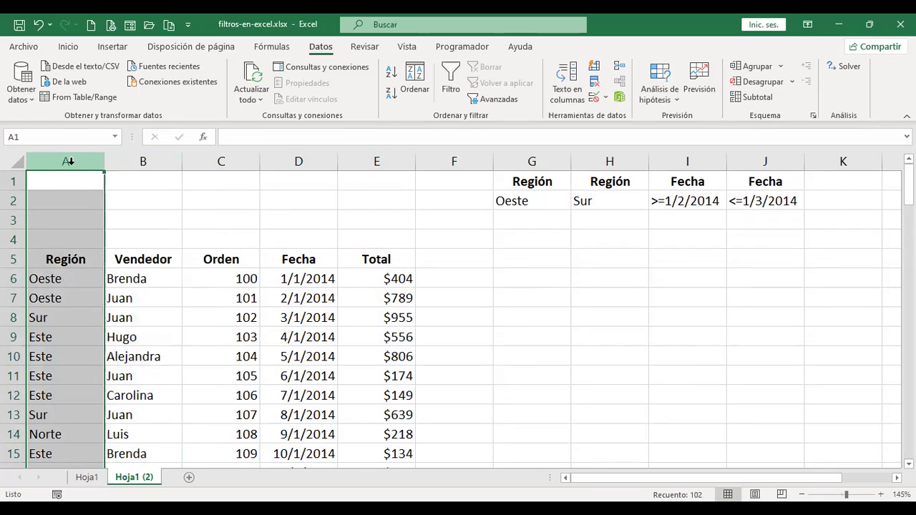
ctrl+click(299, 162)
ctrl+click(376, 160)
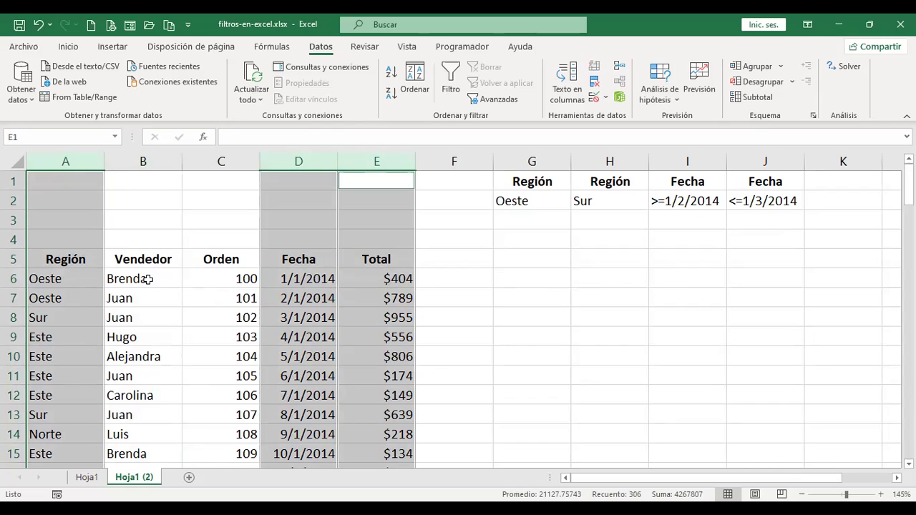
Step: Copy the Región, Fecha and Total headers from the source data into G5, H5 and I5 as the output headers
click(77, 259)
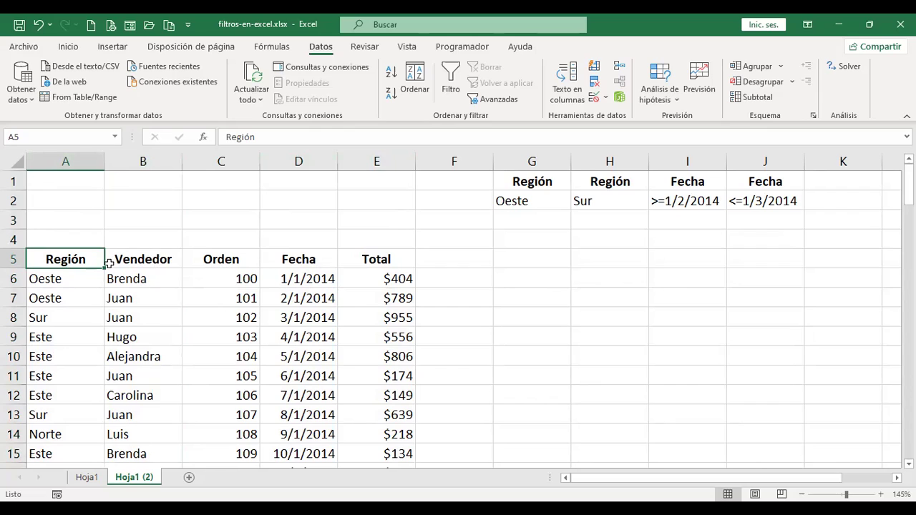
key(ctrl+c)
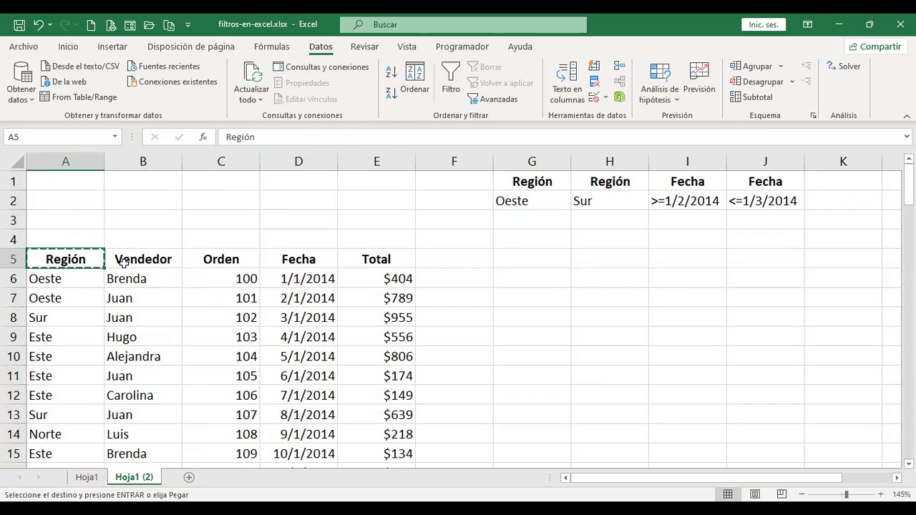
click(538, 257)
key(ctrl+v)
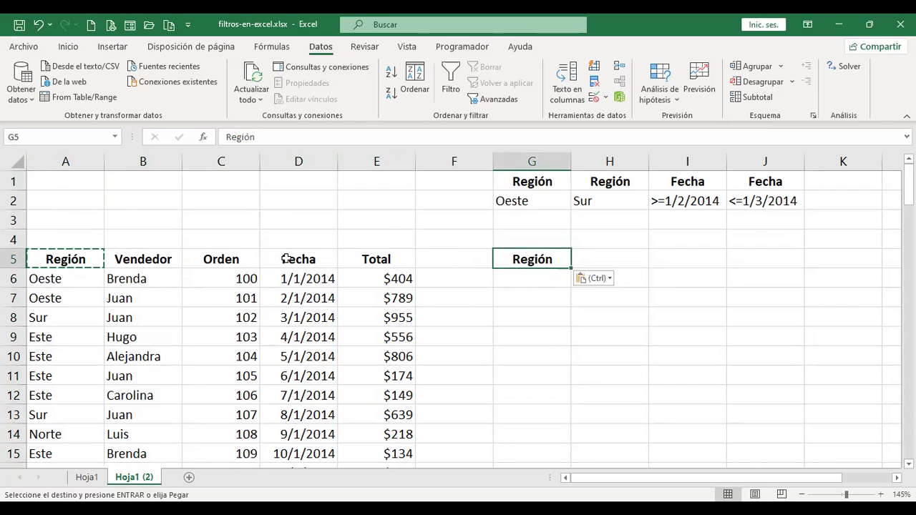
click(312, 260)
key(ctrl+c)
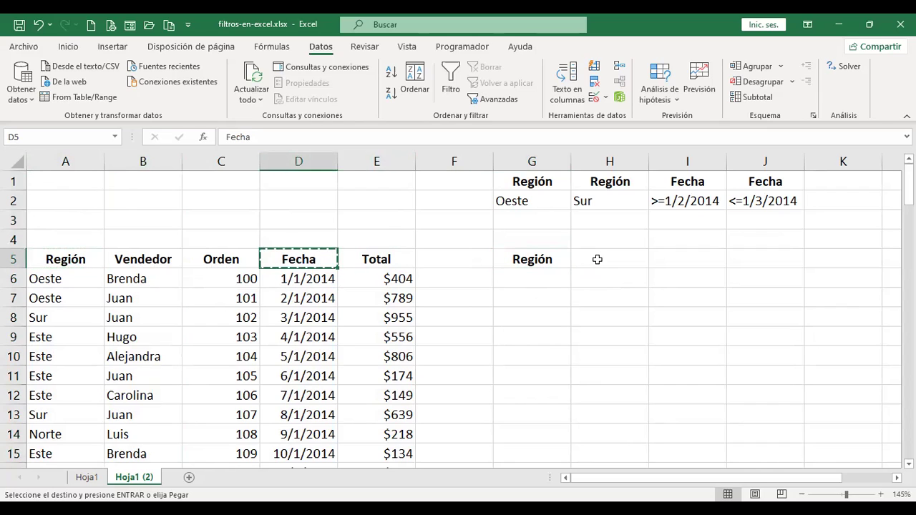
click(597, 259)
key(ctrl+v)
click(371, 257)
key(ctrl+c)
click(669, 250)
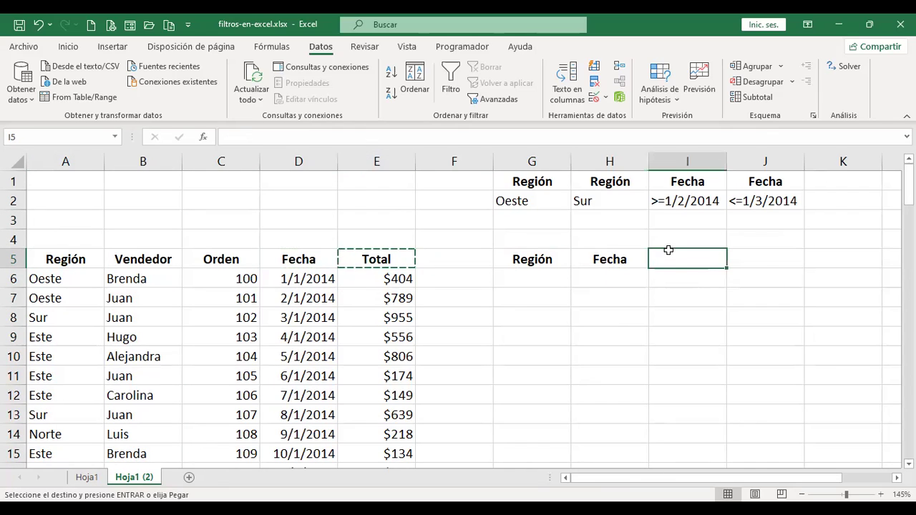
key(ctrl+v)
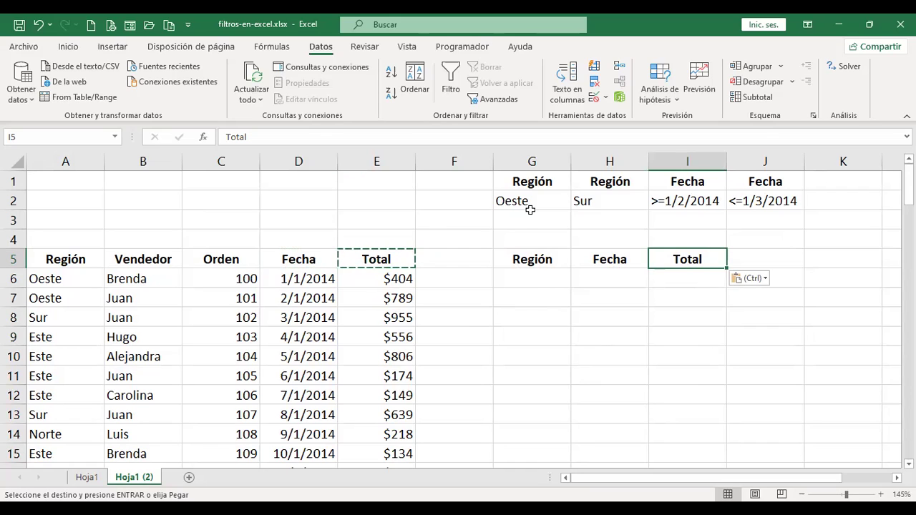
Step: Start an advanced filter that copies to another location, keeping list range A5:E106 and setting the criteria range to G1:J2
click(498, 100)
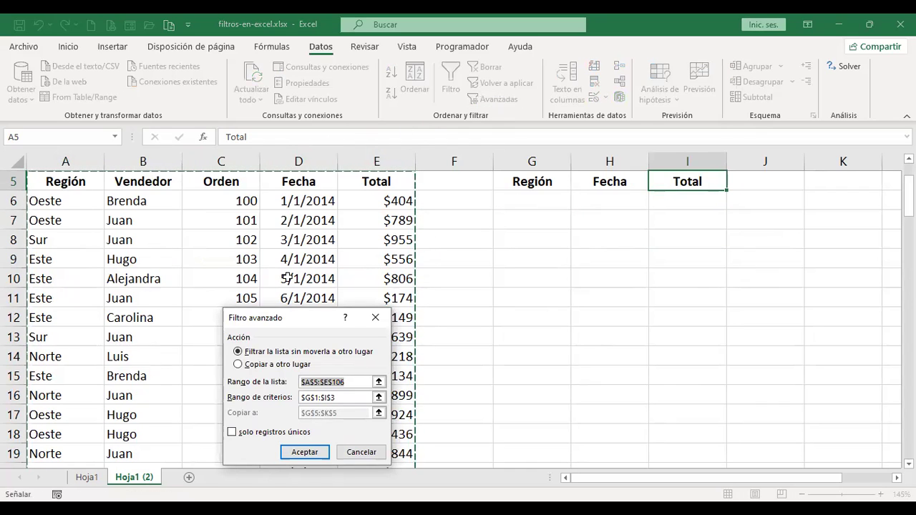
click(238, 365)
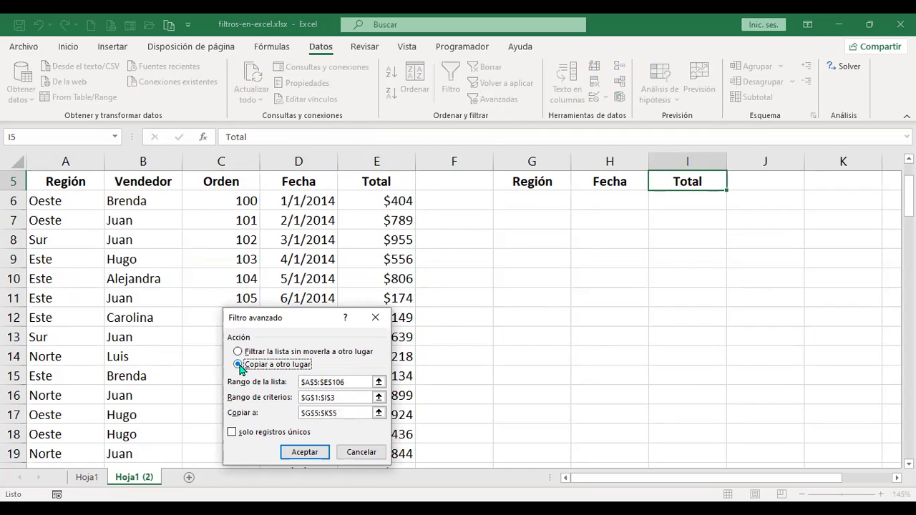
click(357, 383)
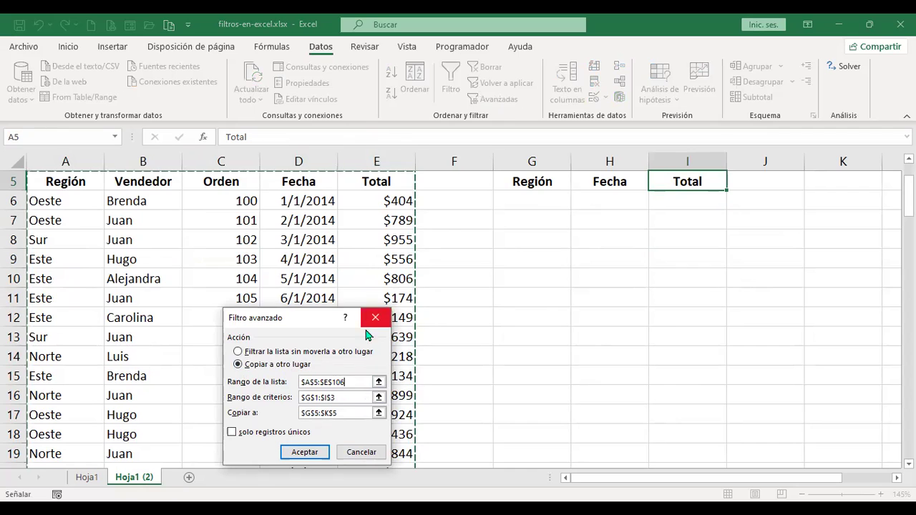
click(339, 398)
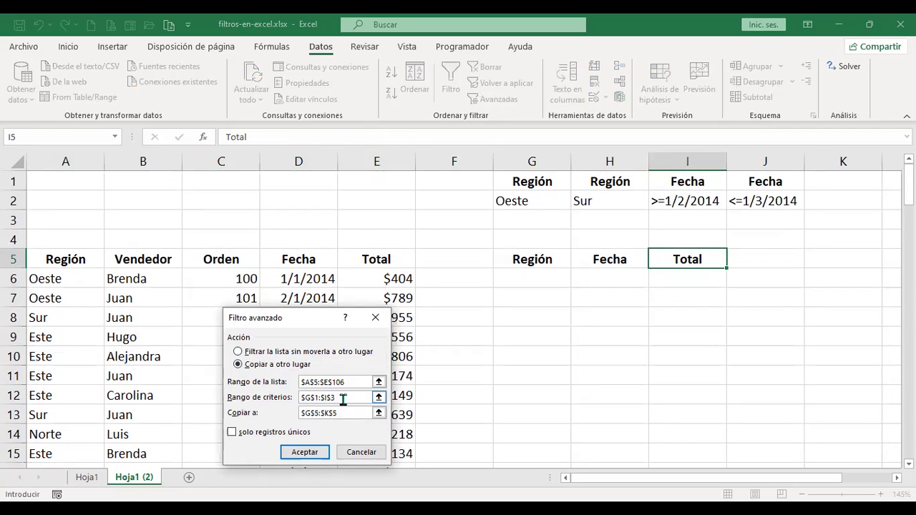
drag(343, 400, 293, 403)
key(BackSpace)
click(543, 180)
shift+click(748, 203)
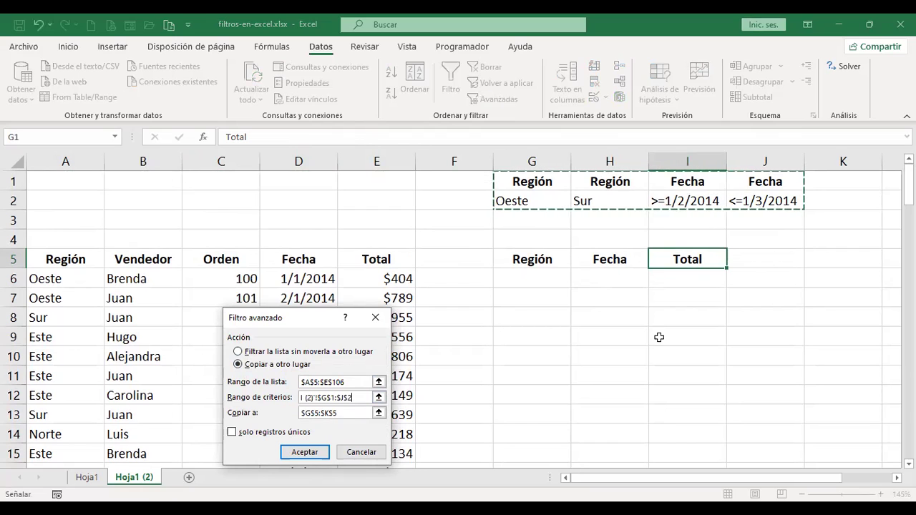
Step: Set the advanced filter's copy destination to the headers in G5:I5 and run the filter
click(370, 406)
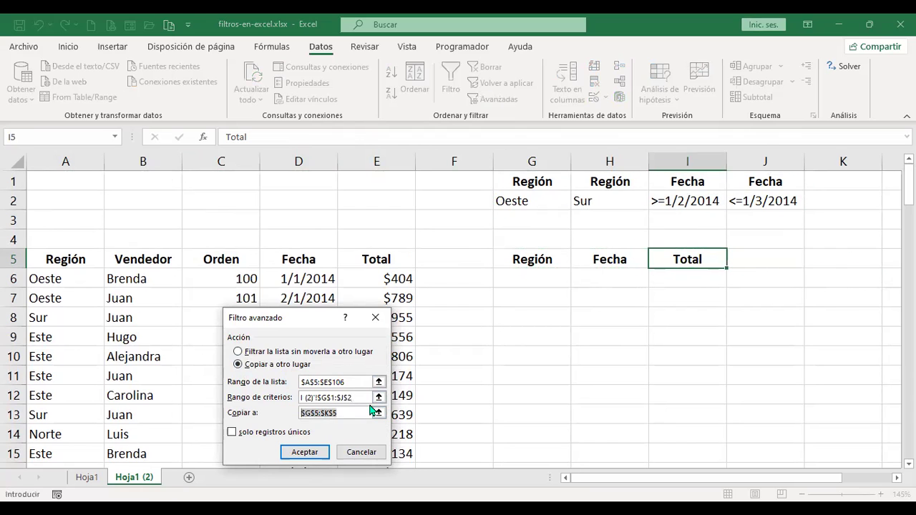
key(BackSpace)
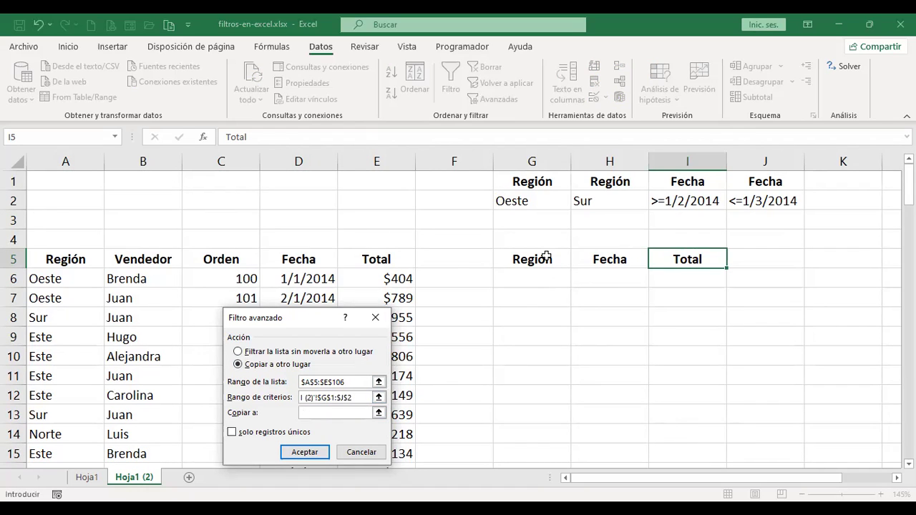
drag(546, 255, 695, 259)
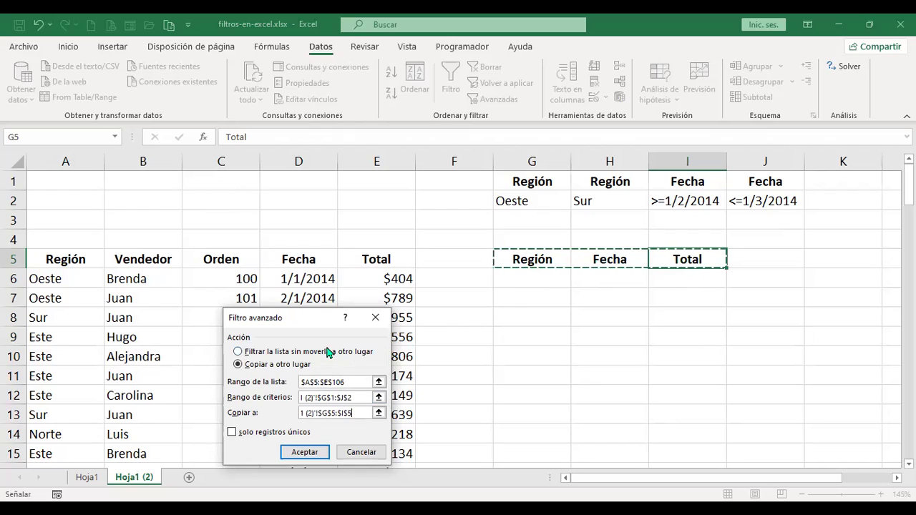
key(Tab)
key(Tab)
key(Return)
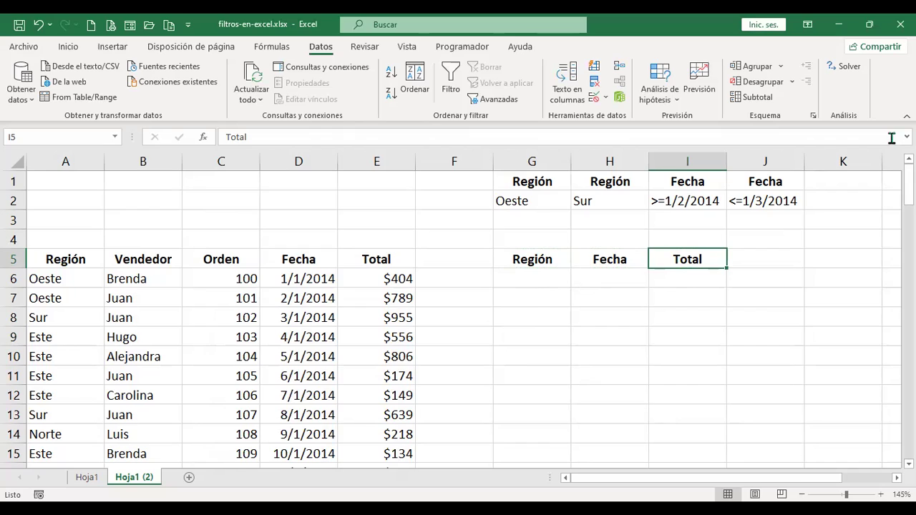
Step: Turn on AutoFilter for the source data and filter the Región column to Oeste and Sur only
click(685, 198)
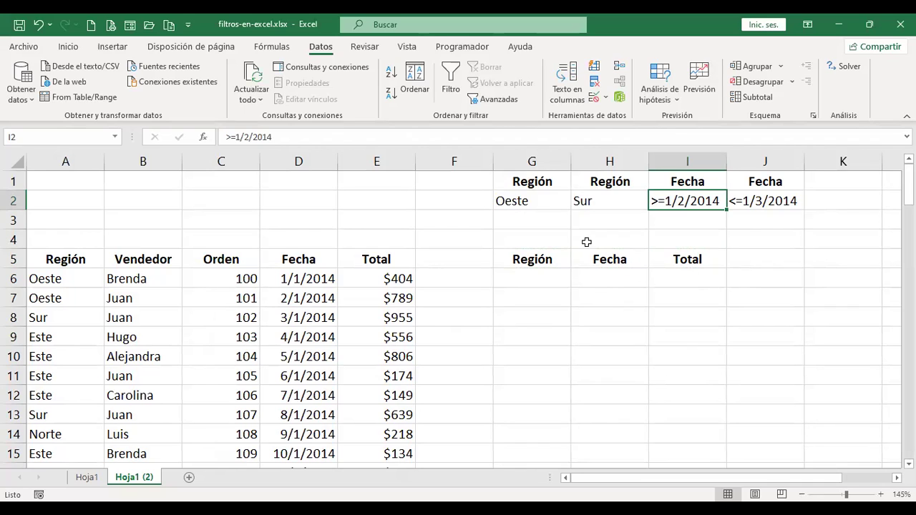
click(72, 258)
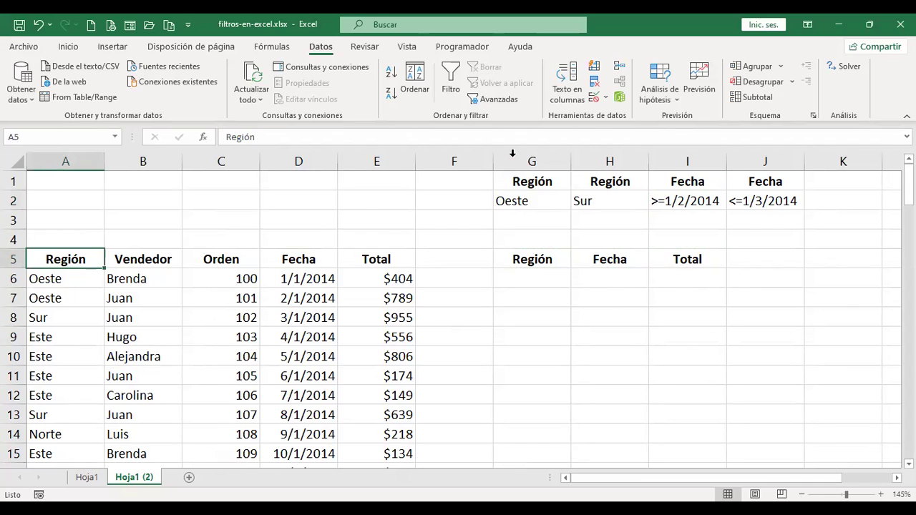
click(451, 87)
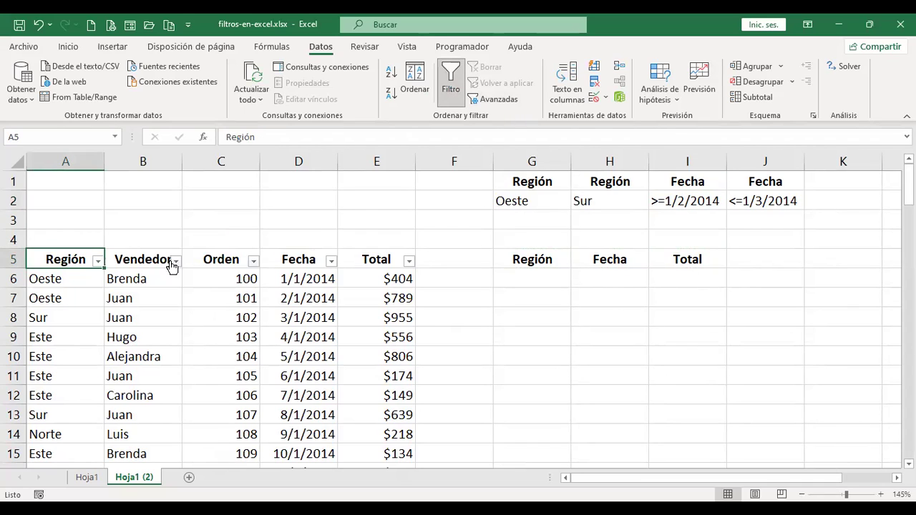
click(97, 261)
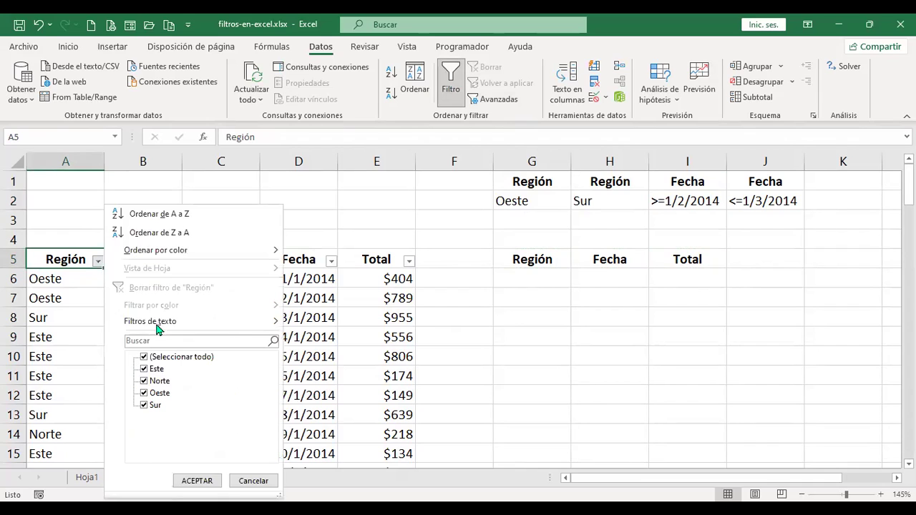
click(144, 358)
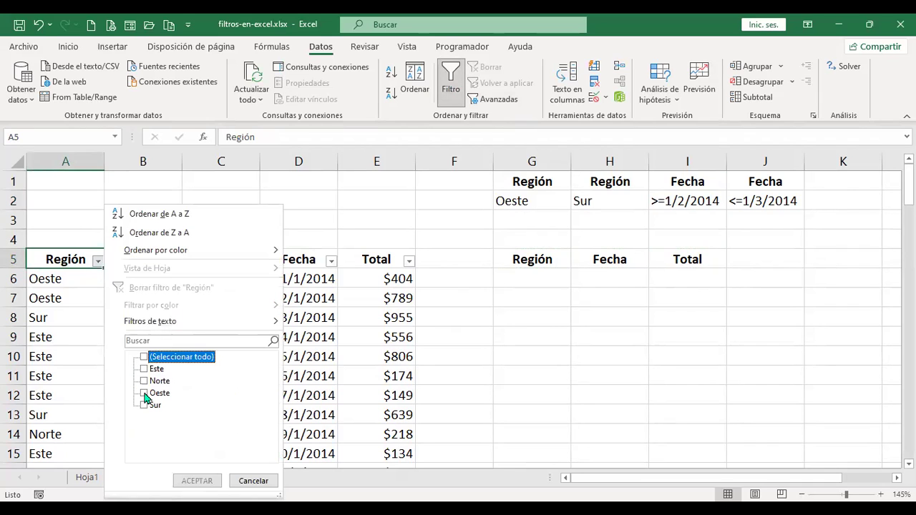
click(144, 394)
click(144, 405)
click(211, 484)
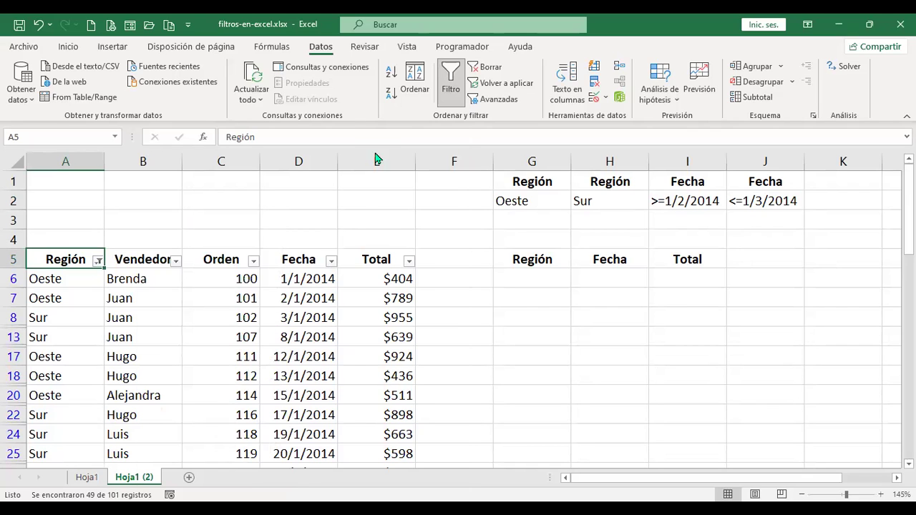
Step: Filter the Fecha column to dates from 1/2/2014 through 1/3/2014 inclusive and review the matching rows
click(331, 259)
mouse_move(236, 320)
click(363, 136)
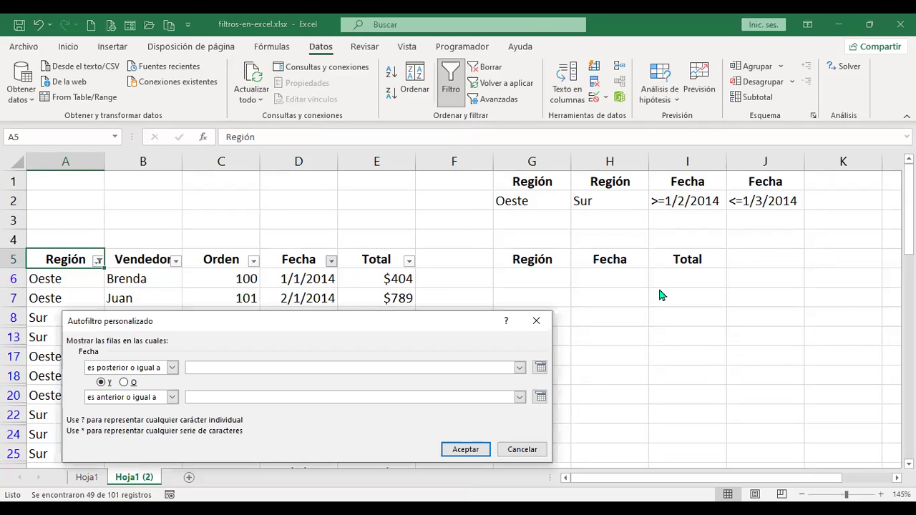
text(1/2/2014)
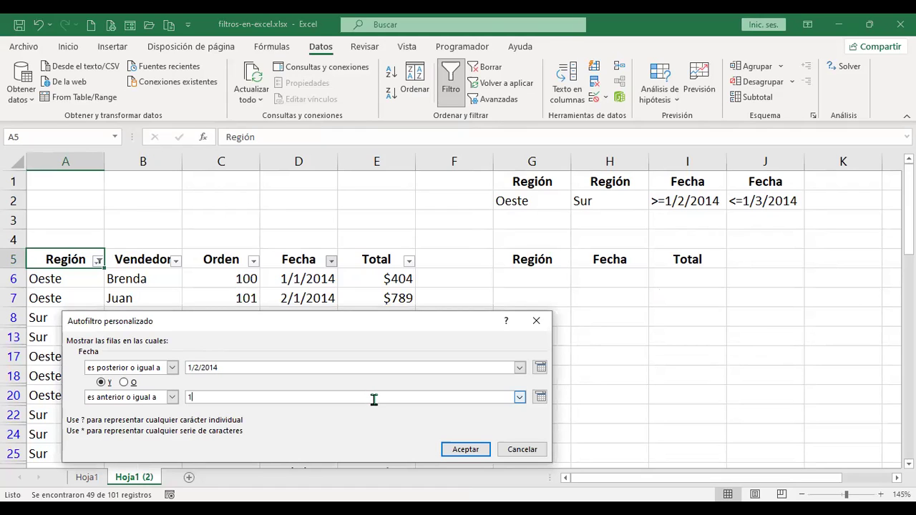
click(374, 397)
text(1/3/2014)
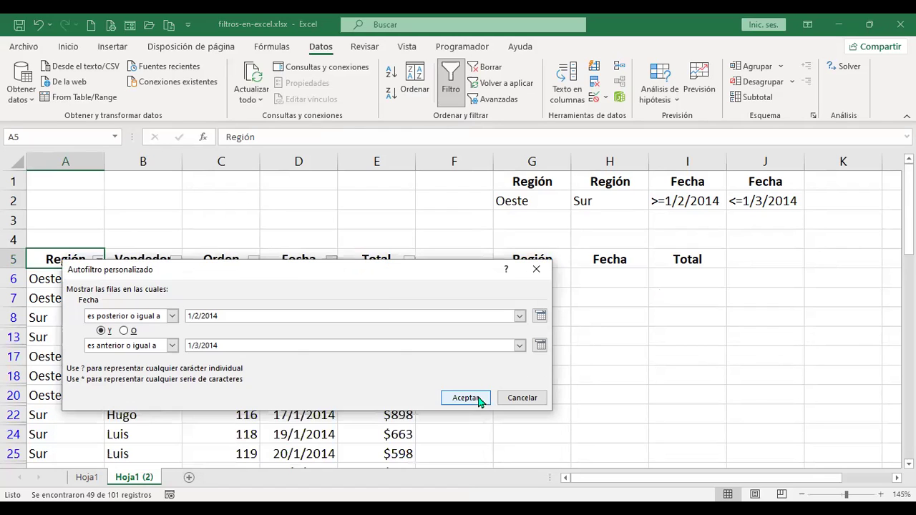
click(476, 398)
scroll(216, 323, down, 3)
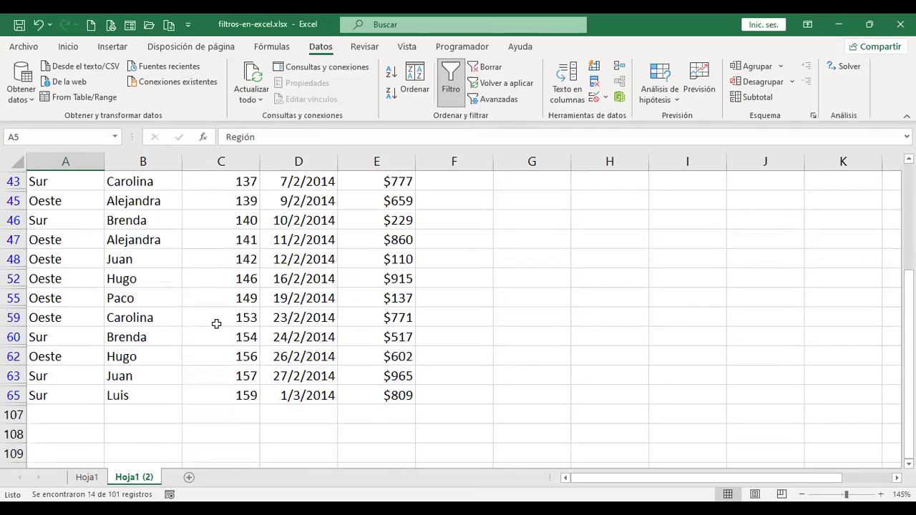
scroll(214, 322, up, 3)
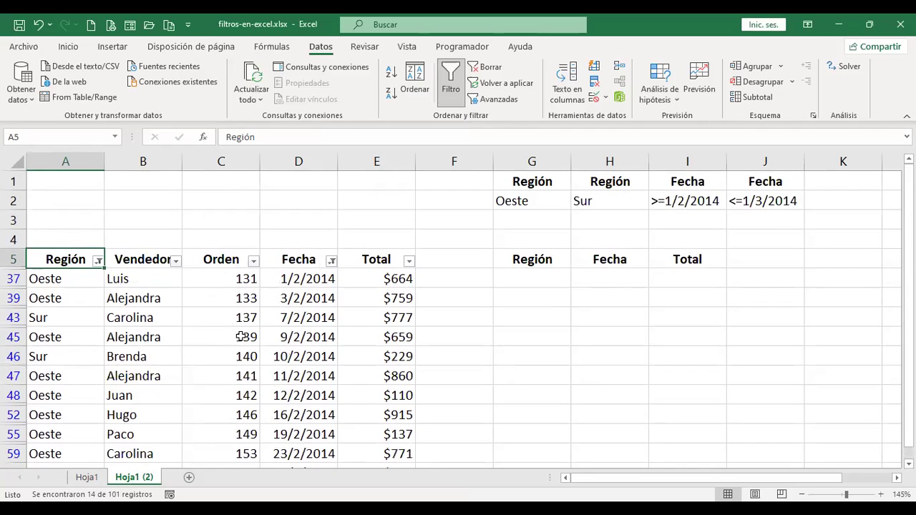
Step: Put the date in criteria cell I2 in quotation marks so it reads >="1/2/2014"
click(689, 201)
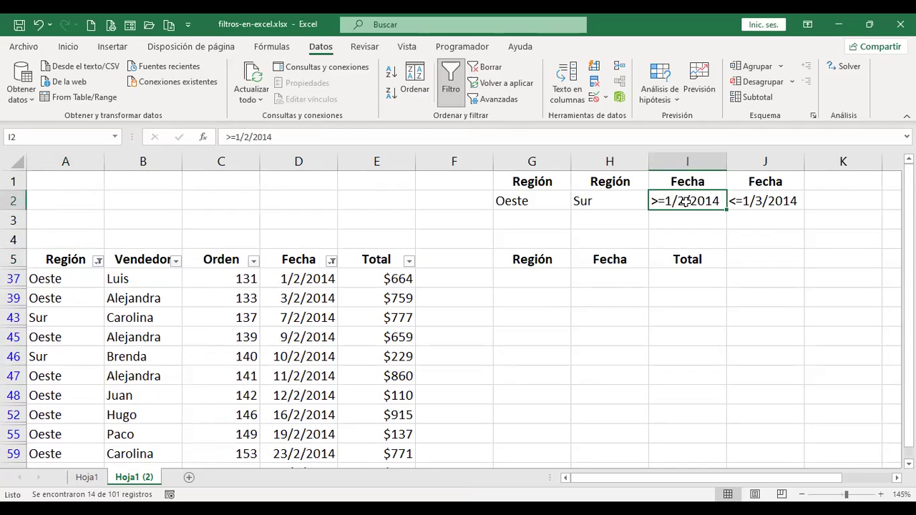
click(234, 136)
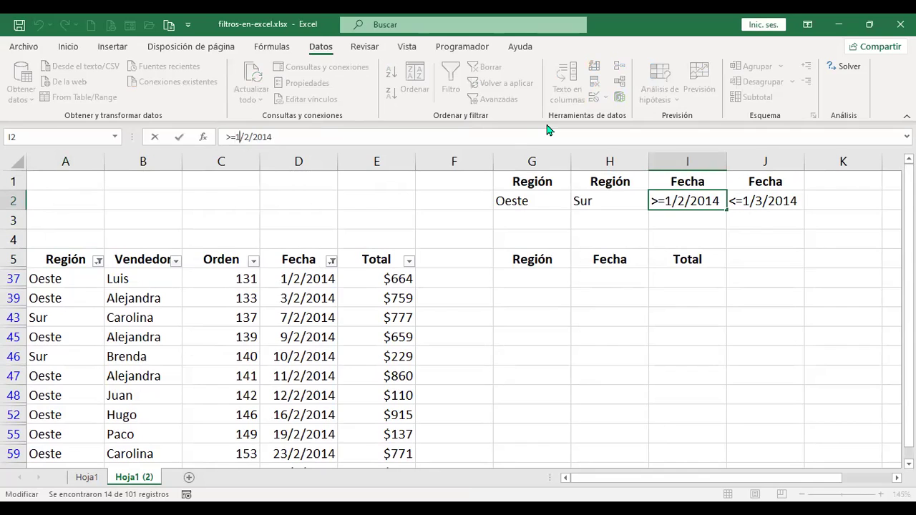
text(")
key(Return)
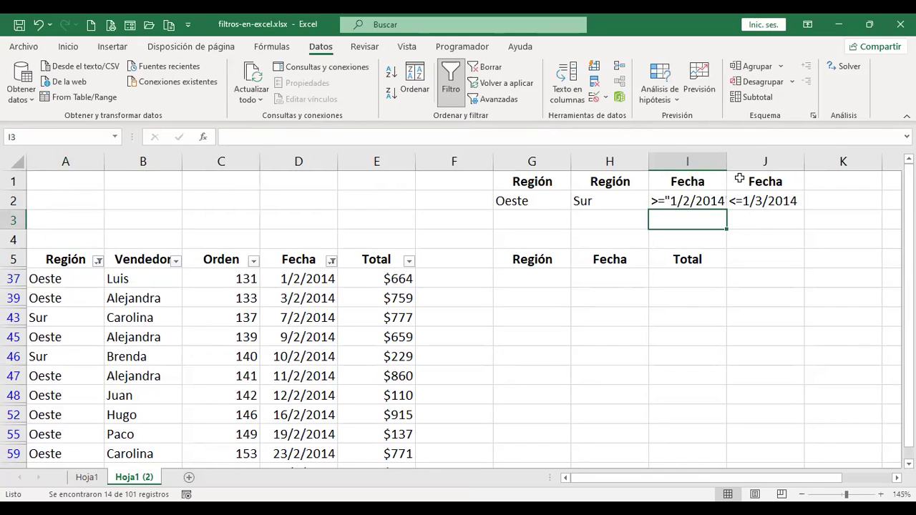
Step: Put the date in criteria cell J2 in quotation marks as <="1/3/2014", and autofit the width of column I
click(763, 198)
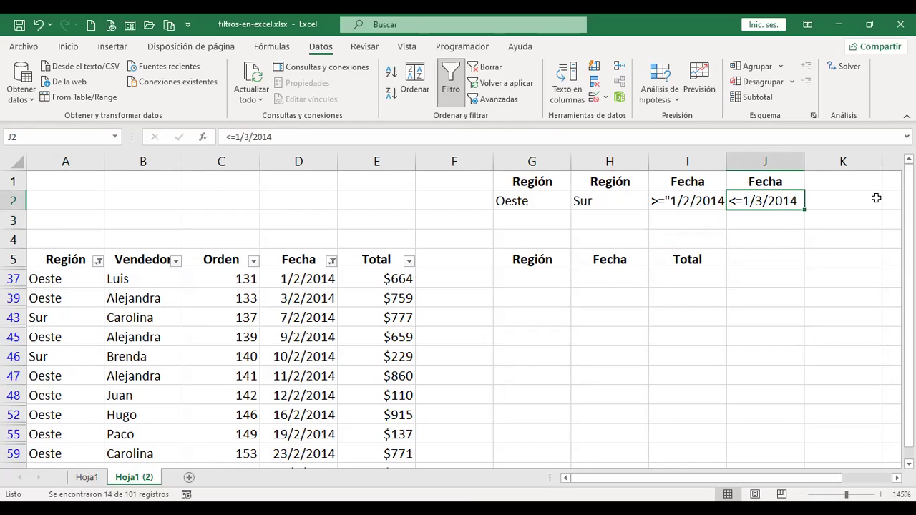
key(F2)
key(Home)
key(Right)
key(Right)
key(Right)
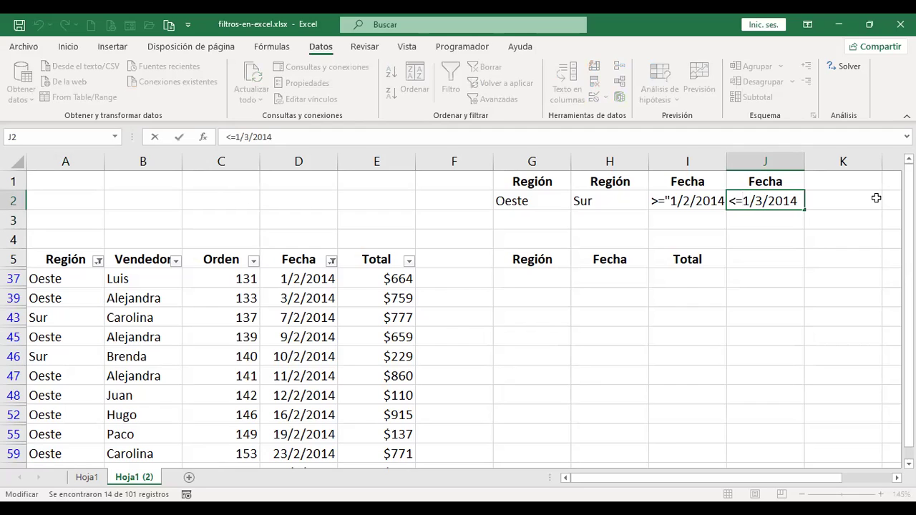
text(")
key(Return)
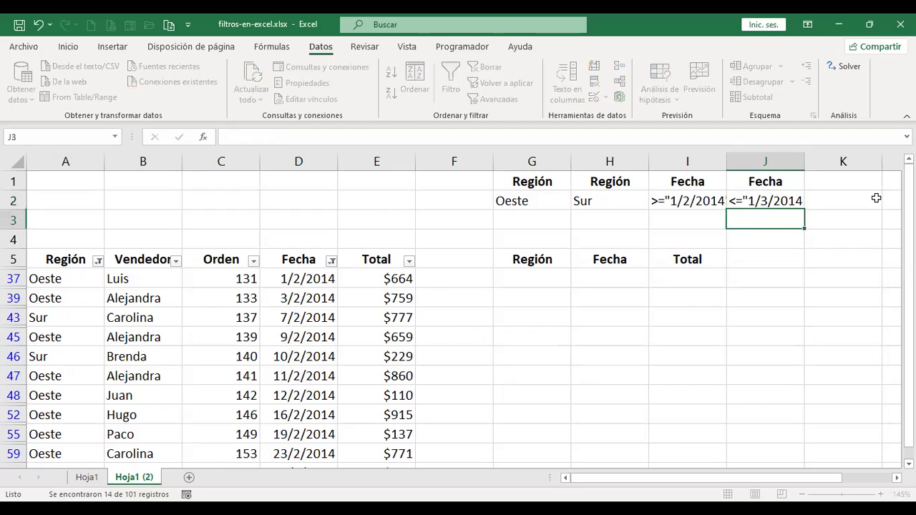
key(Up)
key(F2)
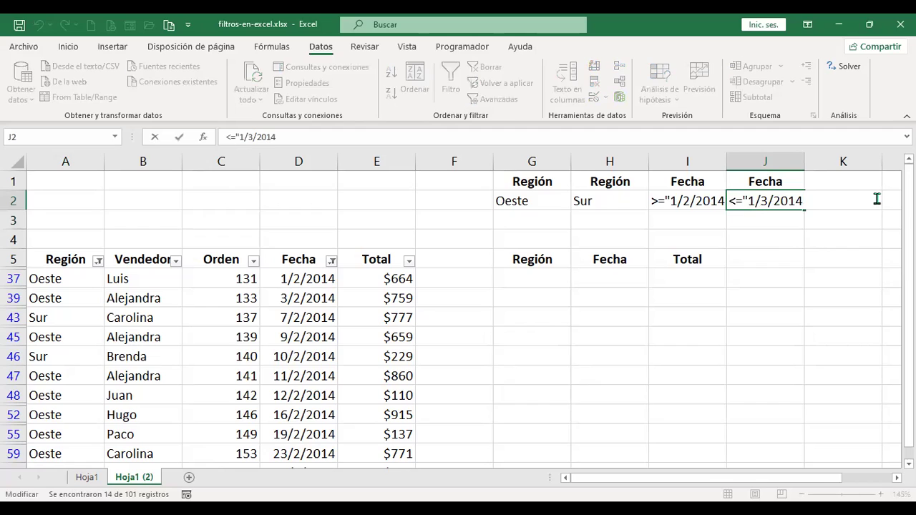
text(")
key(Return)
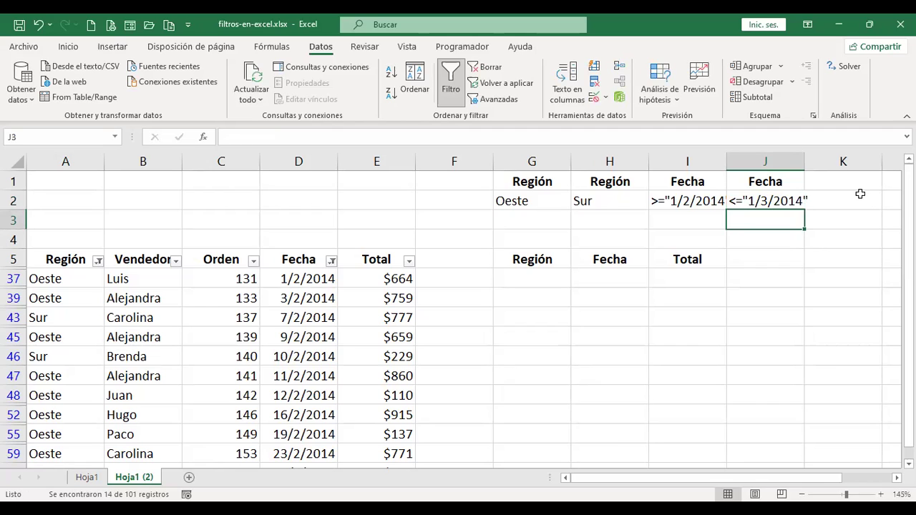
double_click(727, 164)
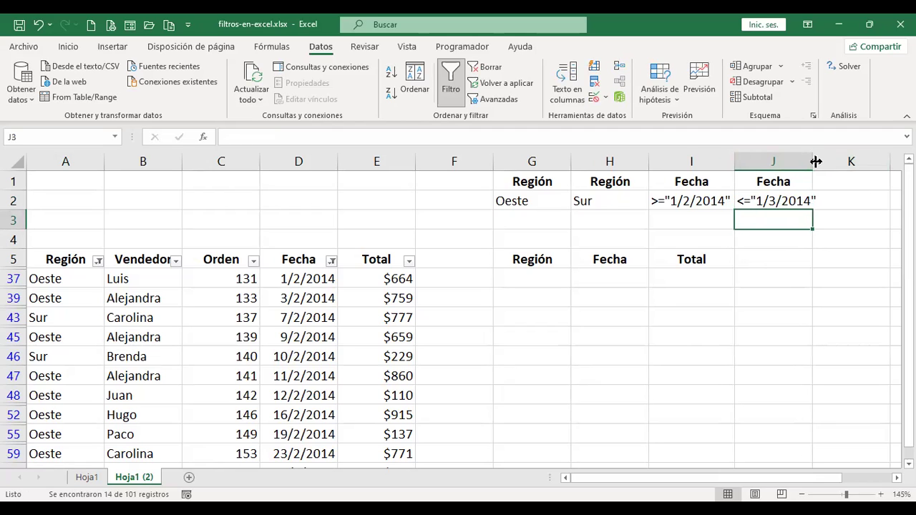
Step: Autofit column J and set up an advanced filter that copies to another location, with list range A5:E106 and criteria range G1:J2
double_click(813, 160)
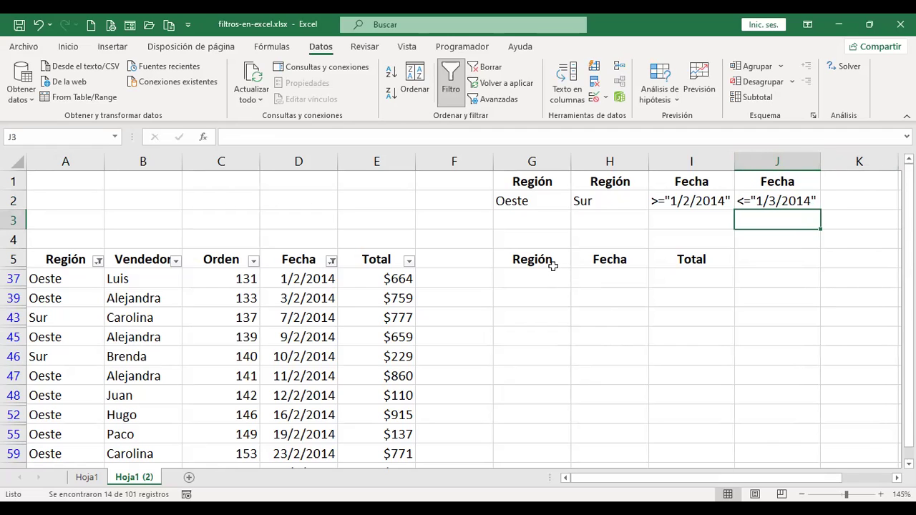
click(499, 100)
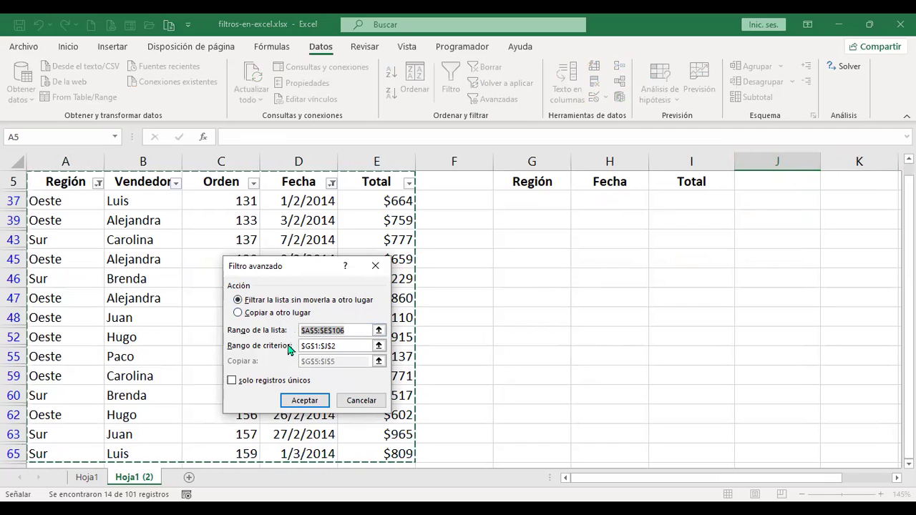
click(352, 347)
drag(353, 356, 252, 340)
click(541, 181)
shift+click(782, 202)
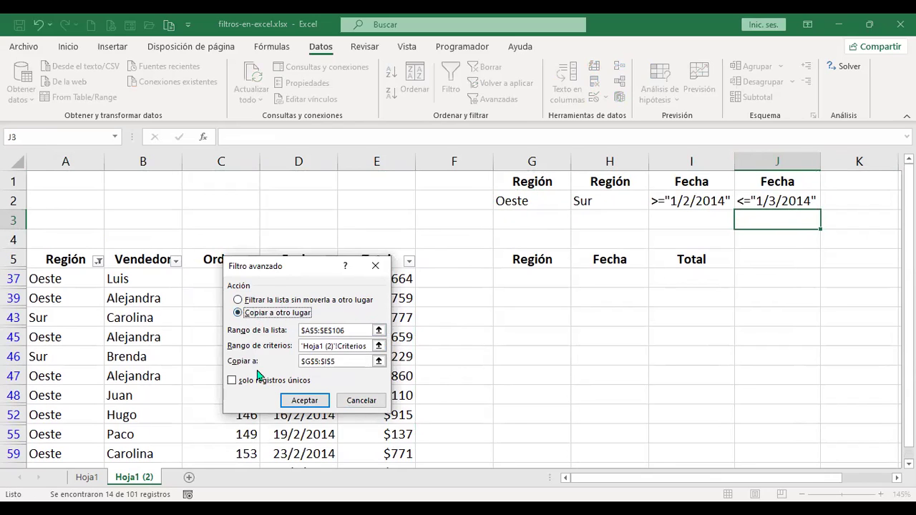
Step: Set the advanced filter's copy destination to the Región, Fecha and Total headings in G5:I5 and run it
click(352, 362)
key(BackSpace)
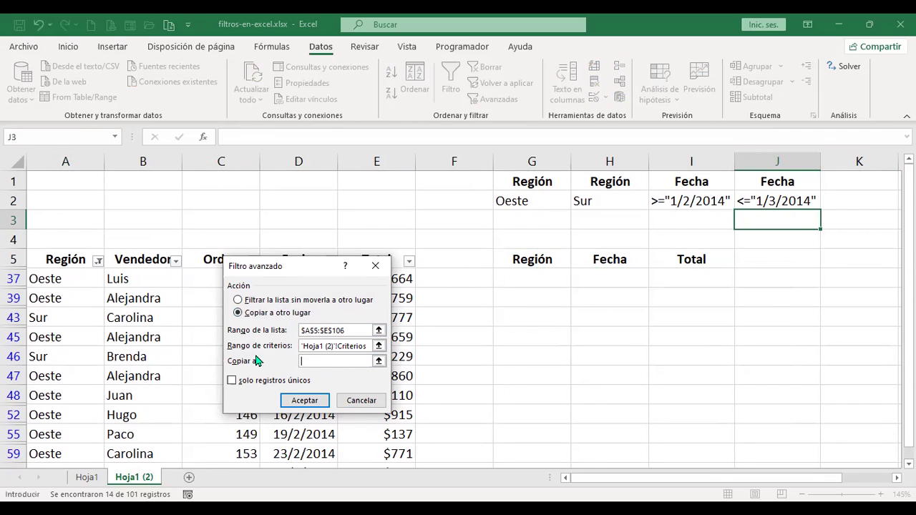
click(538, 259)
drag(555, 256, 691, 259)
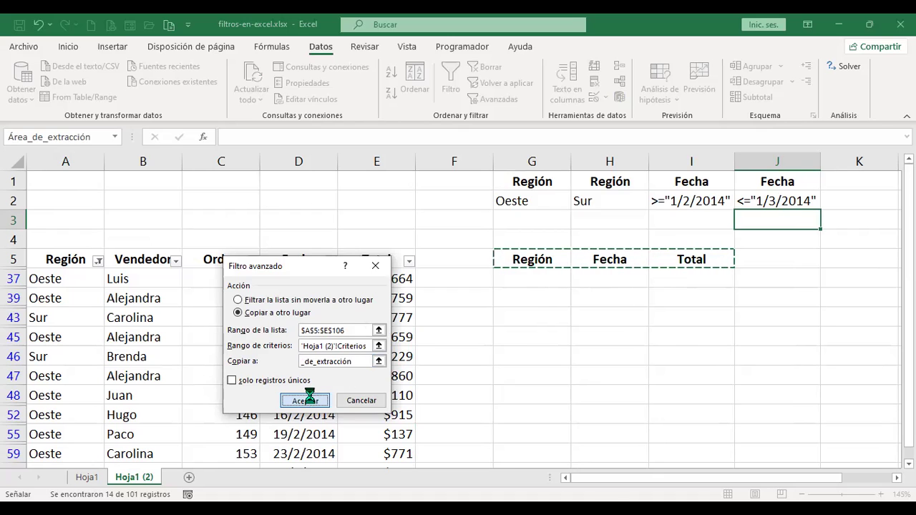
click(311, 401)
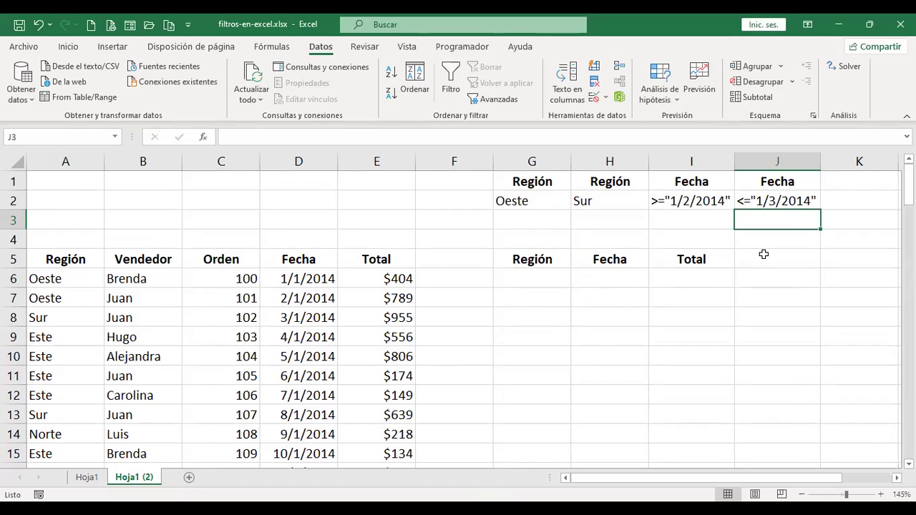
Step: Review the criteria in G2:J2 and remove the closing quotation mark from the date criterion in J2
drag(546, 202, 580, 201)
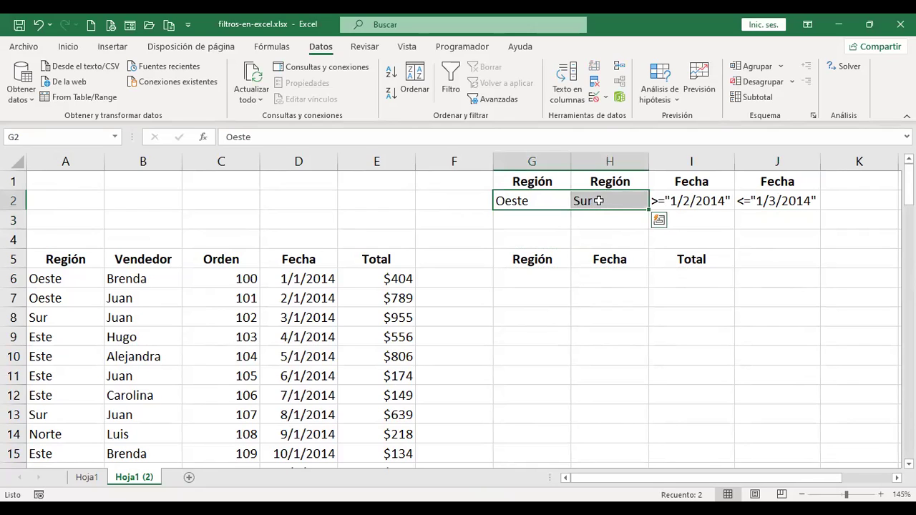
click(690, 201)
click(765, 201)
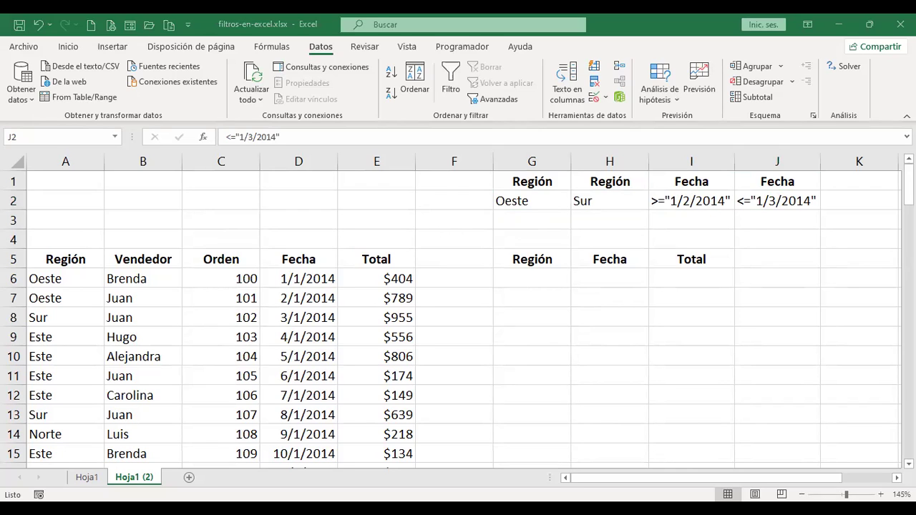
key(alt+Tab)
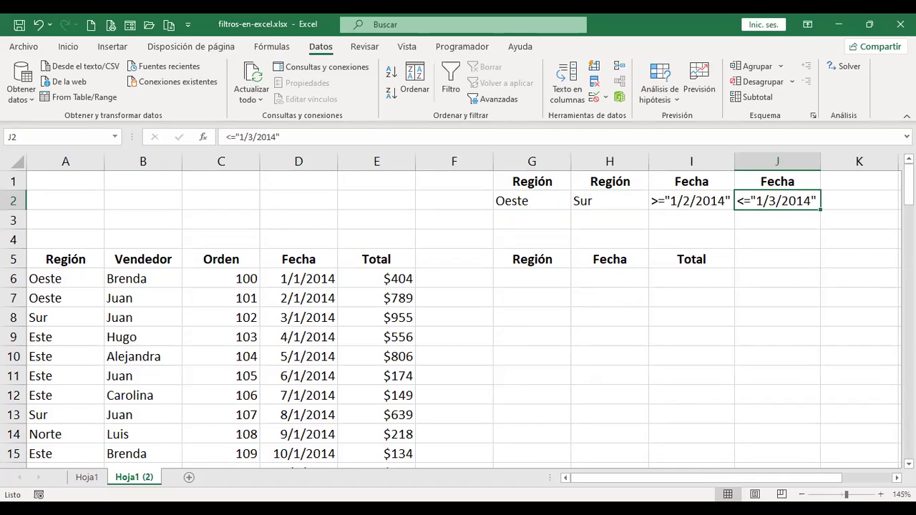
key(alt+Tab)
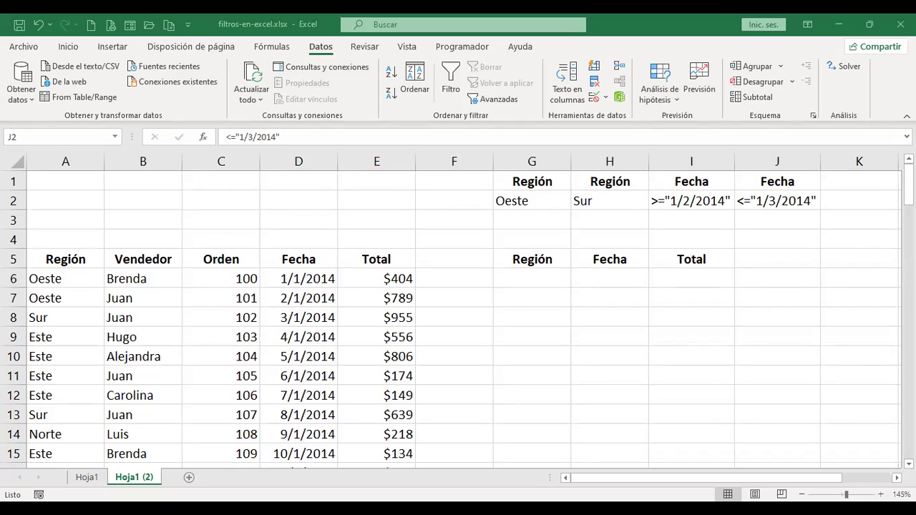
click(306, 135)
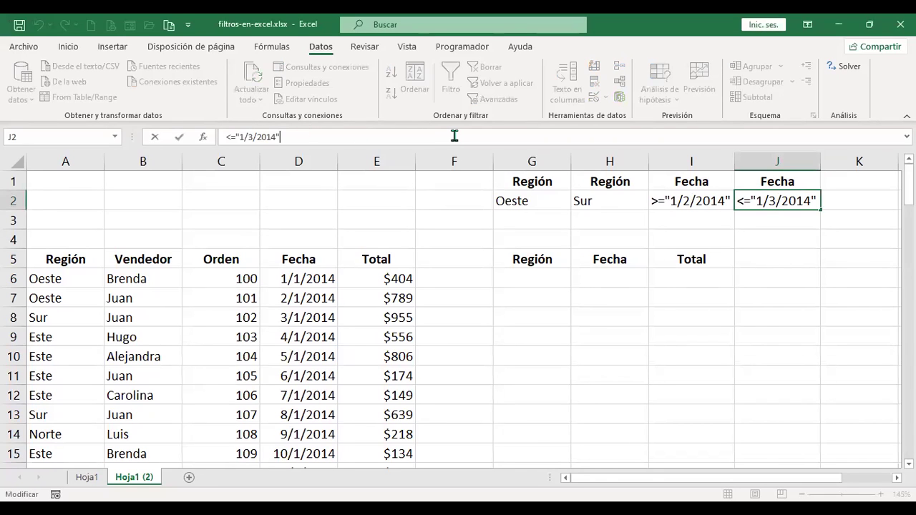
key(BackSpace)
key(Return)
key(Up)
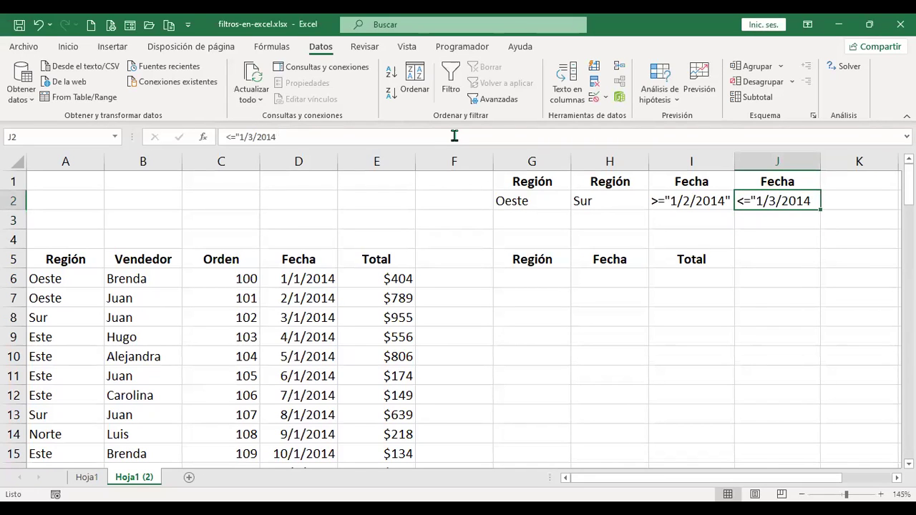
Step: Remove both quotation marks from the date criterion in I2 so it reads >=1/2/2014
key(Left)
key(F2)
key(Home)
key(Right)
key(Right)
key(Delete)
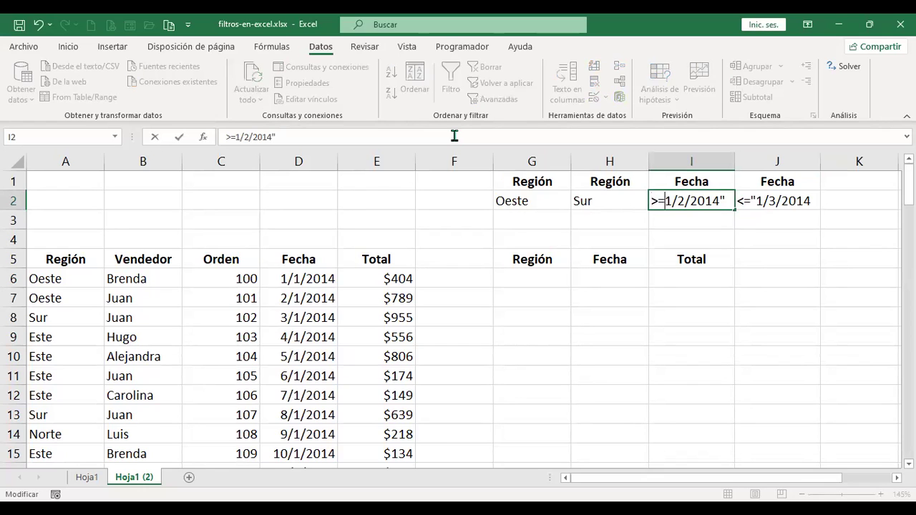
key(End)
key(BackSpace)
key(Return)
key(Up)
Step: Remove the remaining opening quotation mark from the date criterion in J2 so it reads <=1/3/2014
key(Right)
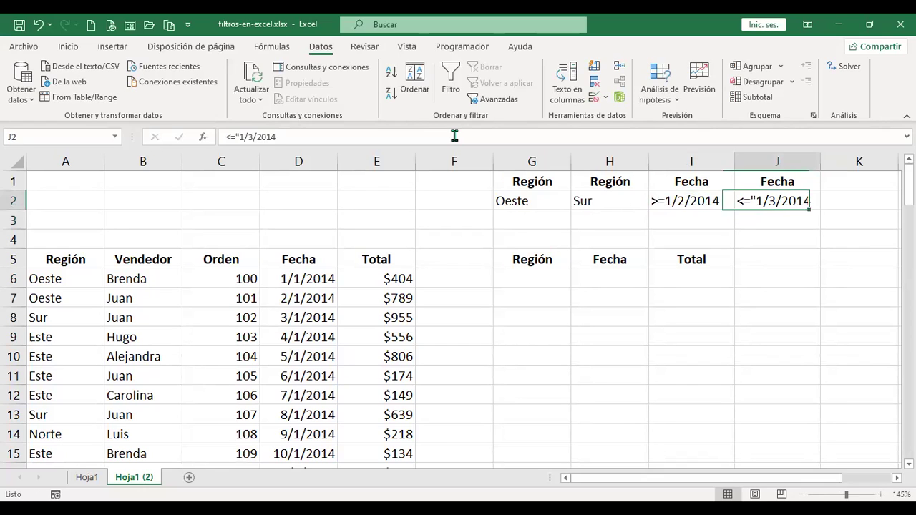
key(F2)
key(Home)
key(Right)
key(Right)
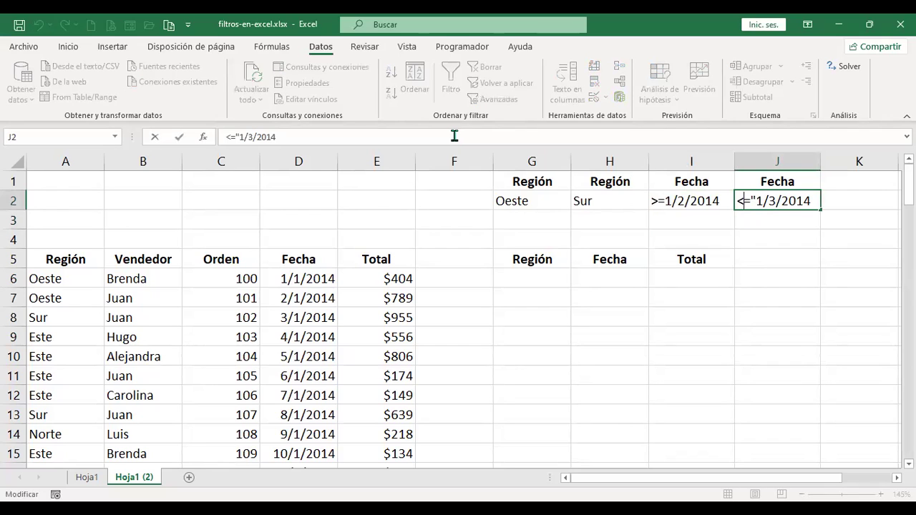
key(Delete)
key(Return)
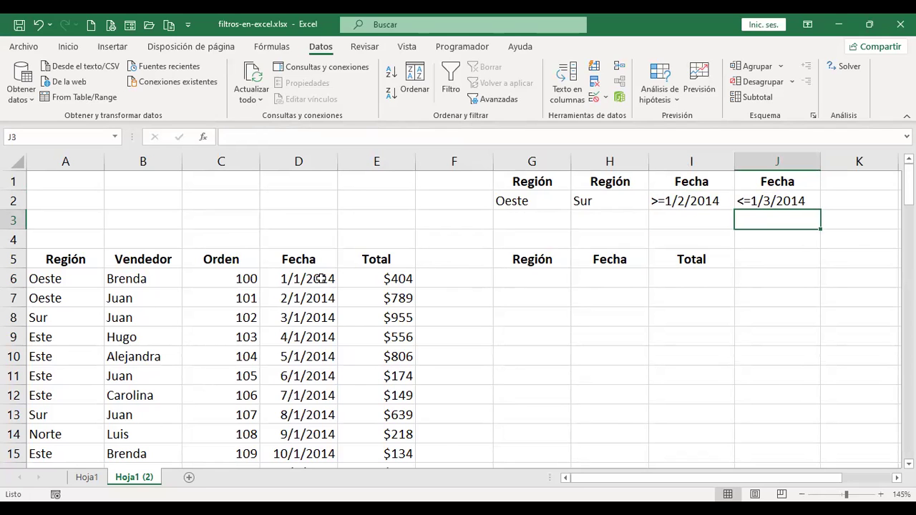
Step: Compare the dates in the Fecha column with the date criteria in I2 and J2
click(317, 279)
scroll(319, 307, down, 10)
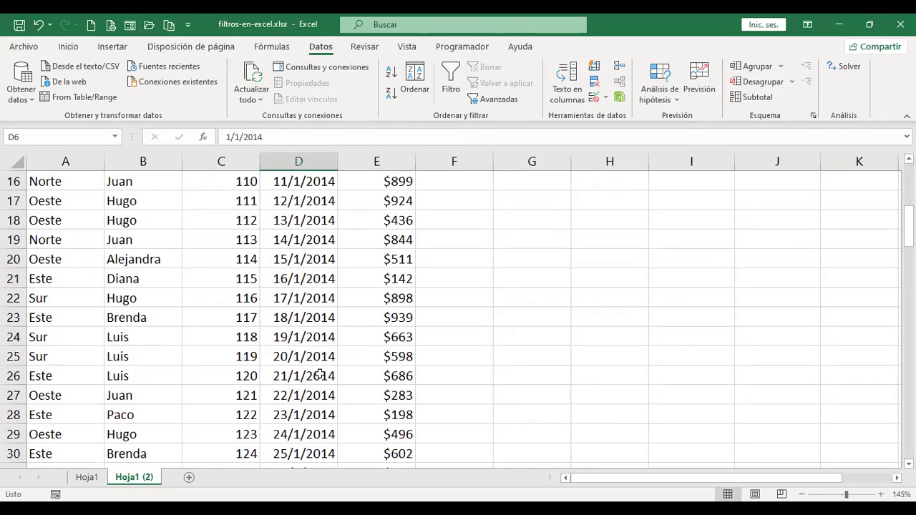
scroll(319, 344, up, 10)
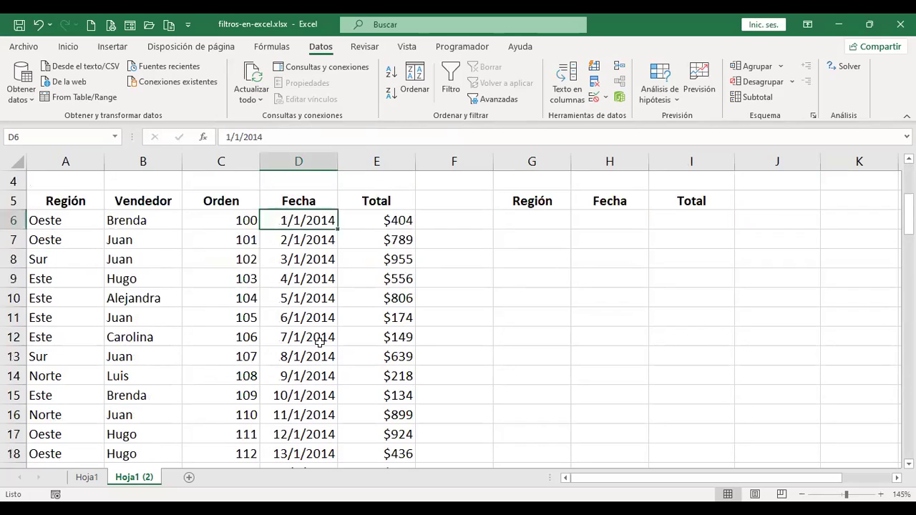
click(710, 198)
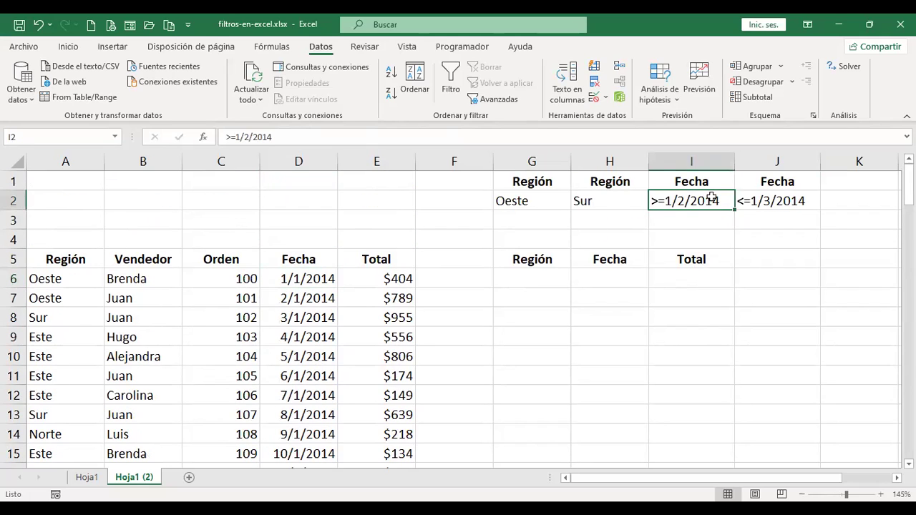
click(772, 198)
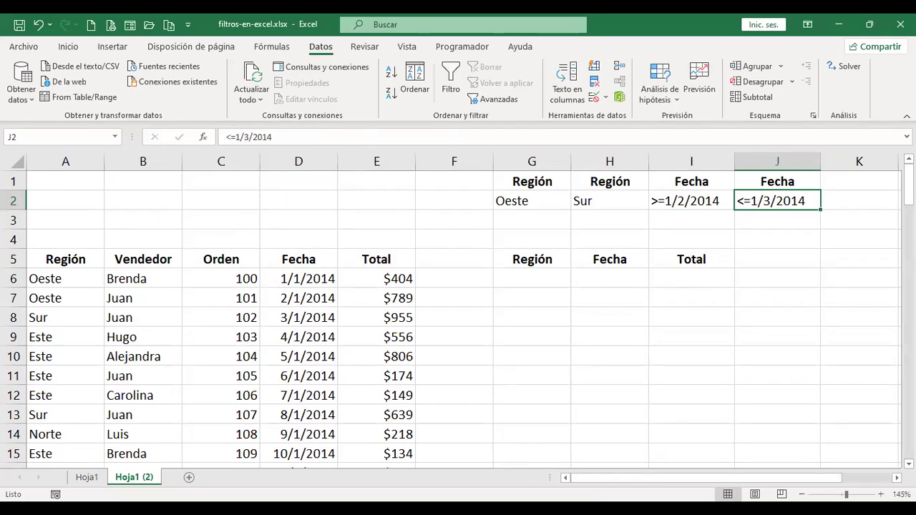
key(alt+Tab)
Step: Set up an advanced filter that copies to another location, using list range A5:E106 and criteria range G1:J2
click(490, 101)
click(259, 315)
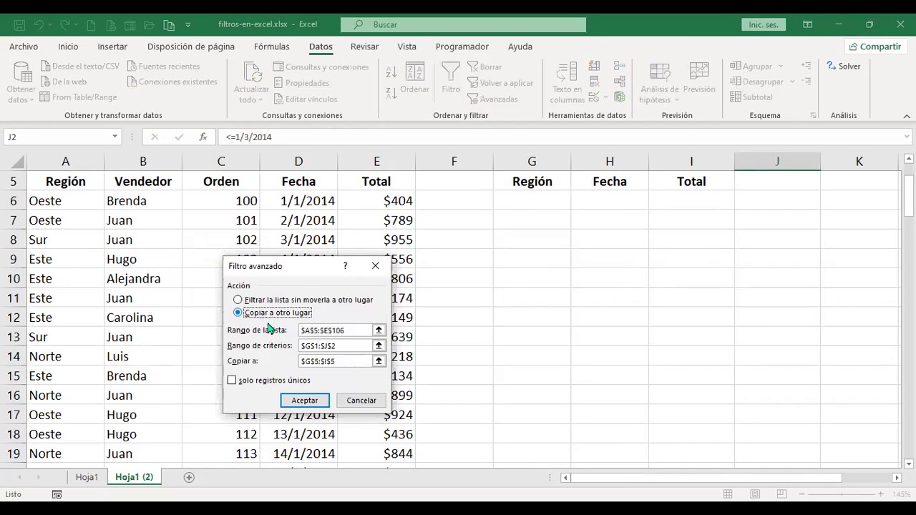
click(352, 332)
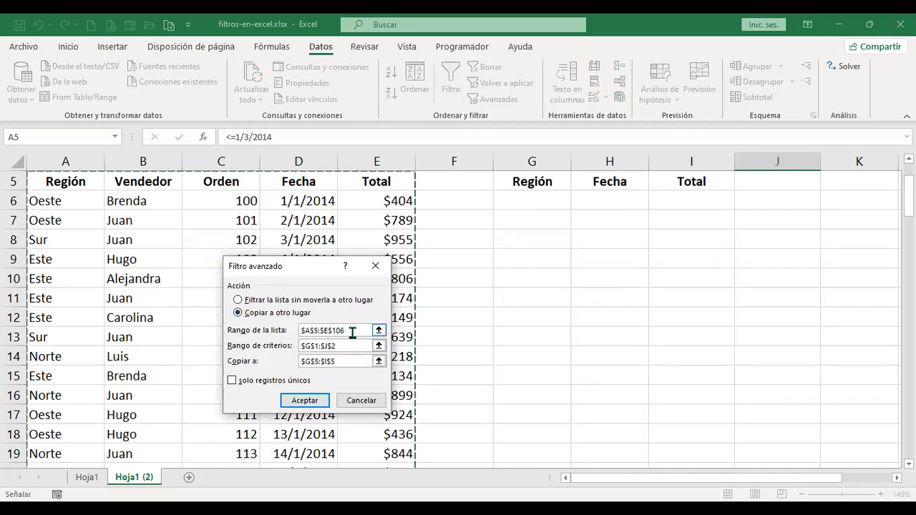
click(350, 345)
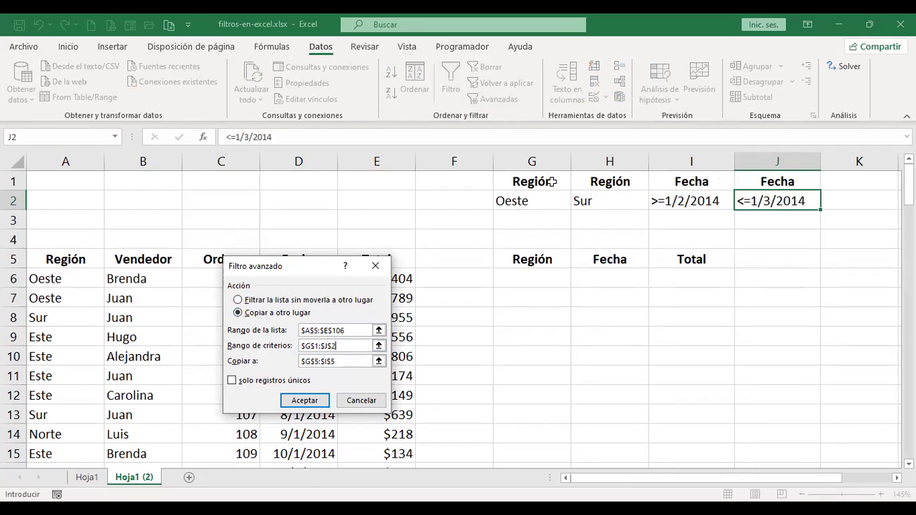
drag(347, 346, 161, 337)
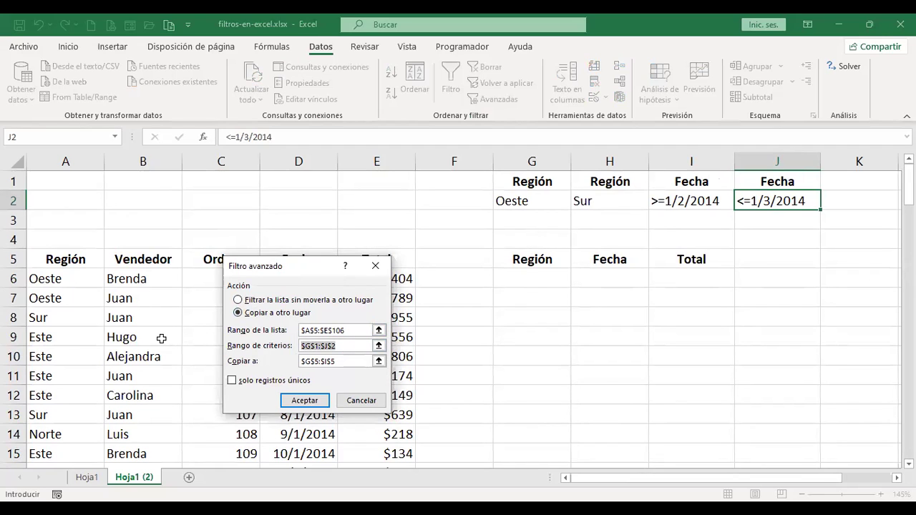
click(547, 180)
drag(547, 180, 744, 202)
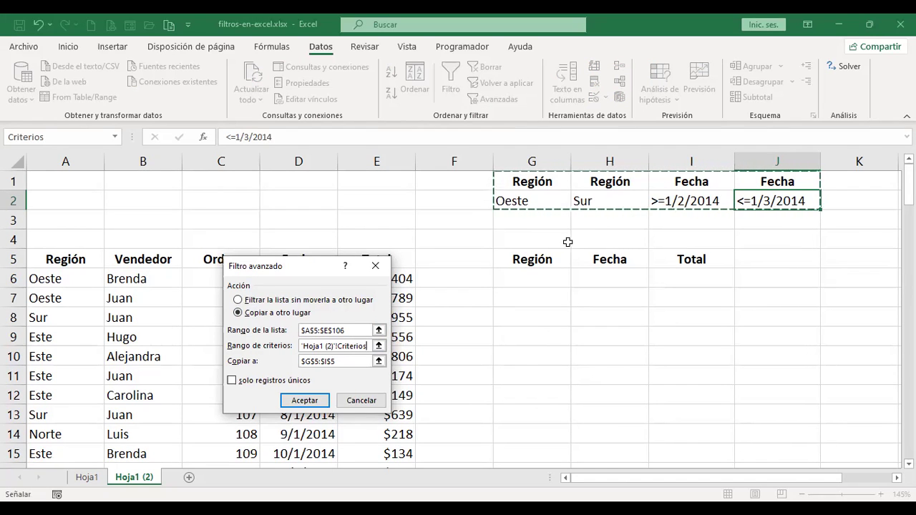
Step: Replace the advanced filter's copy destination with cell G7 and run the filter
click(337, 362)
drag(337, 361, 240, 360)
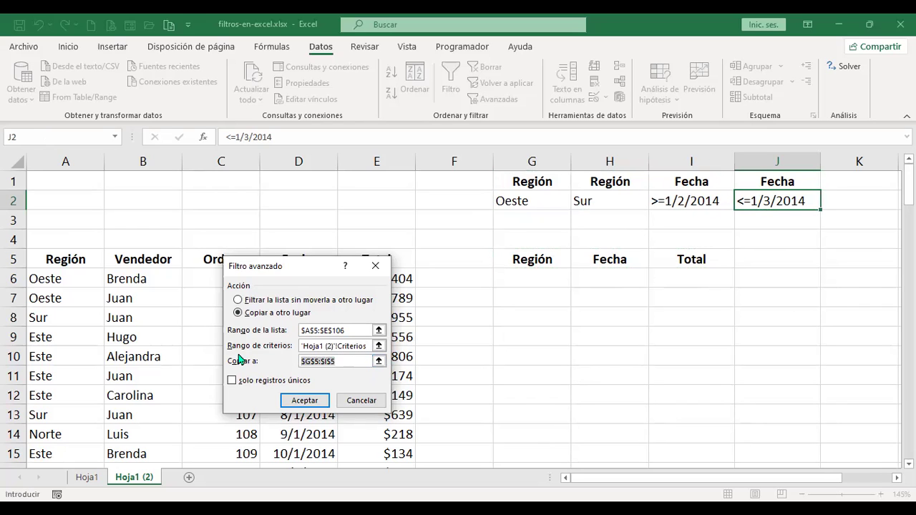
key(BackSpace)
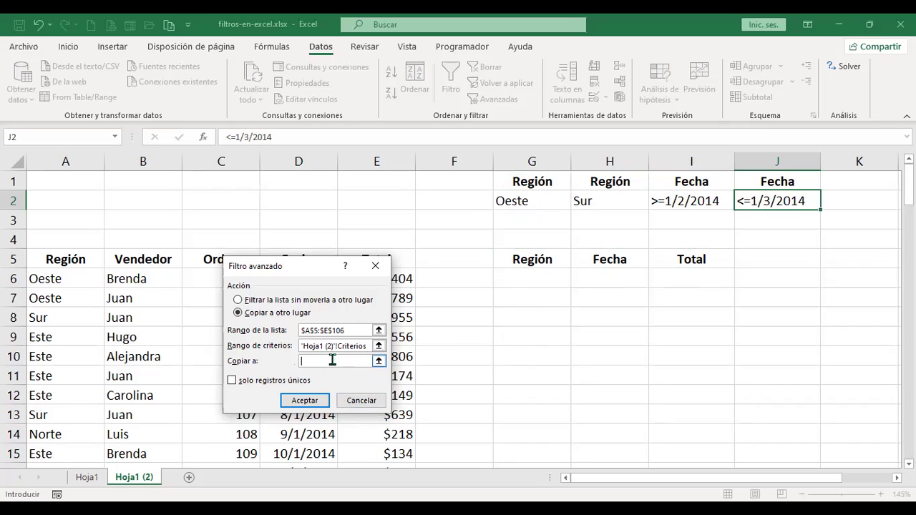
click(536, 294)
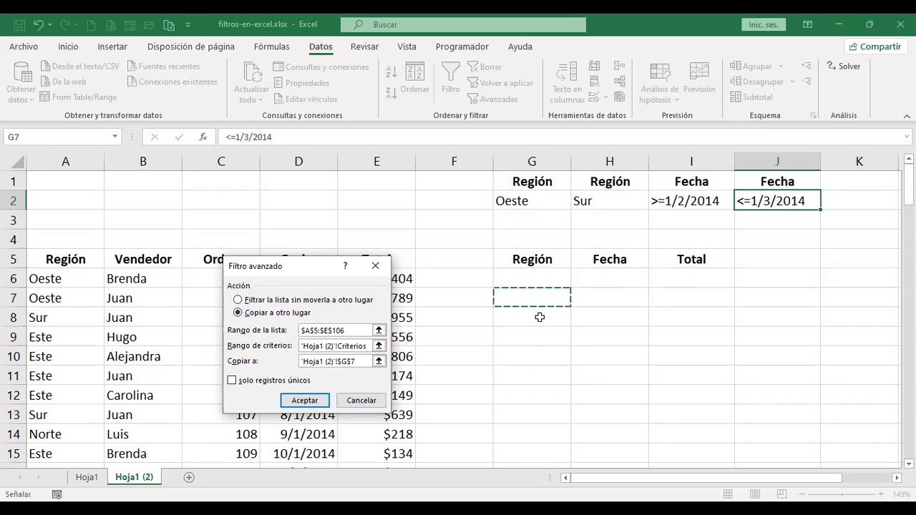
click(313, 403)
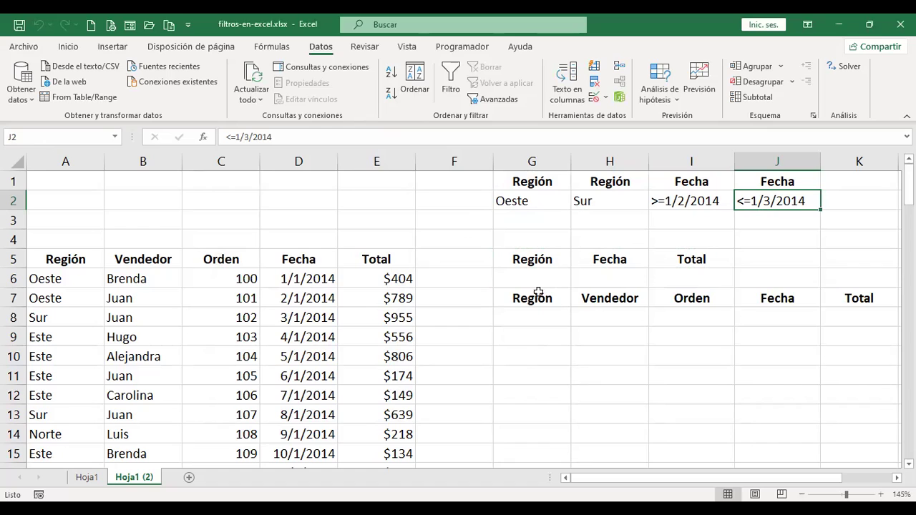
Step: Clear the extracted headings from G7:K7
drag(542, 299, 823, 298)
key(Delete)
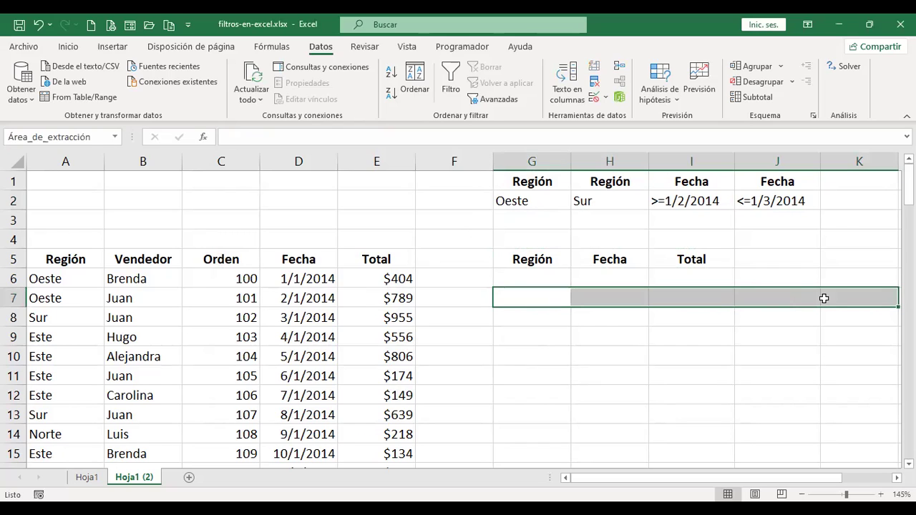
Step: Check the date criterion in I2 against the Fecha column's dates, and select the source data's Región heading in A5
click(692, 202)
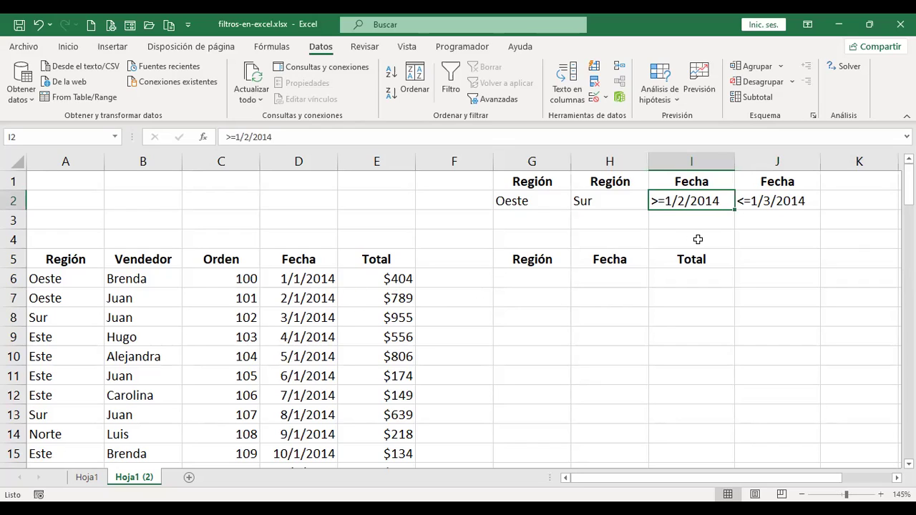
click(289, 378)
scroll(369, 400, down, 6)
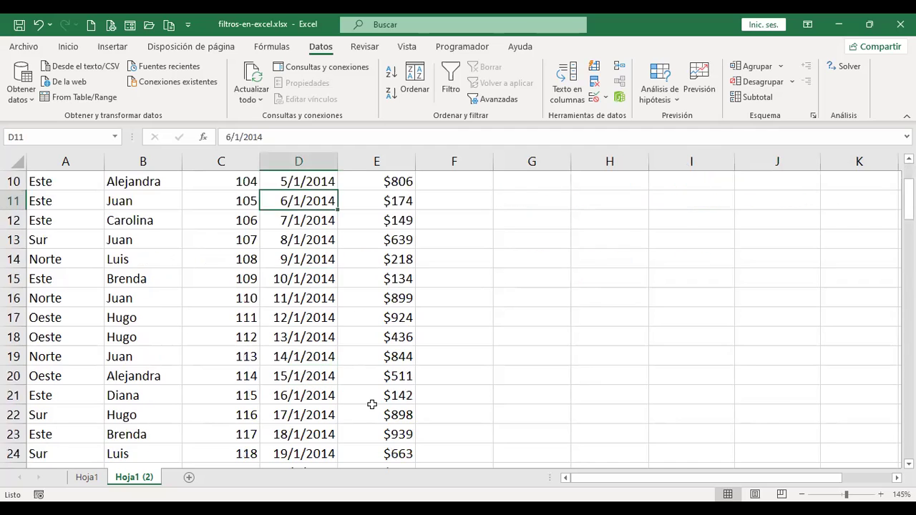
scroll(365, 405, down, 8)
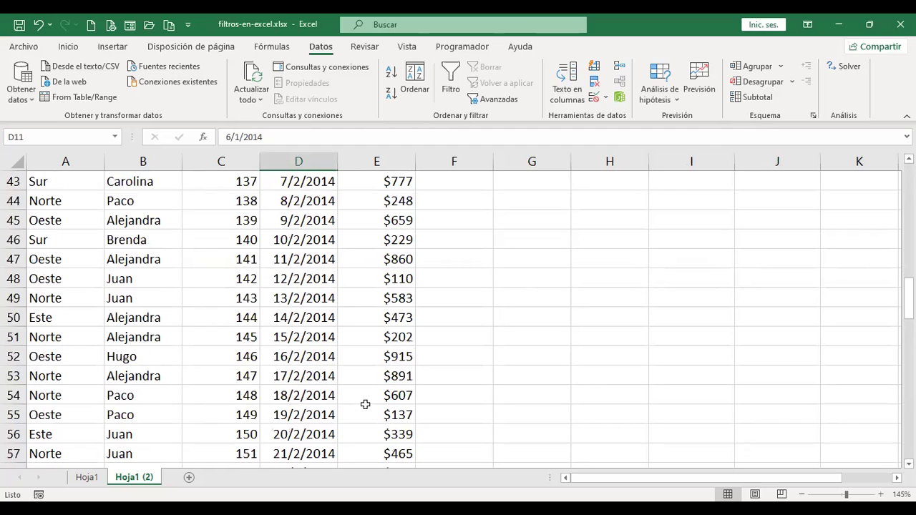
scroll(365, 405, up, 14)
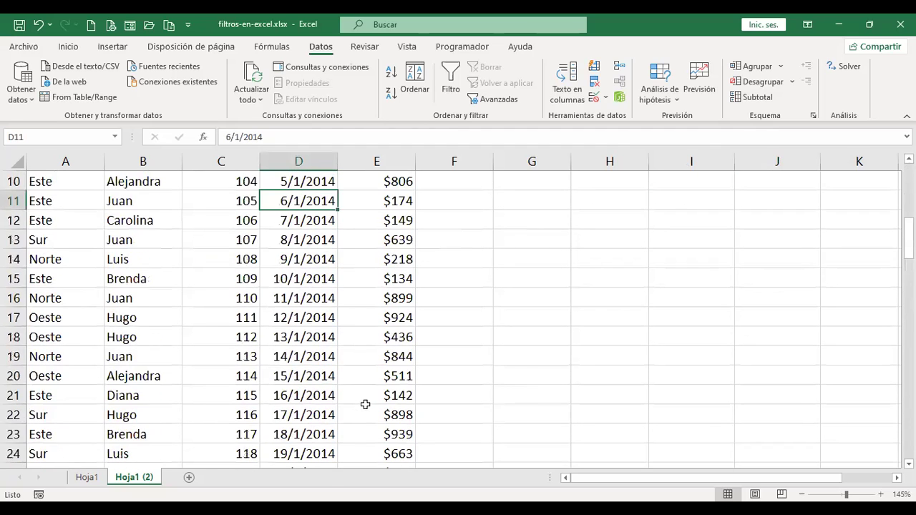
click(52, 262)
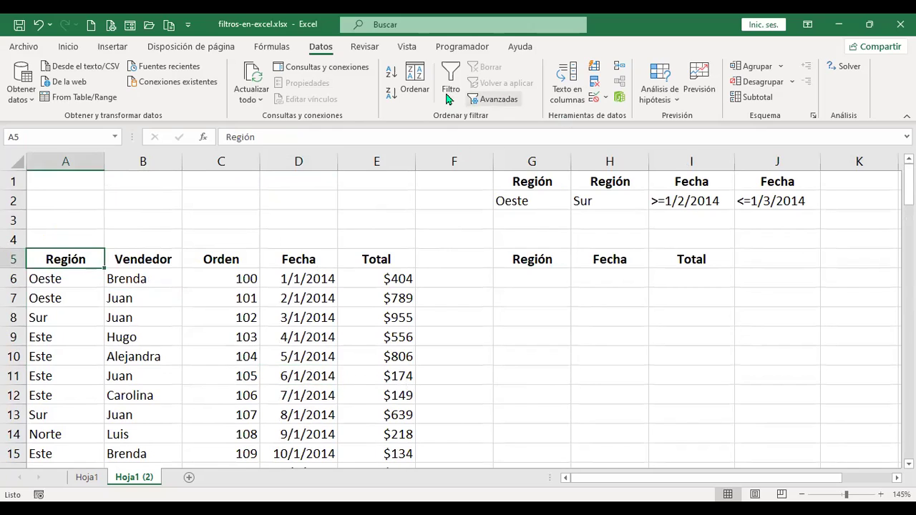
Step: Turn on column filters for the source data and filter the Región column to Oeste and Sur
click(450, 84)
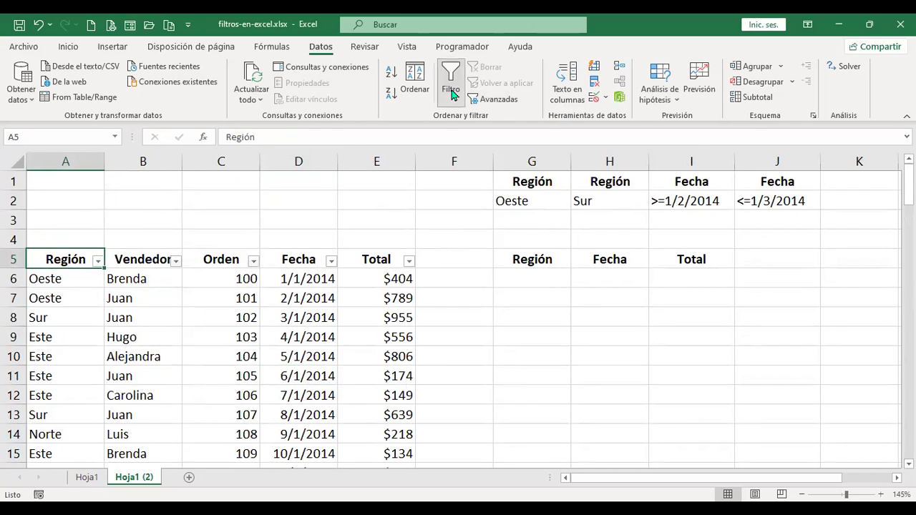
click(98, 262)
click(144, 356)
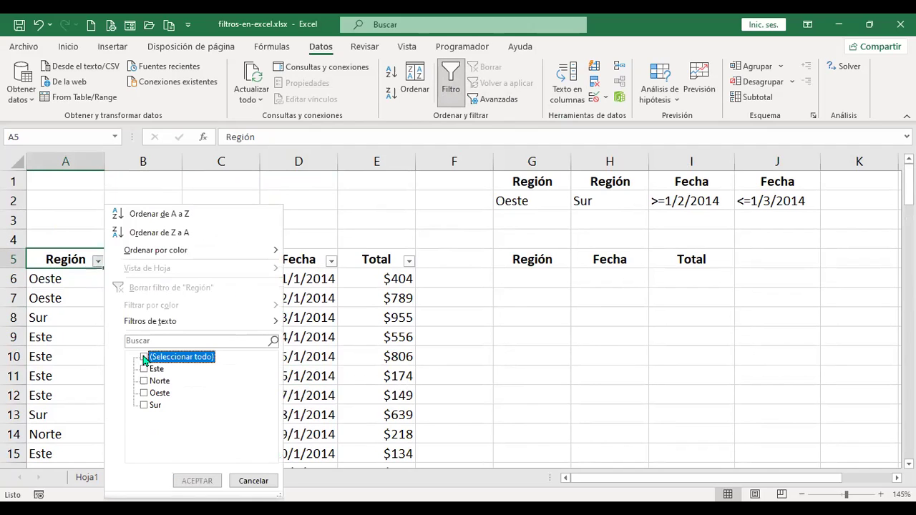
click(144, 394)
click(144, 405)
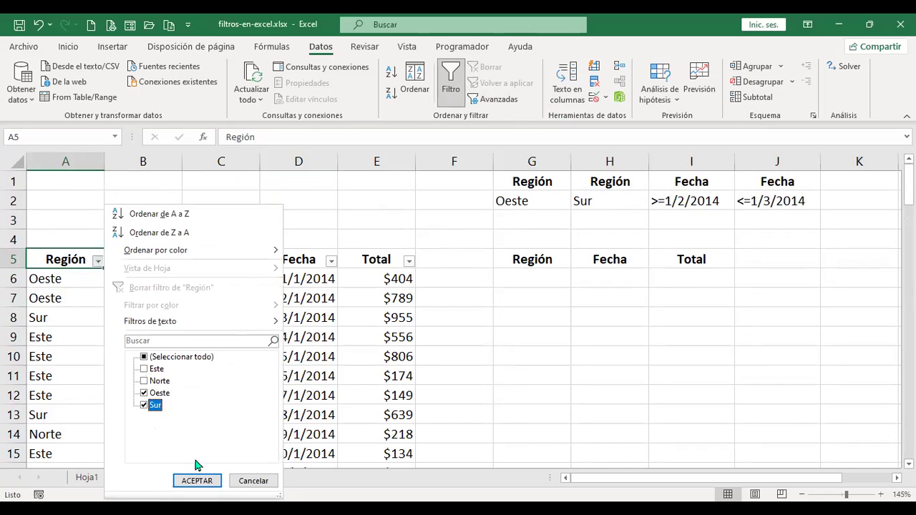
click(197, 481)
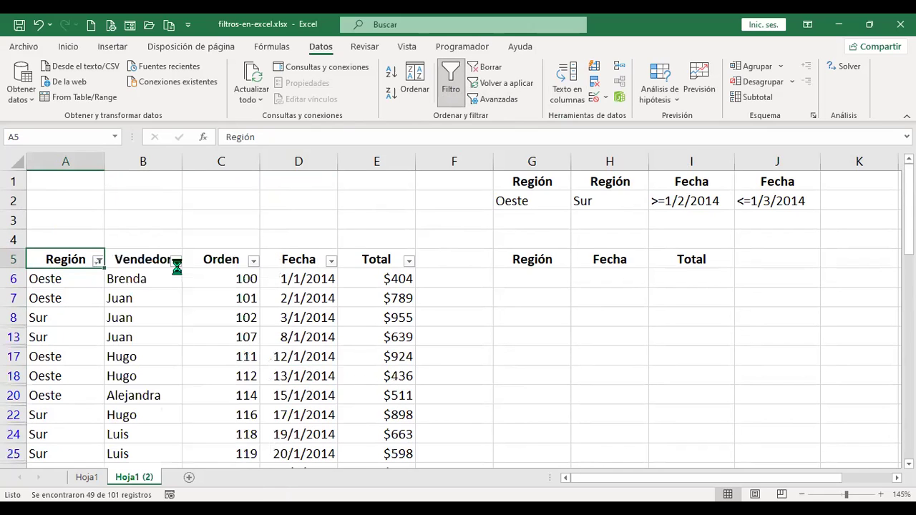
Step: Filter the Fecha column to dates from 1/2/2014 through 1/3/2014, inclusive
click(331, 260)
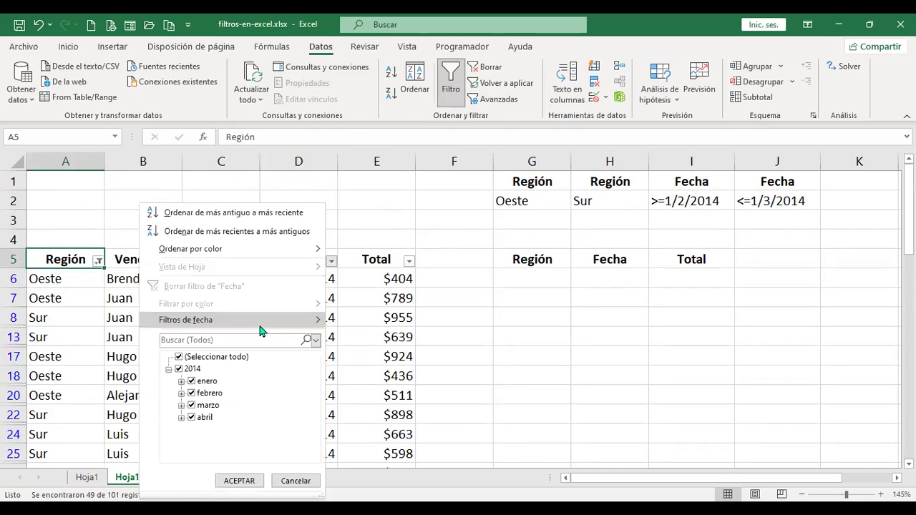
mouse_move(262, 329)
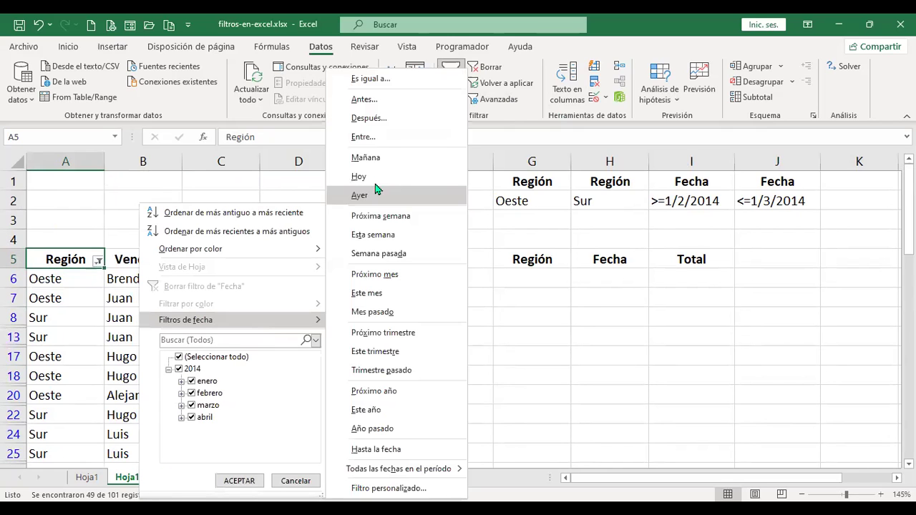
click(387, 139)
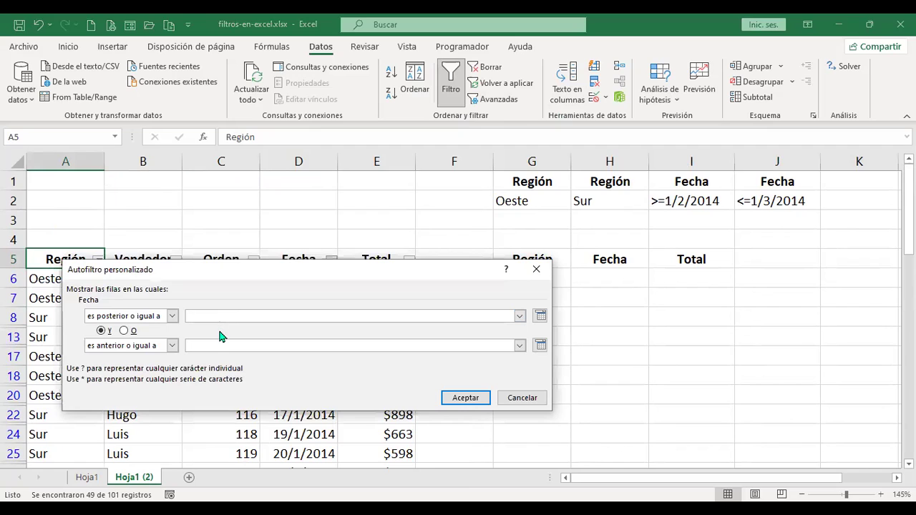
text(1/2/2014)
click(222, 345)
text(1/3/2014)
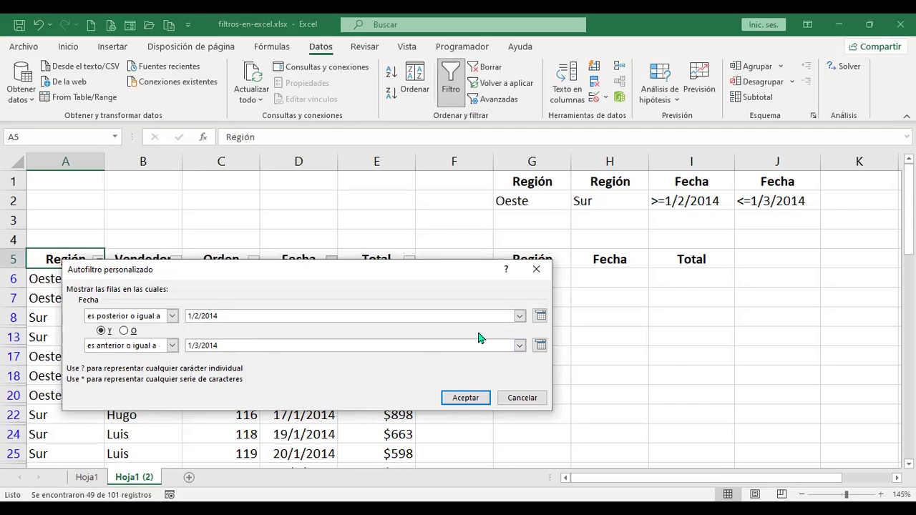
click(472, 399)
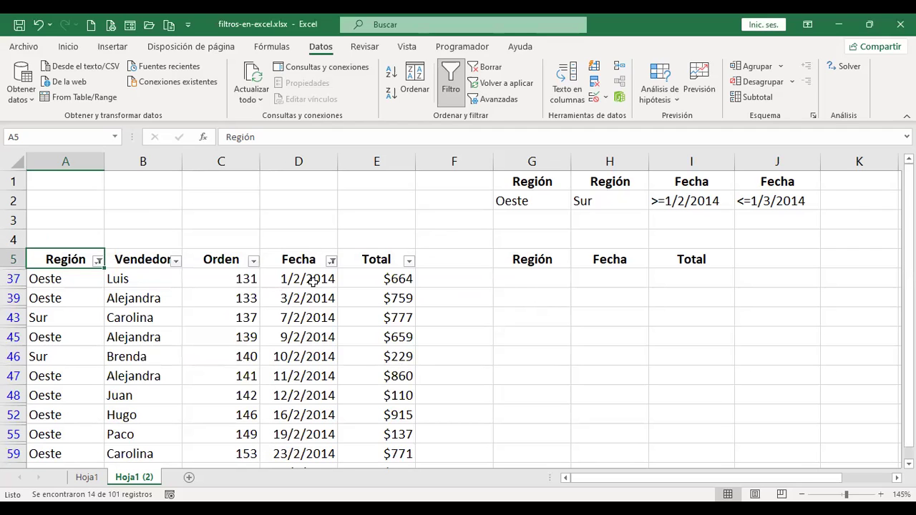
Step: Review the filtered source rows and compare them with the date criteria in I2 and J2
scroll(300, 323, down, 4)
scroll(304, 301, up, 4)
click(549, 274)
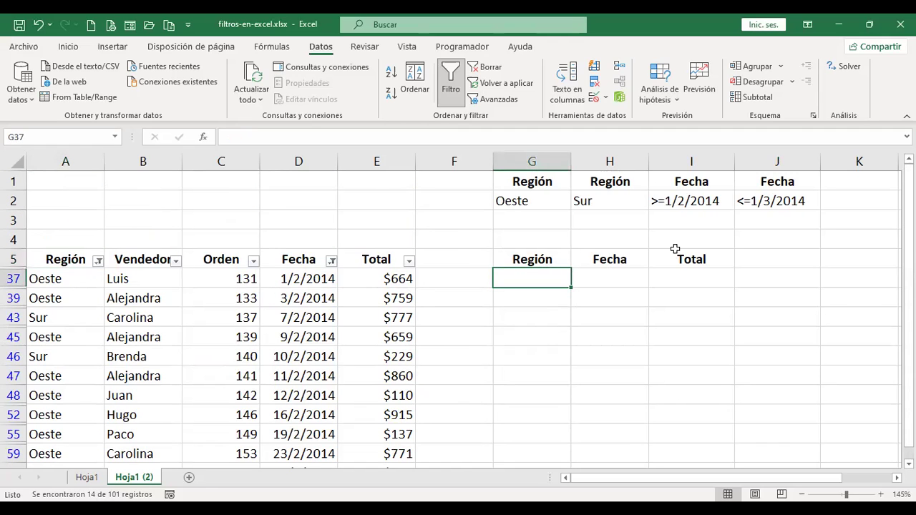
click(690, 201)
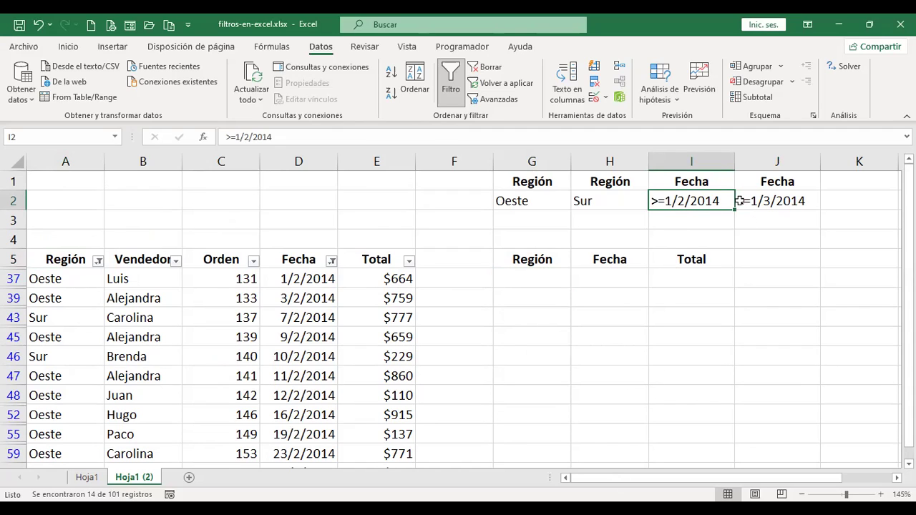
click(776, 201)
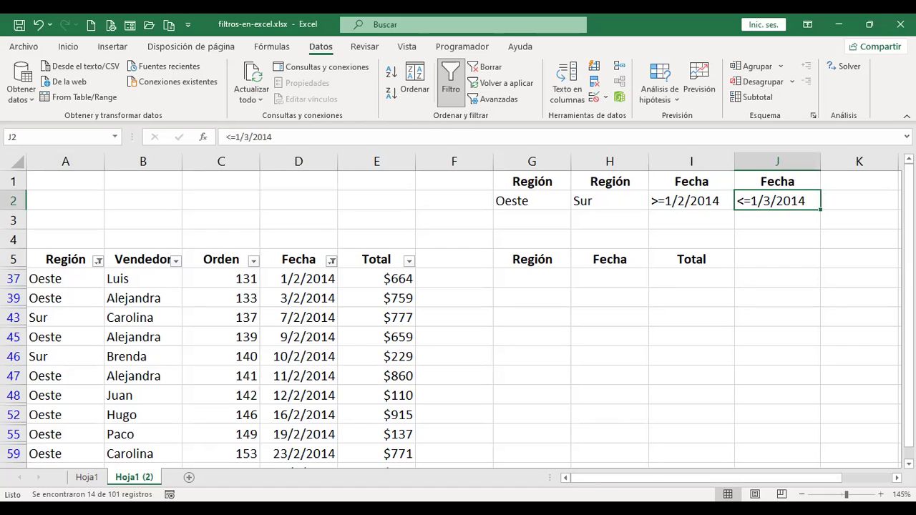
key(alt+Tab)
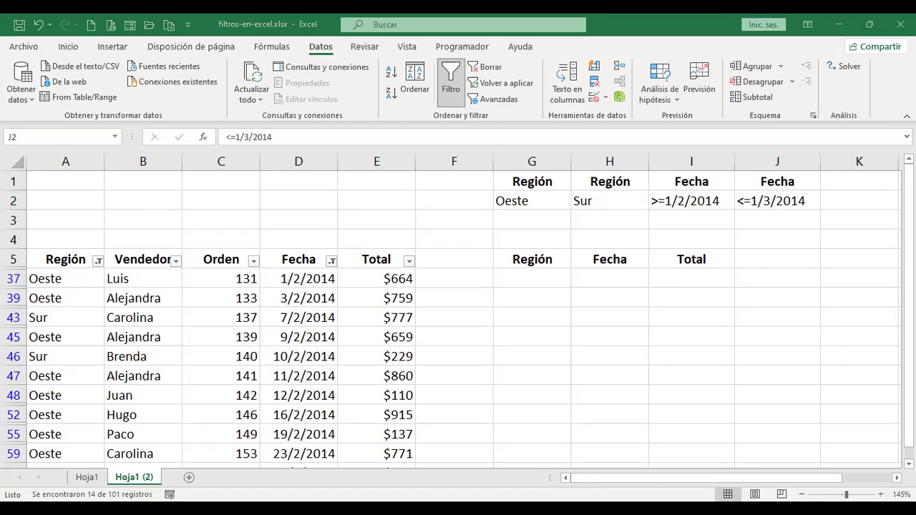
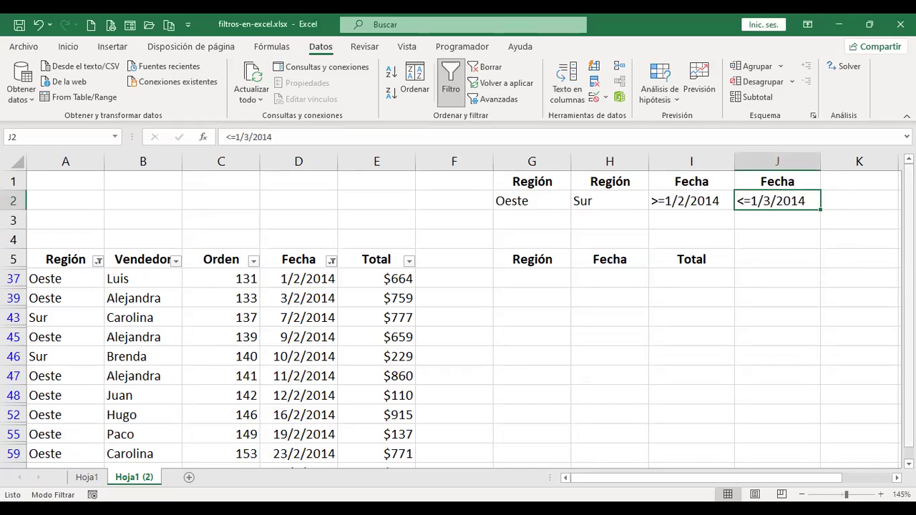
Step: Copy the <=1/3/2014 criterion from J2 into I3
key(Down)
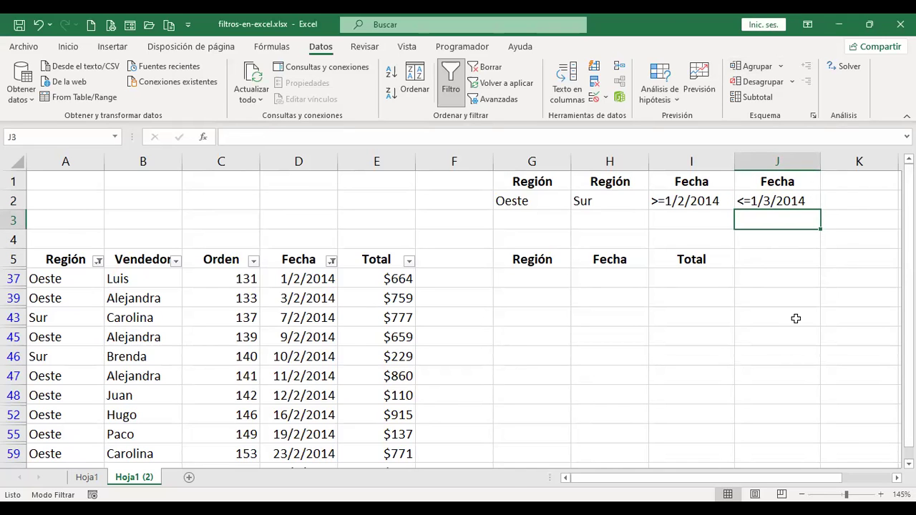
key(Up)
key(ctrl+c)
key(Left)
key(Down)
key(Return)
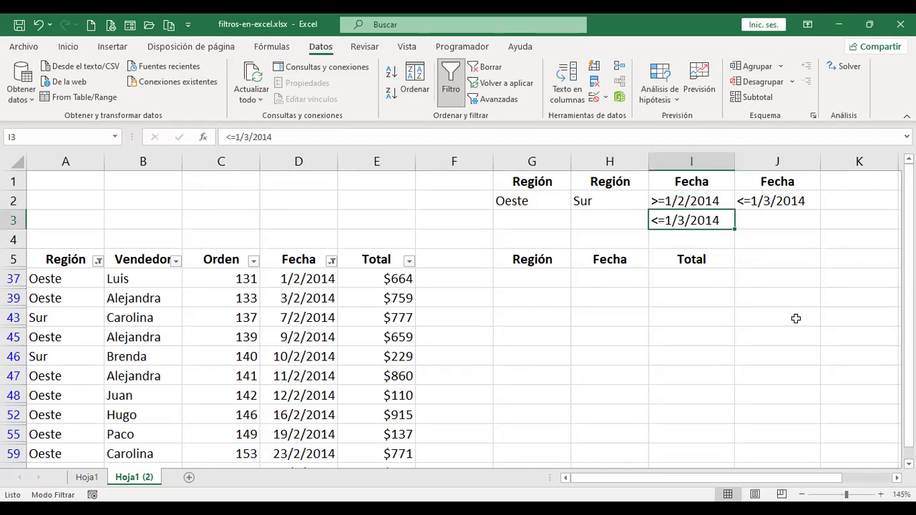
key(Up)
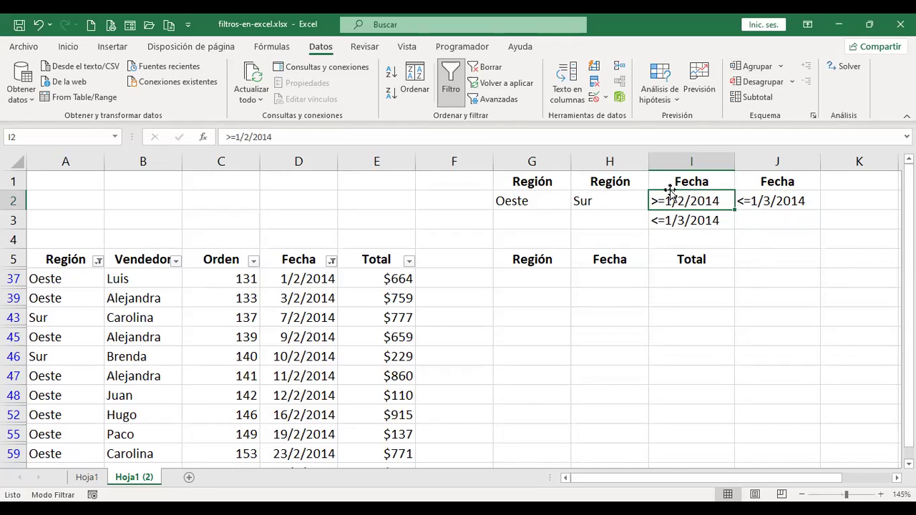
Step: Copy the Oeste and Sur criteria from G2:H2 into G3:H3
drag(528, 201, 585, 201)
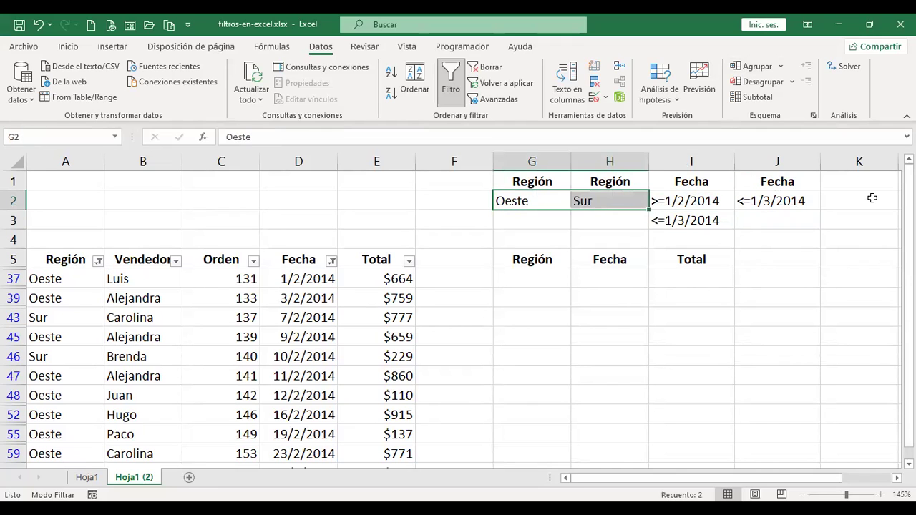
key(ctrl+c)
key(Down)
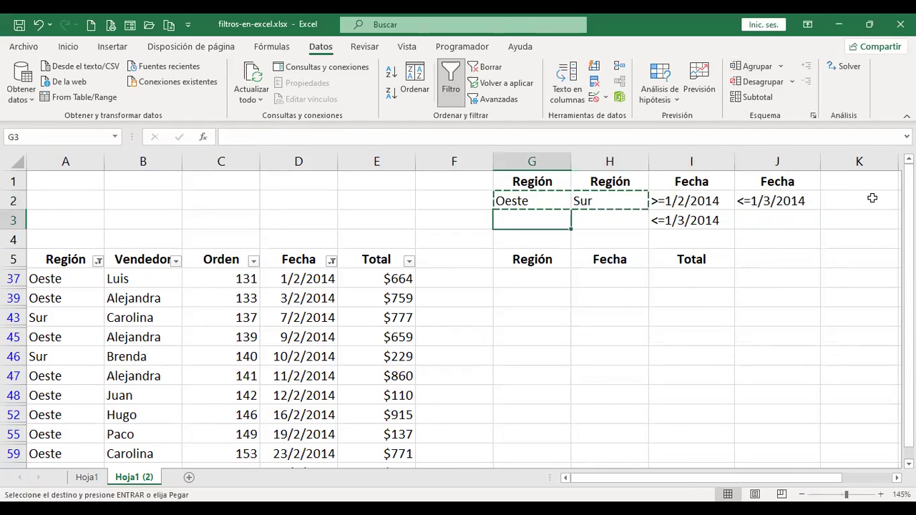
key(Return)
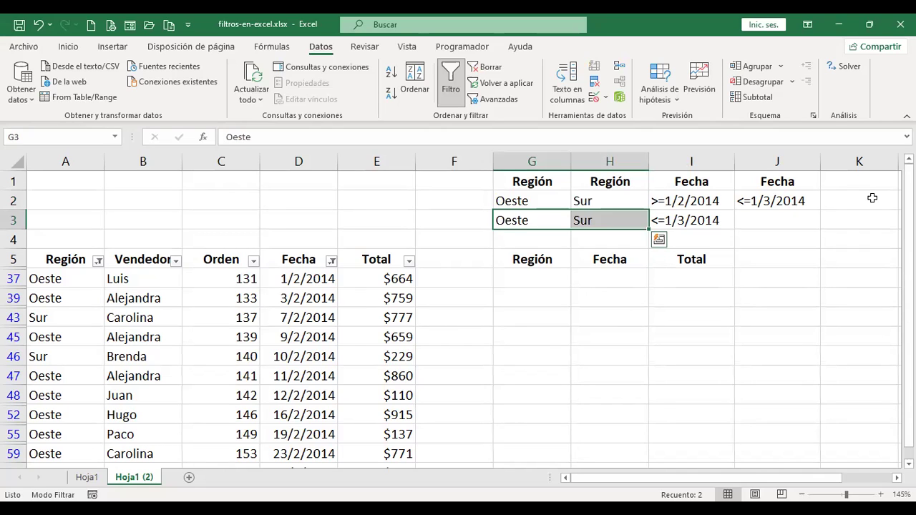
key(Up)
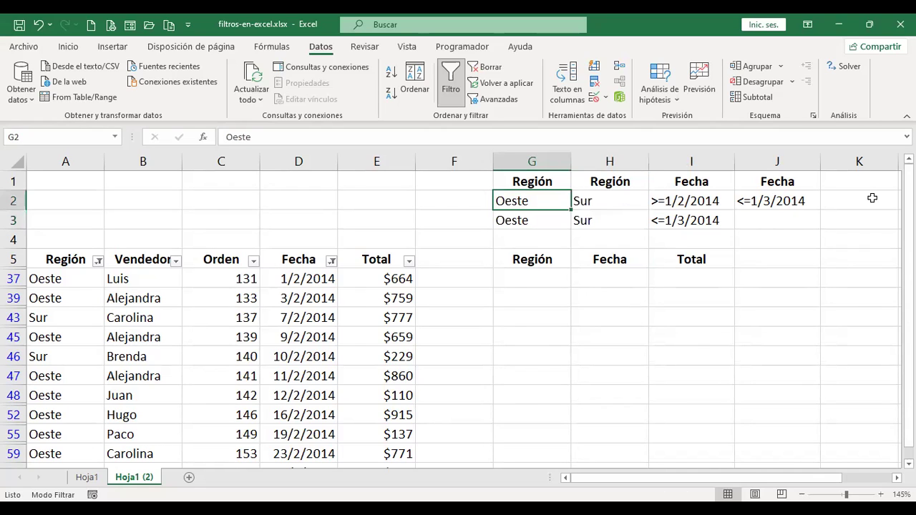
key(Right)
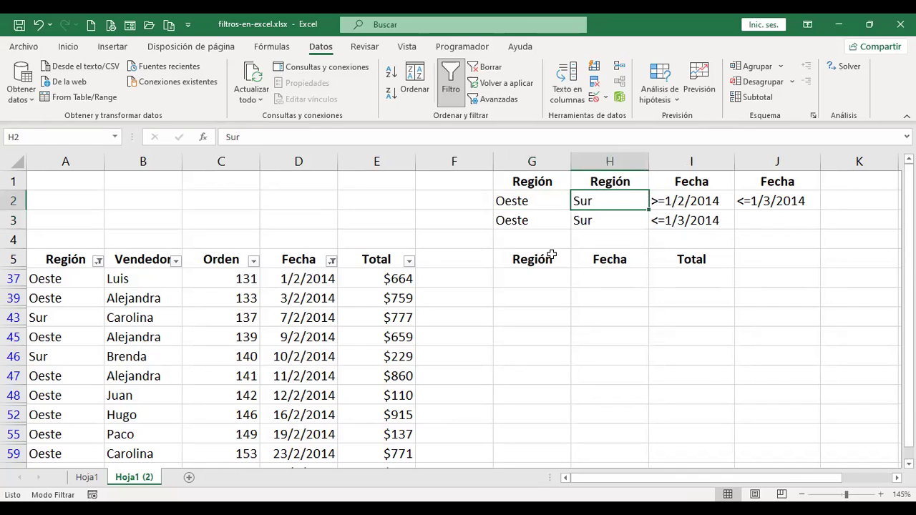
Step: Clear the output headings Región, Fecha and Total in row 5 and delete column H with the duplicate Región criteria
drag(541, 259, 769, 288)
key(Delete)
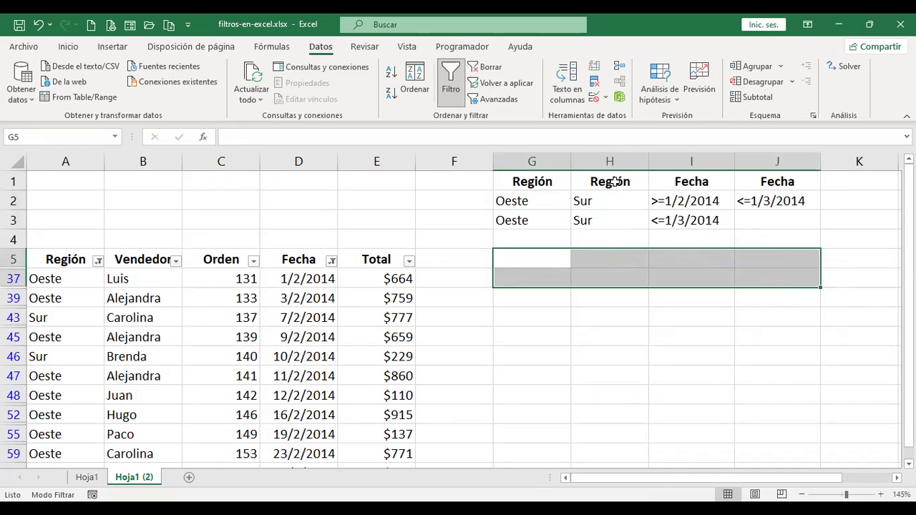
drag(610, 182, 611, 212)
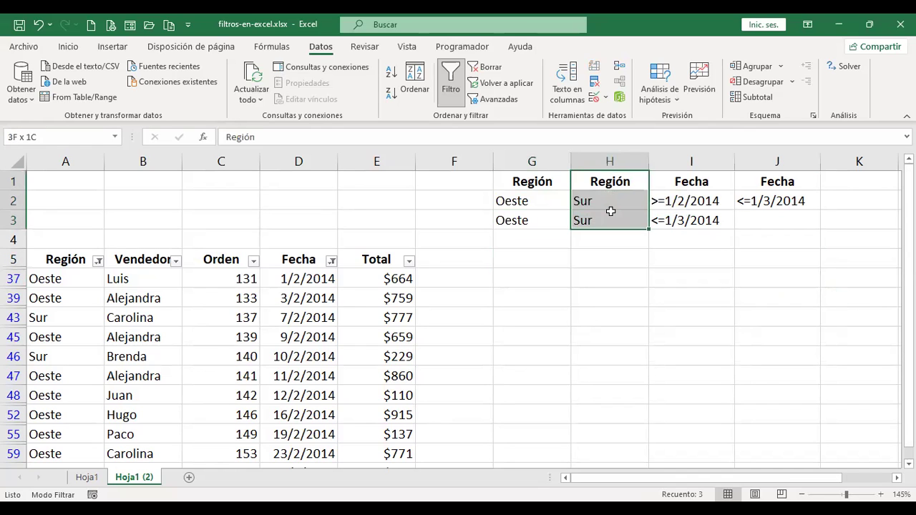
click(604, 161)
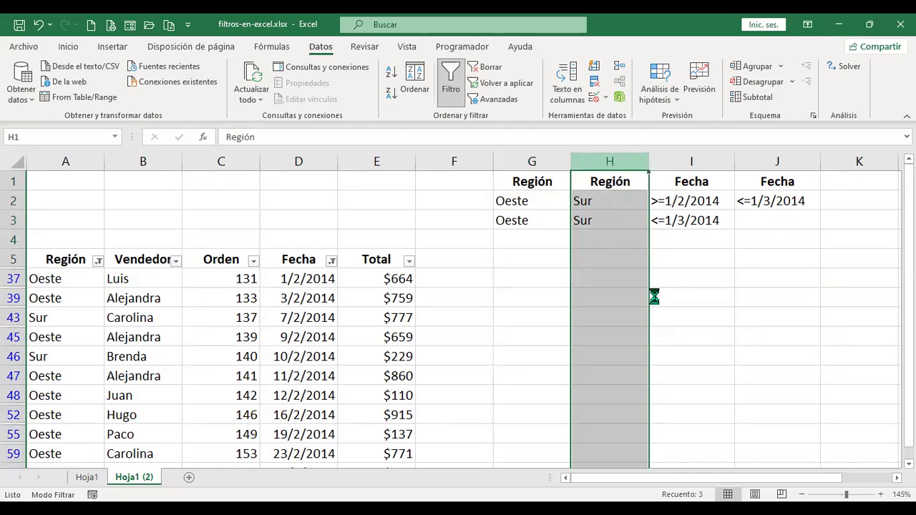
key(ctrl+minus)
Step: Replace the second region criterion in G3 with Sur
click(538, 220)
text(O)
key(BackSpace)
text(Sur)
key(Return)
key(Up)
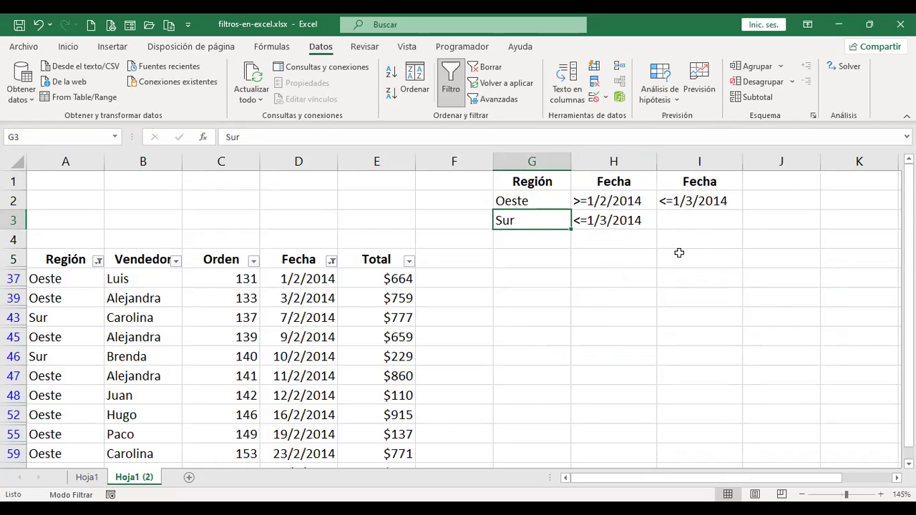
Step: Clear H3 and fill the date criteria >=1/2/2014 and <=1/3/2014 from H2:I2 down into row 3
click(626, 223)
key(Delete)
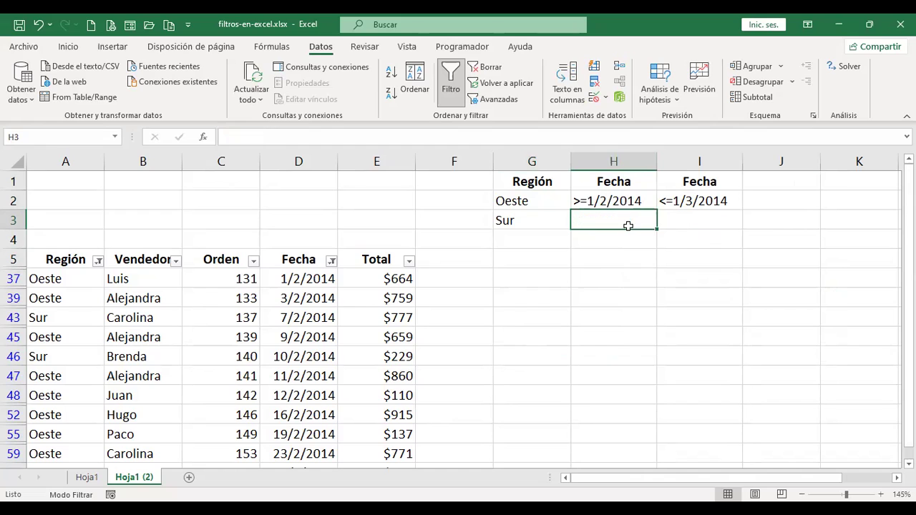
drag(620, 203, 743, 229)
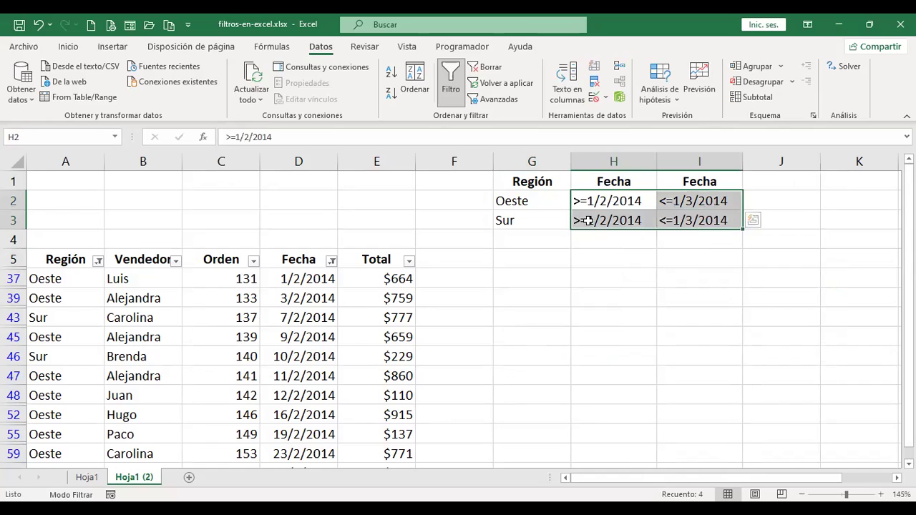
click(548, 201)
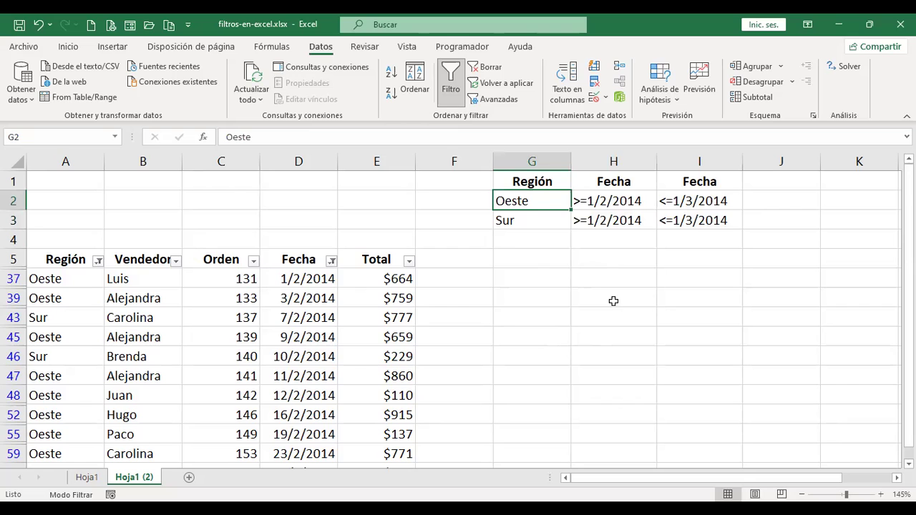
Step: Run an advanced filter copying to G7:J7, with list range A5:E106 and criteria range G1:I3
click(504, 103)
click(271, 314)
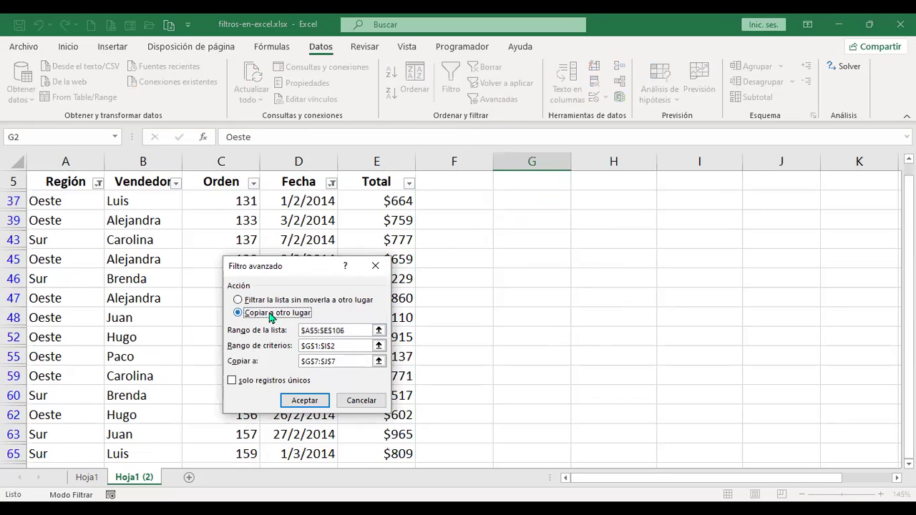
click(354, 332)
drag(352, 347, 247, 335)
key(BackSpace)
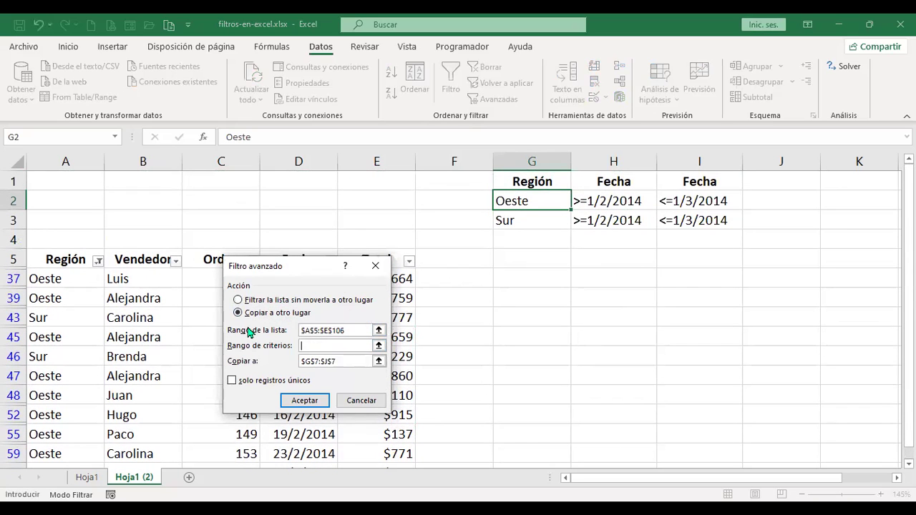
drag(526, 180, 687, 220)
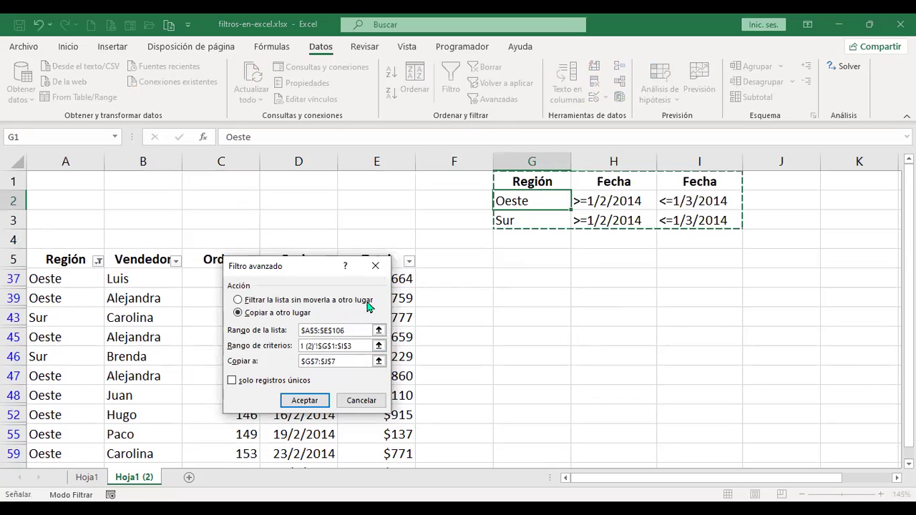
click(345, 362)
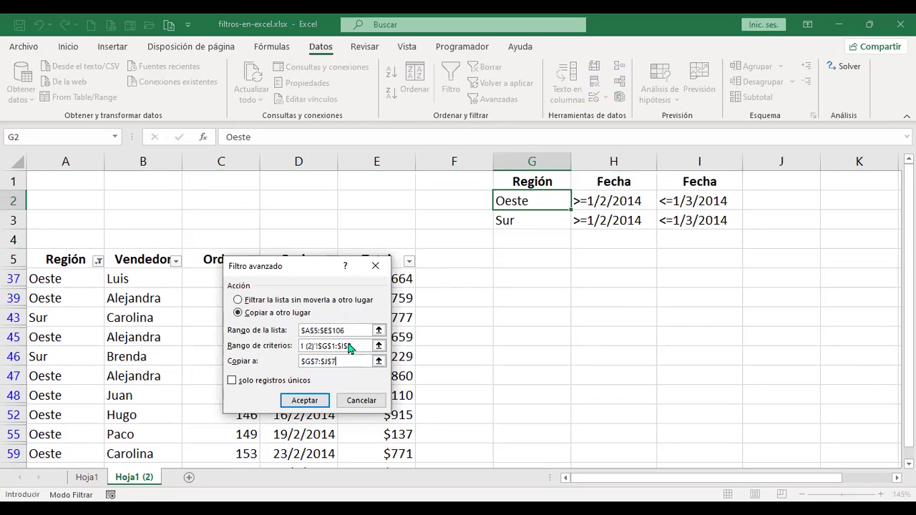
key(Return)
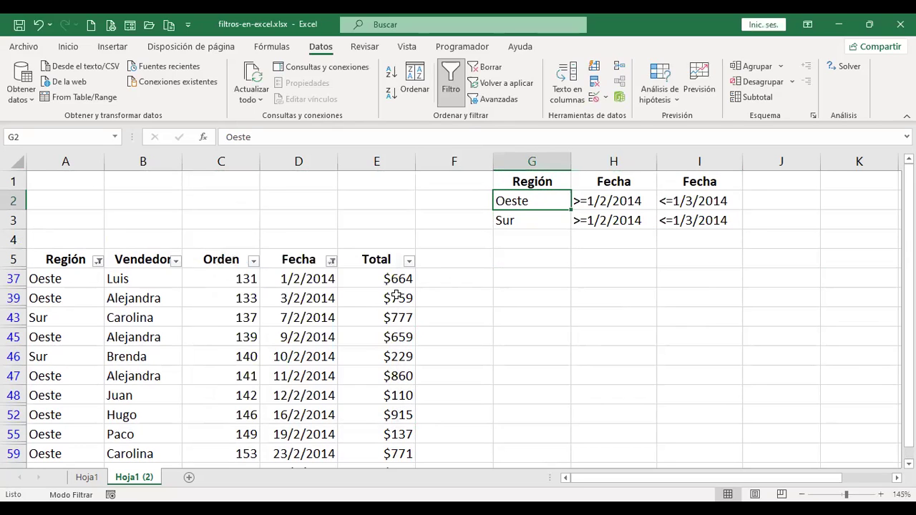
Step: Clear the column filters on Región and Fecha in the source list
click(99, 260)
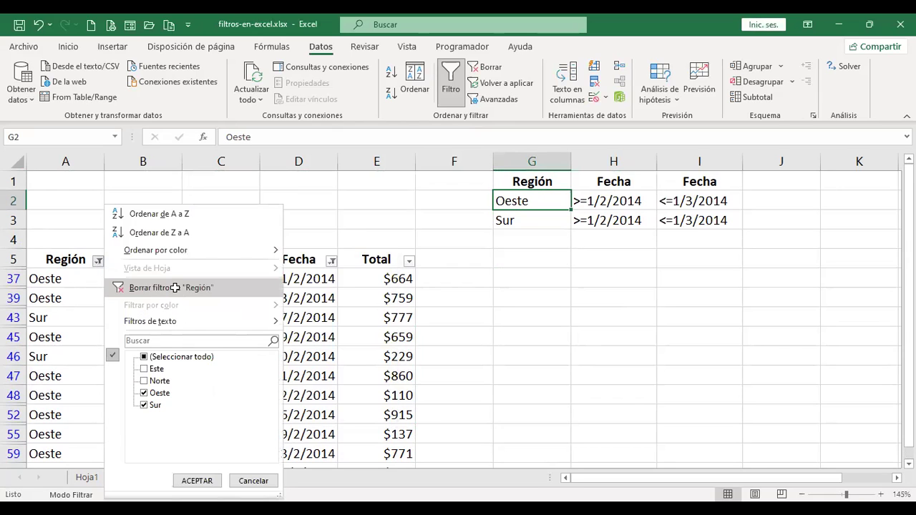
click(175, 288)
click(332, 259)
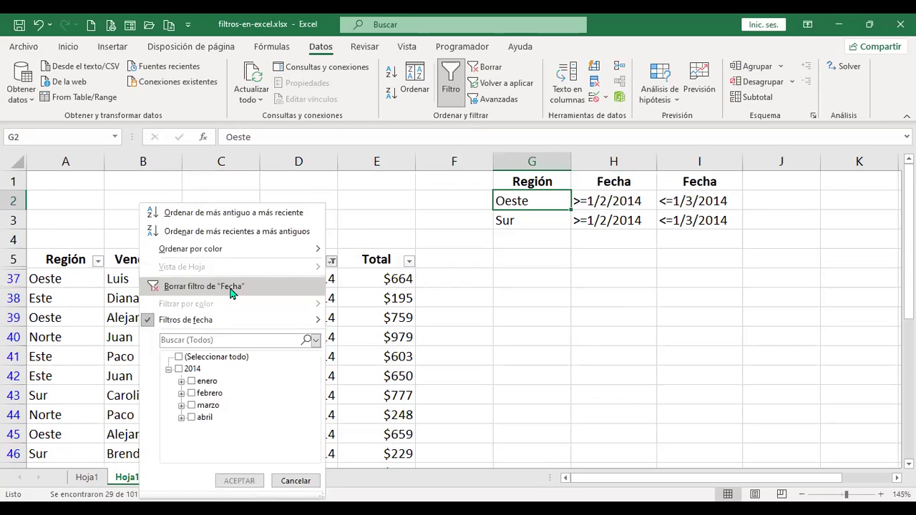
click(231, 290)
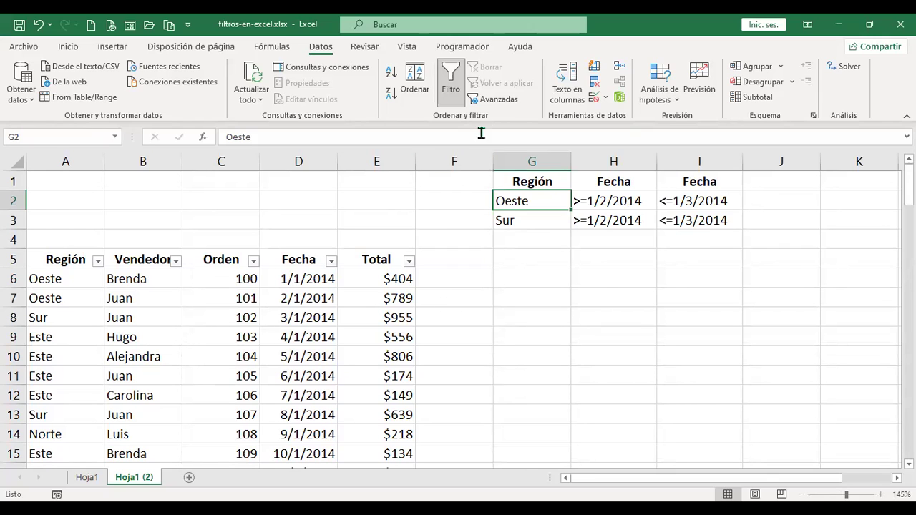
click(491, 99)
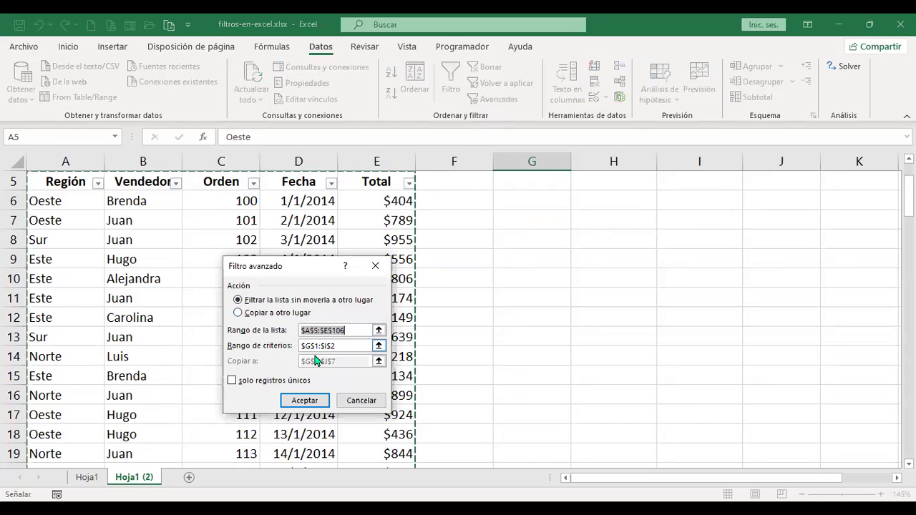
click(346, 347)
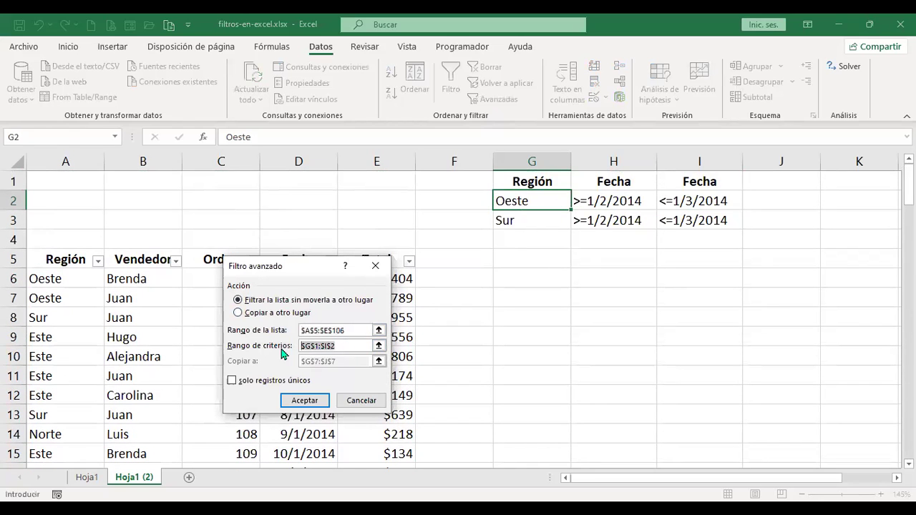
key(Escape)
Step: Copy the Región, Fecha and Total headings from the source list into G5, H5 and I5
click(66, 259)
key(ctrl+c)
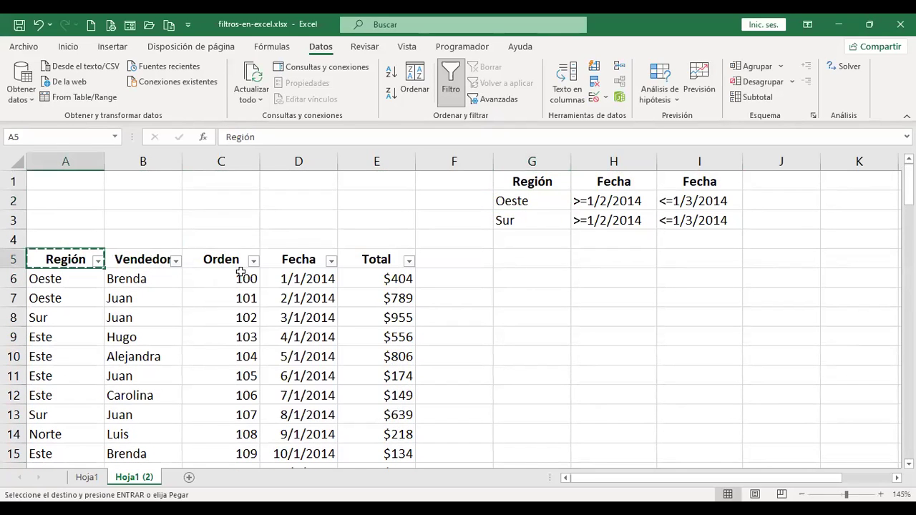
click(521, 260)
key(ctrl+v)
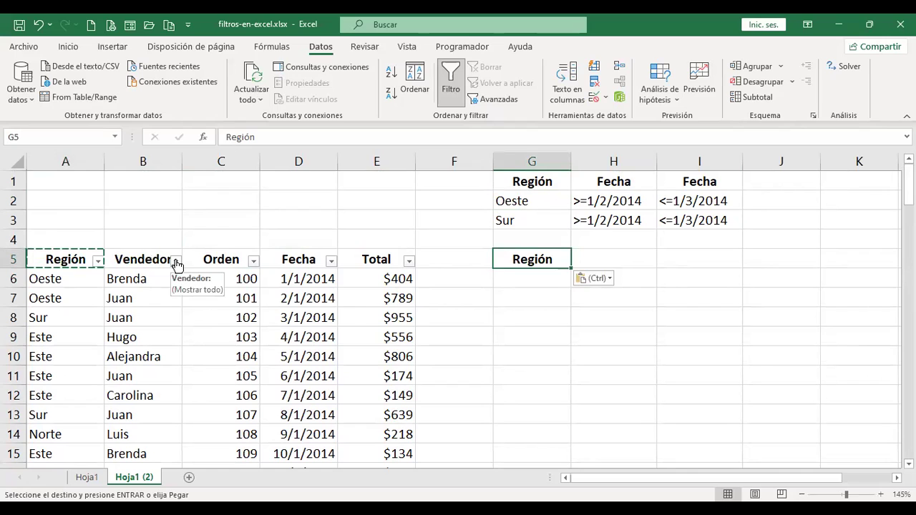
click(303, 258)
key(ctrl+c)
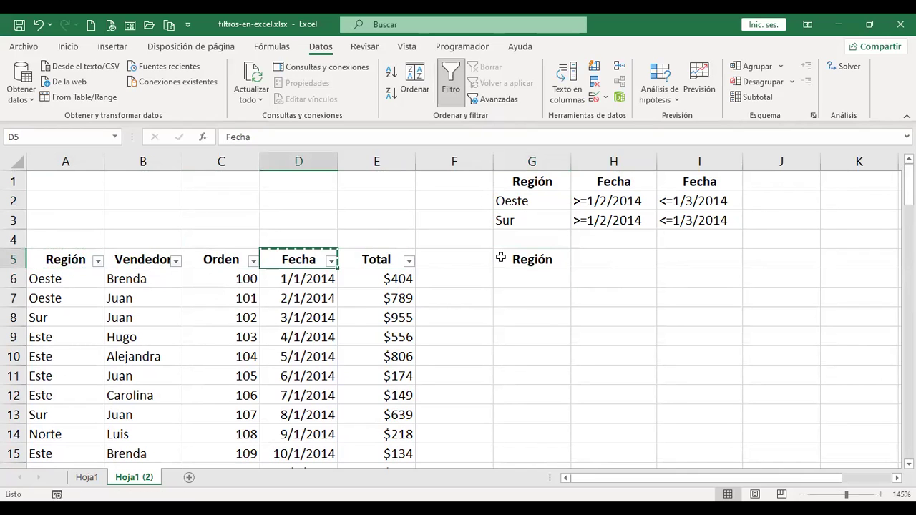
click(608, 259)
key(ctrl+v)
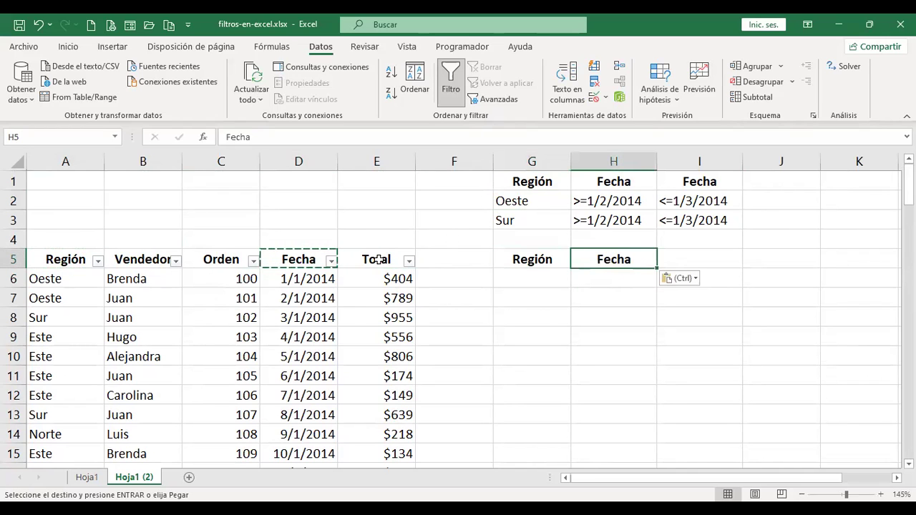
click(374, 259)
key(ctrl+c)
click(711, 259)
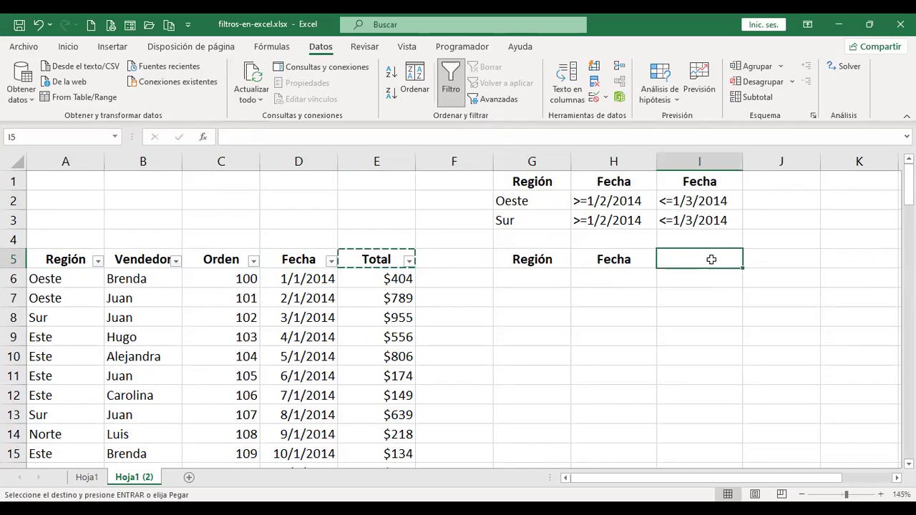
key(ctrl+v)
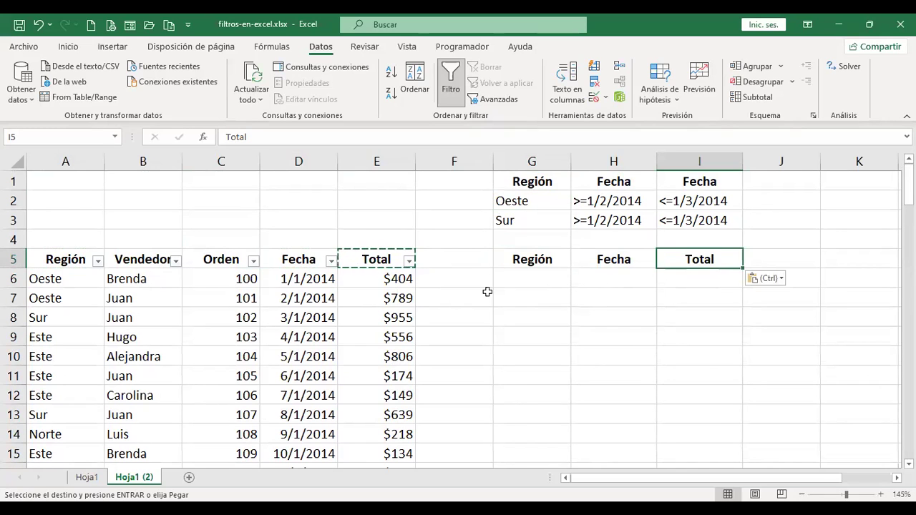
Step: Start an advanced filter that copies to another location, with list range A5:E106 and criteria range G1:I3
click(493, 105)
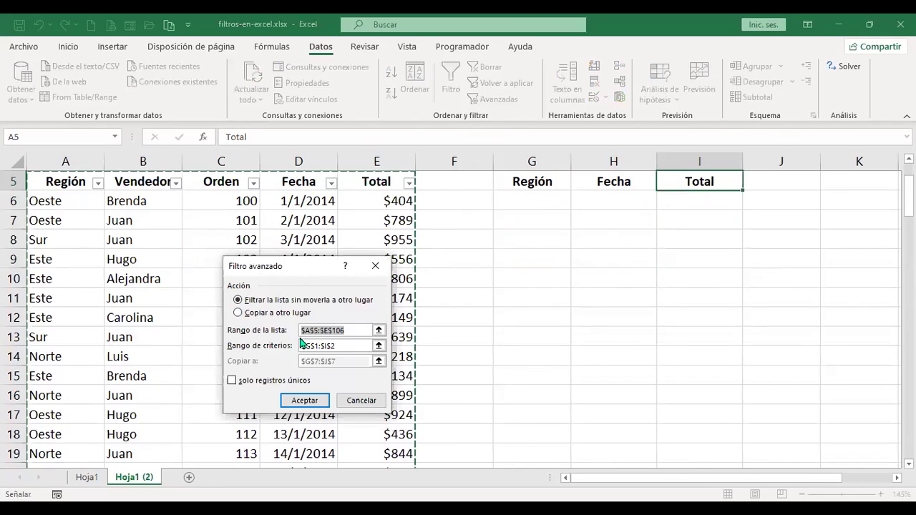
click(278, 313)
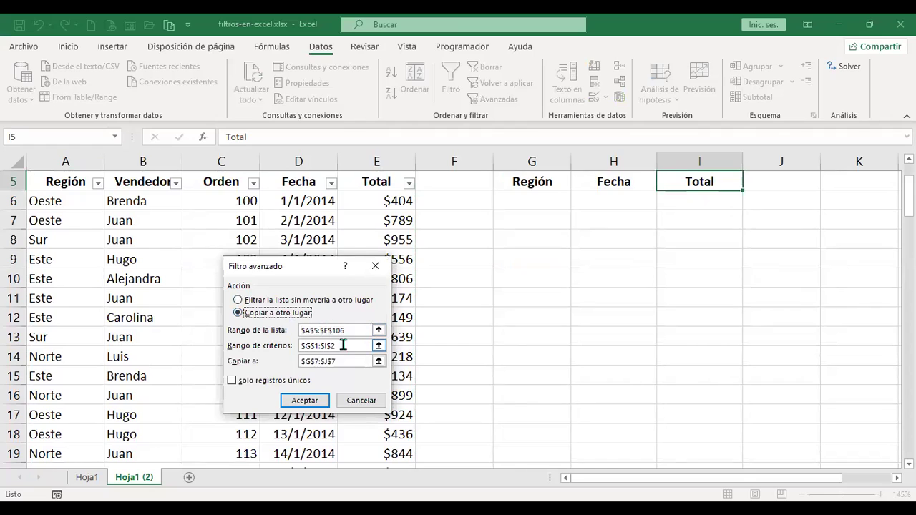
drag(343, 345, 206, 345)
key(BackSpace)
click(546, 183)
drag(546, 183, 702, 226)
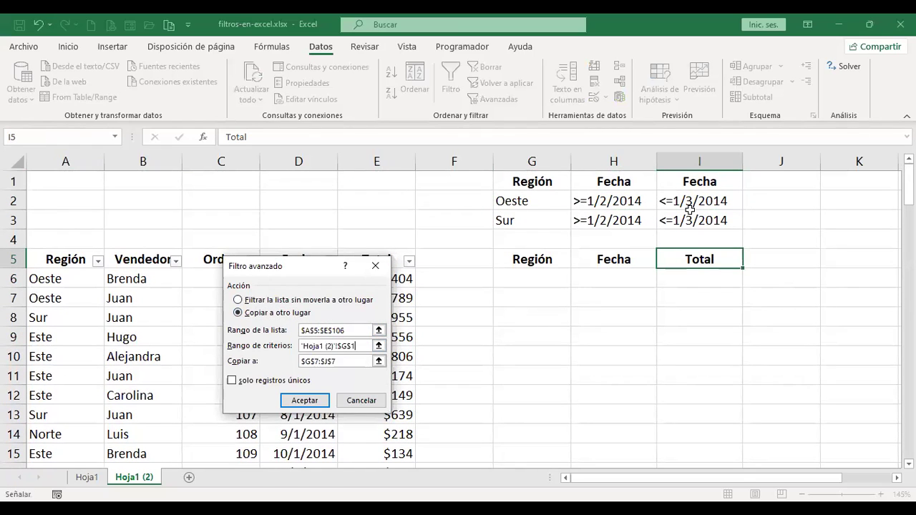
Step: Set the advanced filter's copy destination to the headings in G5:I5 and run it
click(331, 361)
click(362, 361)
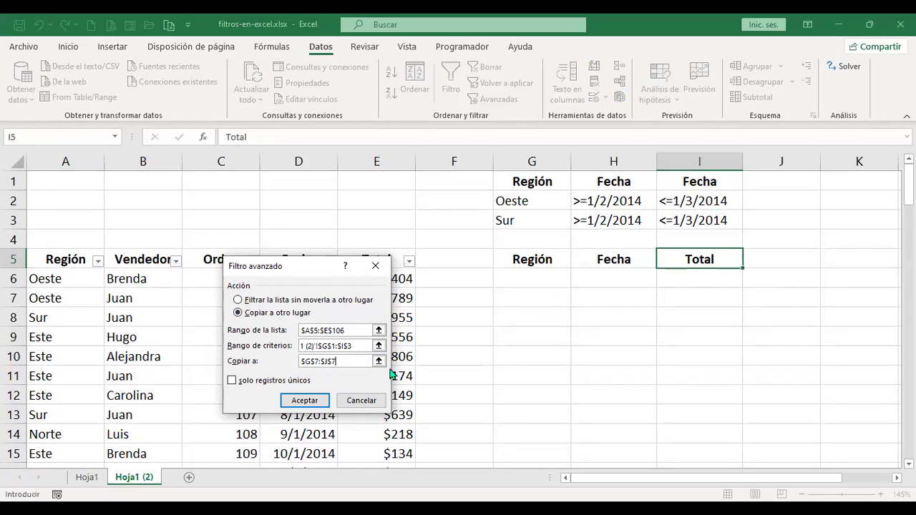
key(BackSpace)
key(BackSpace)
key(BackSpace)
key(BackSpace)
key(BackSpace)
key(BackSpace)
key(BackSpace)
key(BackSpace)
key(BackSpace)
click(547, 254)
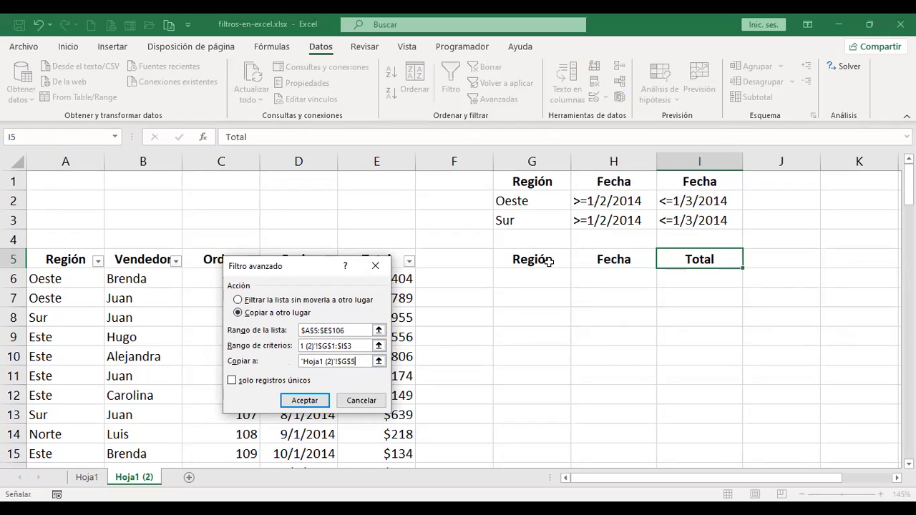
shift+click(695, 249)
click(315, 401)
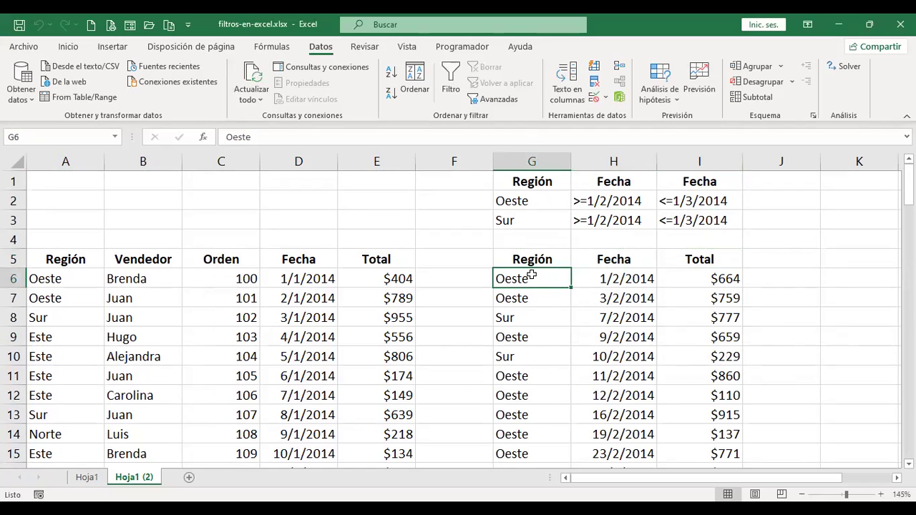
Step: Check the first and last dates and the totals of the extracted records against the source list
scroll(552, 387, down, 2)
scroll(566, 369, up, 2)
click(630, 278)
scroll(634, 307, down, 3)
click(634, 349)
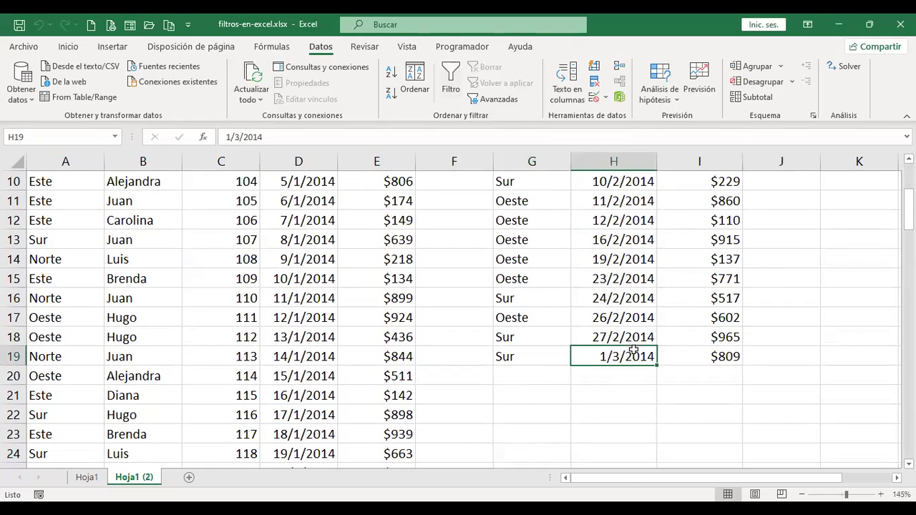
scroll(637, 338, up, 3)
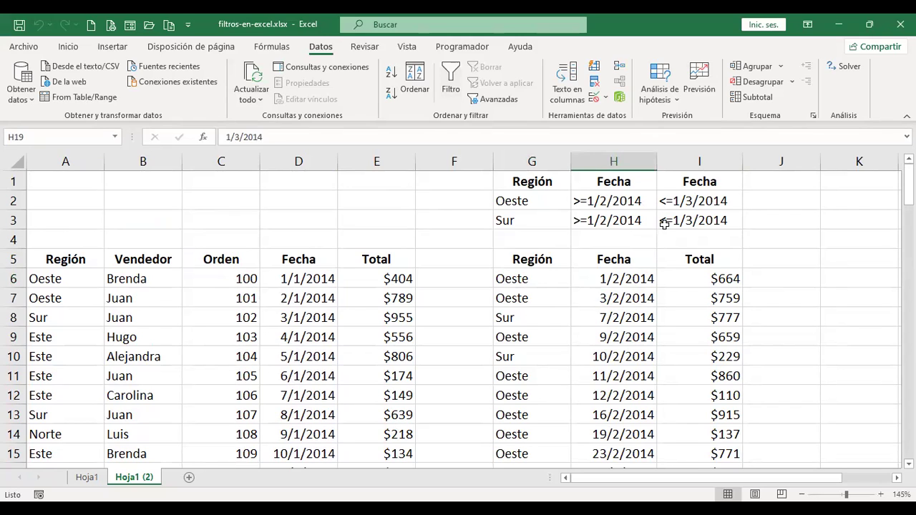
click(698, 279)
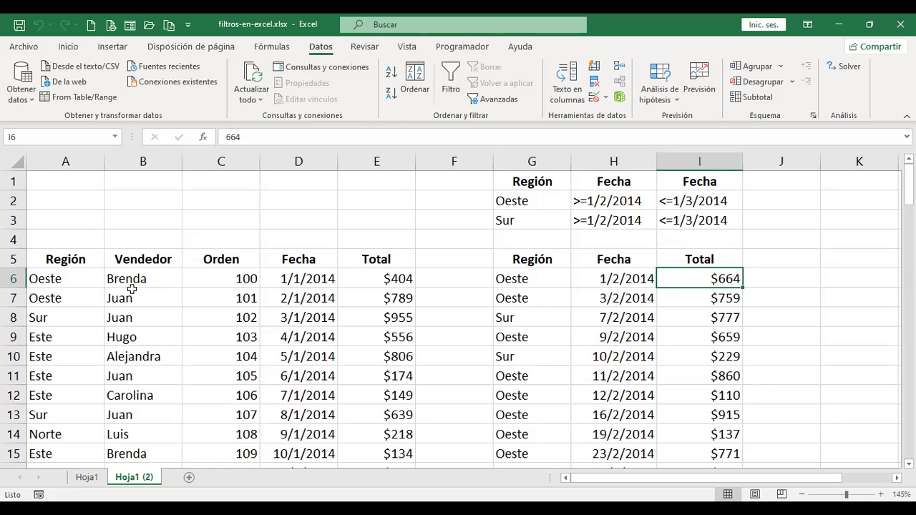
scroll(179, 326, down, 8)
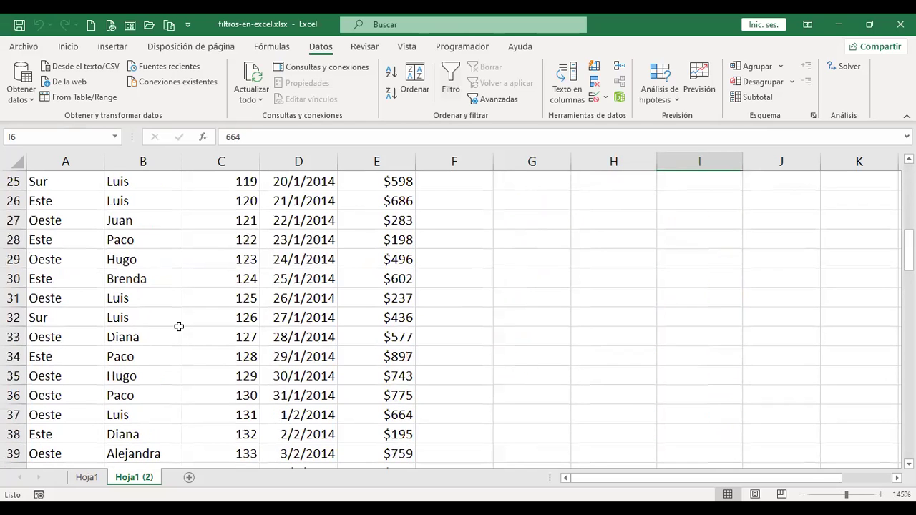
scroll(179, 326, down, 4)
scroll(317, 258, up, 1)
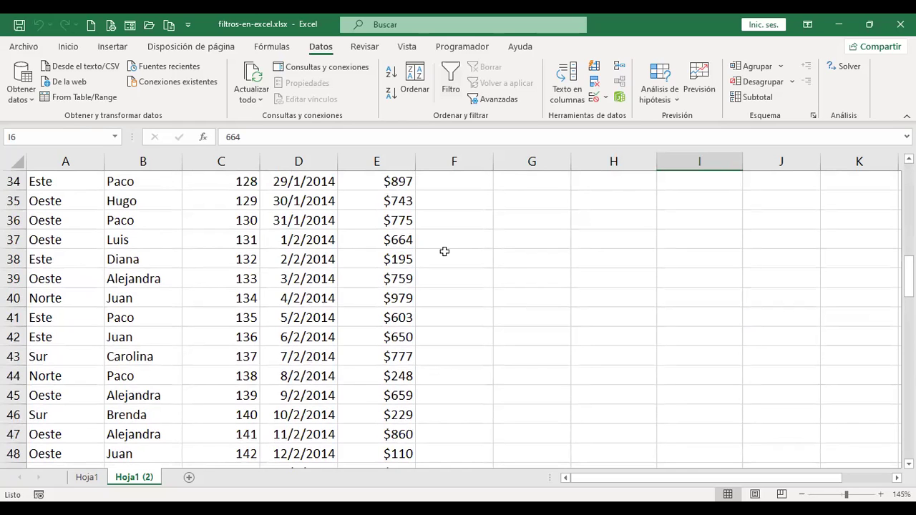
scroll(691, 282, up, 11)
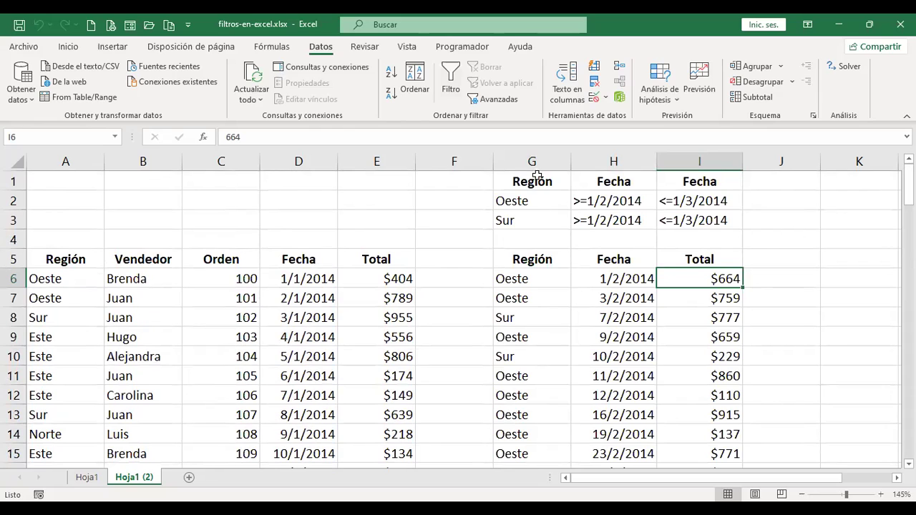
Step: Examine how the criteria in G1:I3 pair each region with the date limits, and review the extracted list
drag(538, 182, 534, 219)
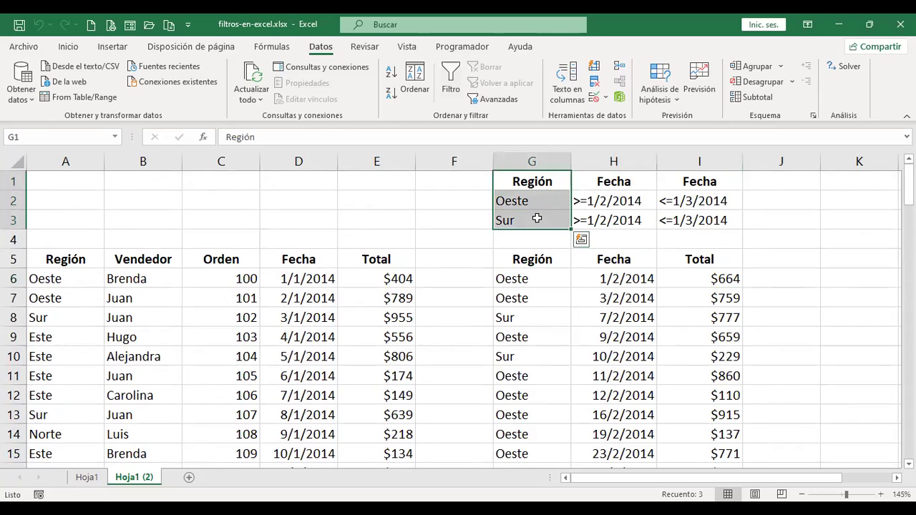
click(537, 186)
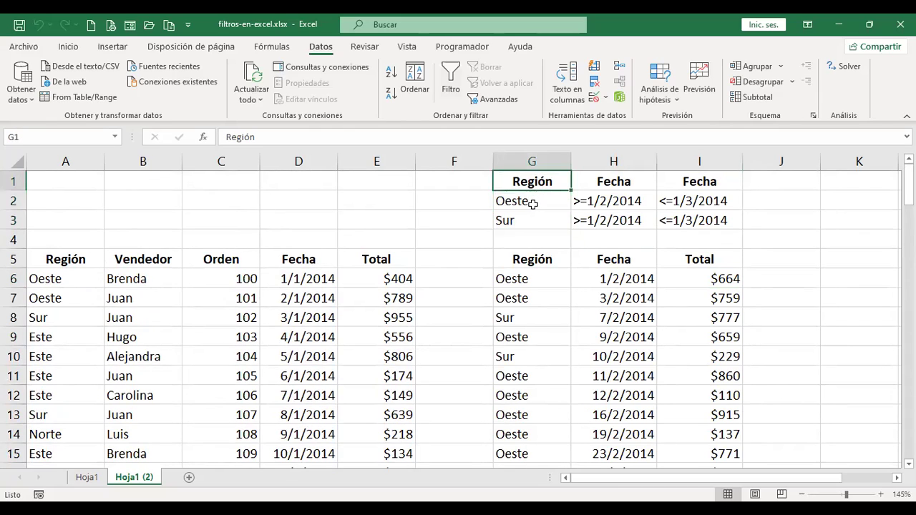
drag(532, 199, 527, 221)
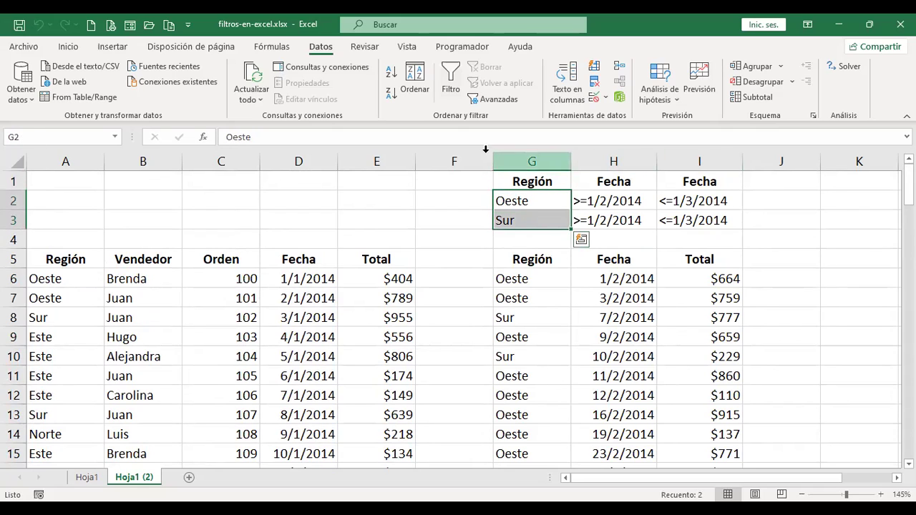
click(610, 200)
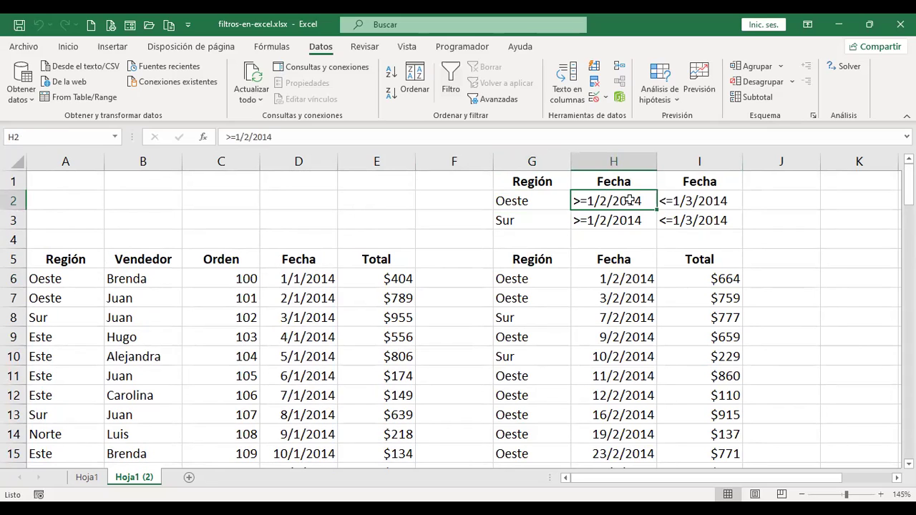
drag(630, 200, 676, 200)
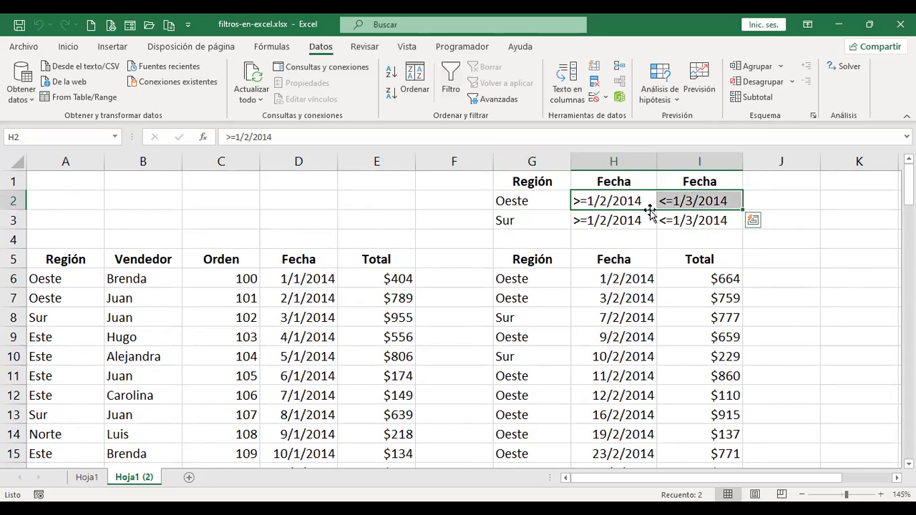
click(624, 220)
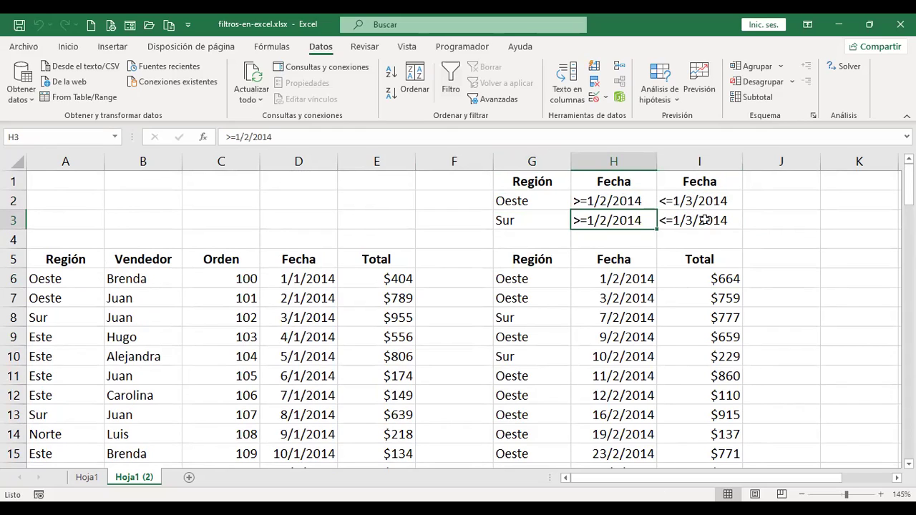
drag(528, 202, 541, 216)
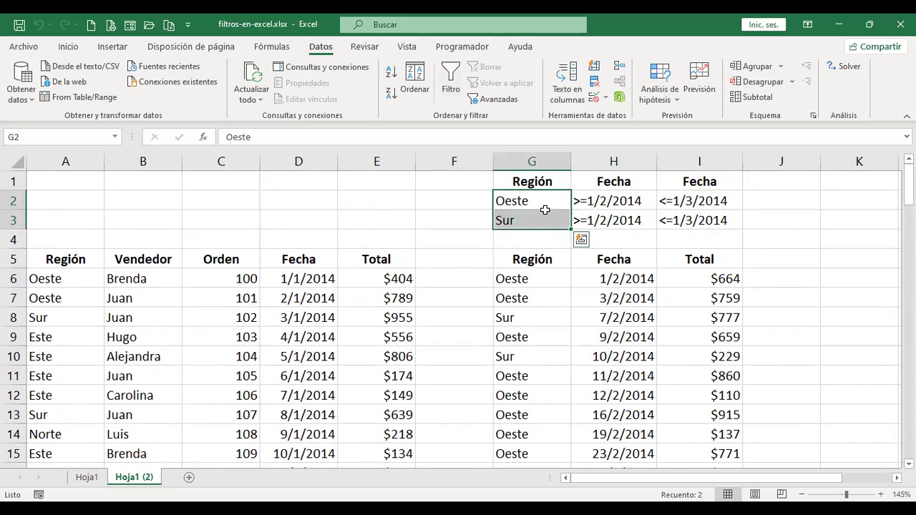
click(778, 259)
click(548, 258)
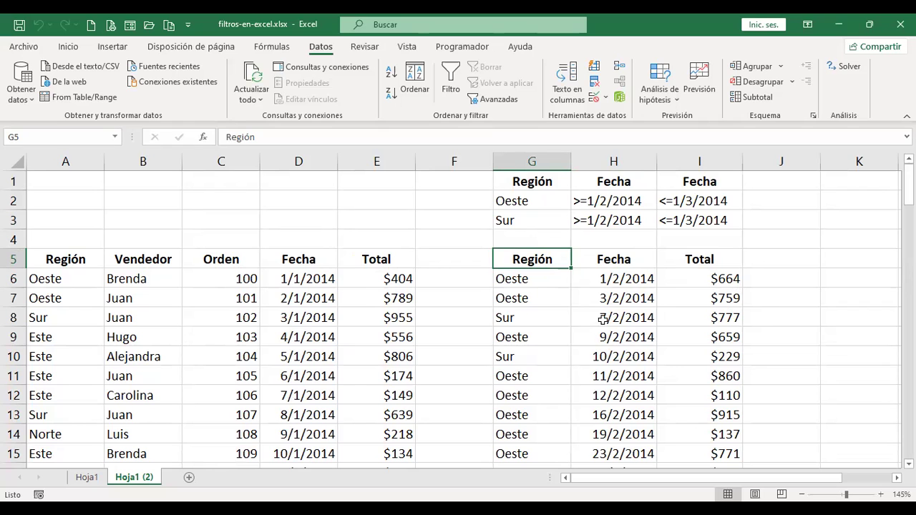
scroll(600, 317, down, 2)
scroll(600, 317, down, 4)
scroll(600, 317, up, 6)
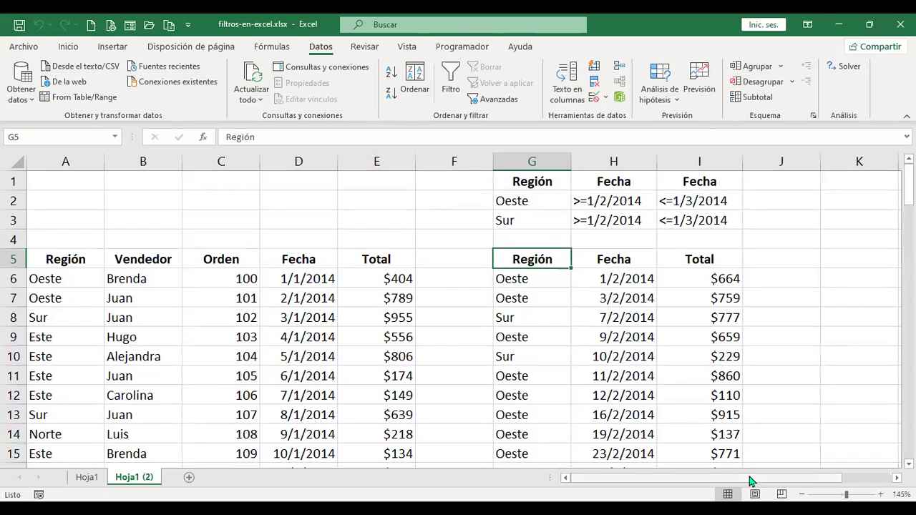
drag(751, 481, 807, 481)
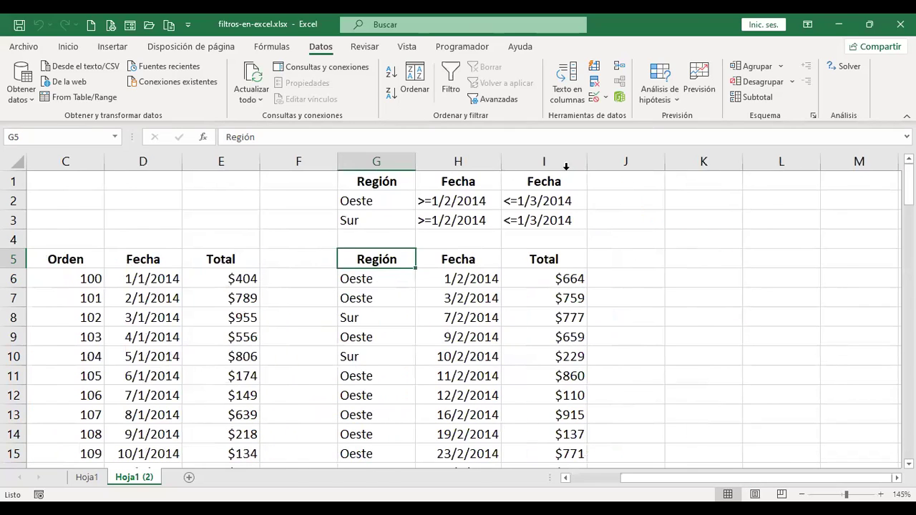
click(696, 179)
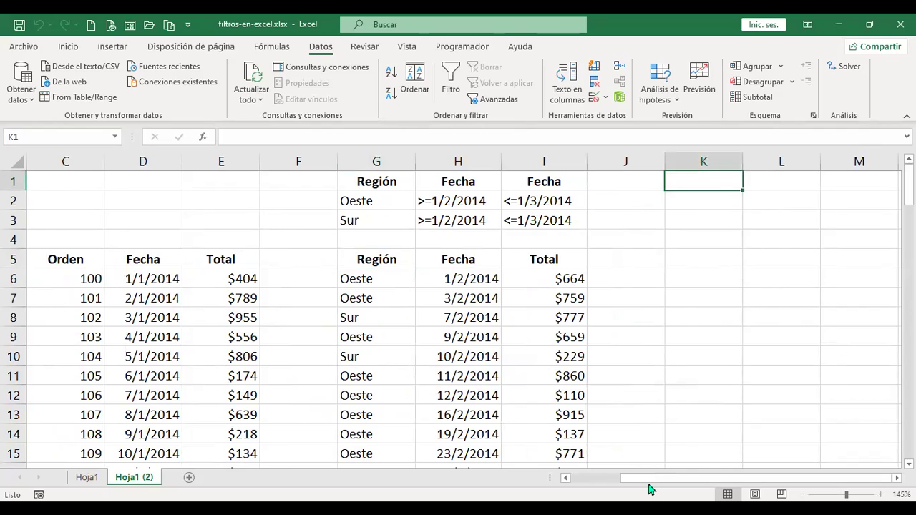
text(Vendedor)
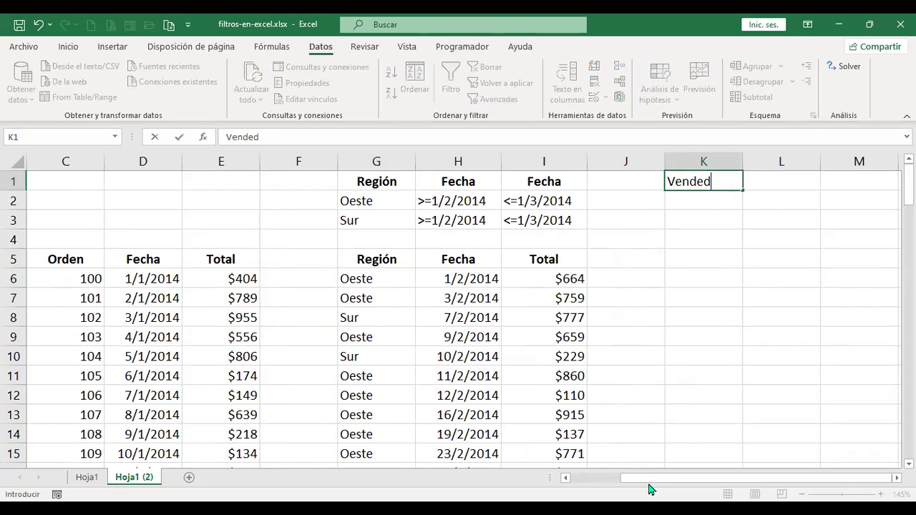
key(Return)
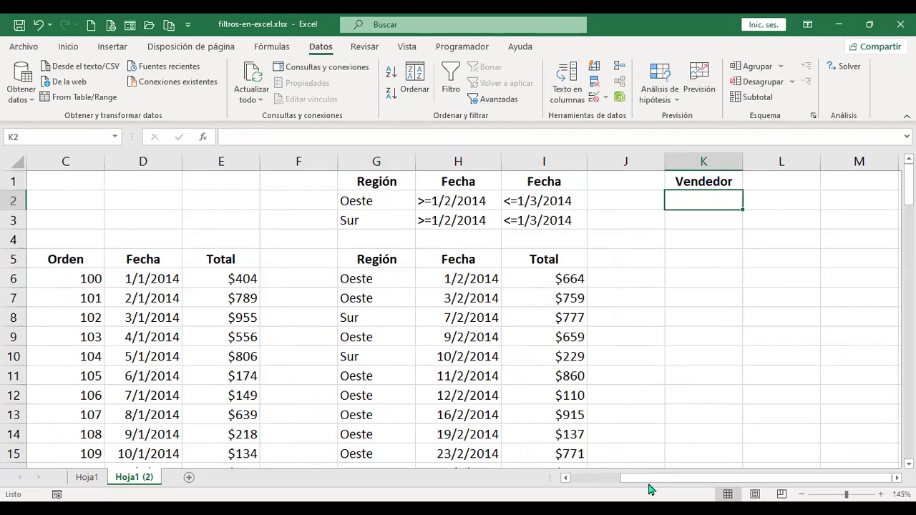
key(ctrl+z)
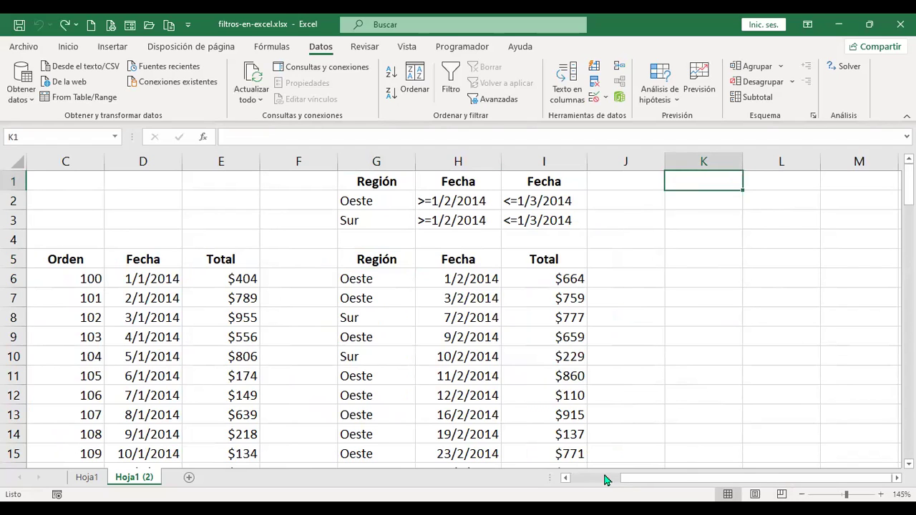
Step: Copy the Vendedor heading from B5 of the source list into K1 to start a new criteria range
click(581, 478)
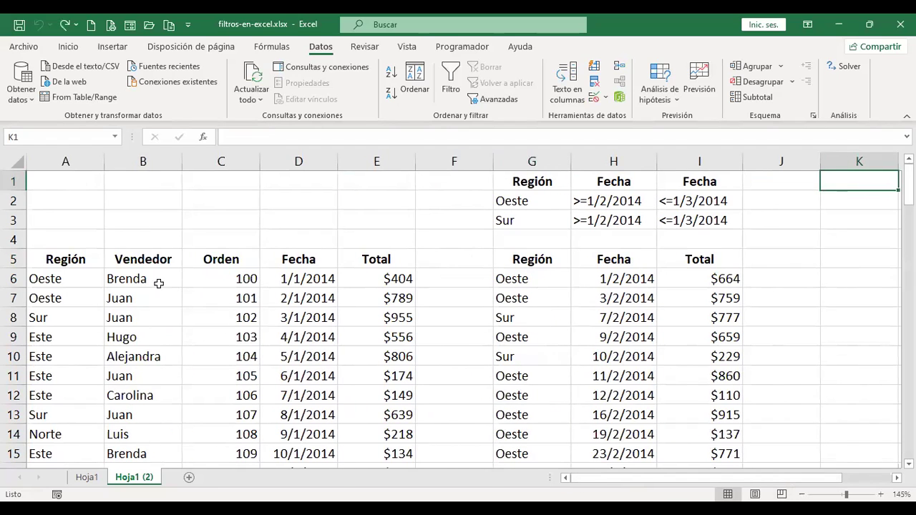
click(158, 259)
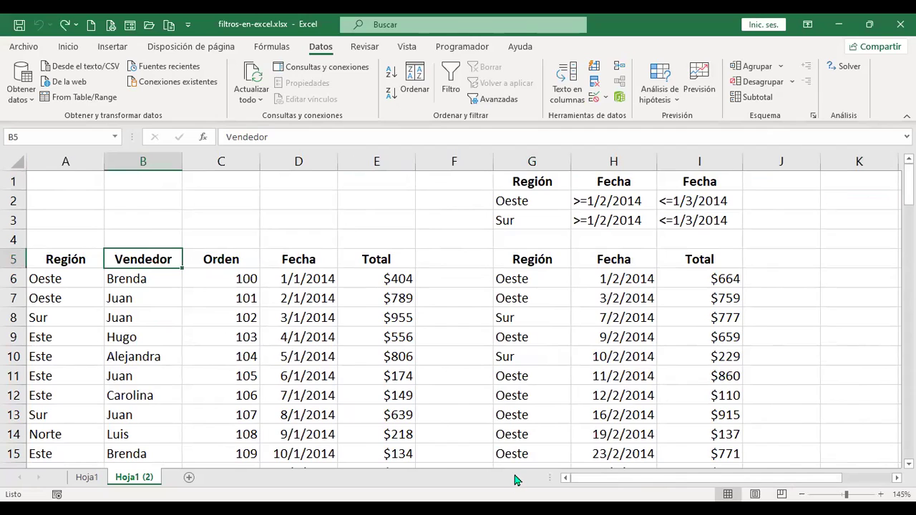
key(ctrl+c)
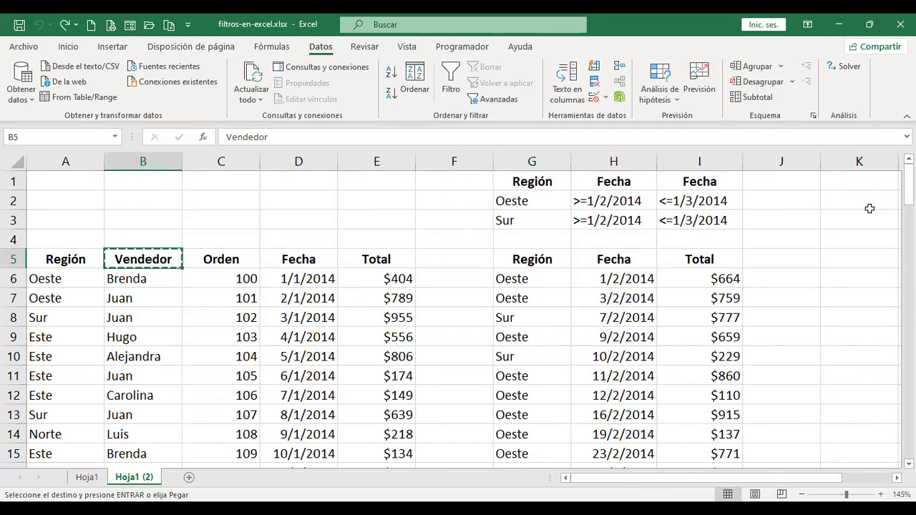
click(858, 182)
key(ctrl+v)
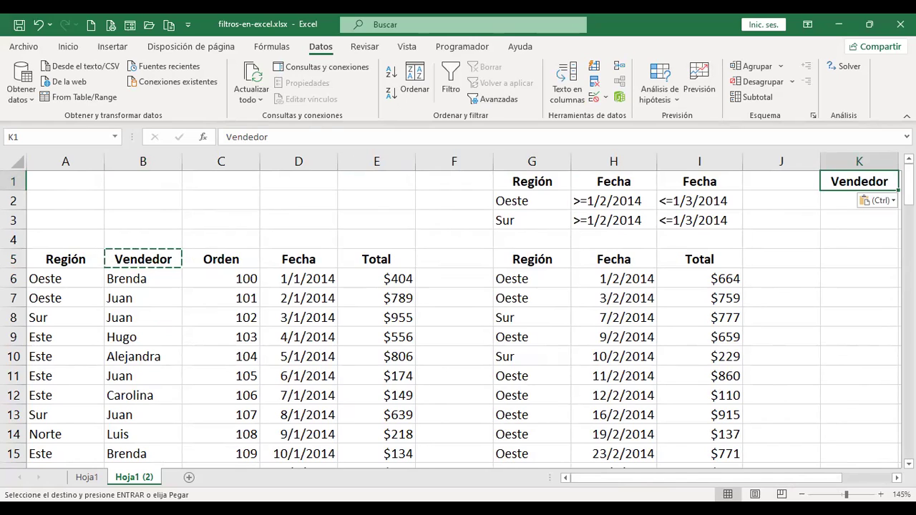
Step: Enter one seller's name from the source list as the criterion in K2 under the Vendedor heading
click(834, 203)
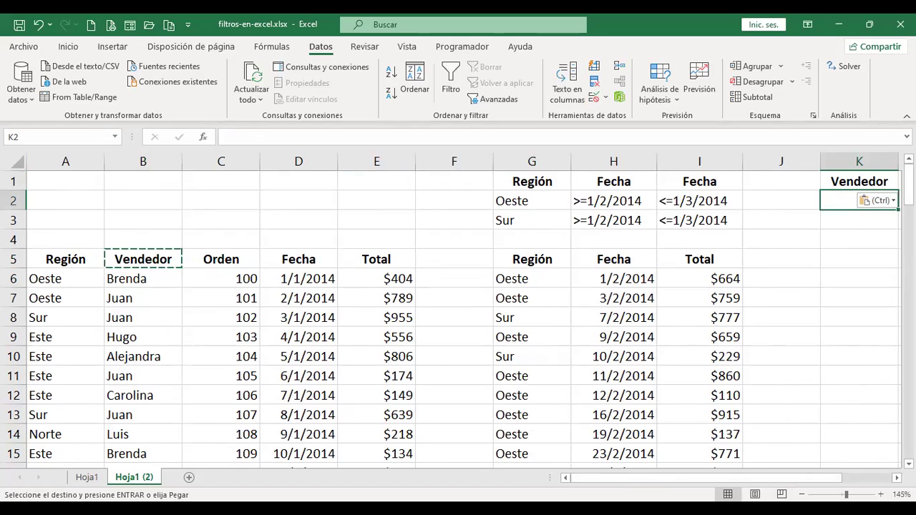
scroll(143, 378, down, 3)
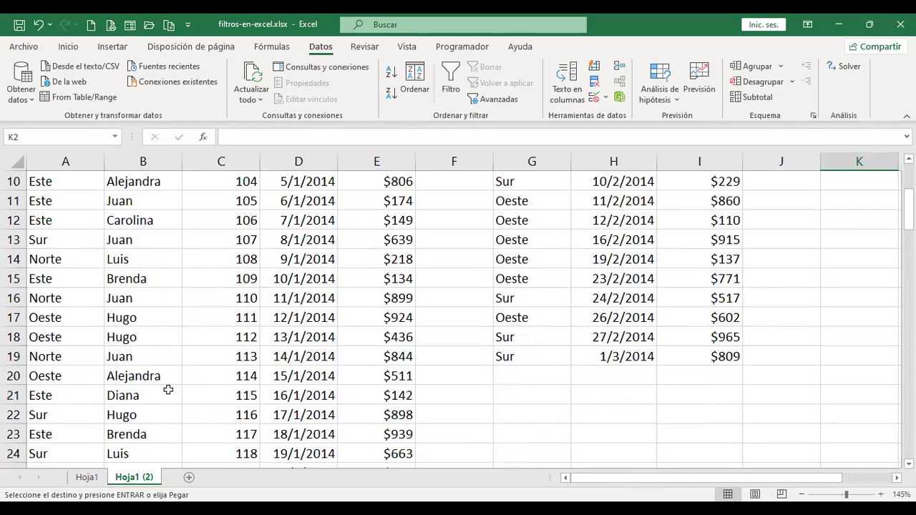
scroll(203, 402, down, 2)
scroll(203, 403, up, 5)
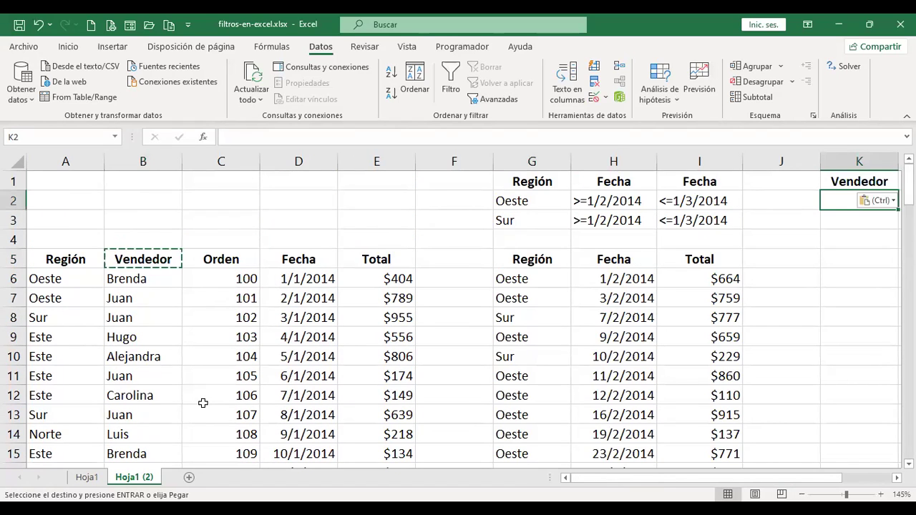
text(PAco)
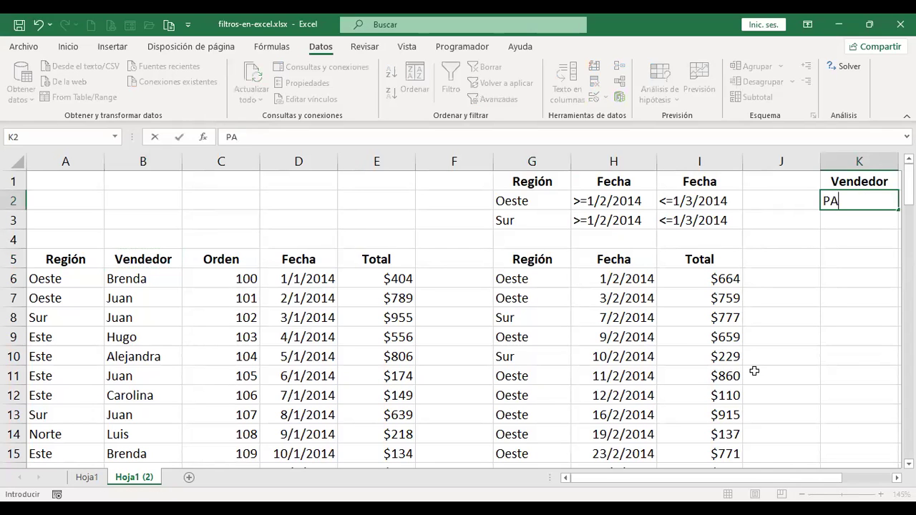
key(Return)
key(Up)
key(Right)
key(Right)
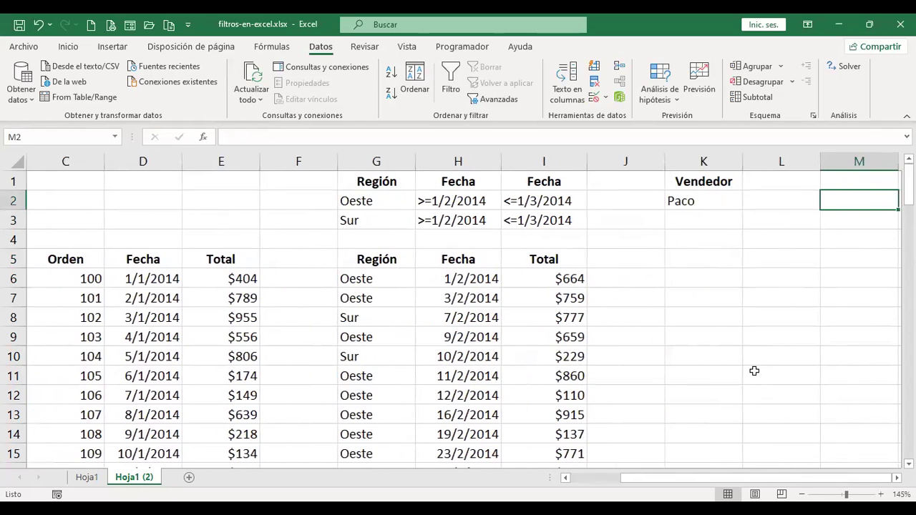
Step: Copy the Total heading from E5 of the source list into L1, beside the Vendedor criteria heading
key(Left)
key(Left)
key(Right)
key(Up)
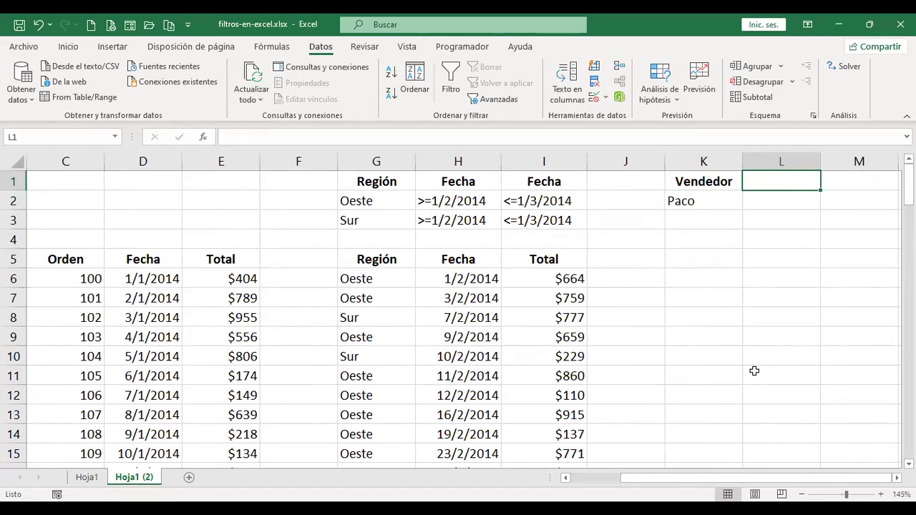
click(226, 259)
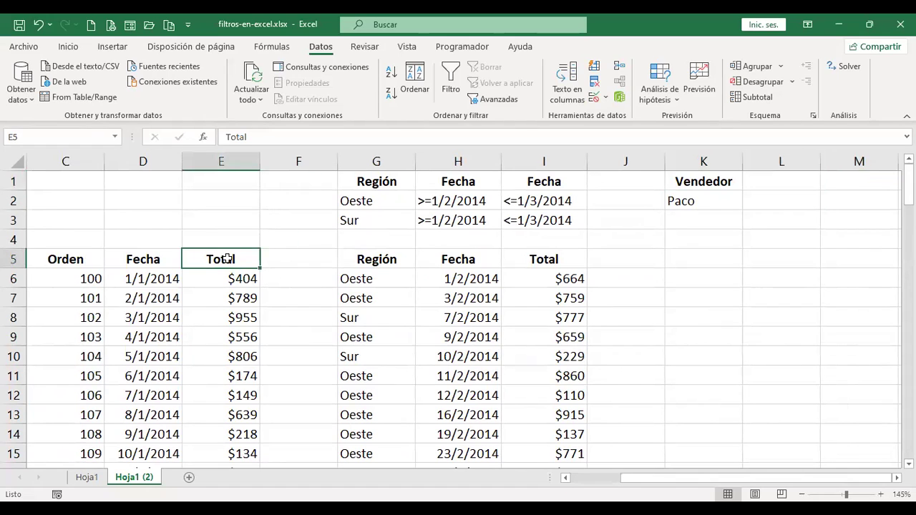
key(ctrl+c)
click(763, 175)
key(ctrl+v)
key(Escape)
key(Down)
key(Up)
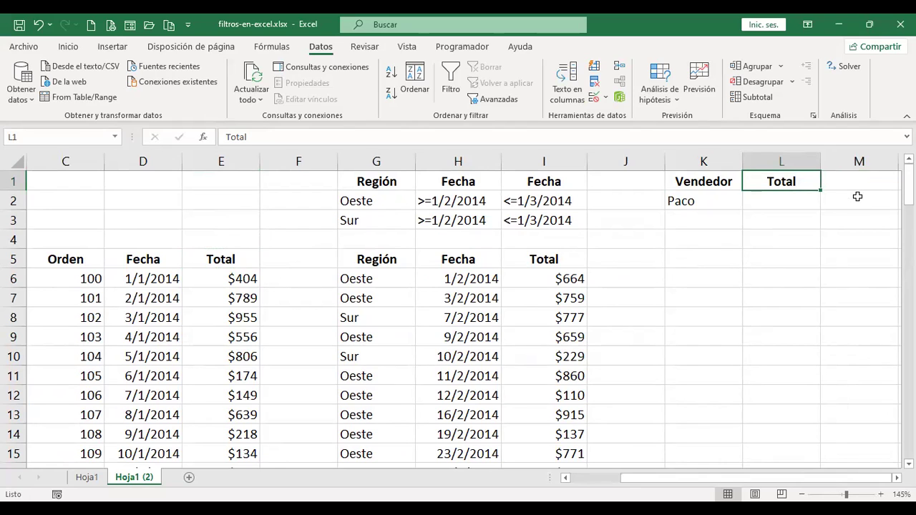
Step: Duplicate the Total heading from L1 into M1 so the criteria range has two Total columns
key(Down)
key(Up)
key(ctrl+c)
key(Right)
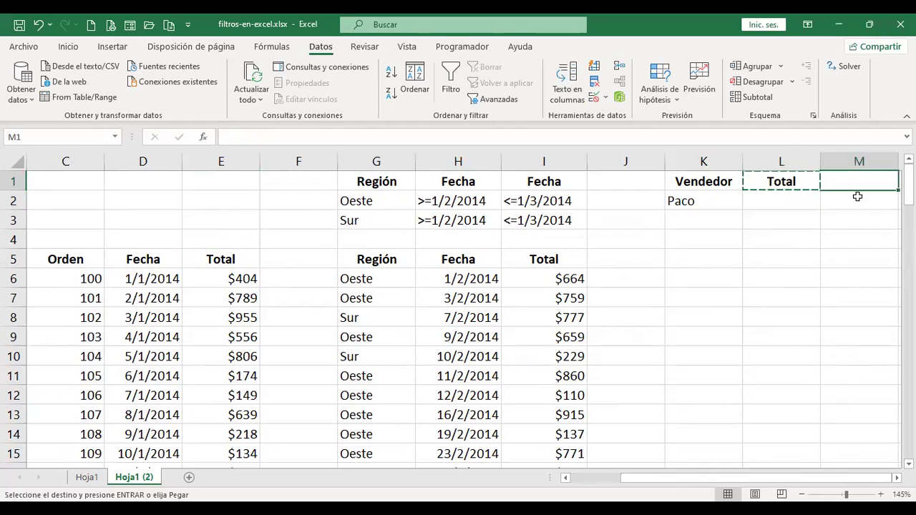
key(ctrl+v)
Step: Set the first Total criterion in L2 to >500
key(Down)
key(Left)
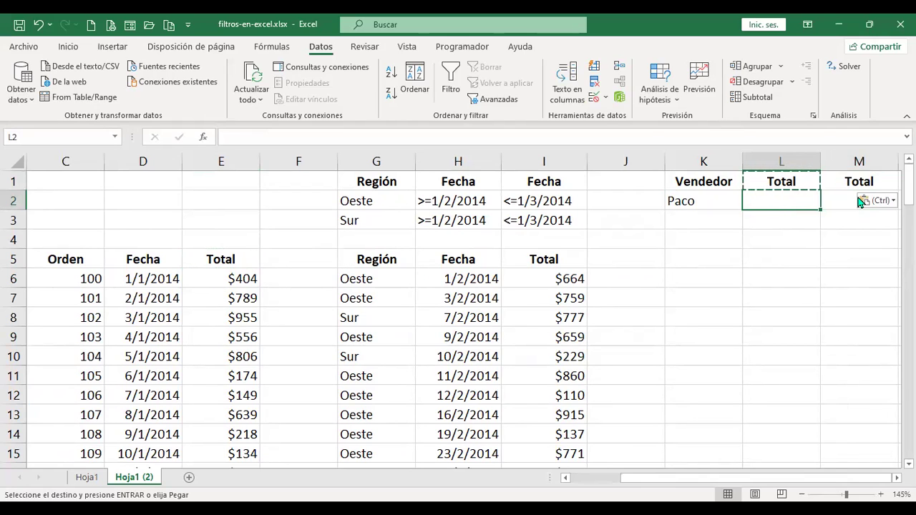
text(>100)
key(ctrl+Return)
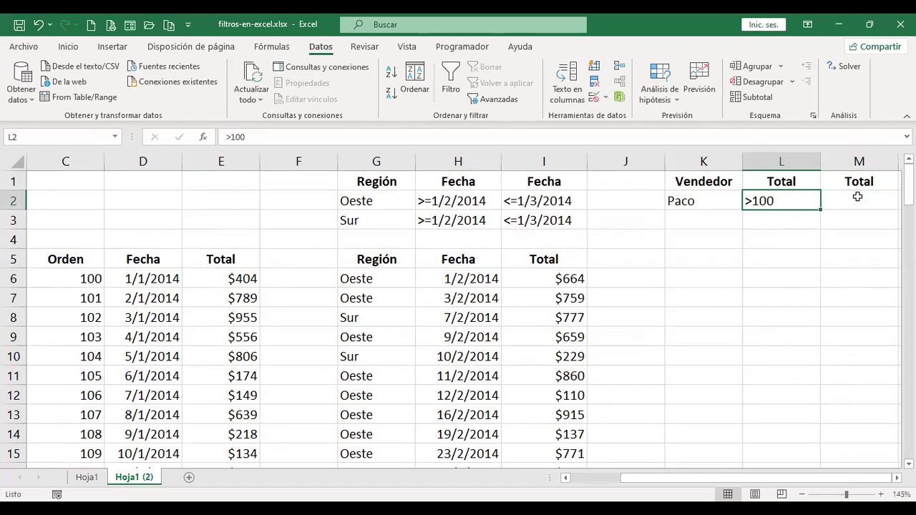
key(F2)
key(BackSpace)
key(BackSpace)
key(BackSpace)
text(500)
key(Return)
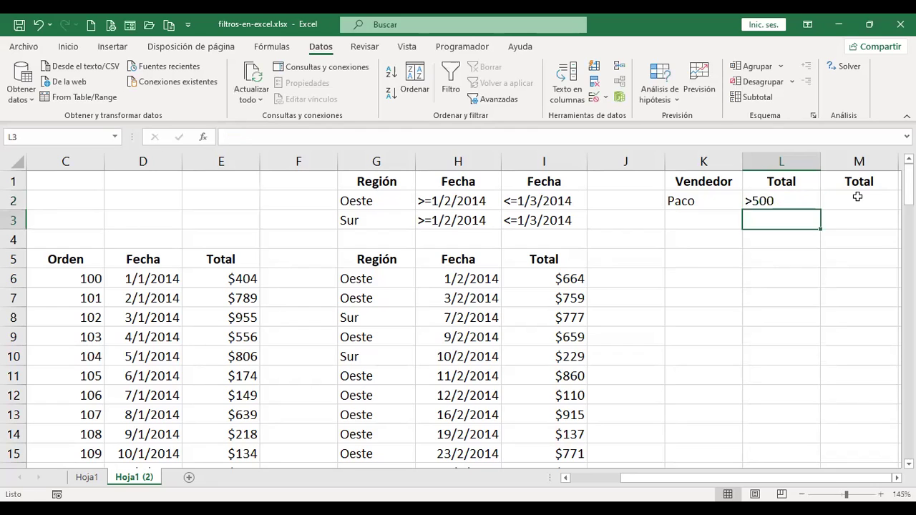
Step: Enter <100 as the second Total criterion in M2, in the same row as the seller
click(857, 197)
text(<)
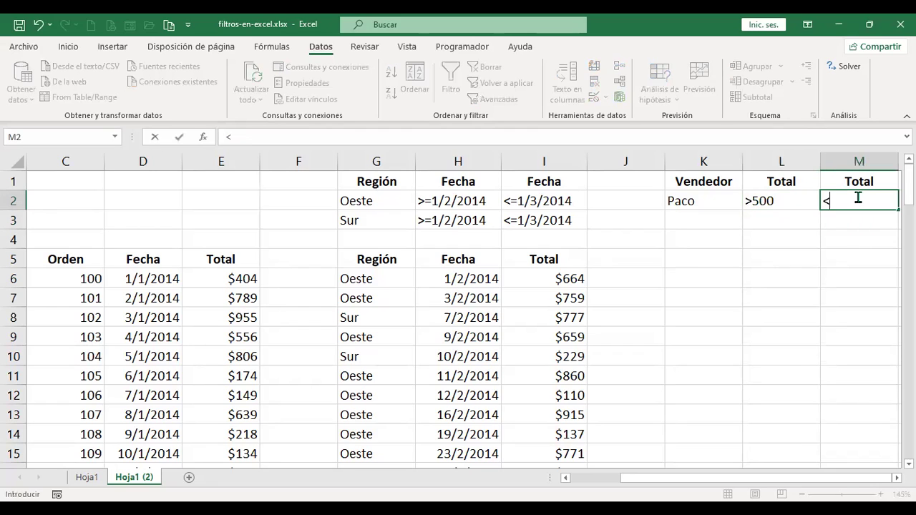
text(100)
key(Return)
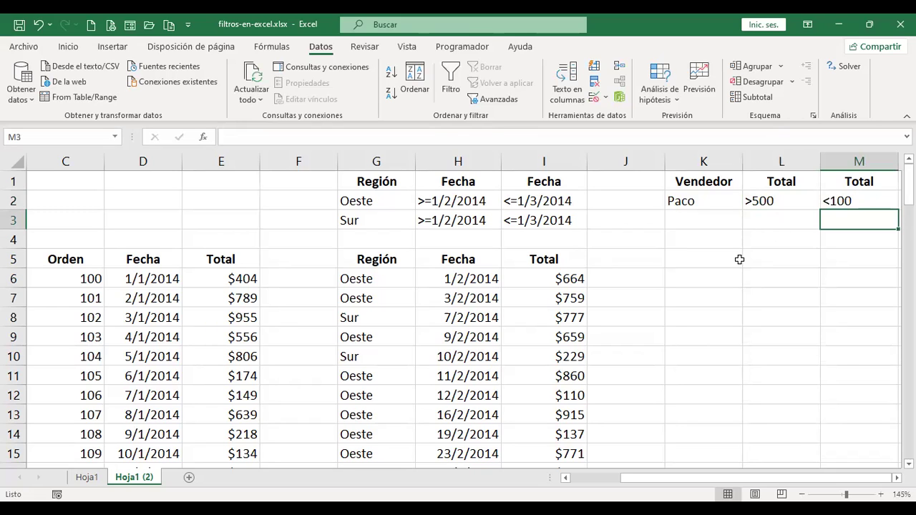
Step: Start an advanced filter that copies list A5:E106 to another location, using K1:M2 as the criteria range
click(478, 102)
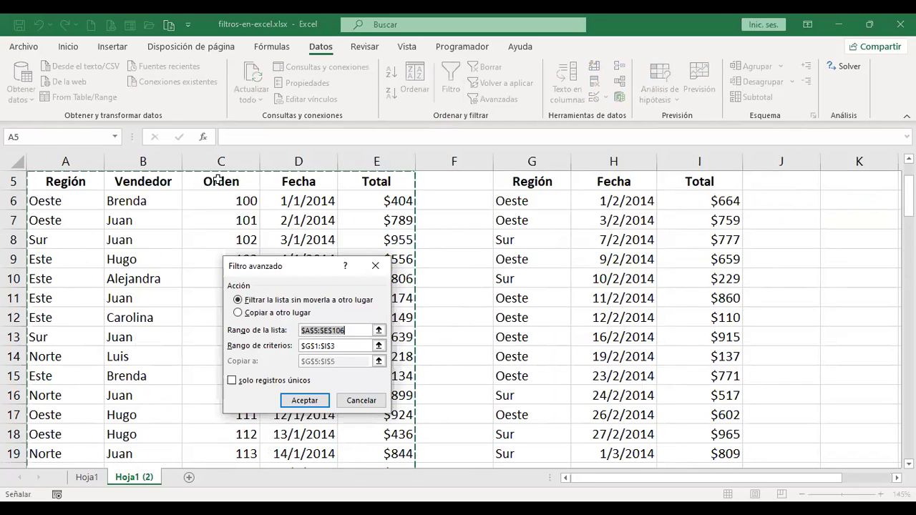
click(276, 313)
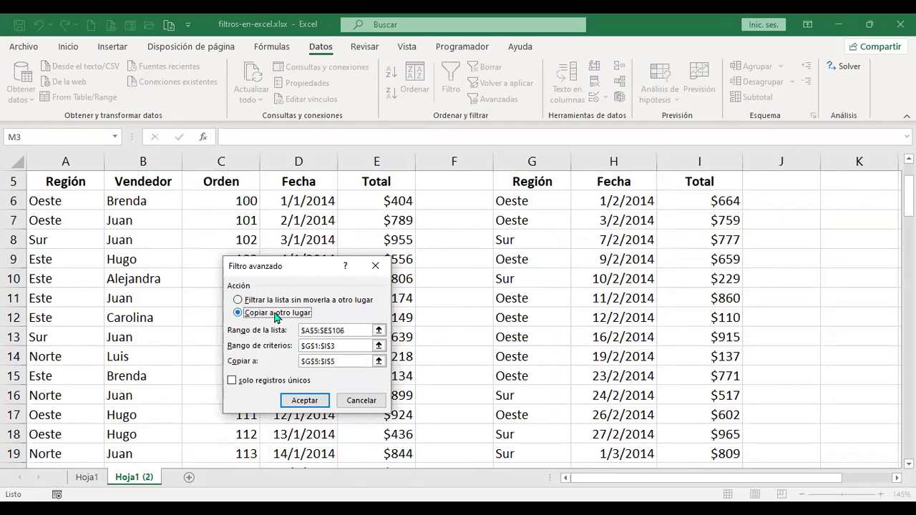
click(344, 345)
key(BackSpace)
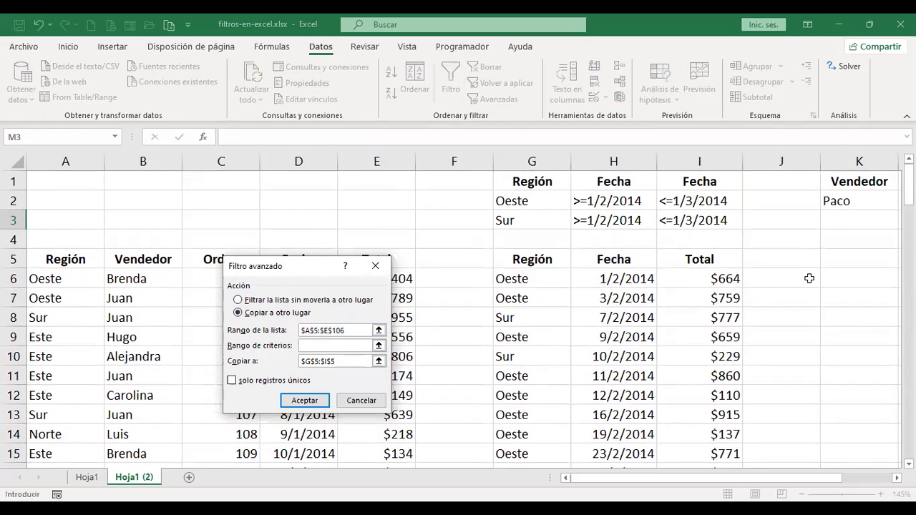
click(875, 182)
drag(859, 181, 757, 196)
Step: Replace the advanced filter's copy destination with K5 and run the filter
click(360, 363)
drag(360, 362, 272, 360)
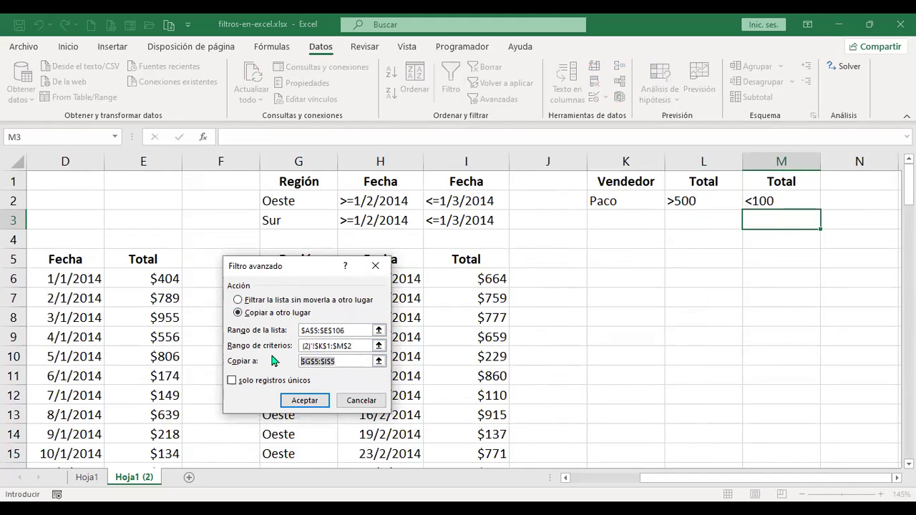
key(BackSpace)
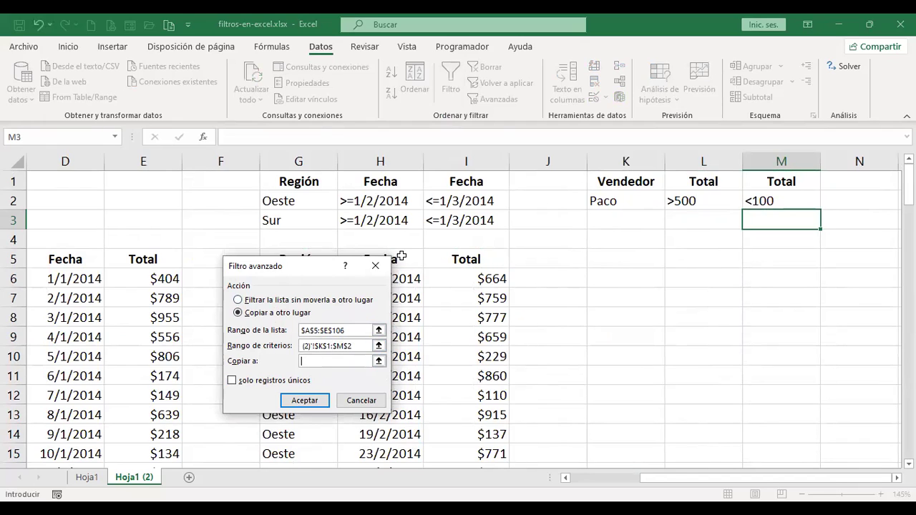
click(626, 259)
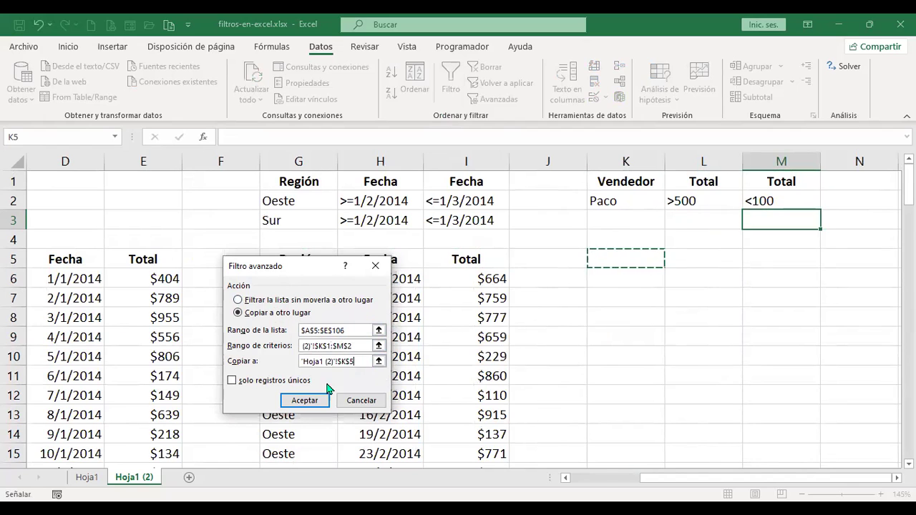
click(313, 400)
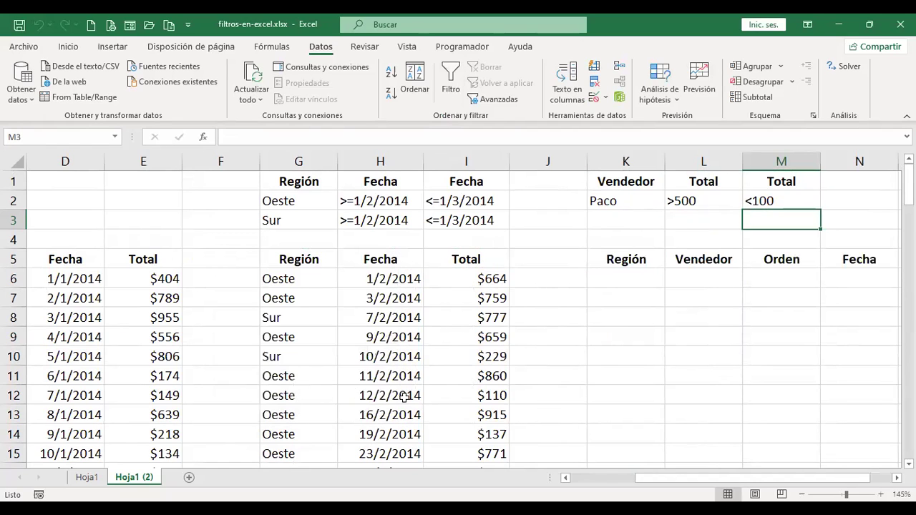
Step: Turn on AutoFilter for the source list and filter Vendedor to show only the seller named in K2
click(592, 478)
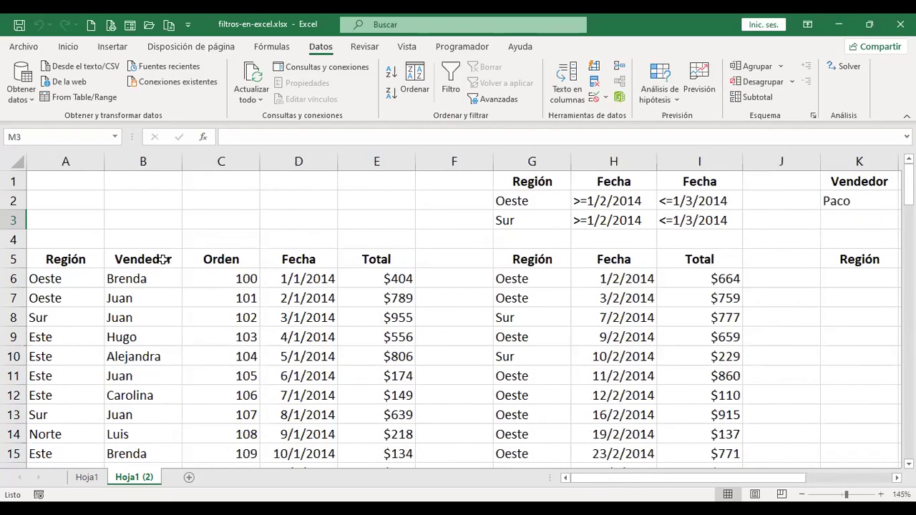
click(164, 259)
click(450, 78)
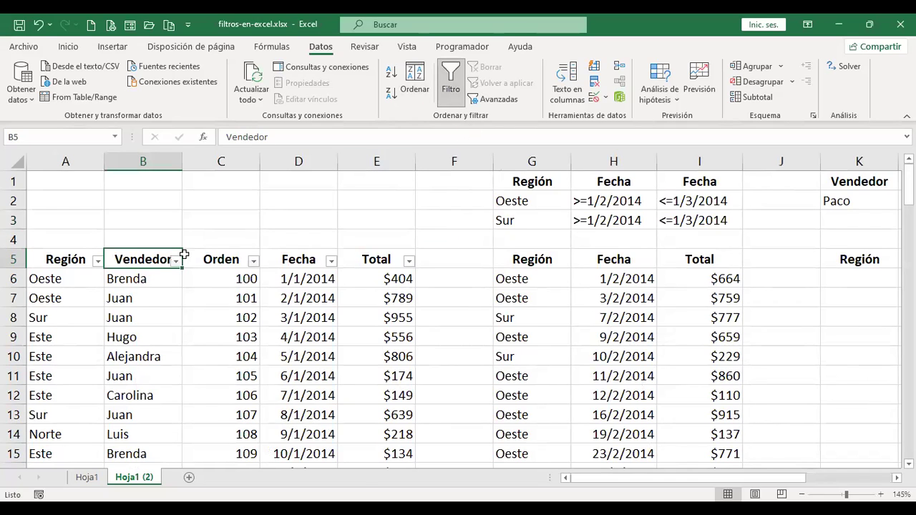
click(175, 262)
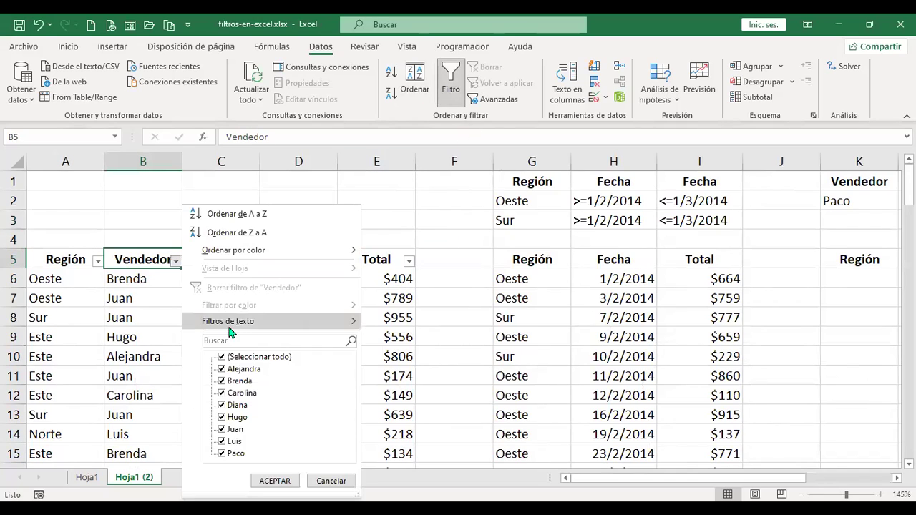
click(222, 453)
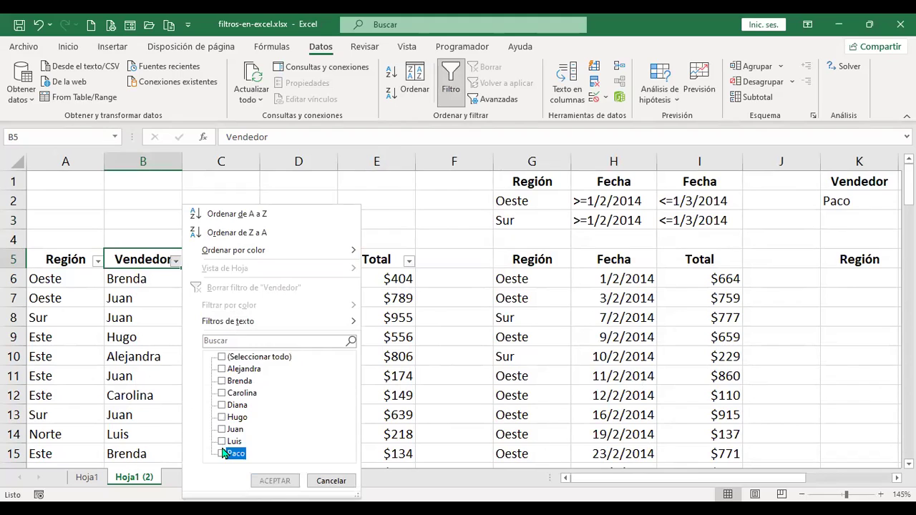
click(279, 480)
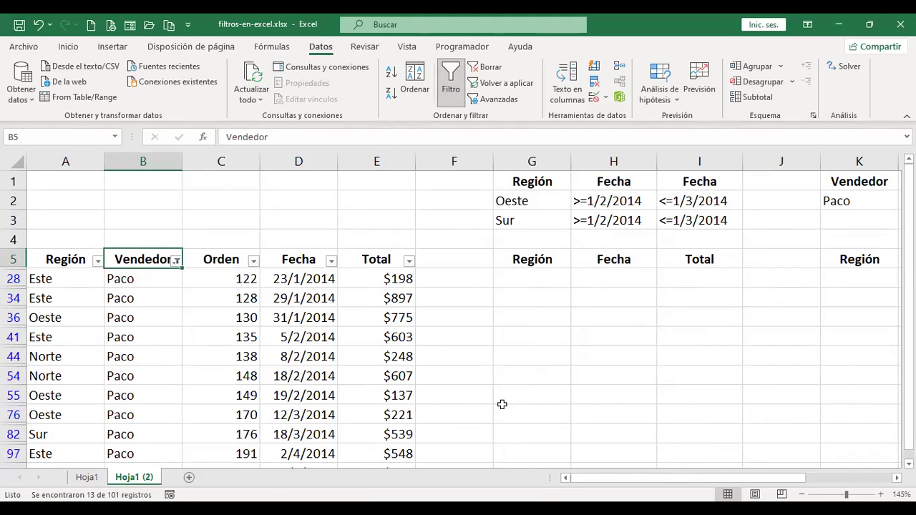
Step: Examine the filtered seller's Total values in column E against the >500 and <100 criteria in L2:M2
click(809, 478)
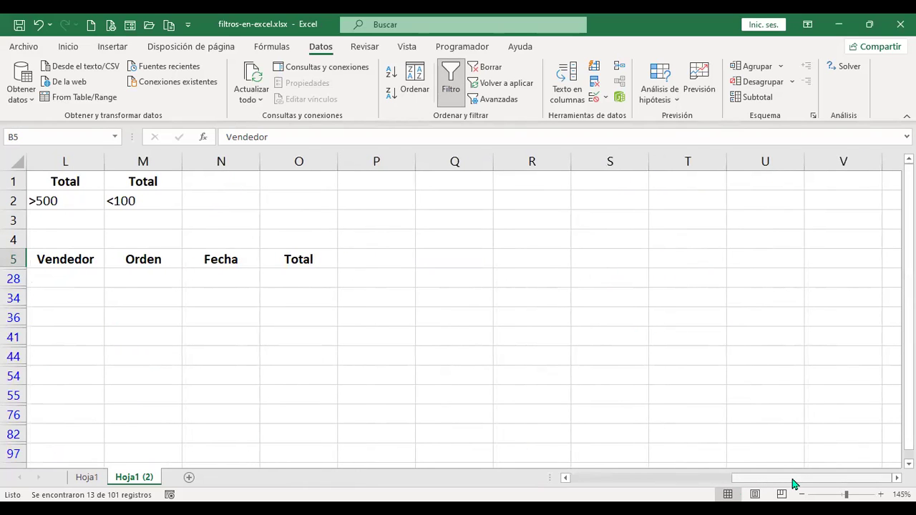
scroll(791, 479, left, 3)
drag(791, 483, 576, 484)
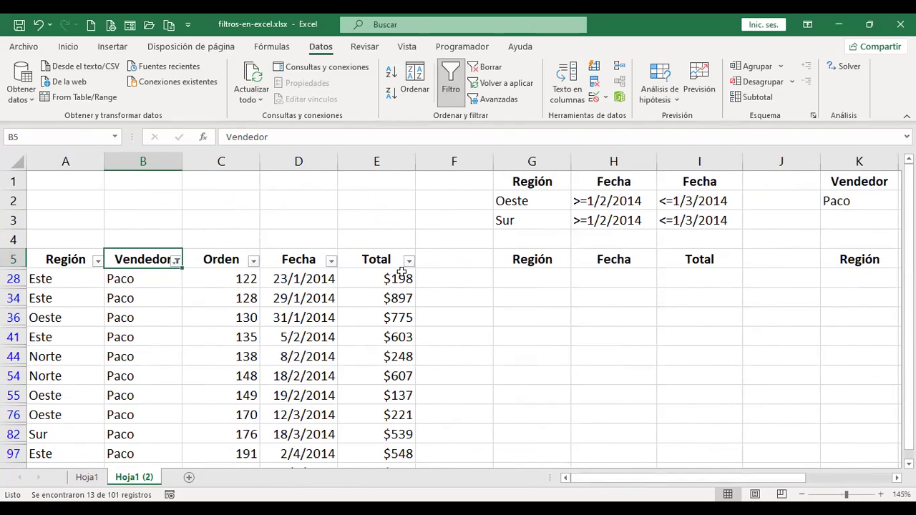
mouse_move(745, 484)
mouse_down()
mouse_move(826, 484)
mouse_move(752, 485)
mouse_up()
scroll(431, 320, down, 2)
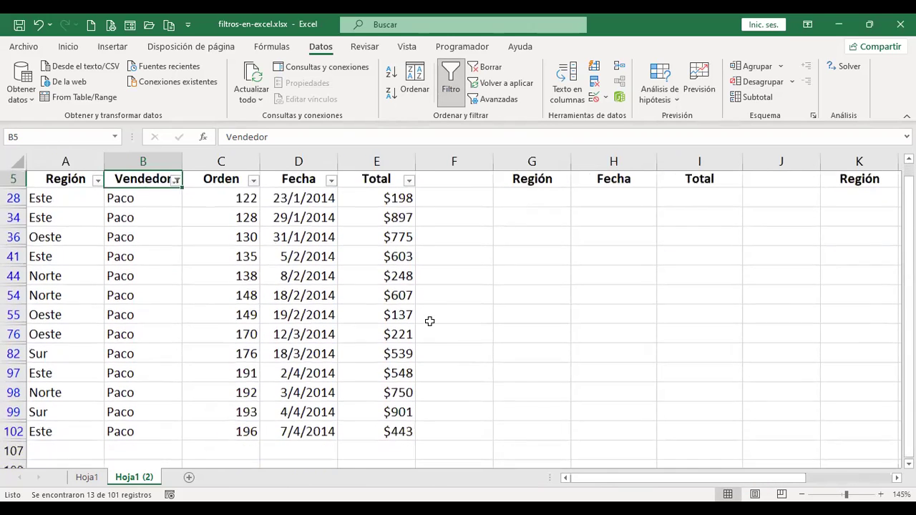
scroll(385, 401, up, 1)
scroll(644, 343, up, 2)
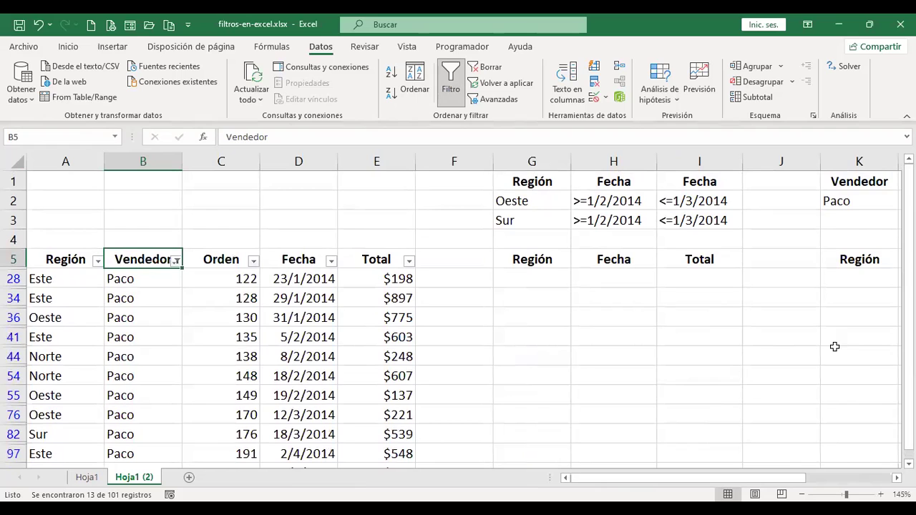
scroll(843, 482, right, 4)
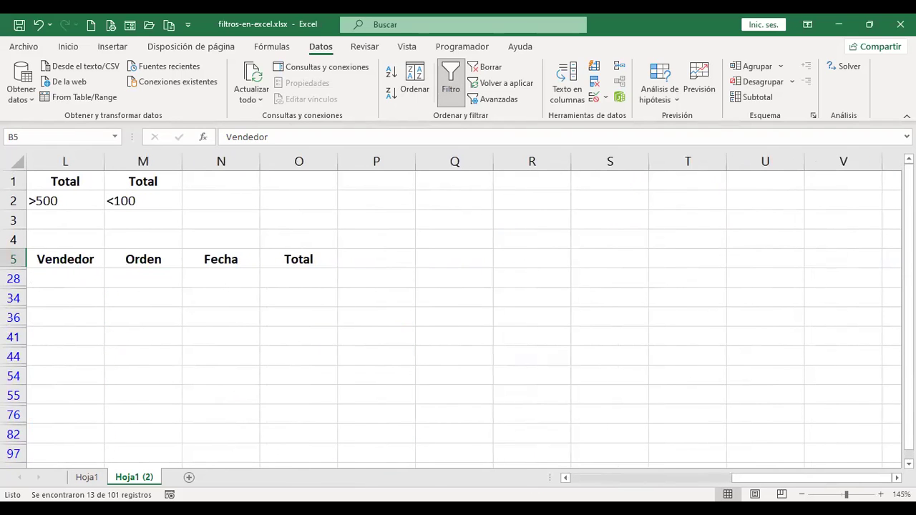
drag(833, 487, 807, 486)
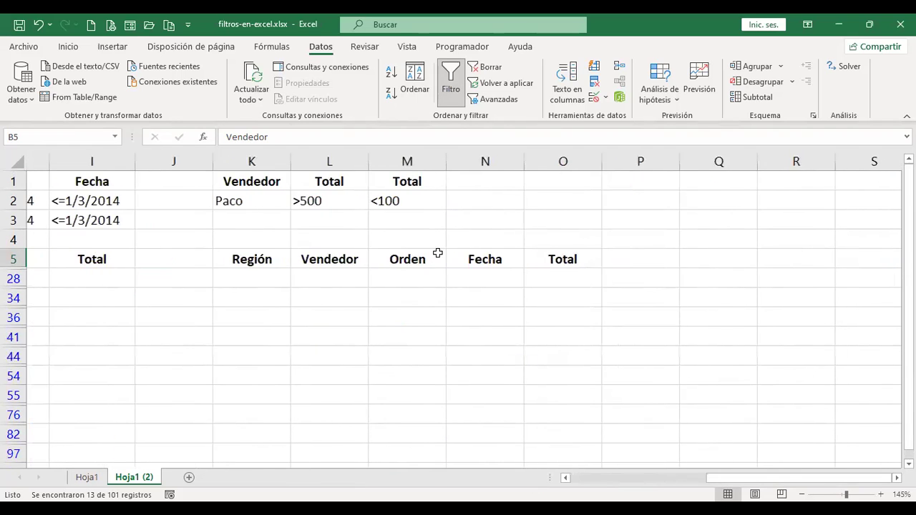
Step: Move the <100 criterion from M2 to L3, directly below the >500 criterion in the first Total column
drag(316, 198, 317, 225)
click(374, 199)
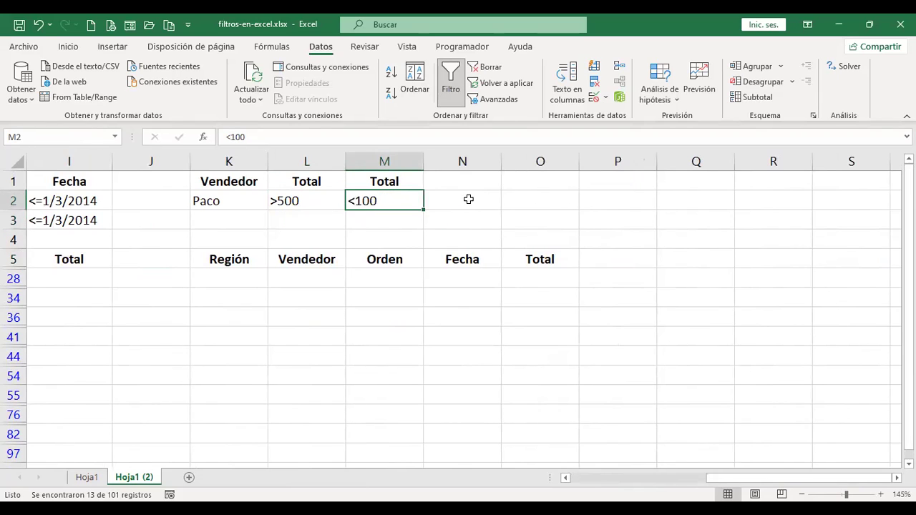
key(ctrl+x)
key(Left)
key(Down)
key(ctrl+v)
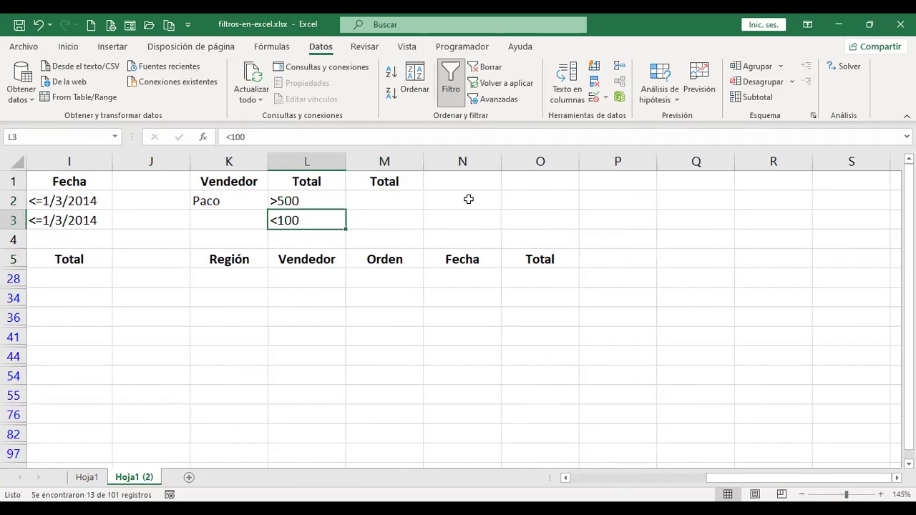
Step: Copy the seller's name from K2 down into K3 so both Total criteria rows name the seller
key(Up)
key(Up)
key(Left)
key(shift+Right)
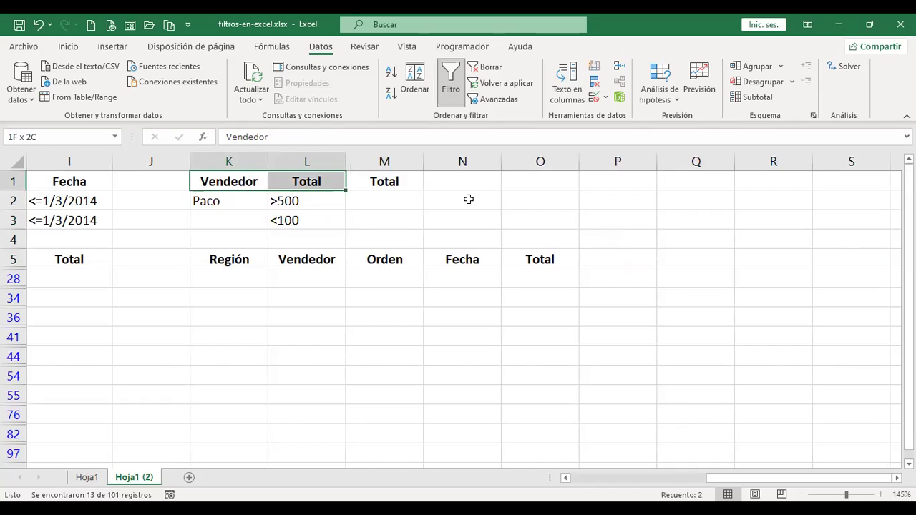
key(shift+Left)
key(Down)
key(Down)
key(ctrl+d)
Step: Select the rearranged criteria range K1:L3 and compare its conditions with the filtered seller's Total values
key(Up)
key(Up)
key(shift+Right)
key(shift+Down)
key(shift+Down)
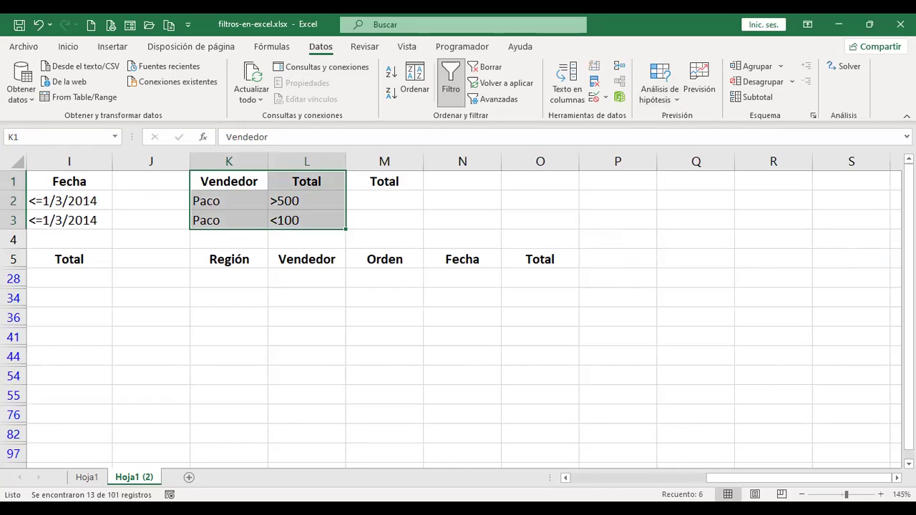
click(607, 483)
scroll(448, 303, down, 2)
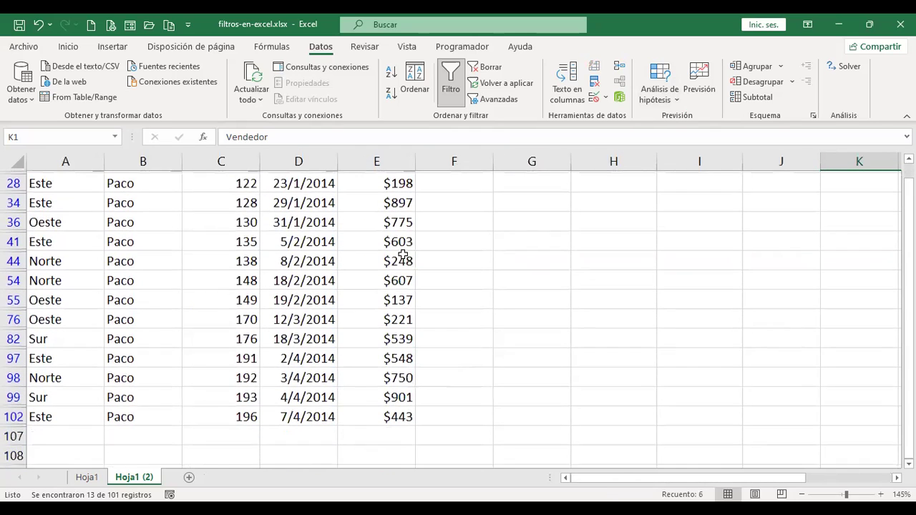
scroll(458, 315, up, 2)
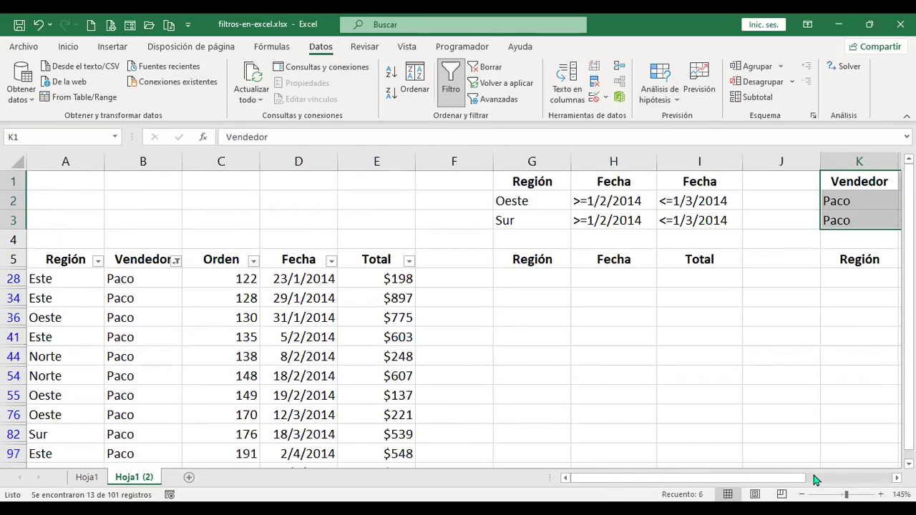
drag(773, 480, 859, 481)
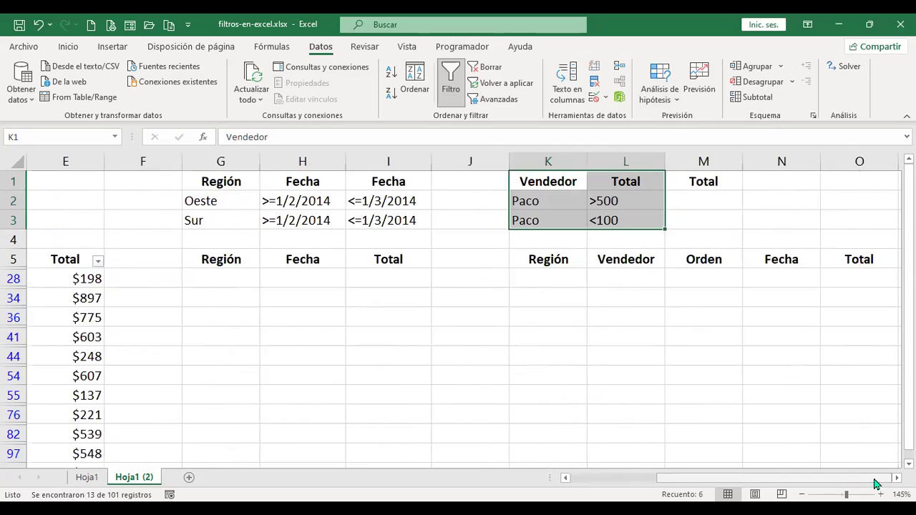